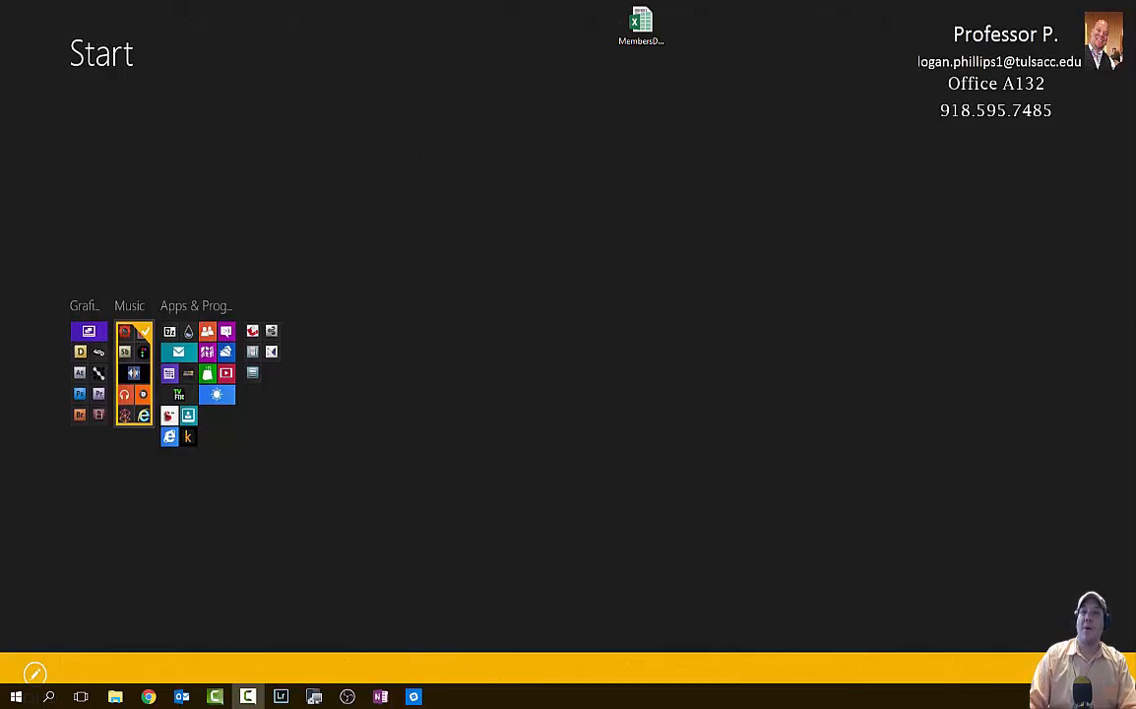
- Bring the Chrome window with the SIMnet assignment list back to the front
left_click(148, 696)
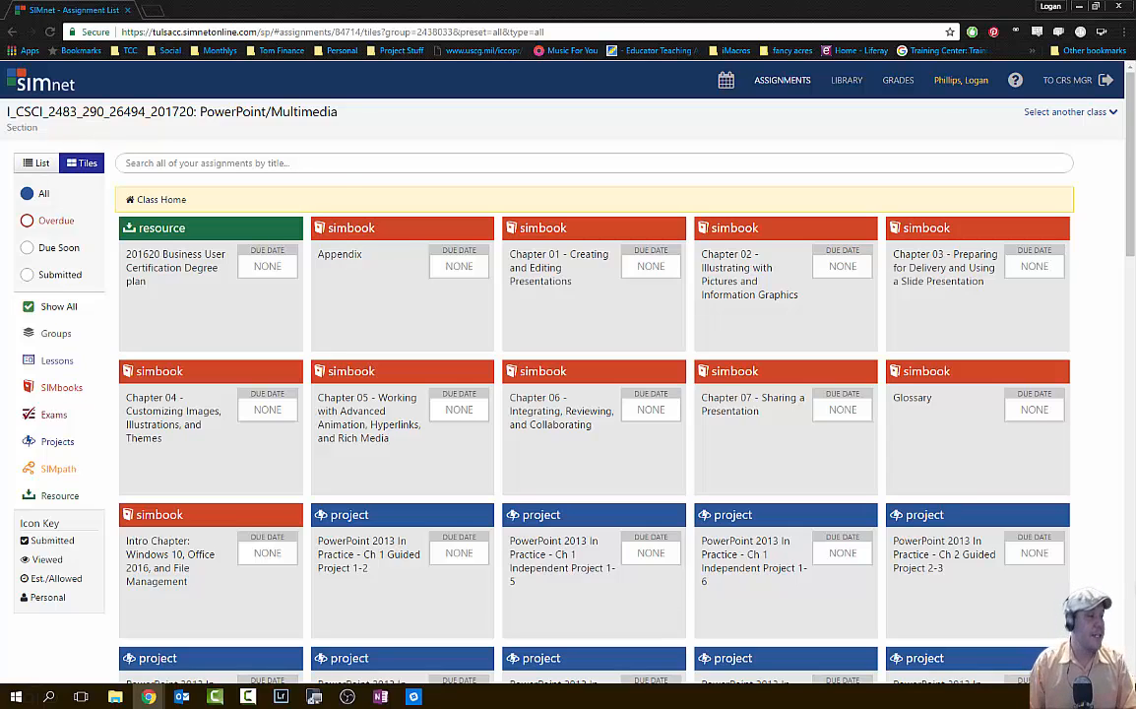
- Switch SIMnet to the Owasso 16 Week course and show only its Projects
left_click(45, 441)
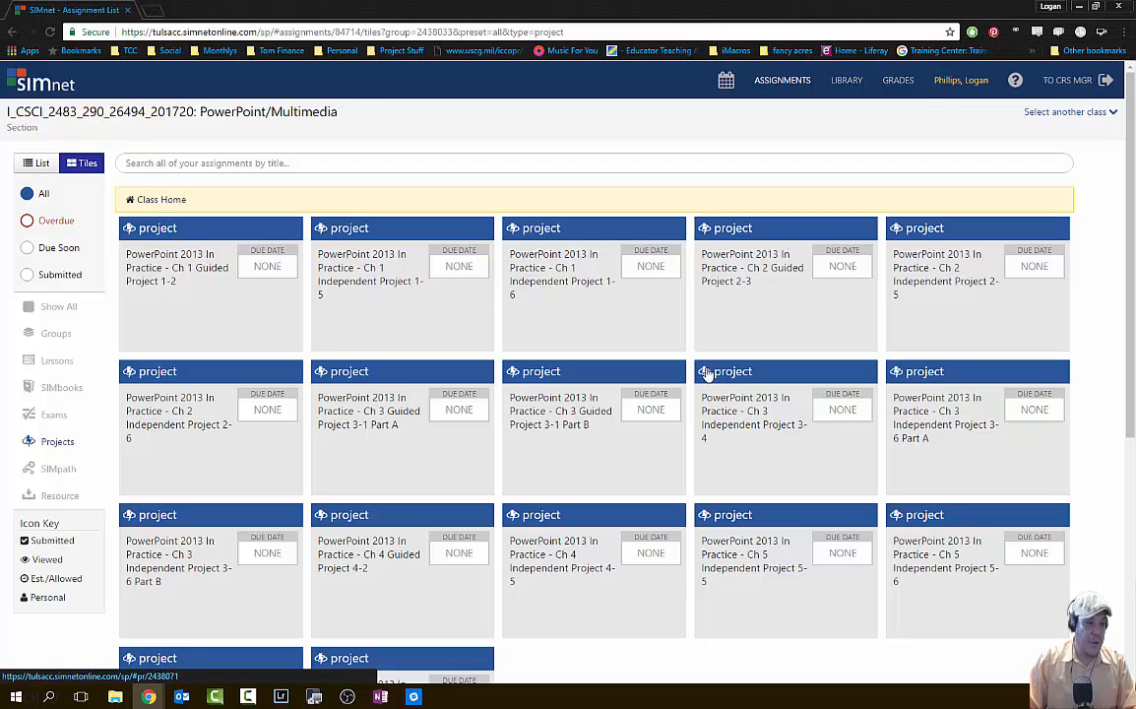
scroll(510, 372, "down", 1)
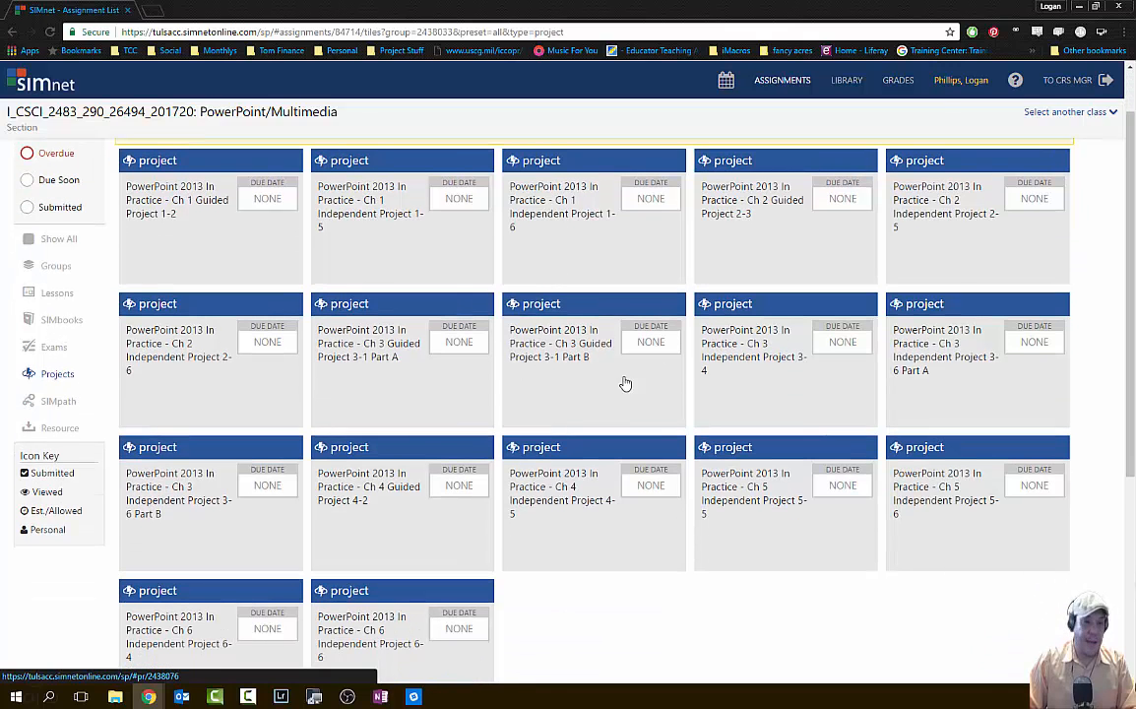
scroll(973, 515, "up", 1)
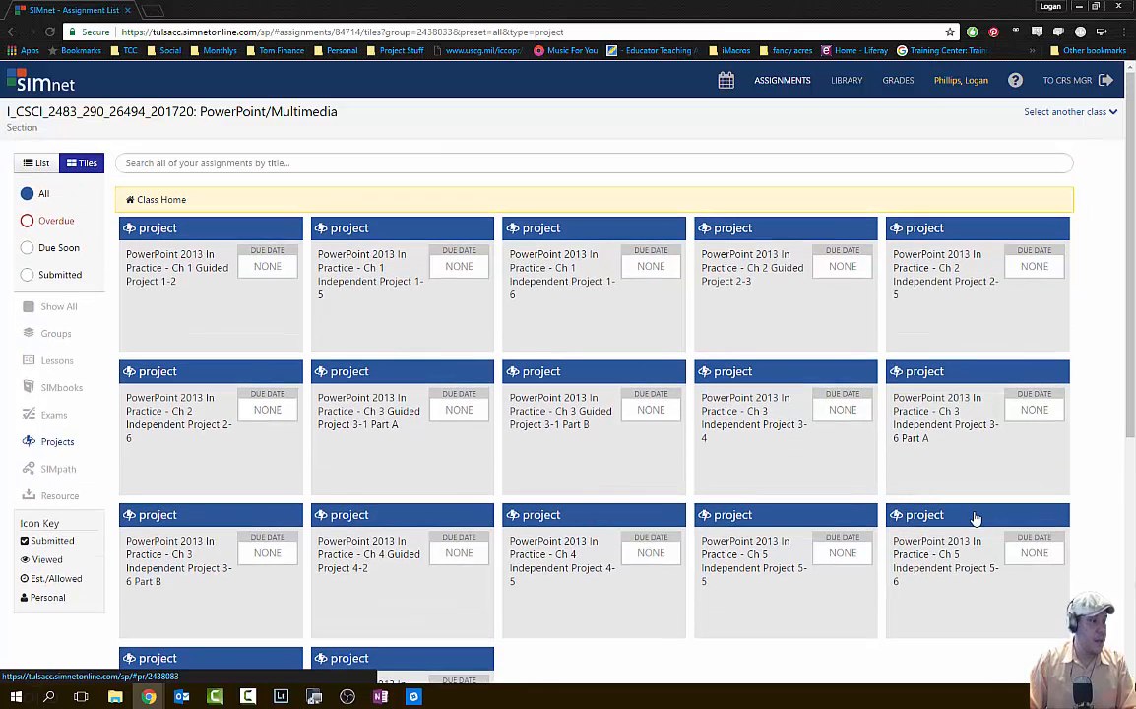
left_click(1111, 113)
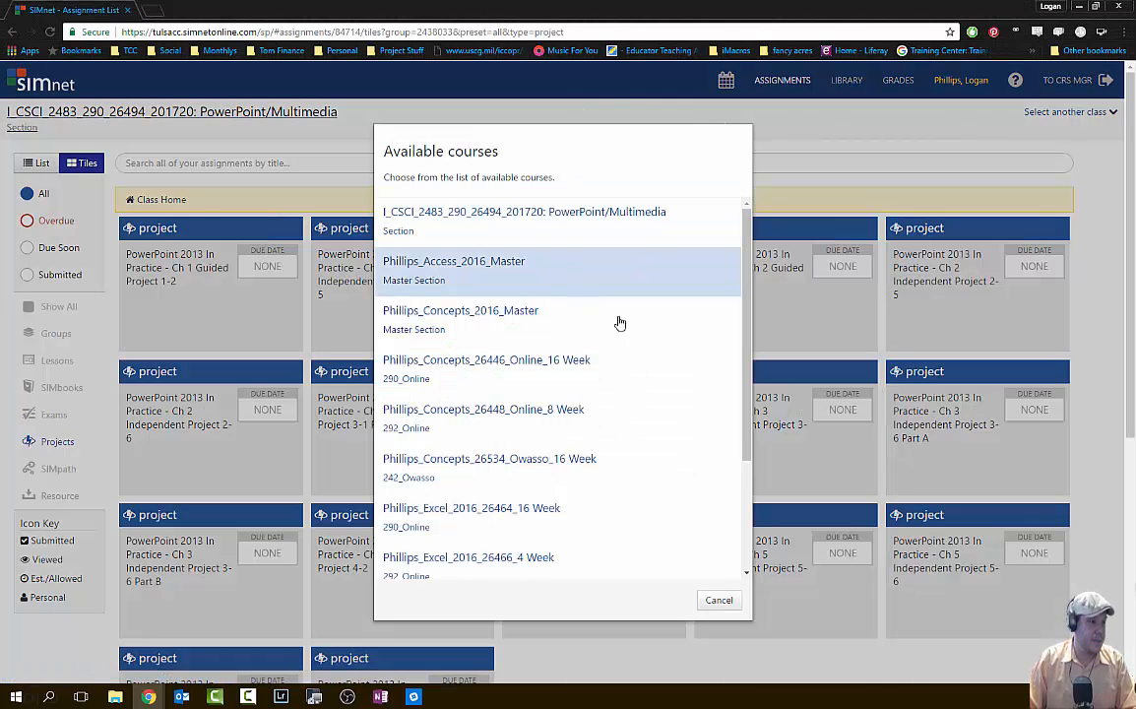
left_click(675, 470)
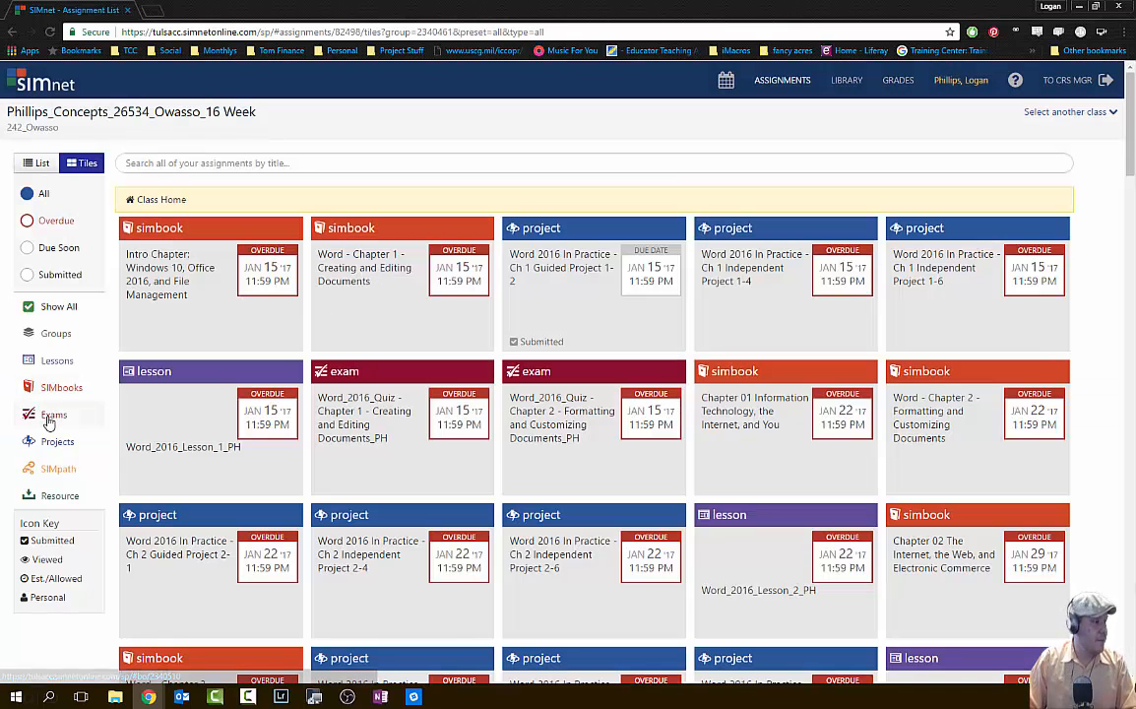
left_click(56, 441)
- Open the Access 2016 In Practice Ch 2 Guided Project 2-1 assignment
scroll(391, 317, "down", 1)
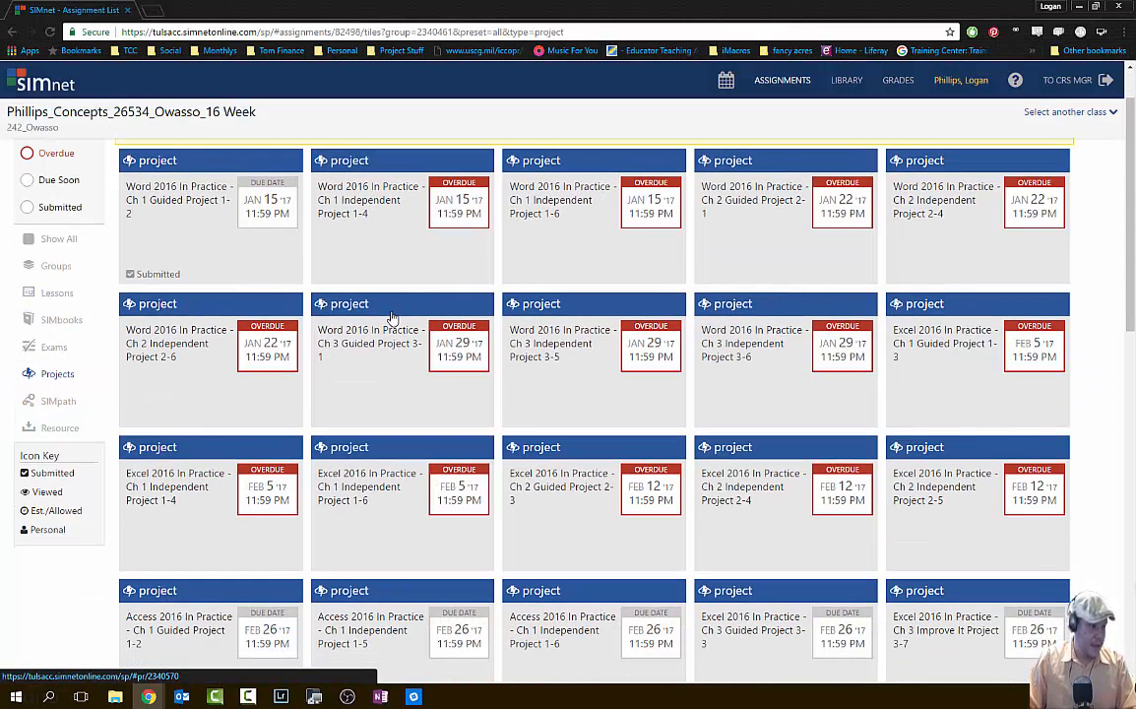
scroll(386, 319, "down", 2)
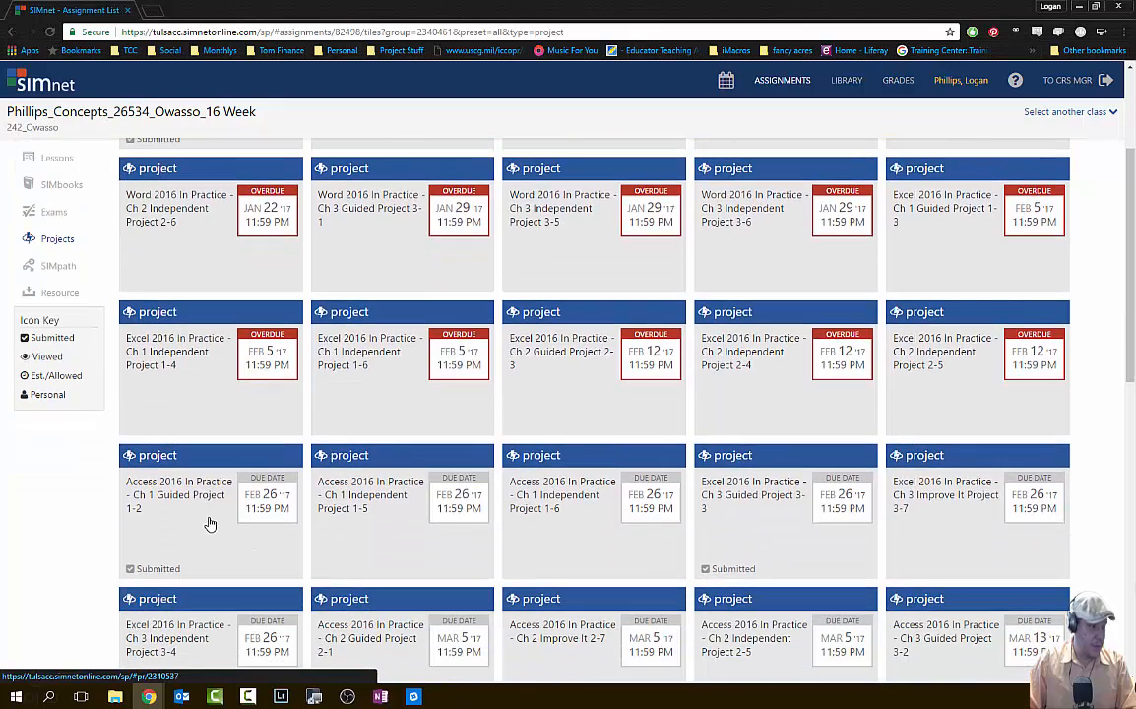
scroll(406, 538, "down", 1)
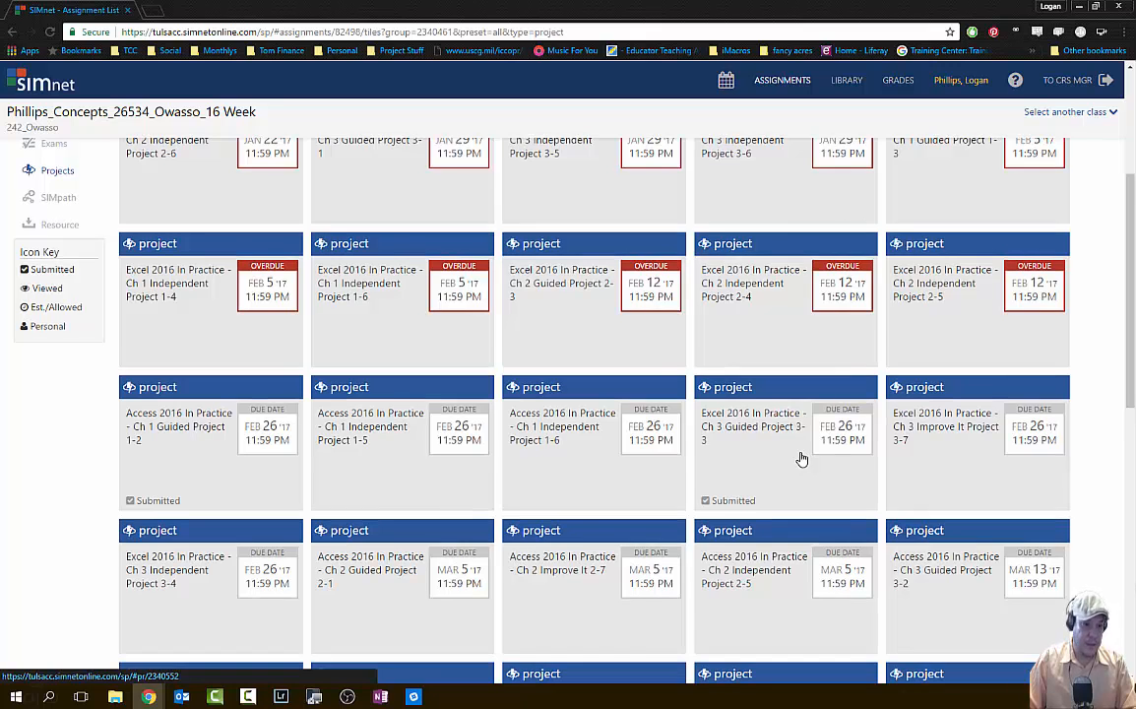
scroll(801, 459, "down", 2)
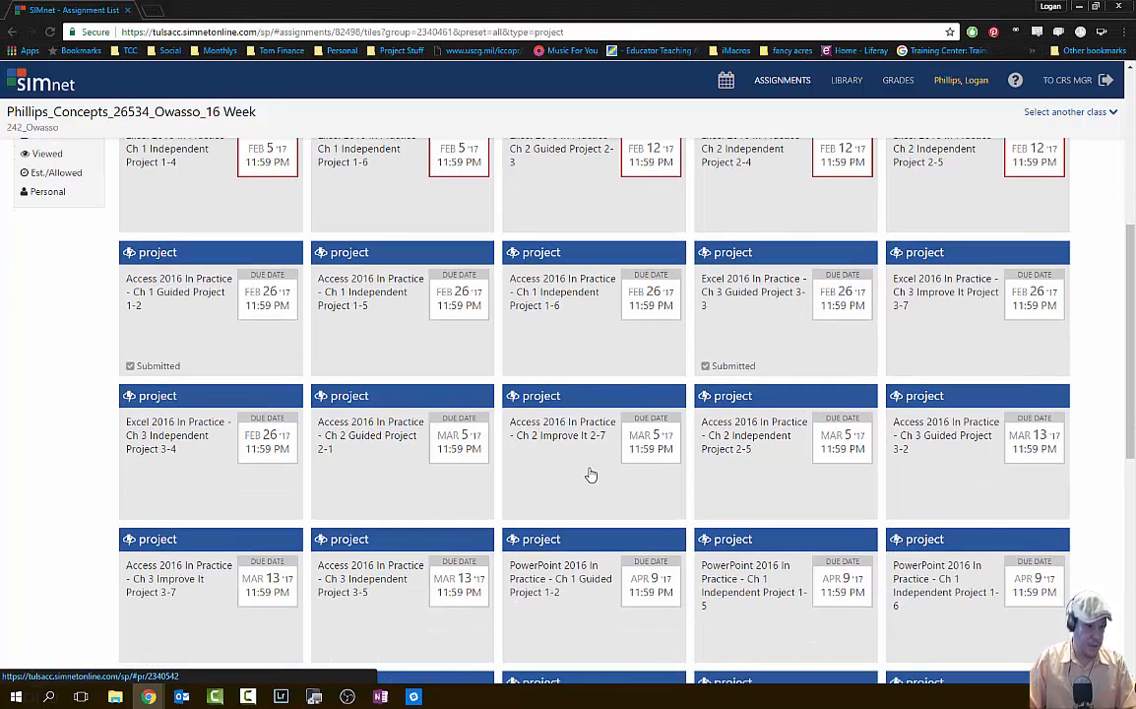
left_click(383, 429)
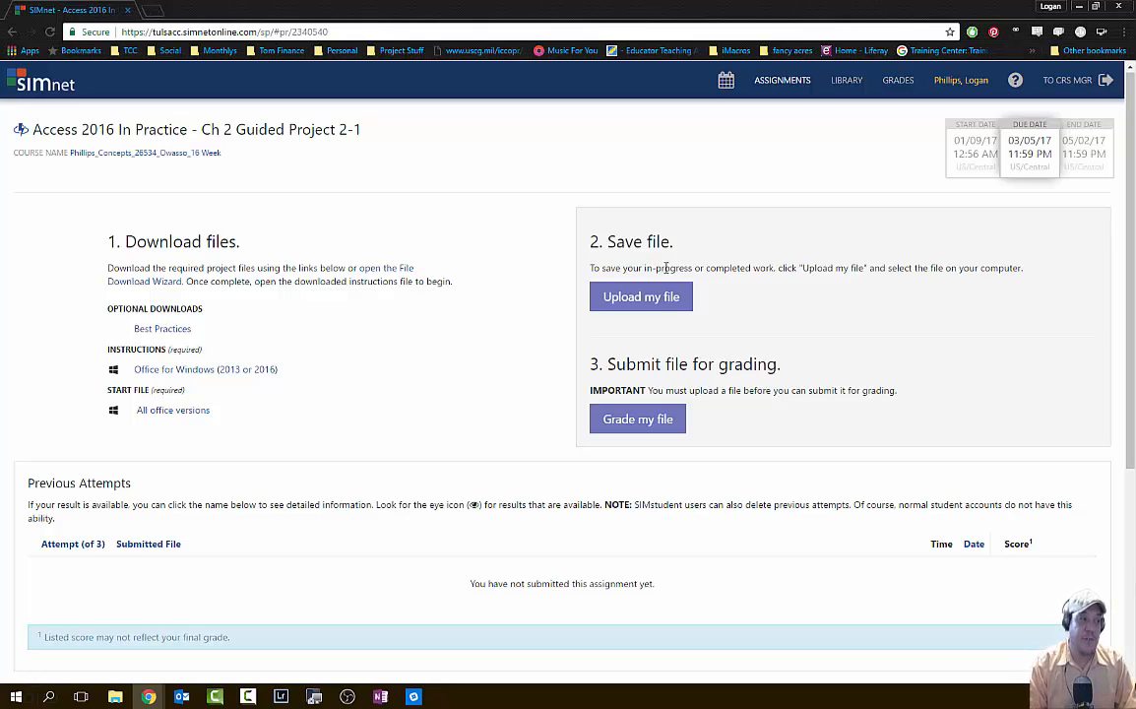
- Download the Guided Project 2-1 instructions PDF and open it from the Downloads folder
left_click(249, 372)
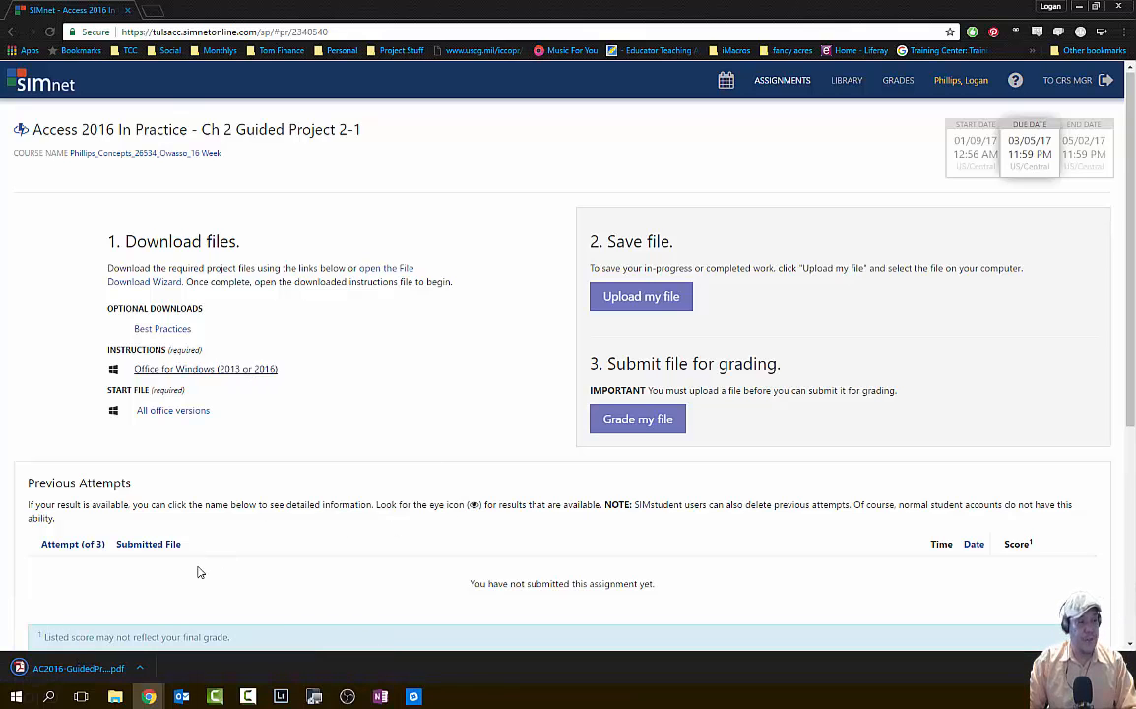
left_click(140, 668)
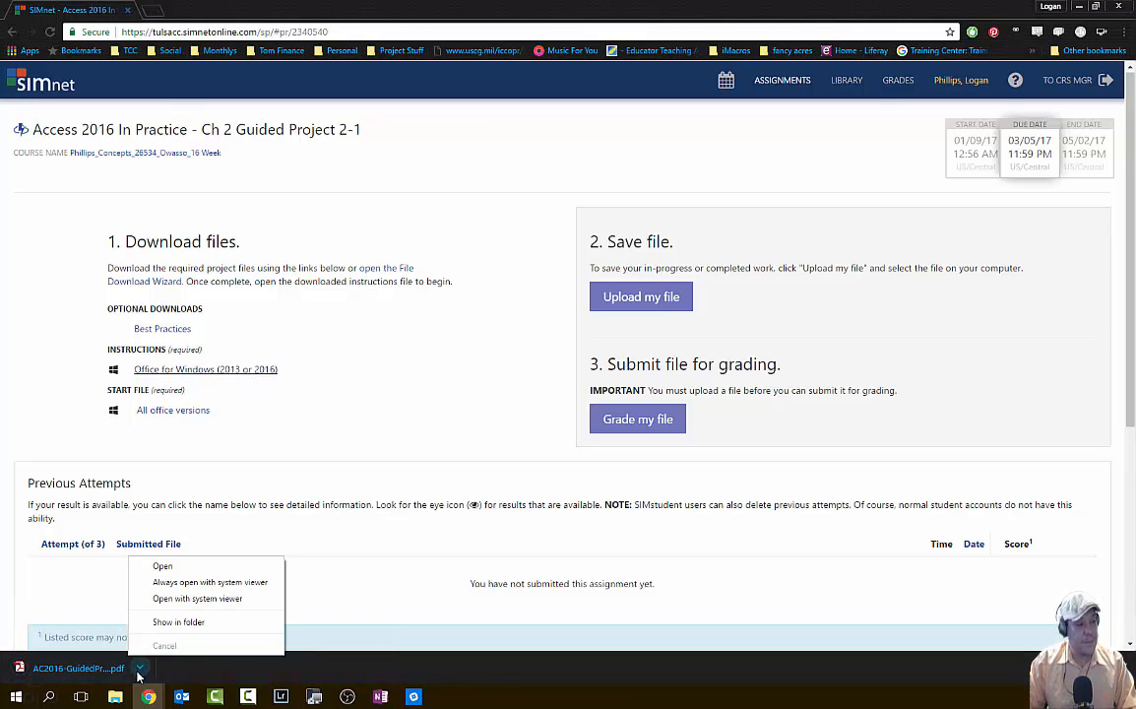
left_click(205, 620)
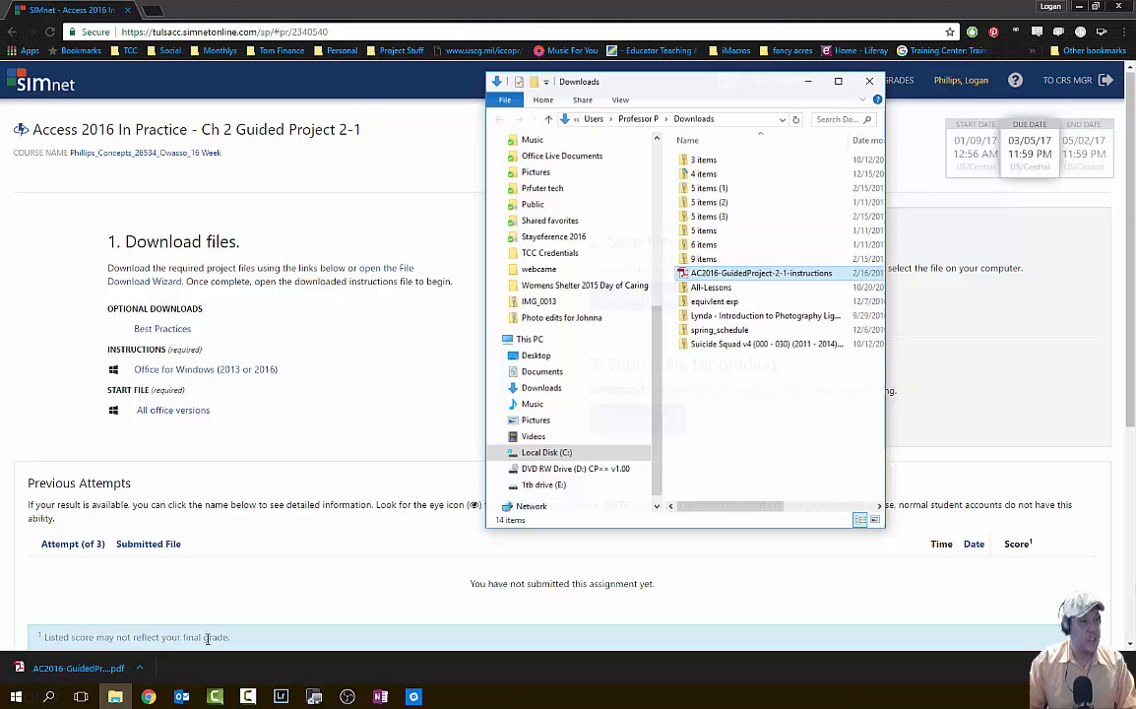
double_click(759, 273)
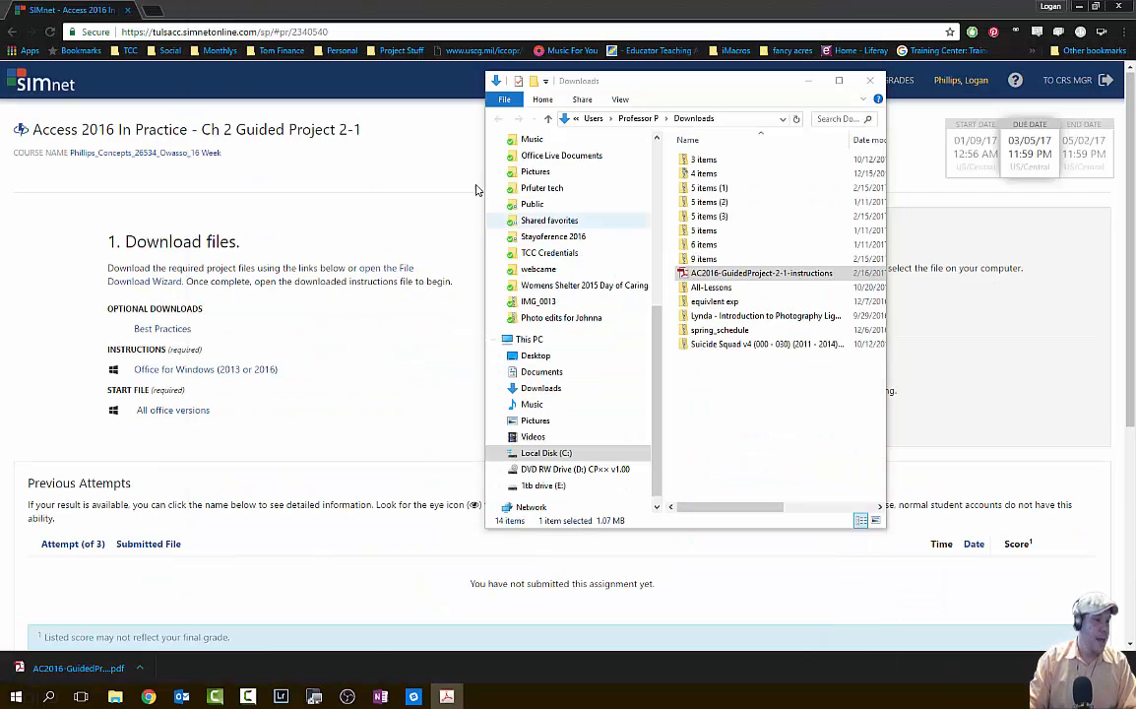
- Download the CentralSierra-02 start database and open the .accdb file from Downloads in Access
left_click(884, 85)
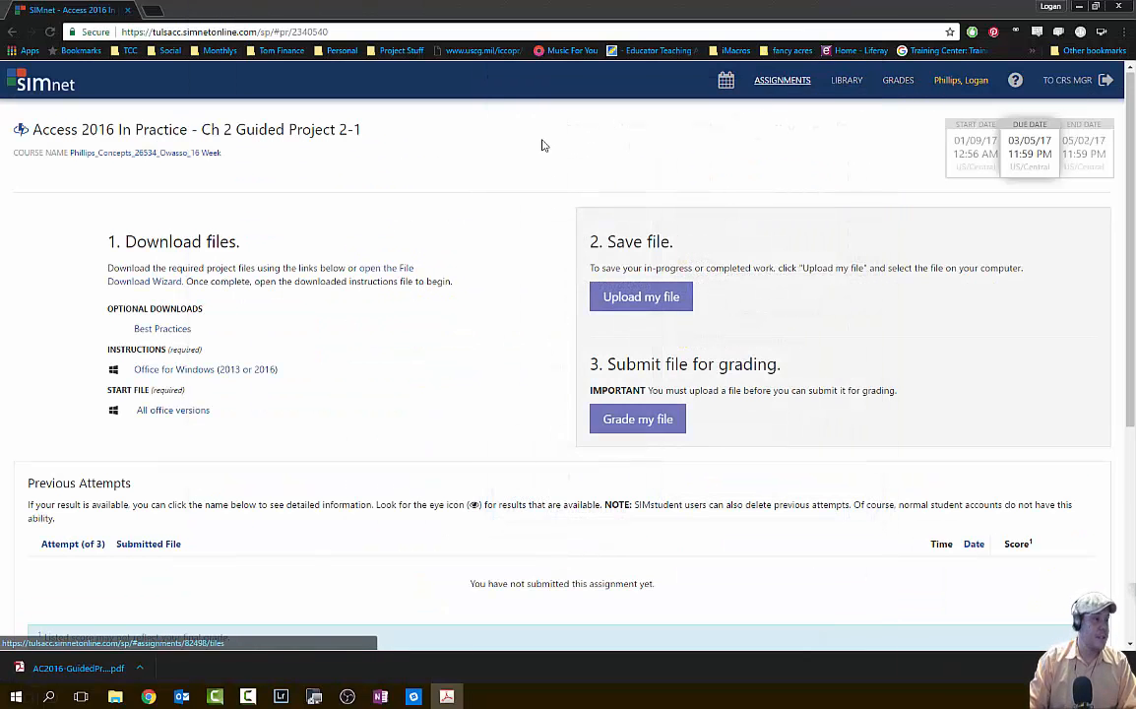
left_click(170, 411)
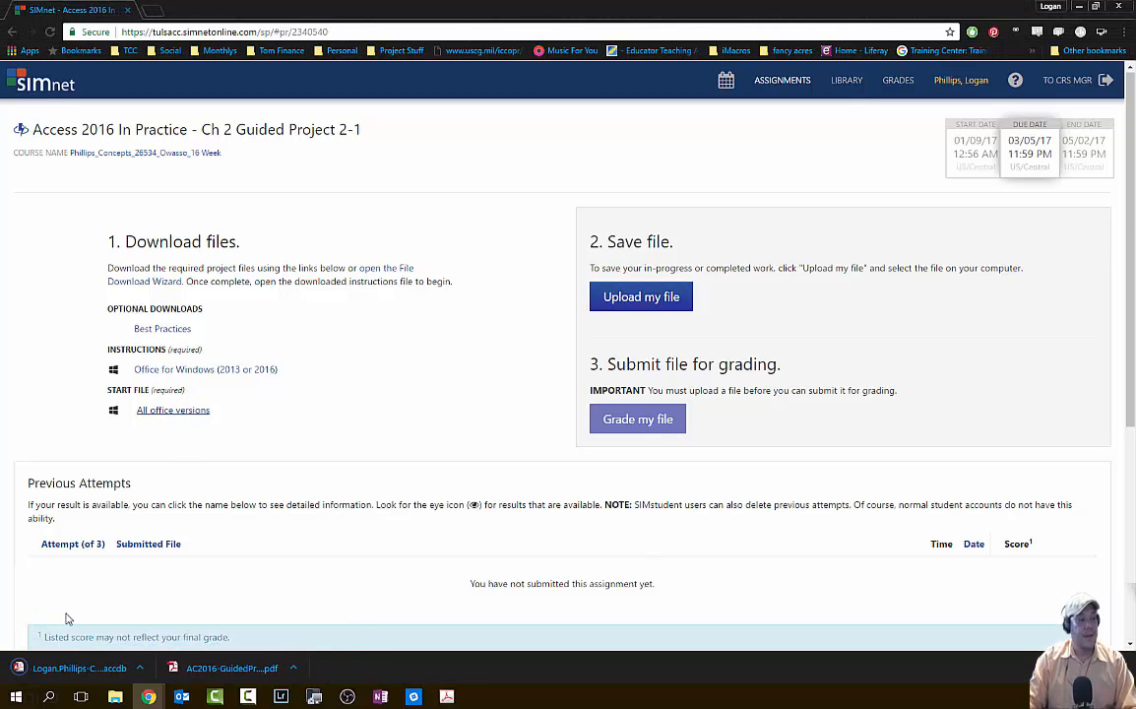
left_click(140, 668)
left_click(188, 630)
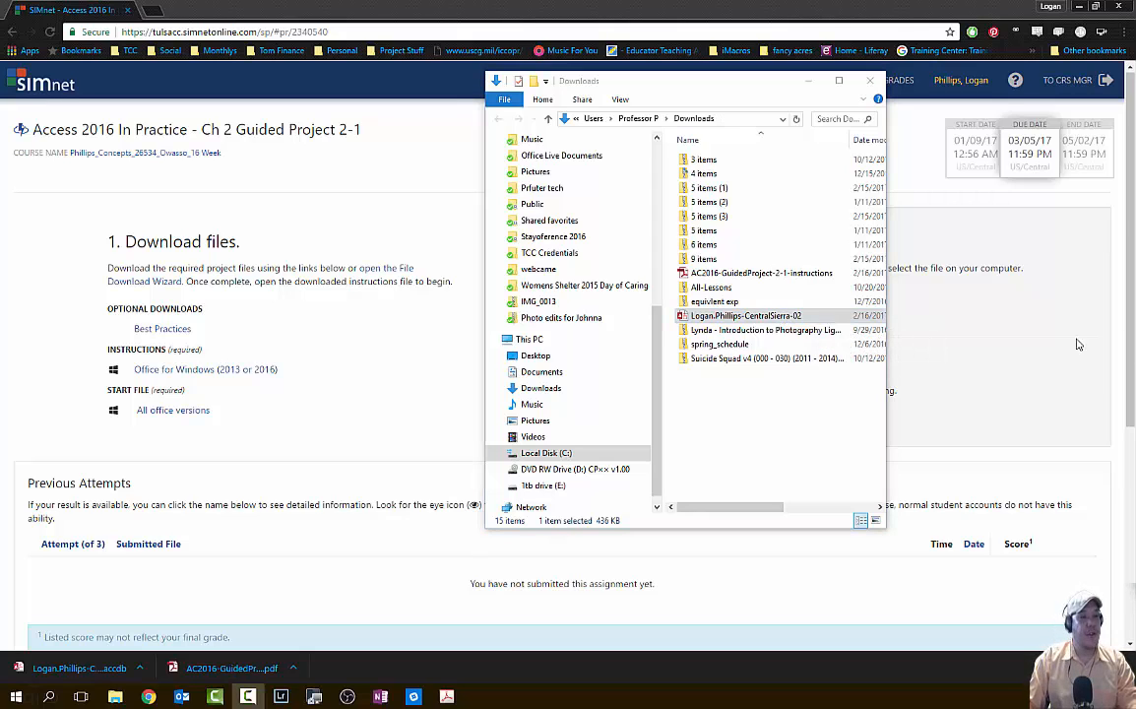
double_click(780, 317)
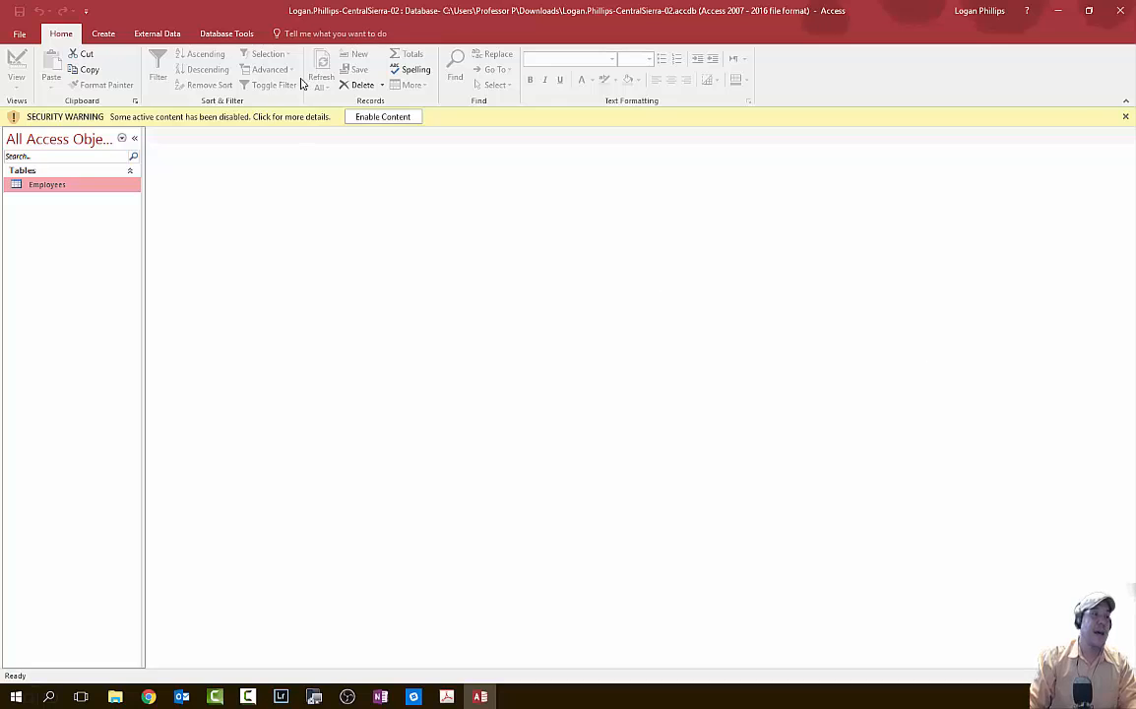
- Enable the database's blocked content, then maximize File Explorer on the Downloads folder
left_click(382, 116)
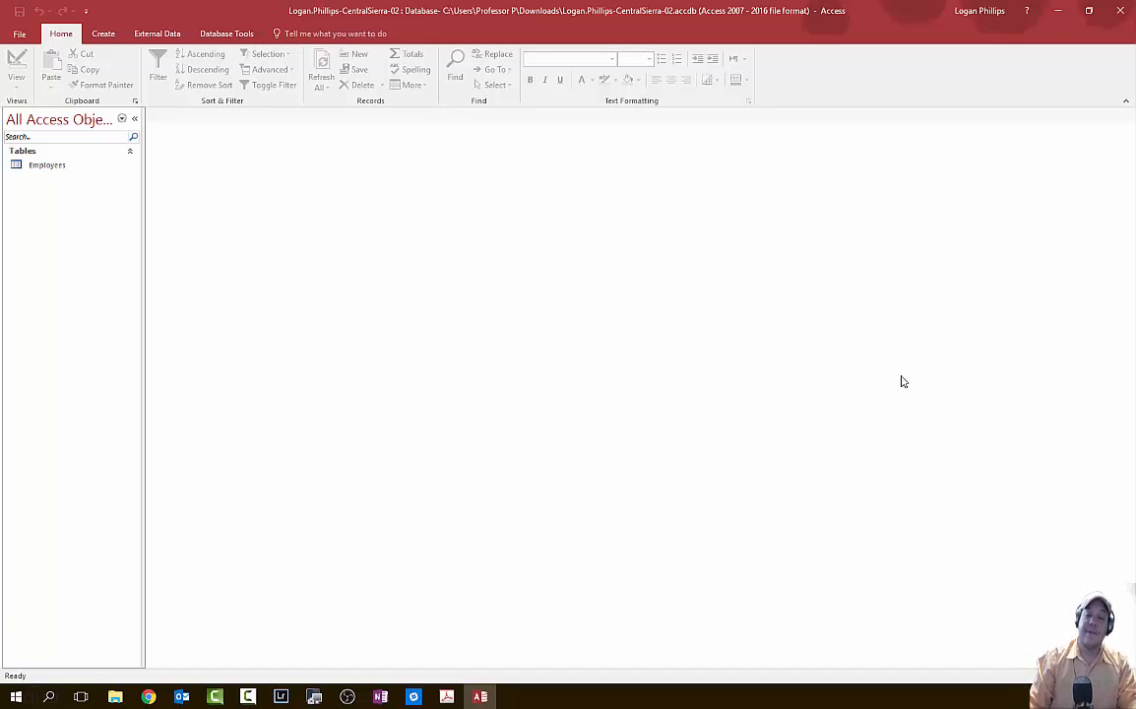
key("alt+Tab")
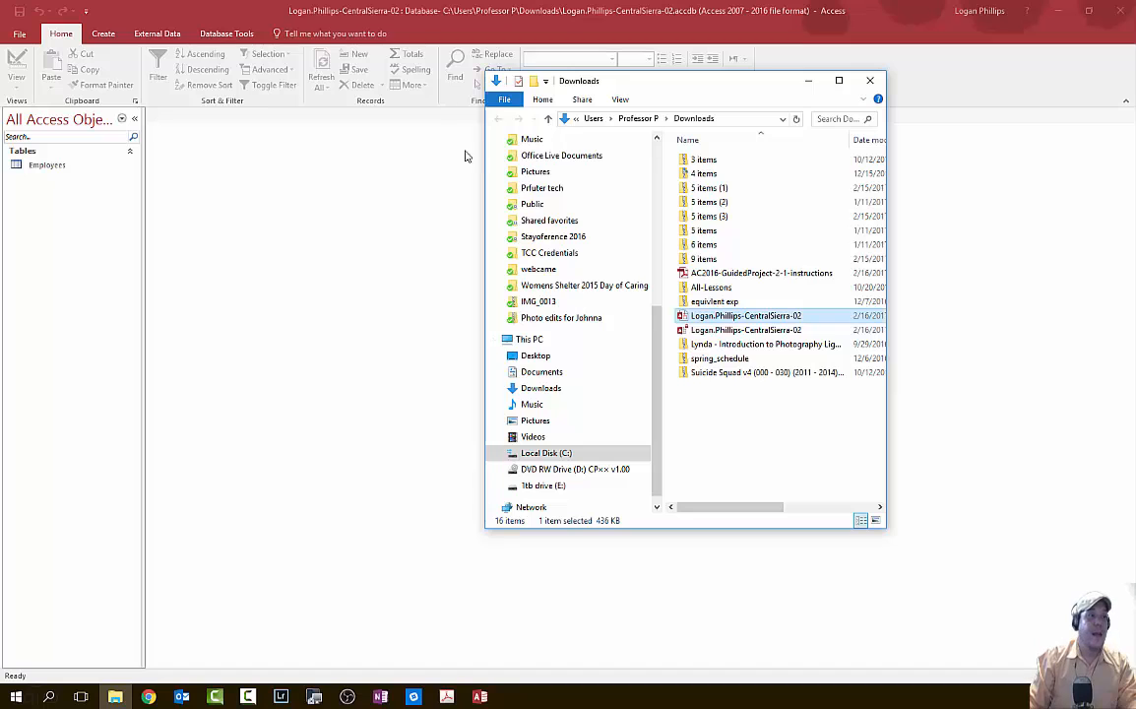
left_click_drag(665, 86, 491, 4)
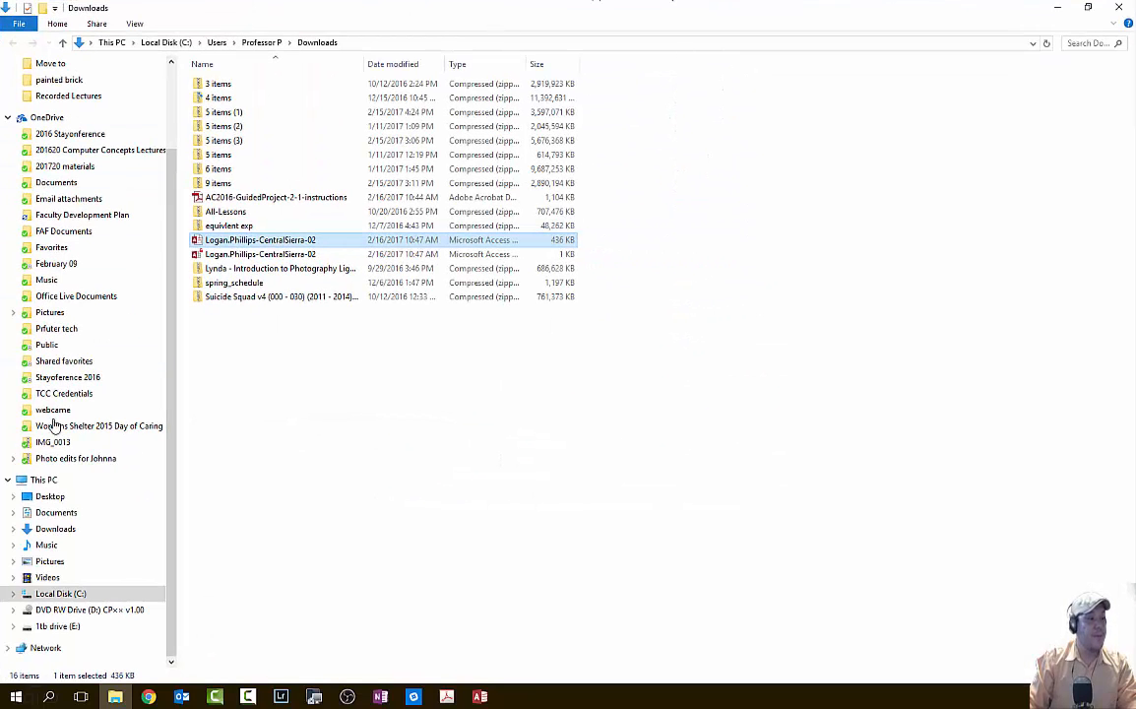
scroll(40, 324, "up", 2)
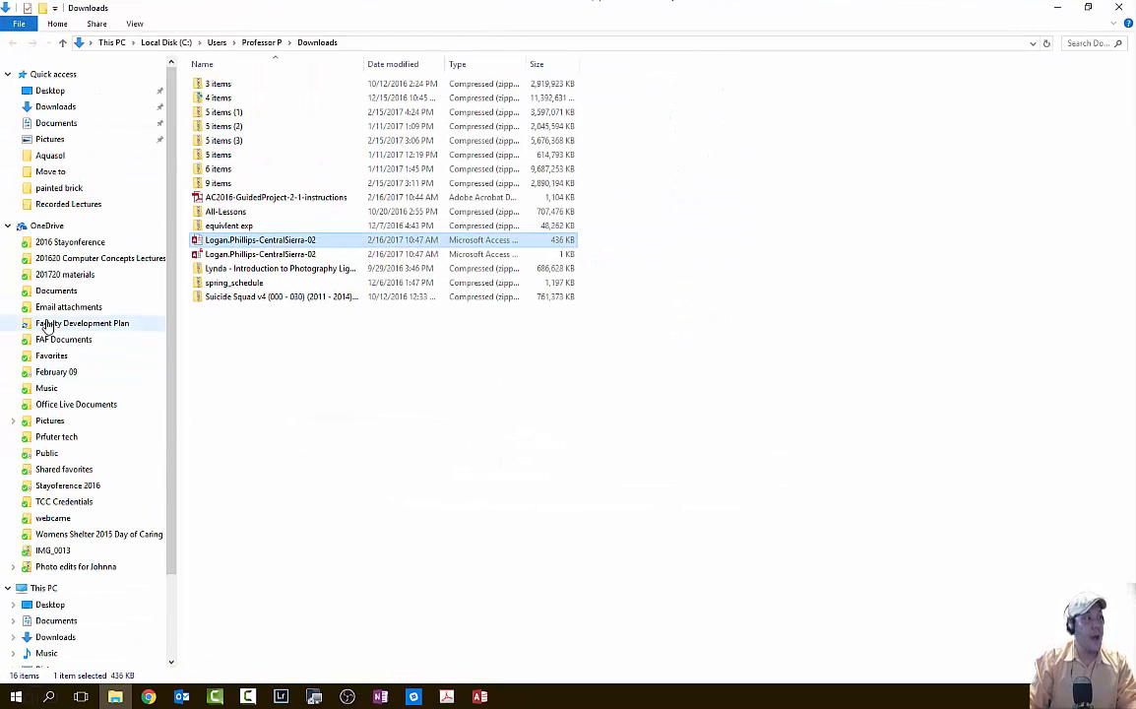
left_click(73, 108)
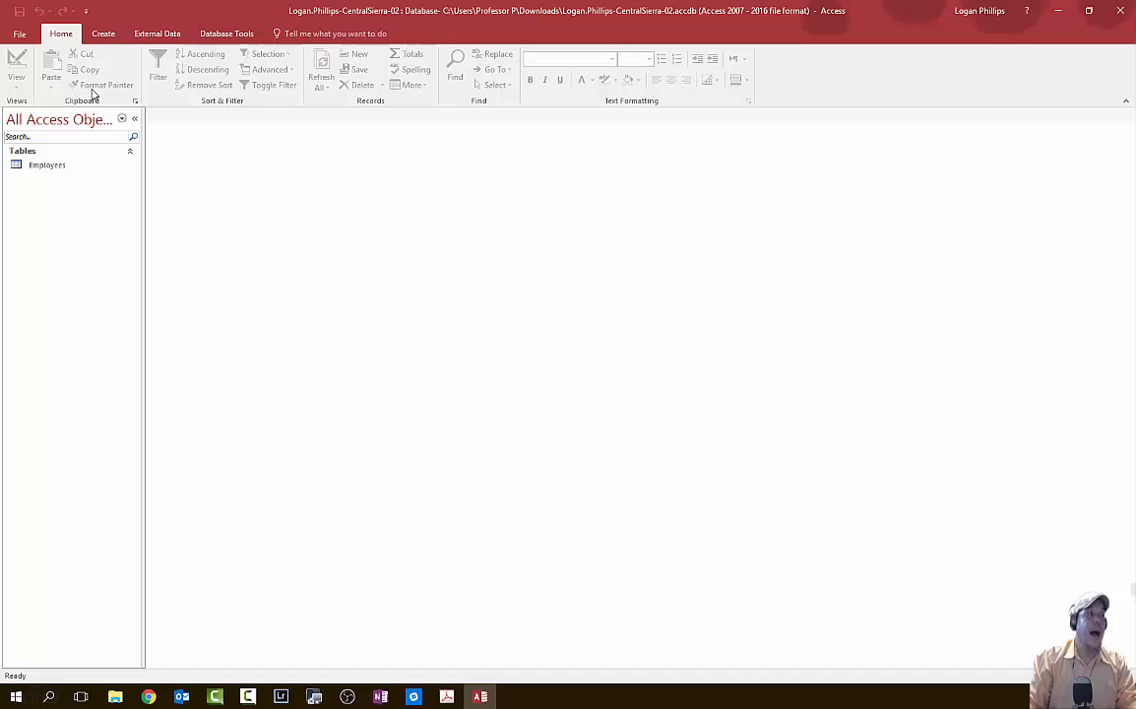
left_click(28, 35)
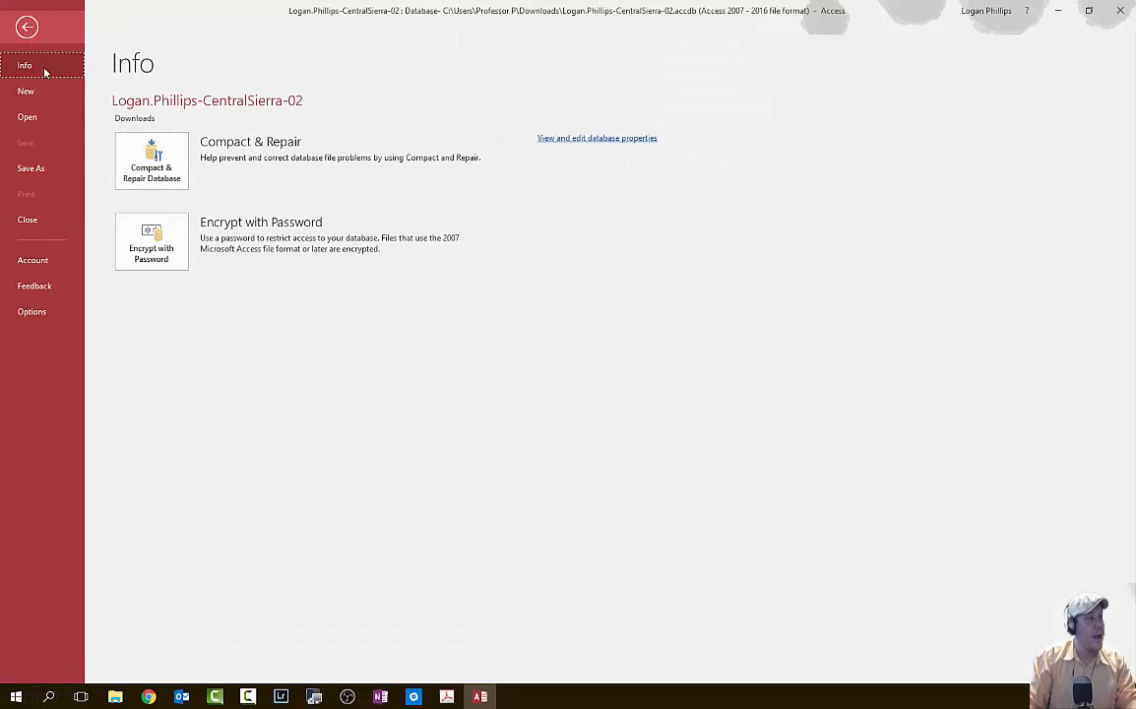
left_click(38, 168)
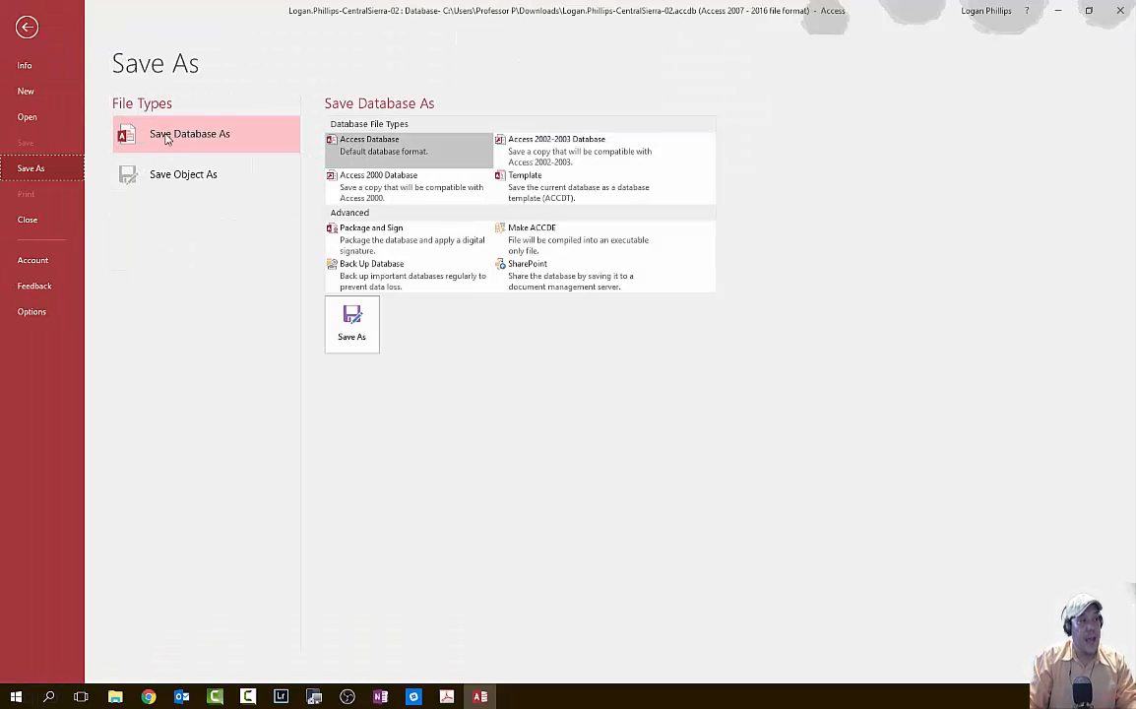
left_click(350, 340)
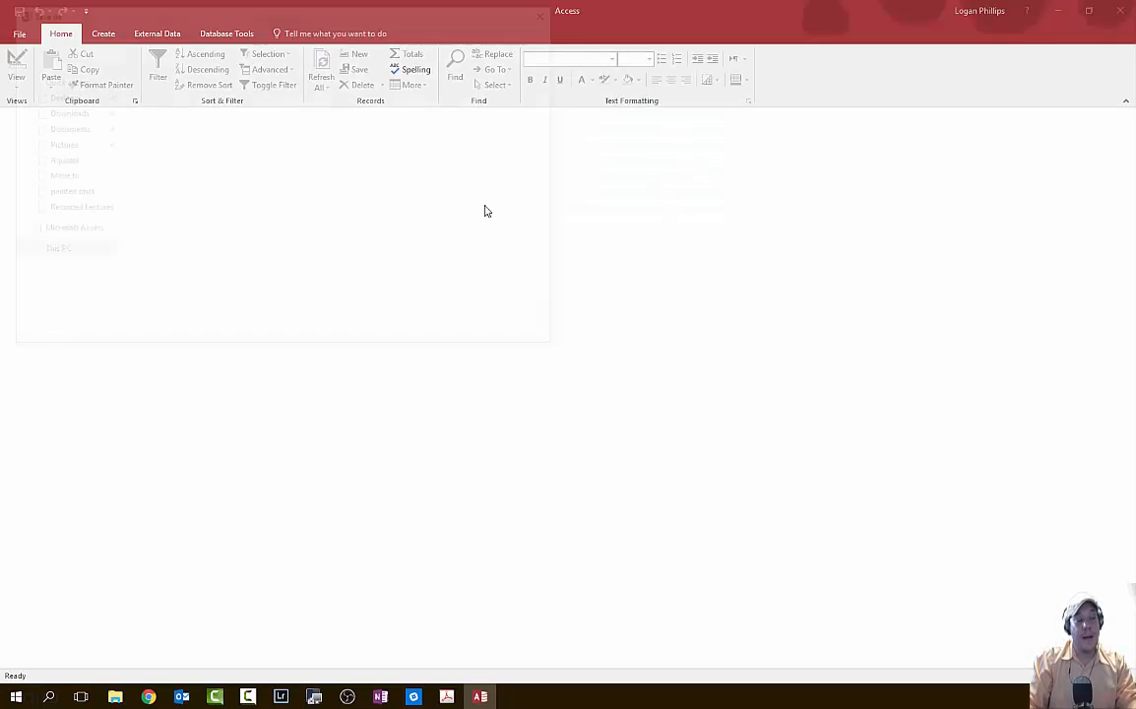
scroll(99, 128, "up", 5)
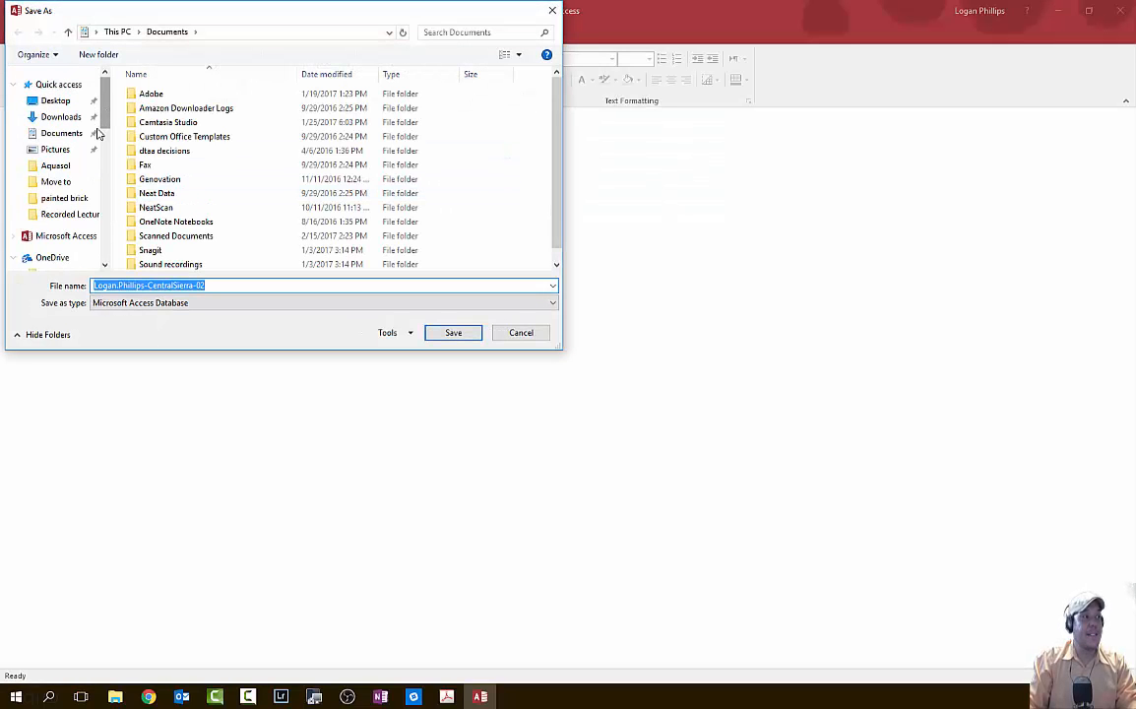
left_click(73, 116)
left_click(59, 101)
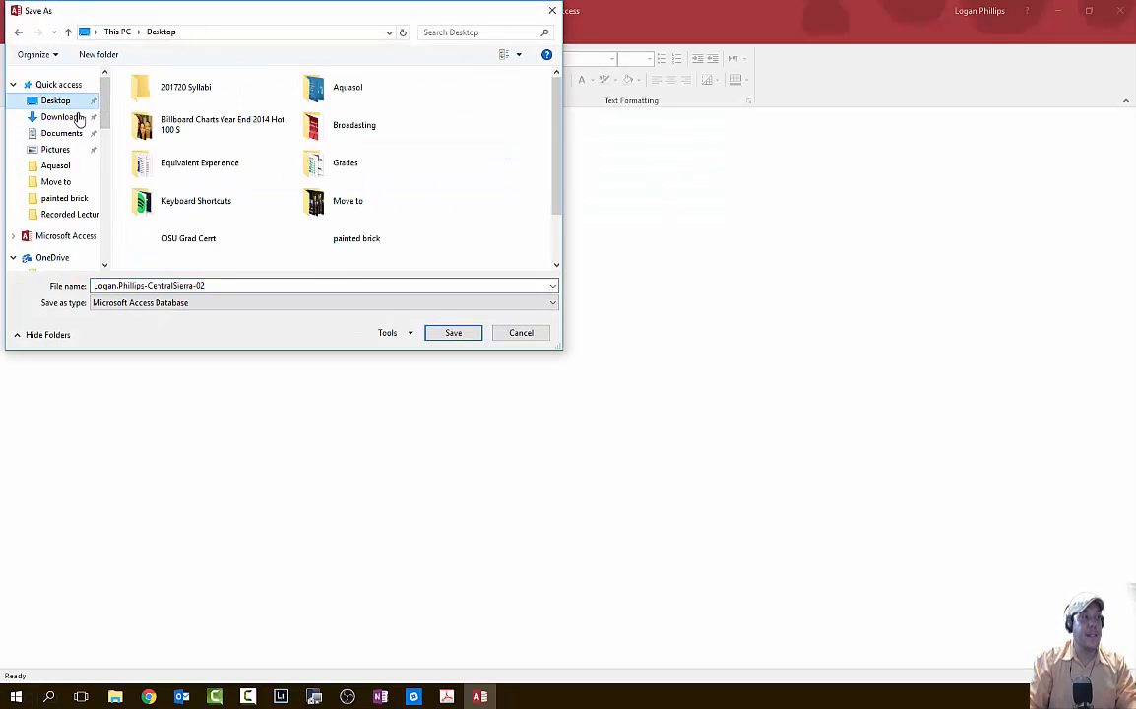
left_click(453, 333)
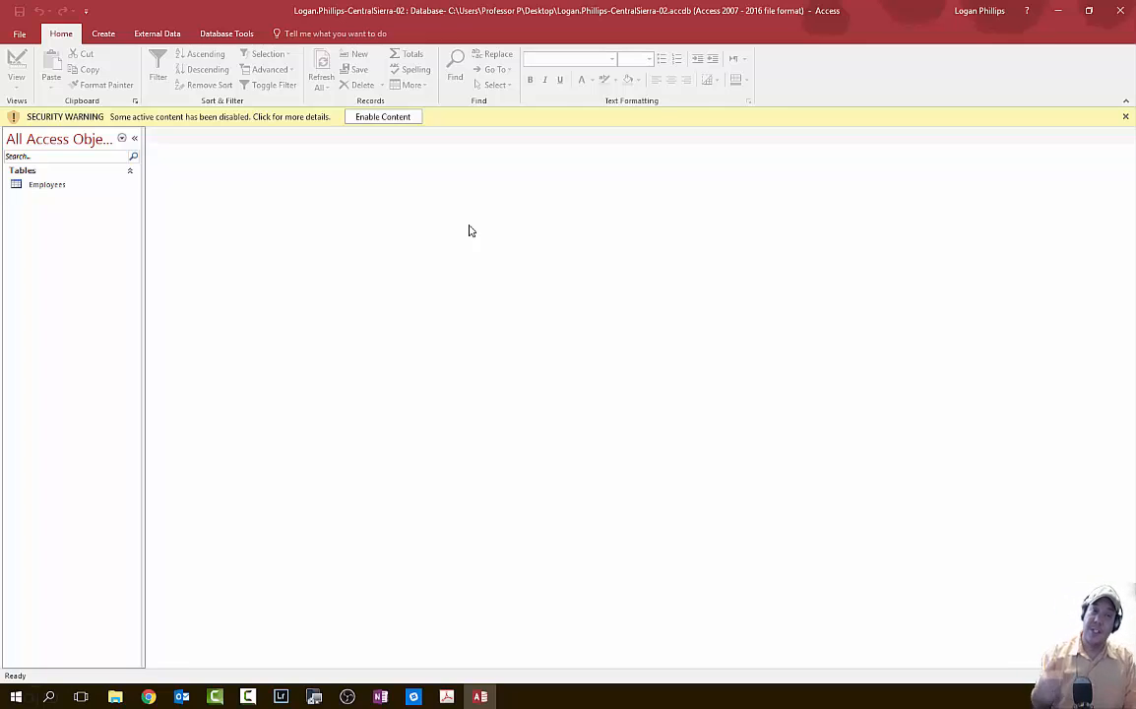
- Enable content in the Desktop copy of CentralSierra-02, select Employees, and check then minimize the SIMnet page
left_click(383, 117)
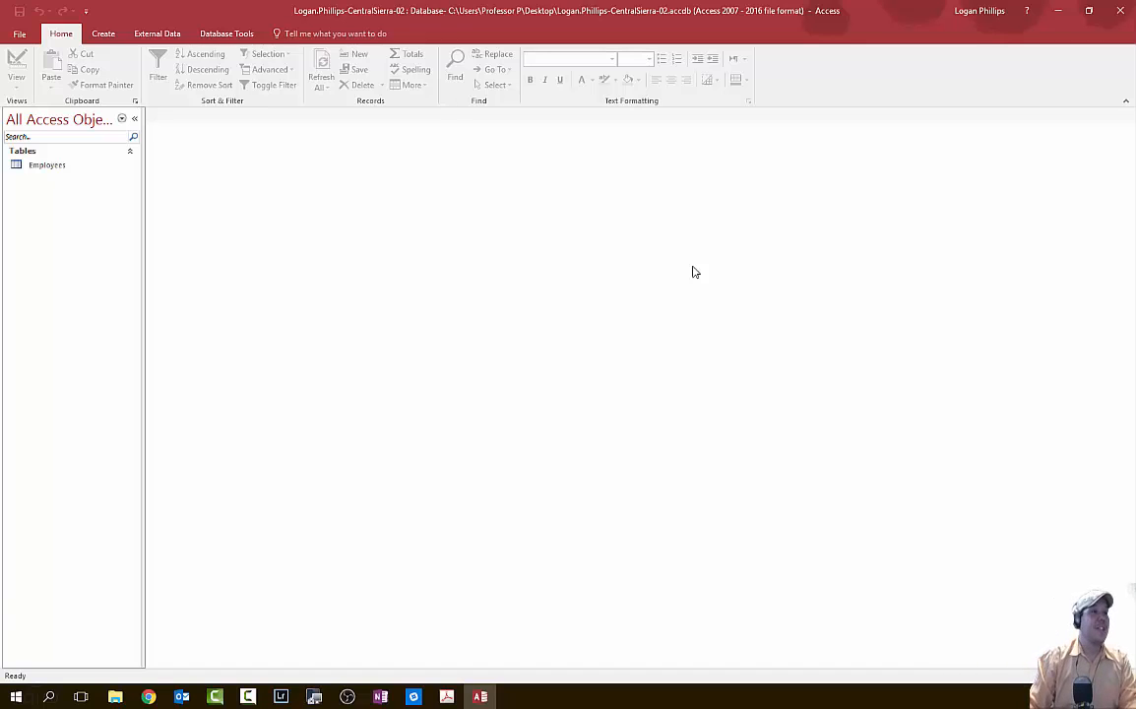
left_click(59, 168)
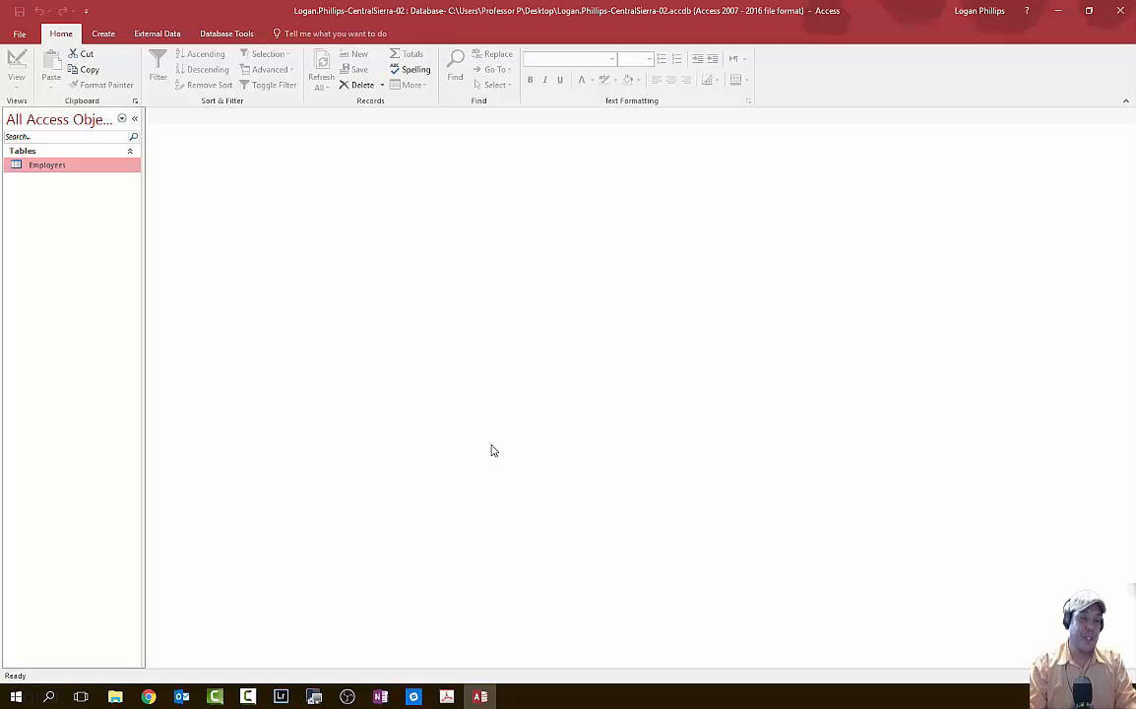
left_click(148, 696)
left_click(221, 645)
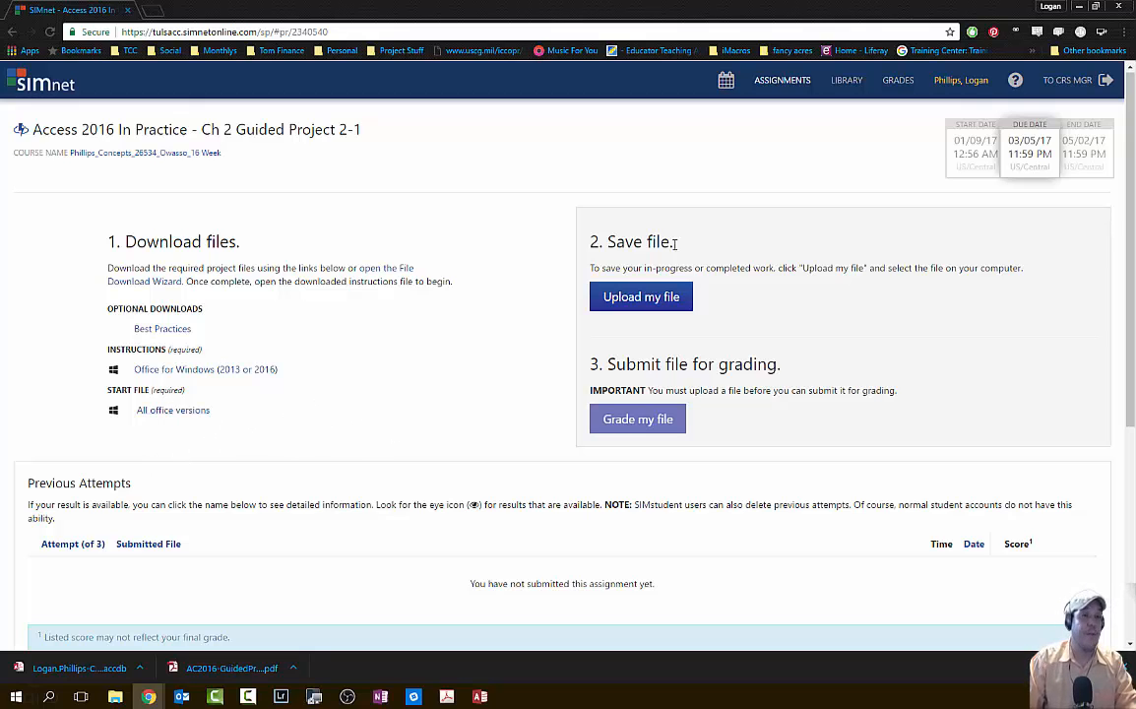
left_click(1079, 6)
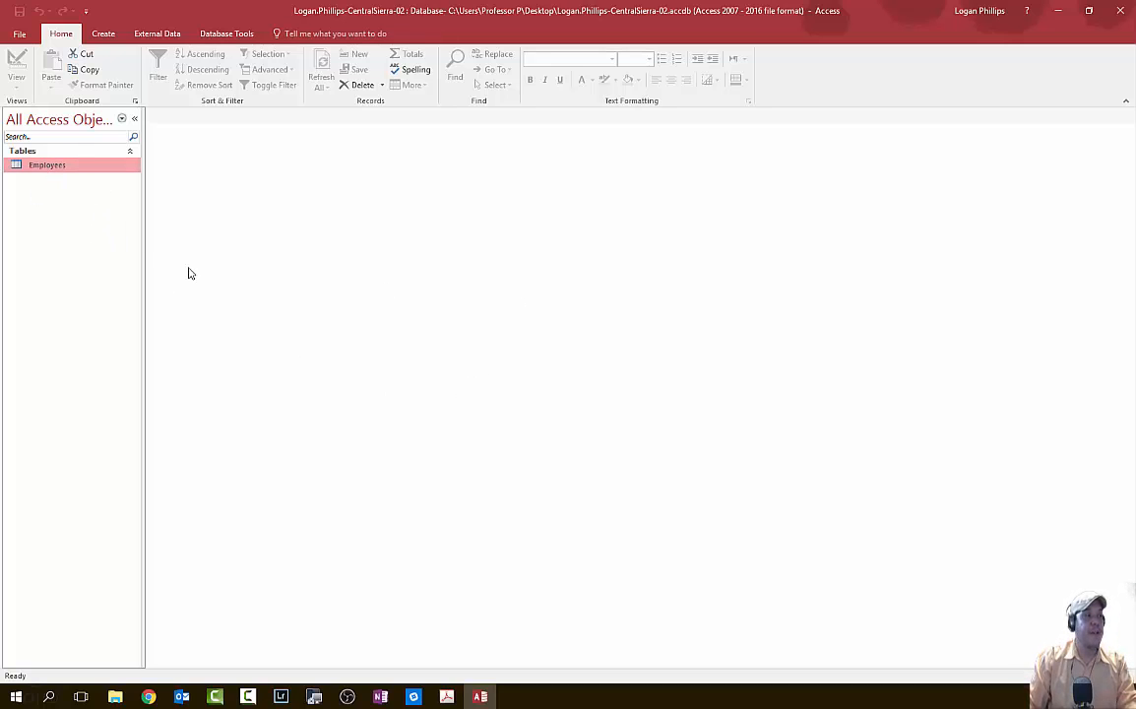
- Open the Employees table in Datasheet View, compare its 16 records with the instructions, then close it
right_click(52, 172)
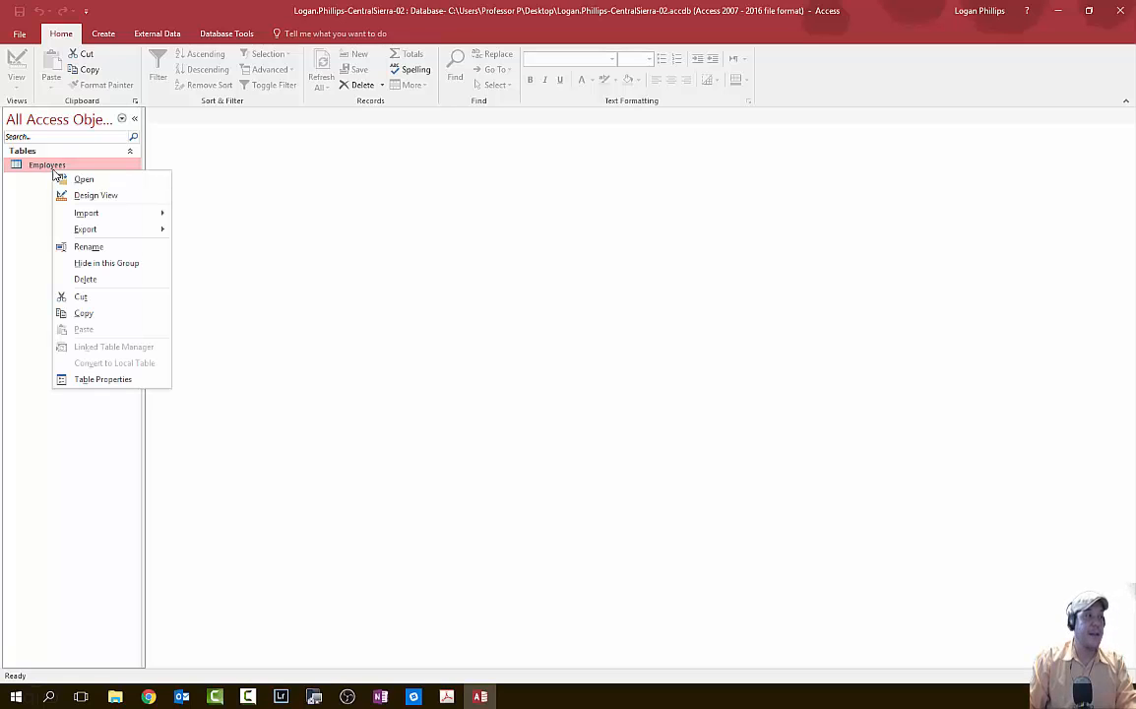
left_click(85, 179)
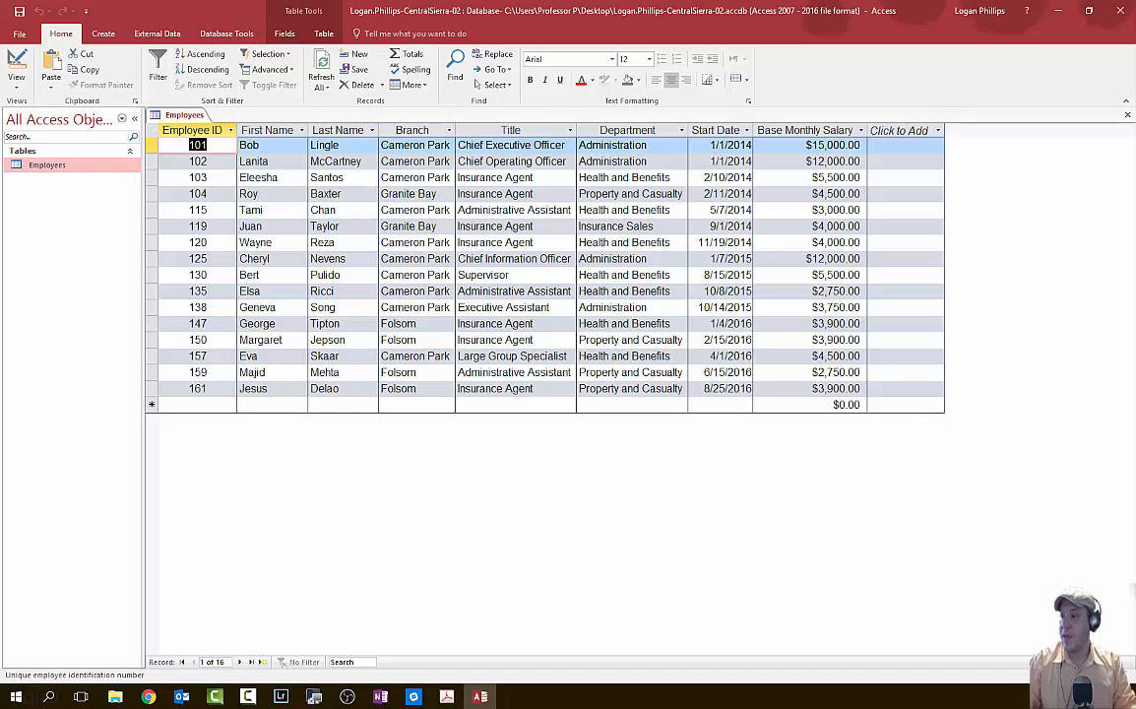
left_click(446, 696)
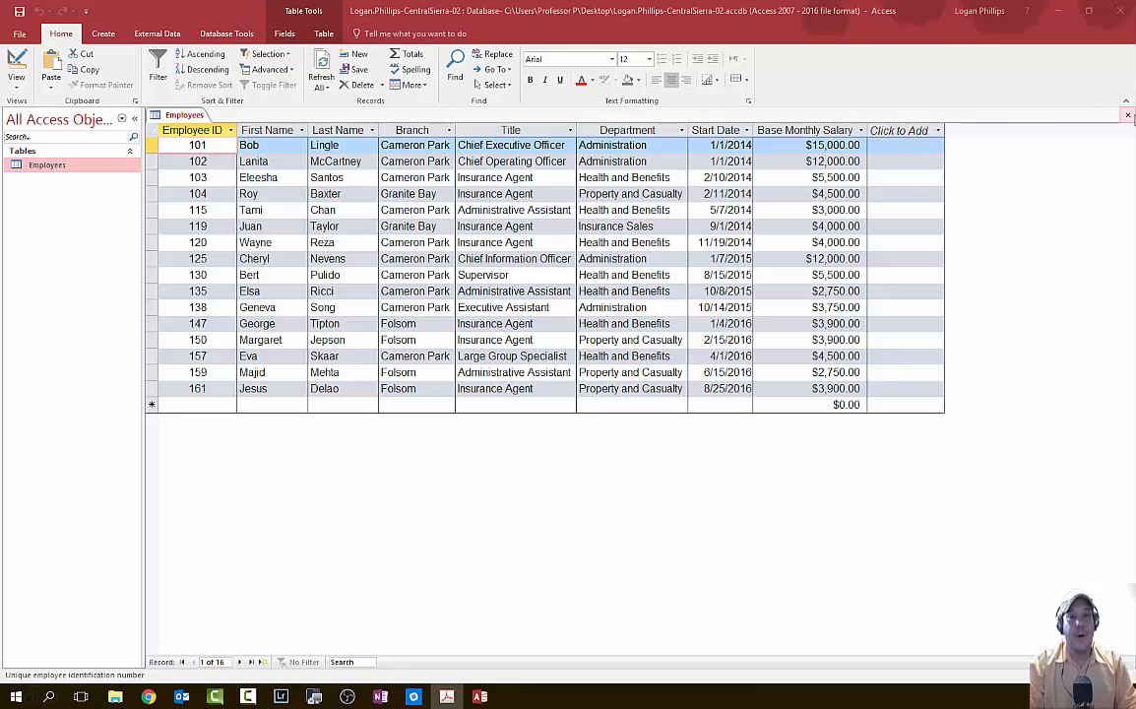
left_click(1127, 115)
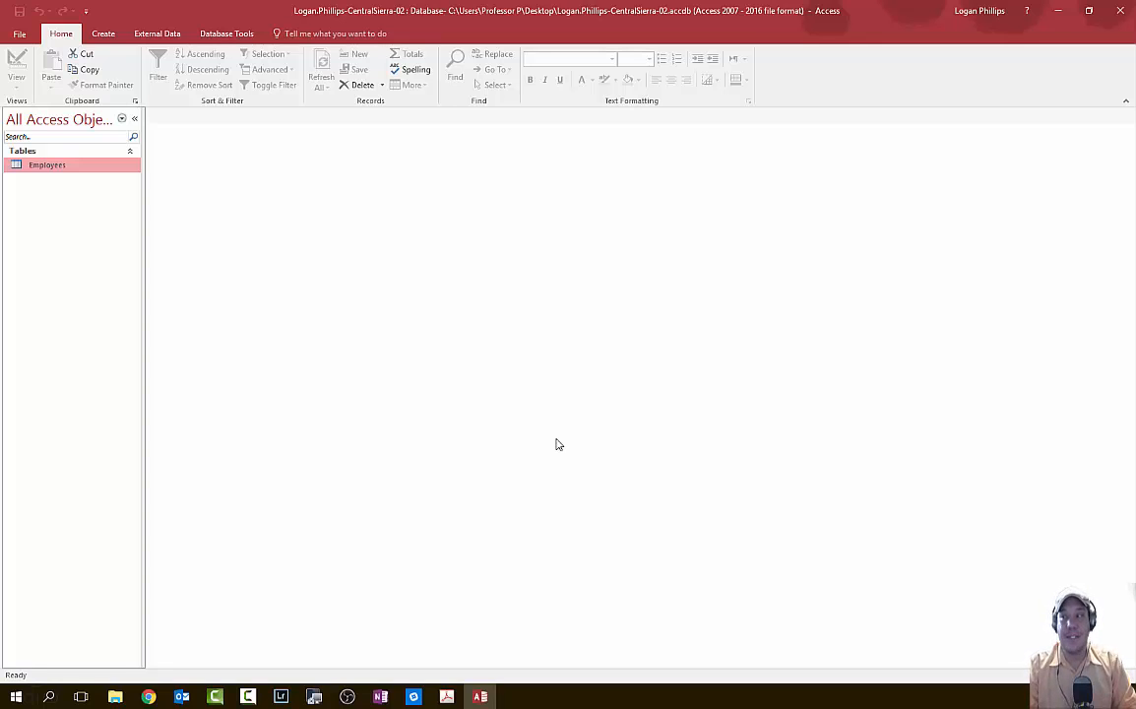
- Create a new blank table, Table1, leaving only its ID field
left_click(102, 35)
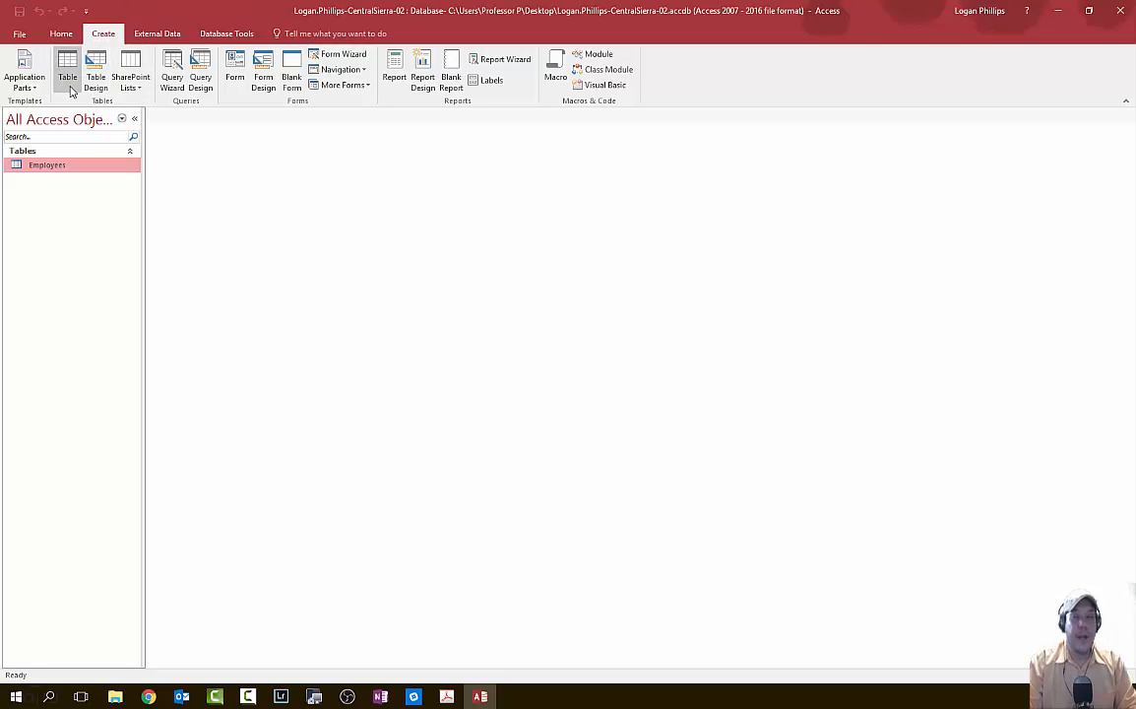
left_click(69, 86)
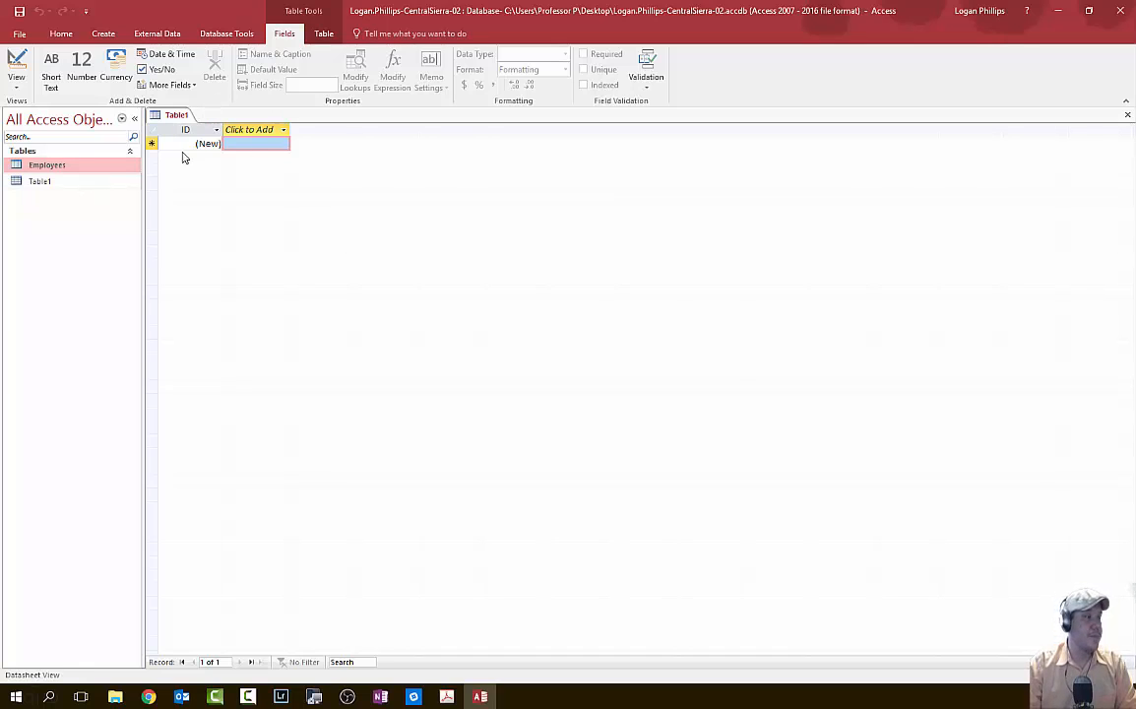
left_click(236, 129)
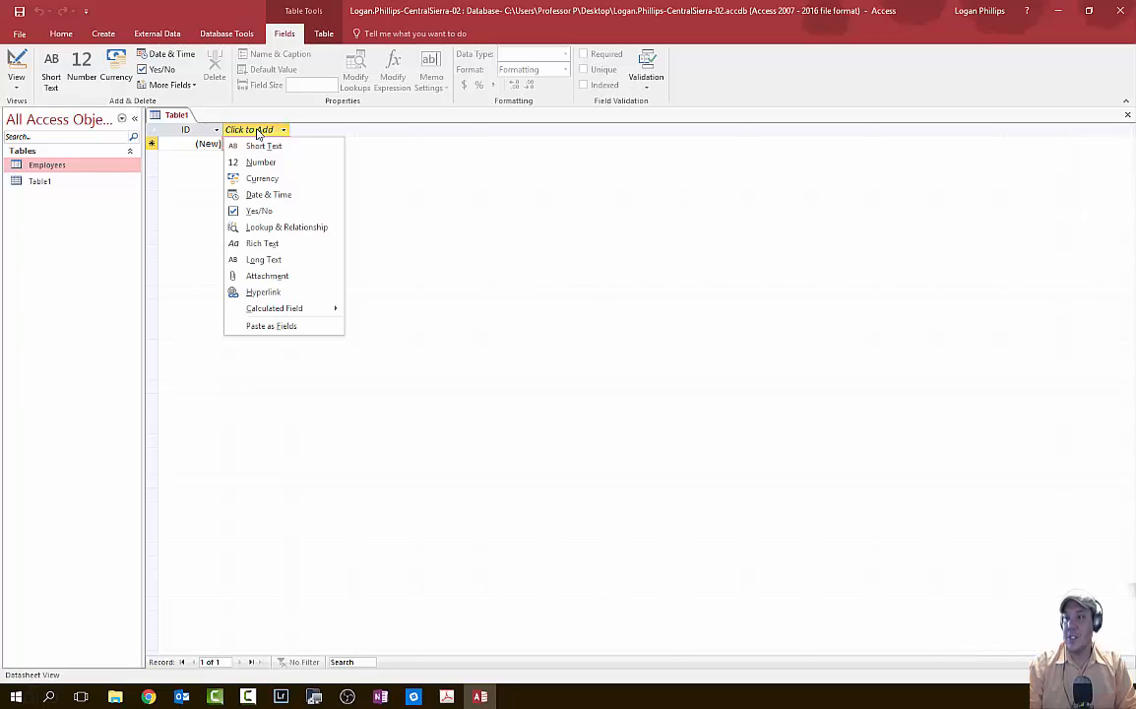
key("Escape")
left_click(61, 34)
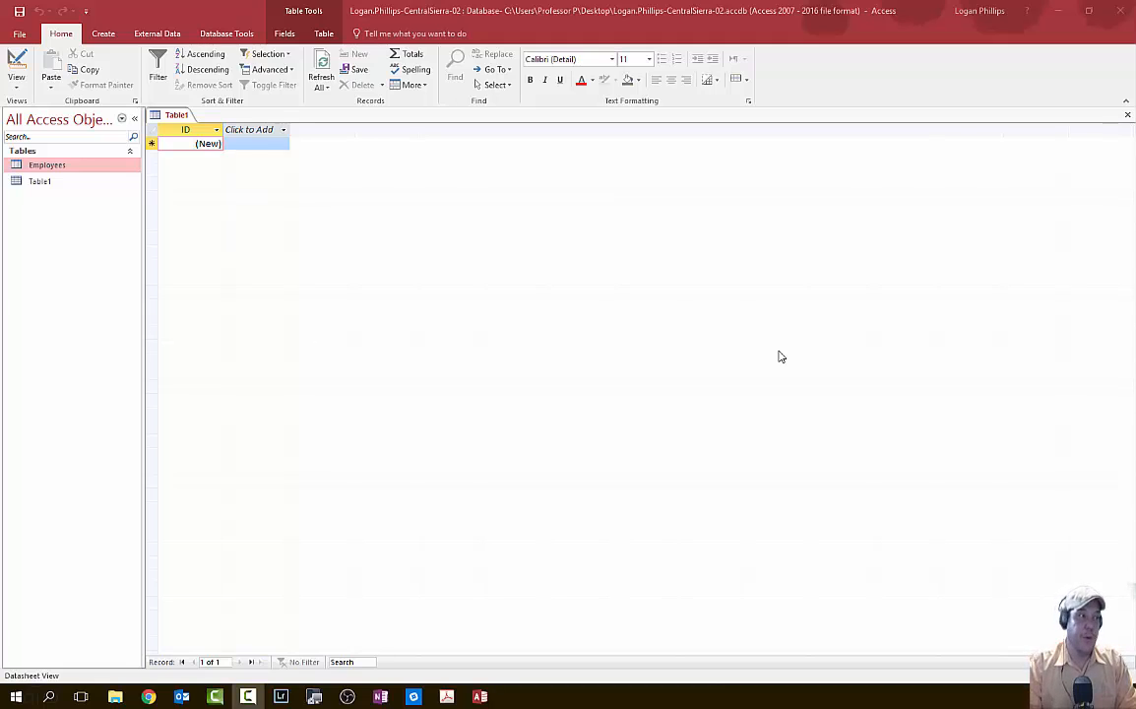
- Switch Table1 to Design View, showing its AutoNumber ID primary key
left_click(18, 86)
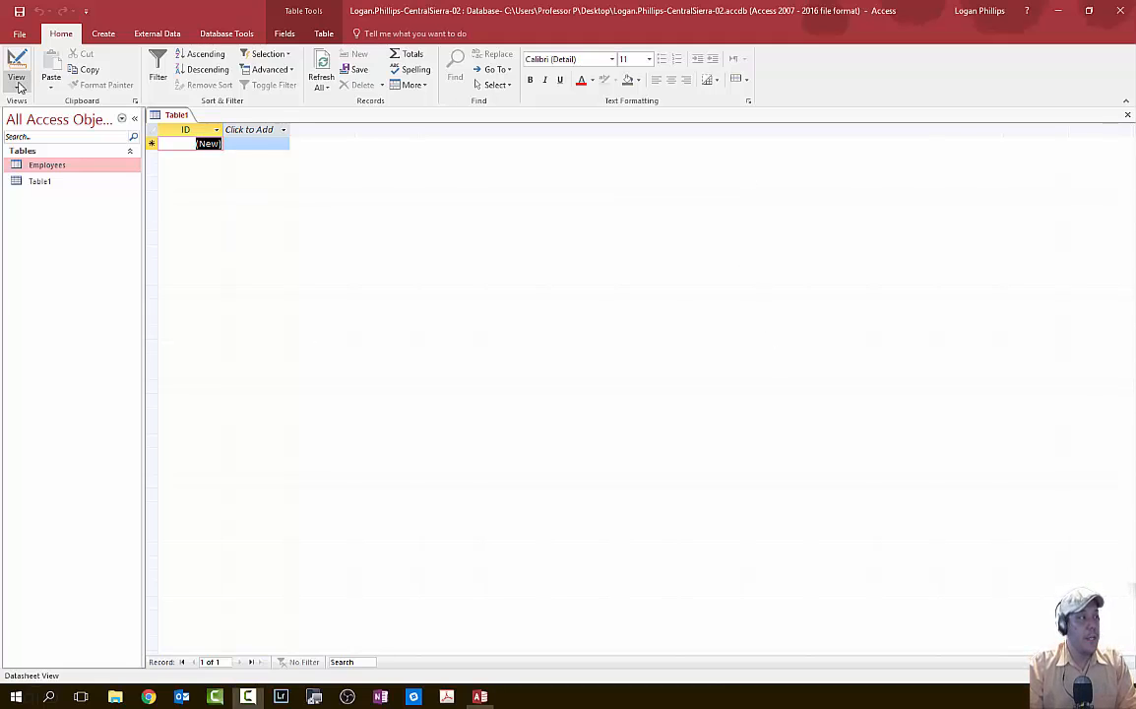
left_click(17, 86)
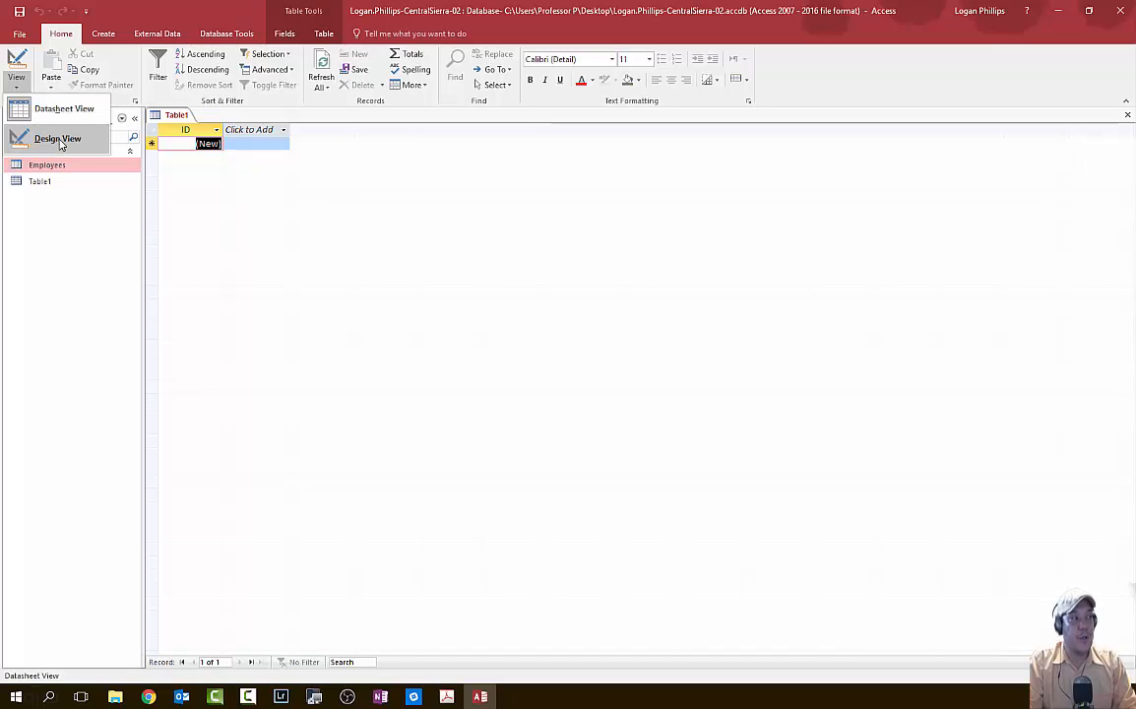
left_click(59, 139)
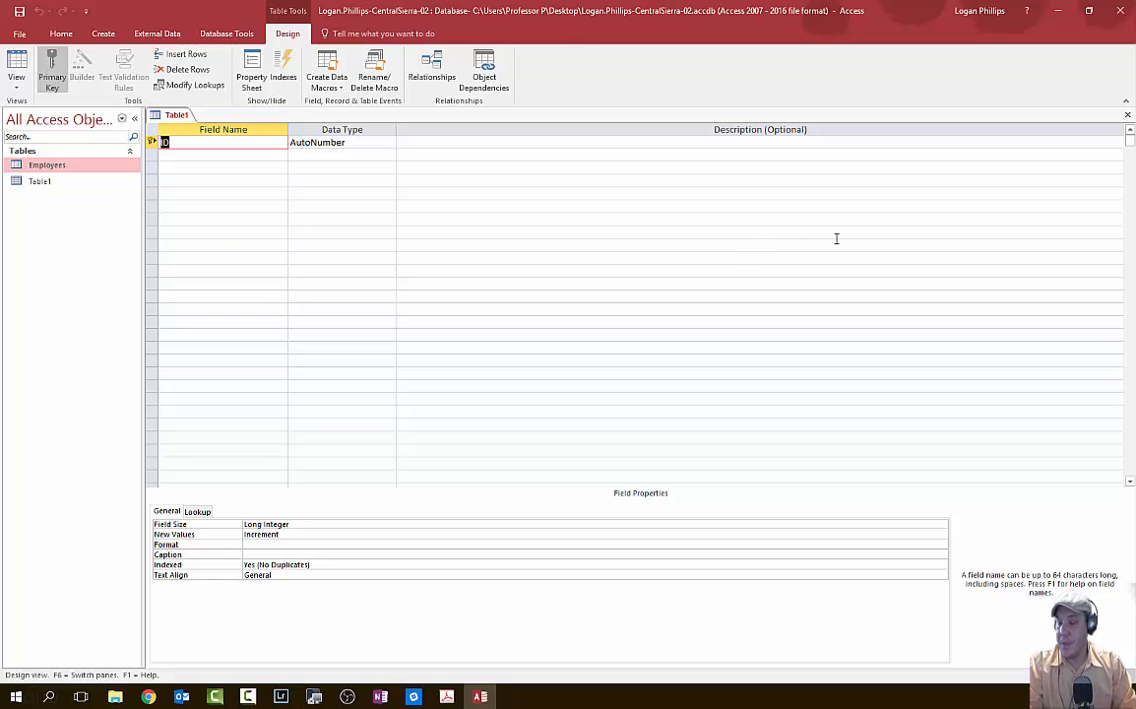
- Rename the ID field to Branch, make it Short Text, and describe it as 'Unique Branch Name'
type("Branch")
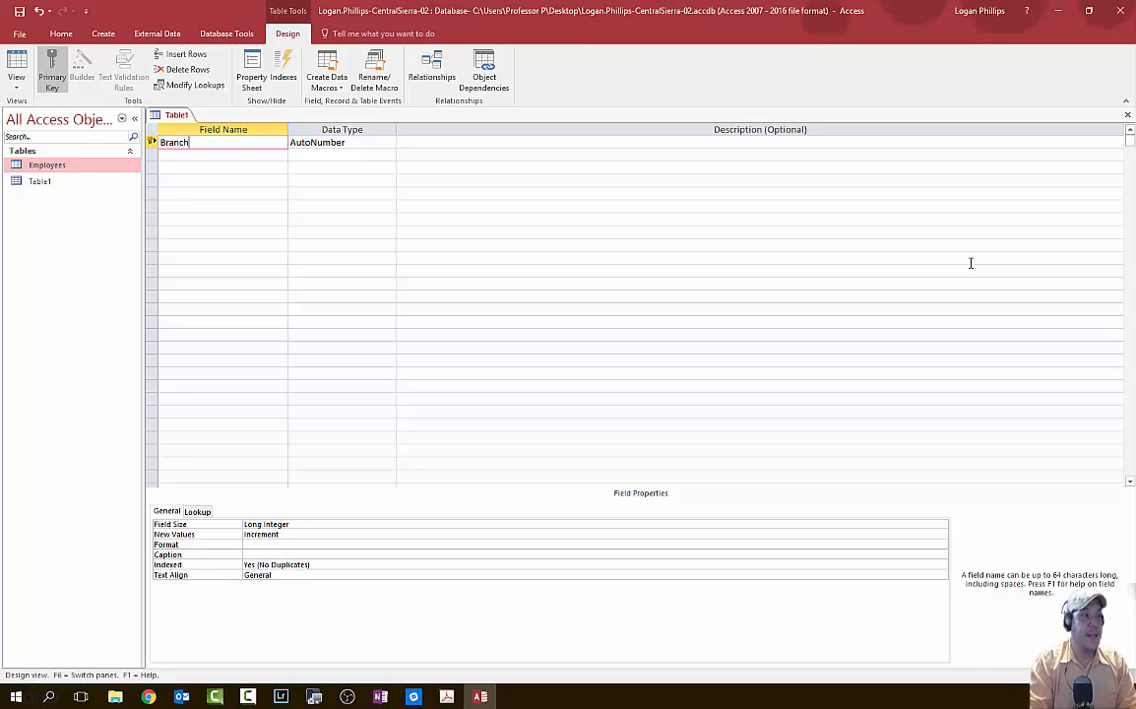
key("Tab")
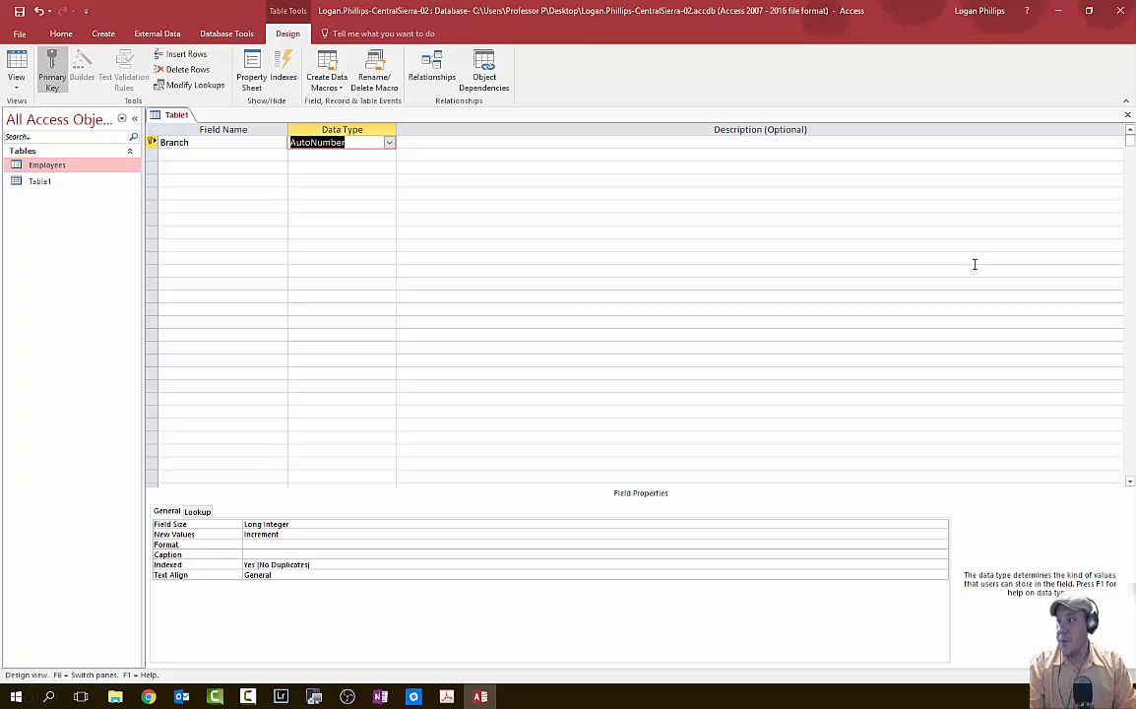
left_click(389, 143)
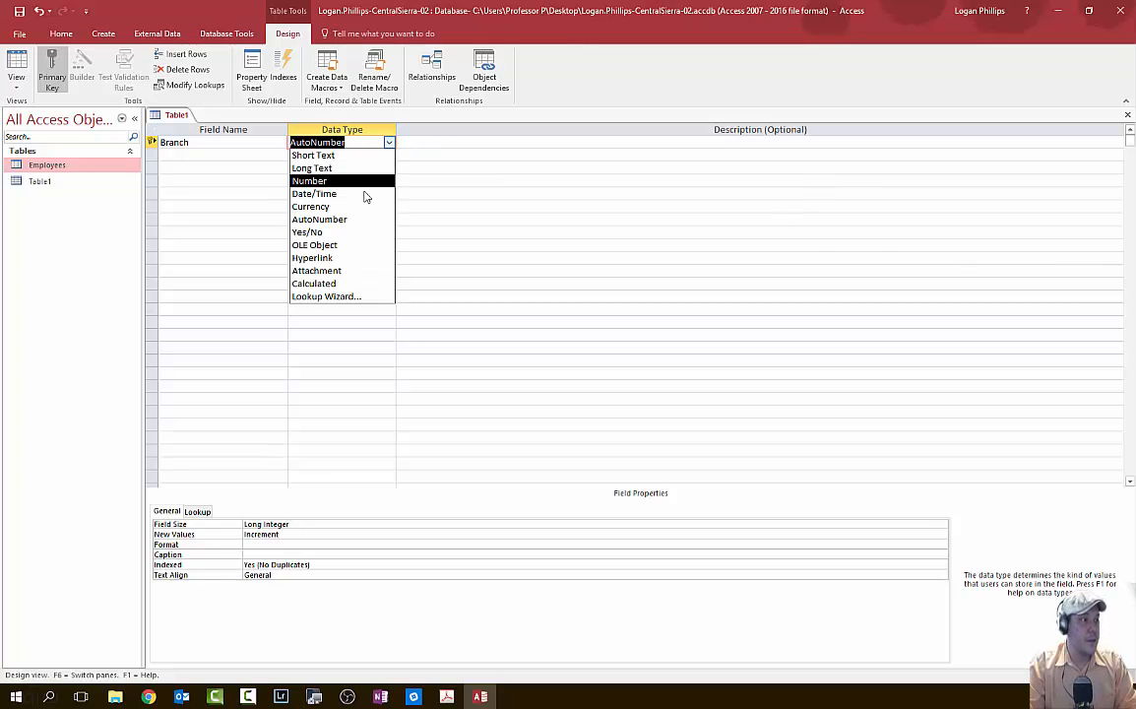
left_click(349, 156)
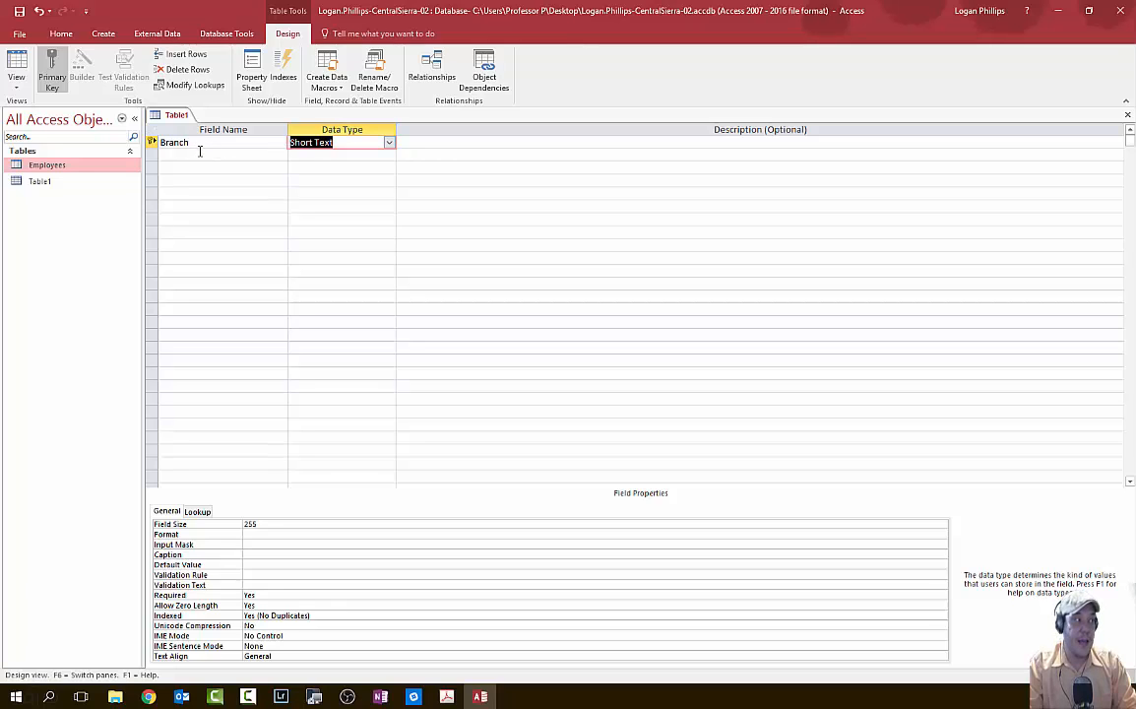
left_click(16, 83)
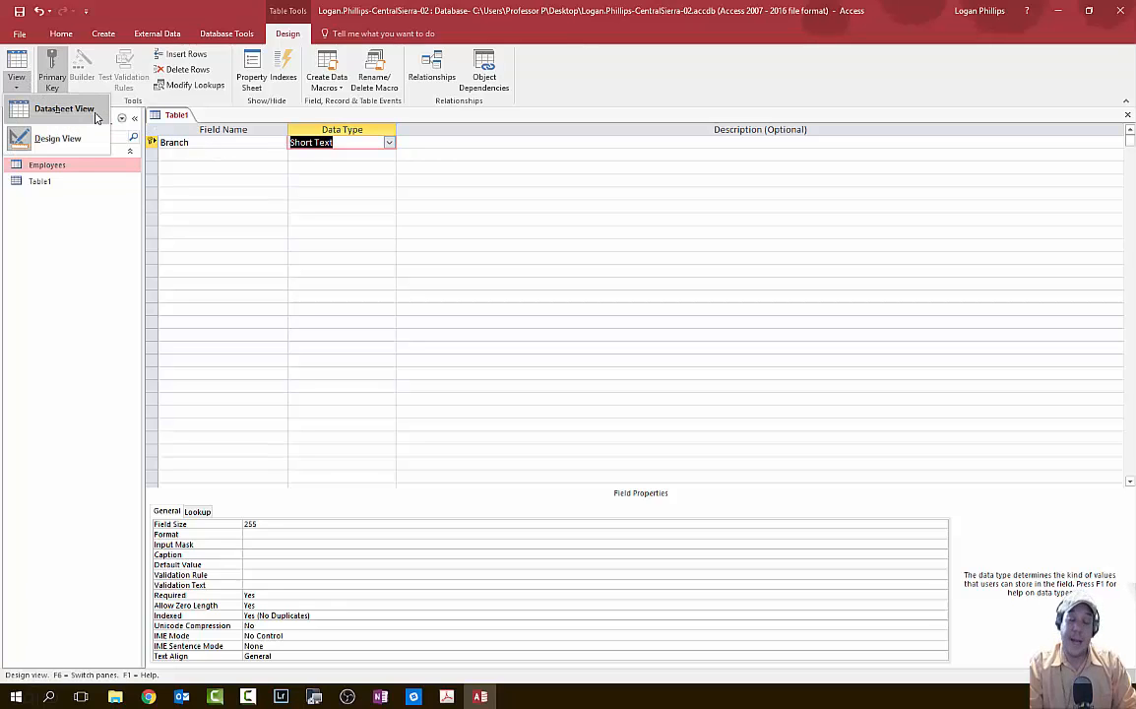
left_click(497, 274)
left_click(223, 154)
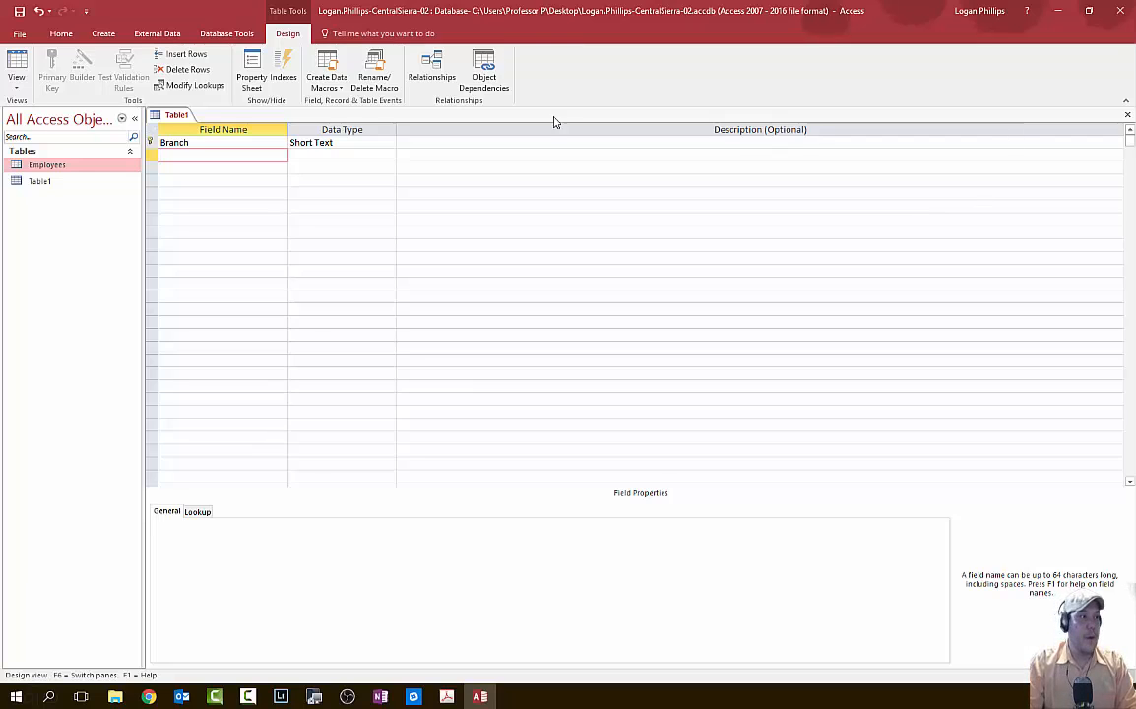
left_click(661, 144)
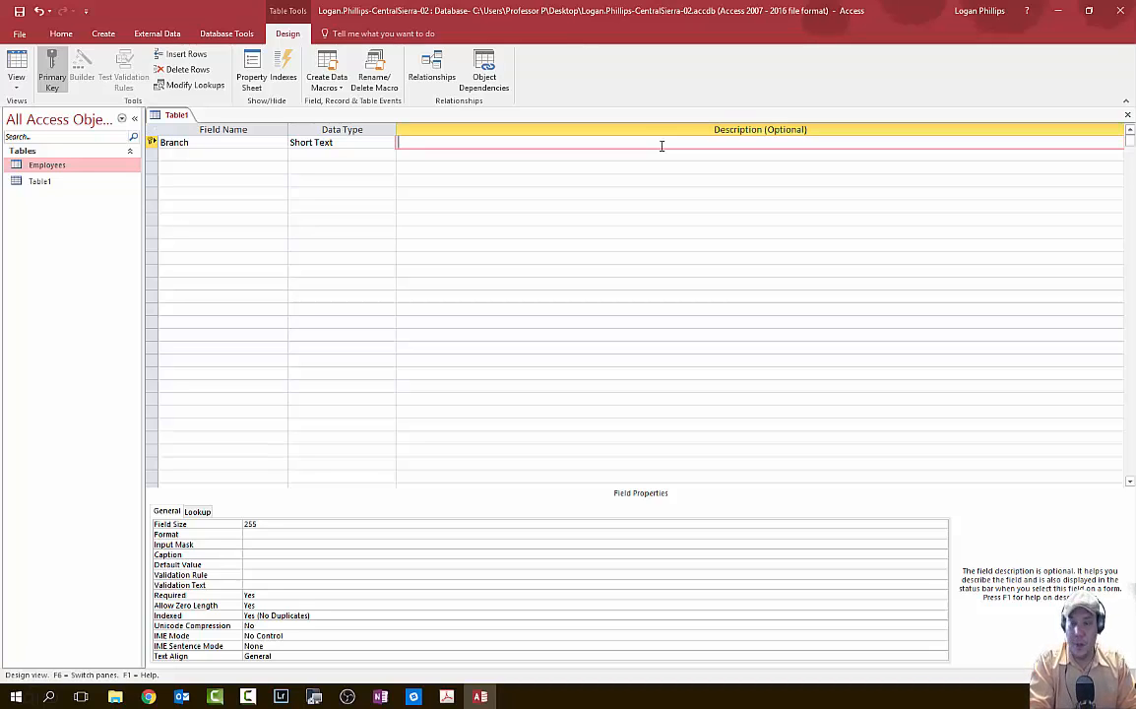
type("Unique Bra")
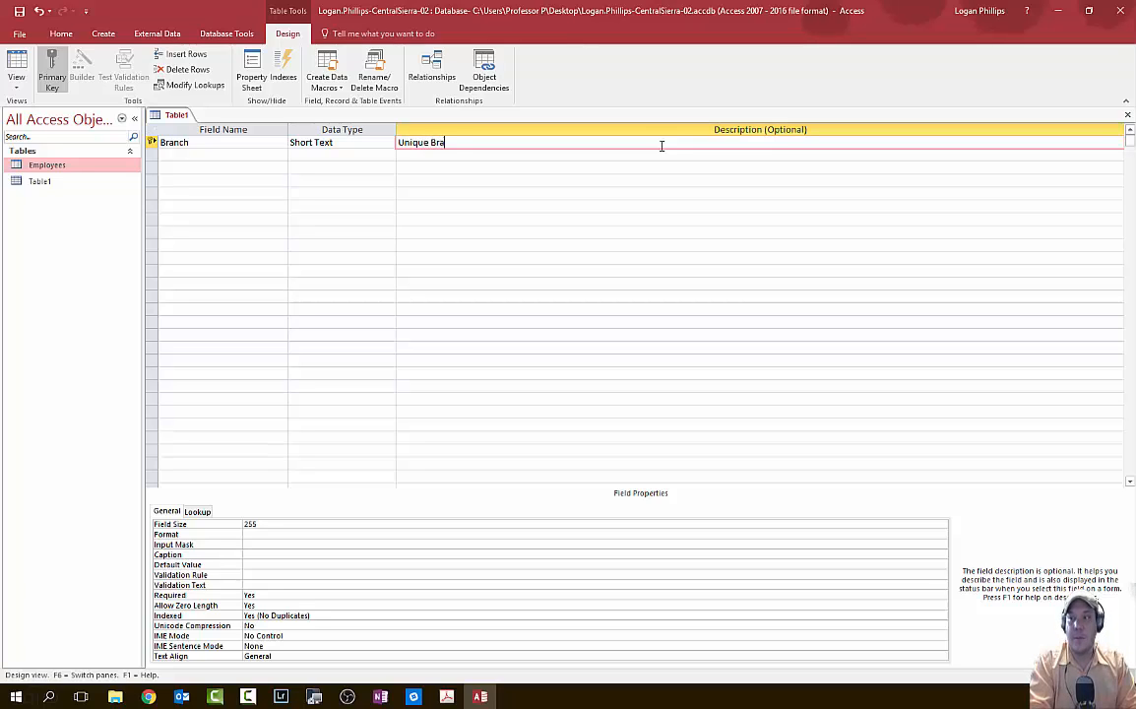
type("nch Name")
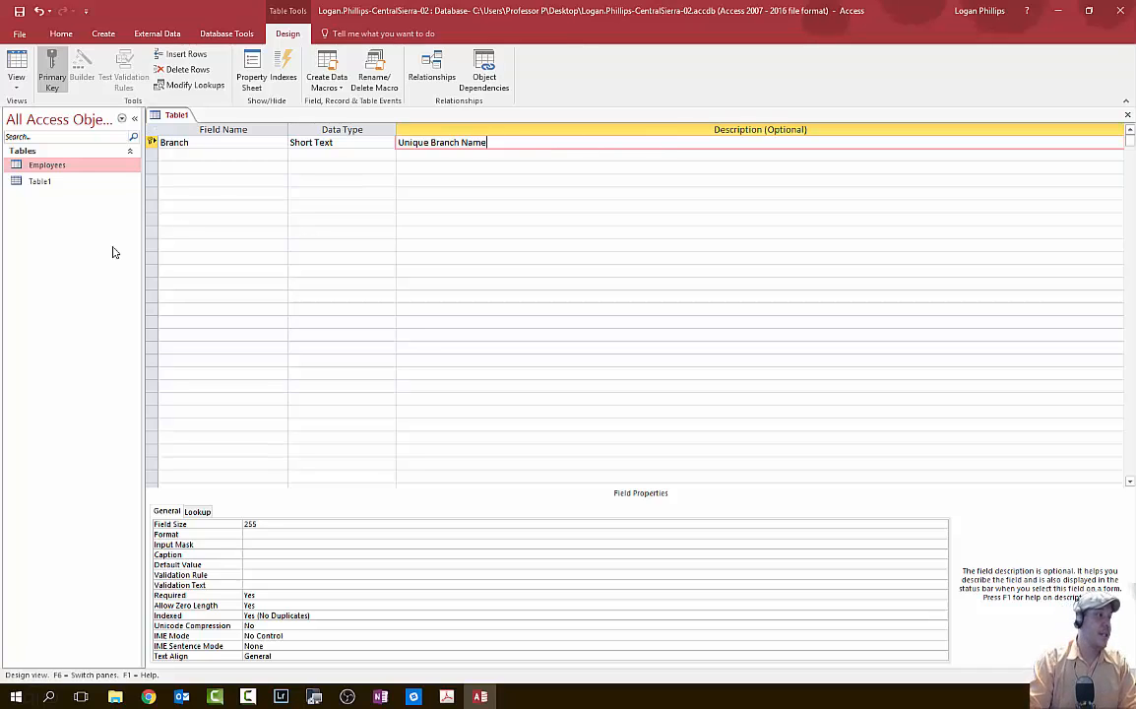
- Finish Branch's 'Unique Branch Name' description and reselect the Branch row
left_click(279, 206)
left_click(233, 161)
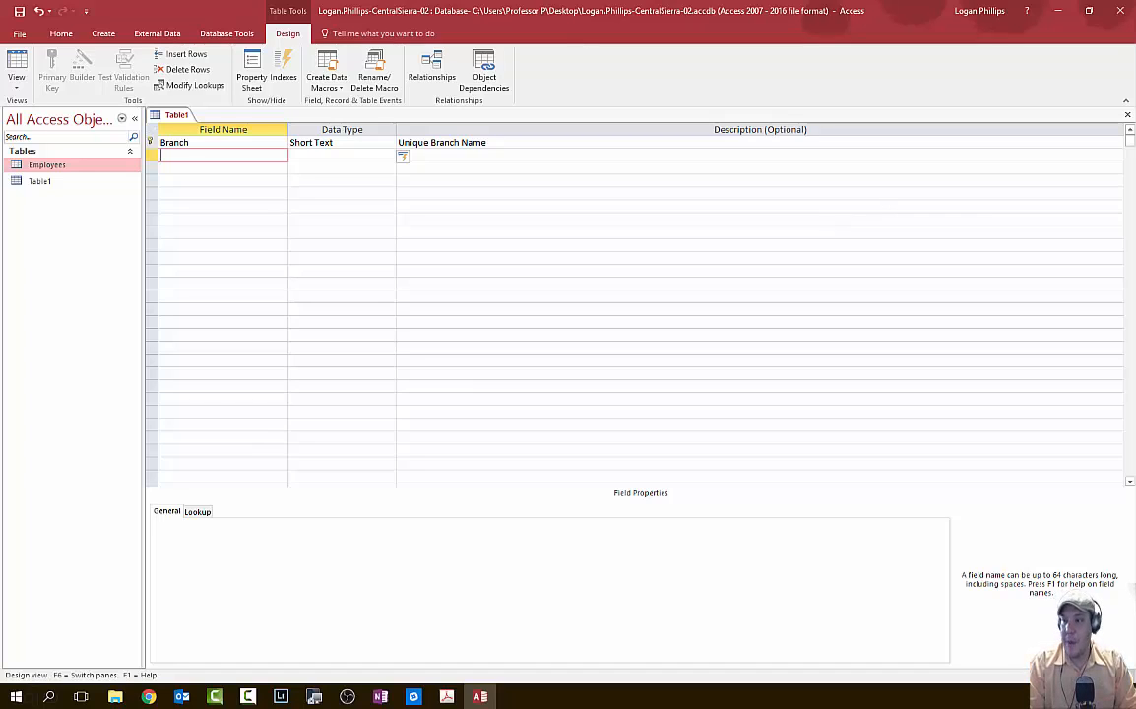
left_click(446, 696)
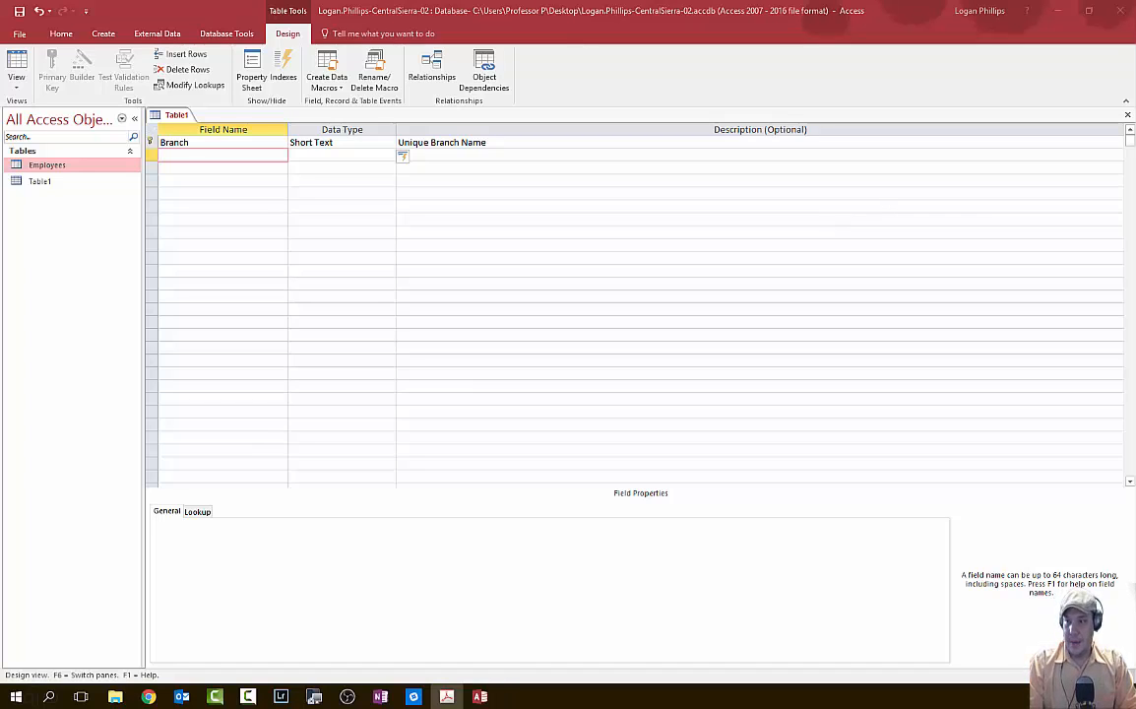
left_click(231, 143)
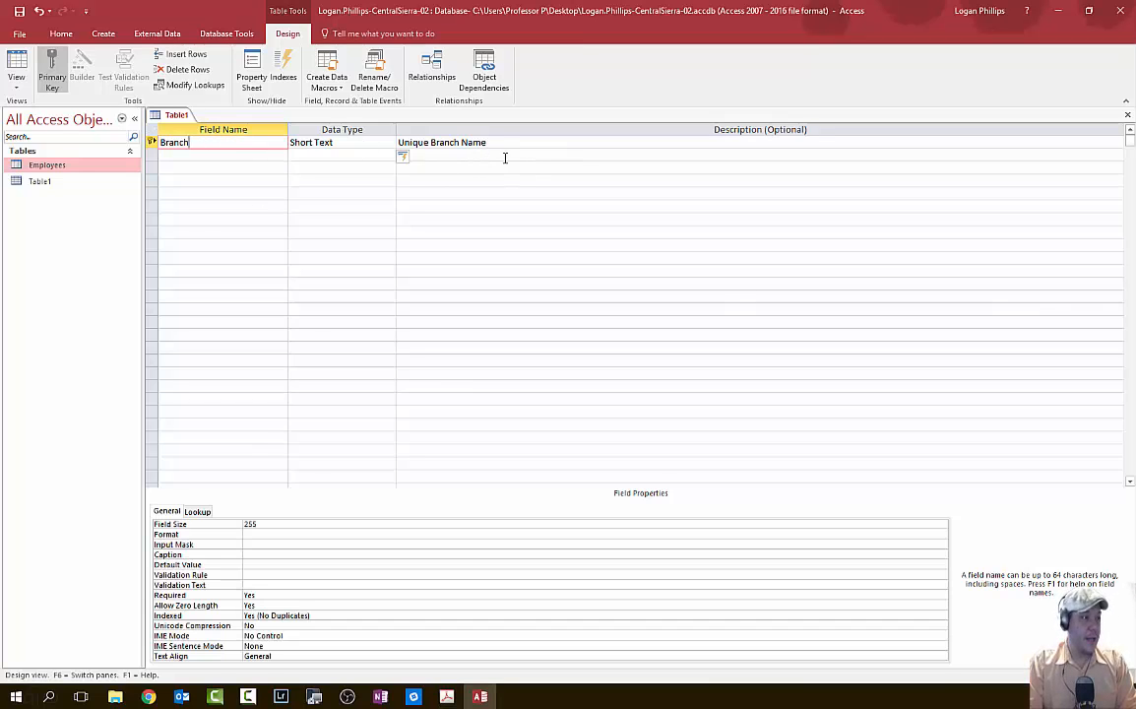
left_click(504, 145)
left_click(199, 145)
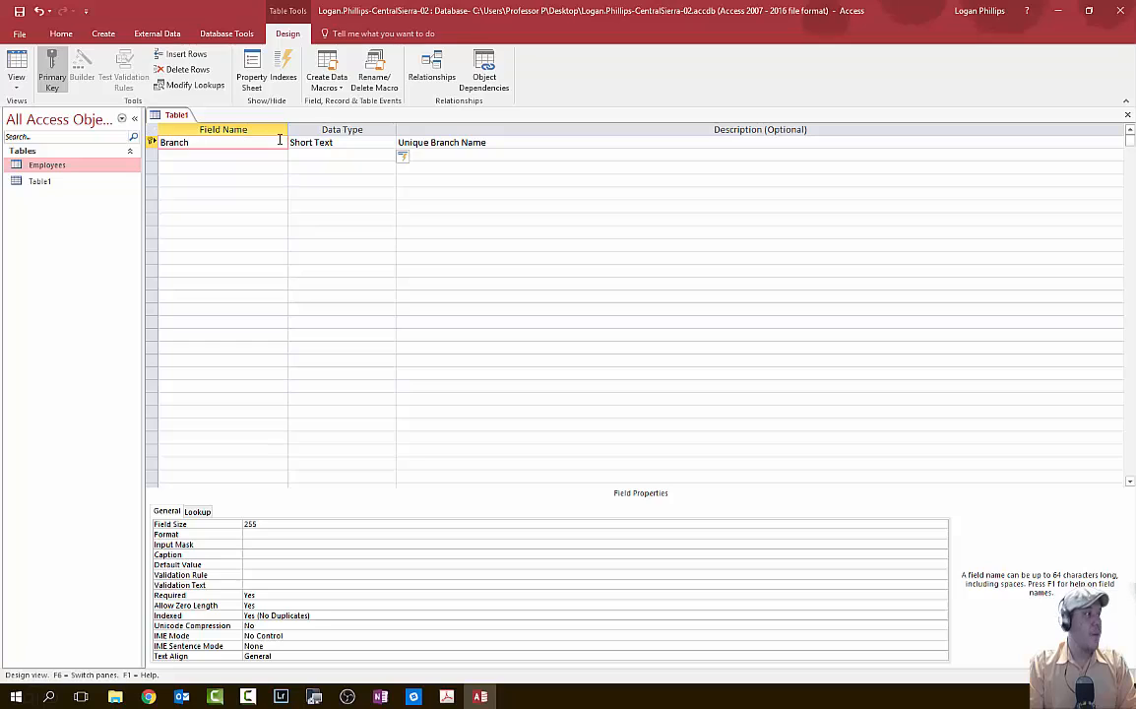
- Set Branch as Table1's primary key and place the cursor in the empty row below
left_click(46, 74)
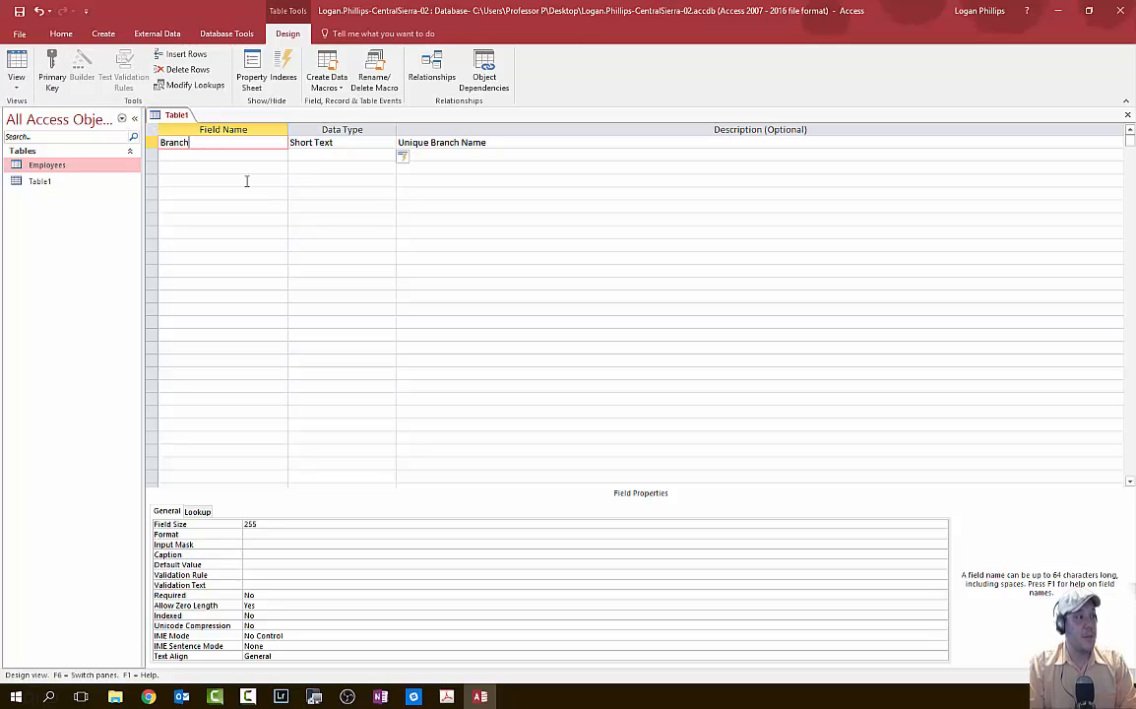
left_click(51, 74)
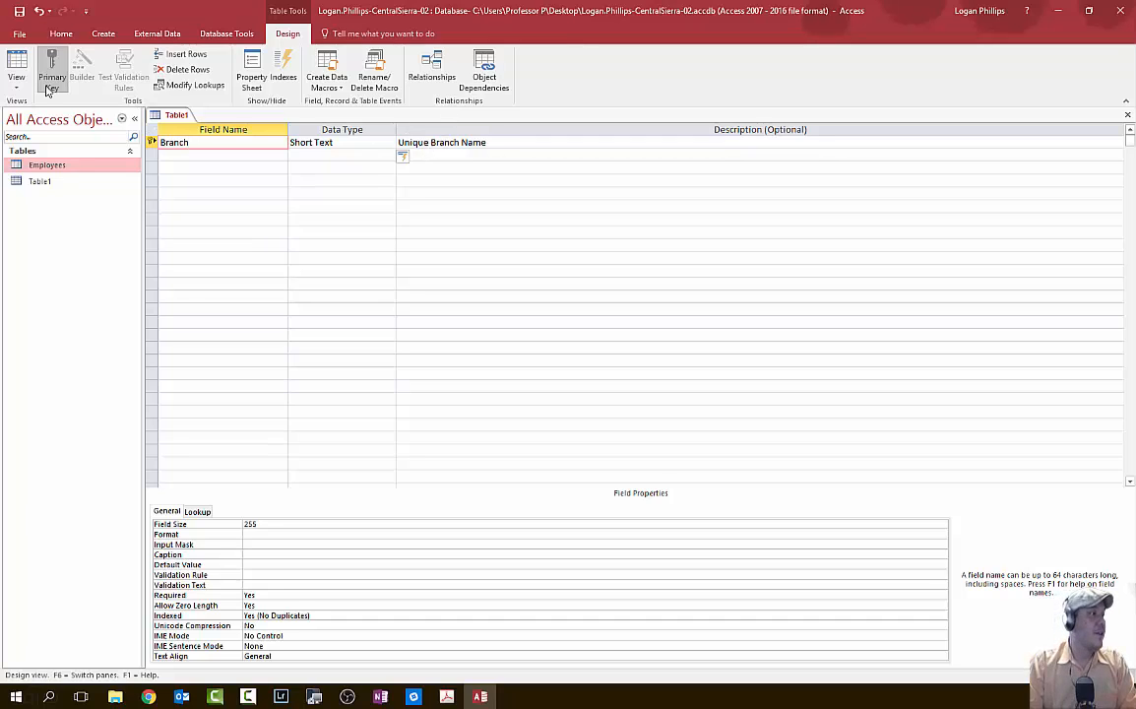
left_click(256, 193)
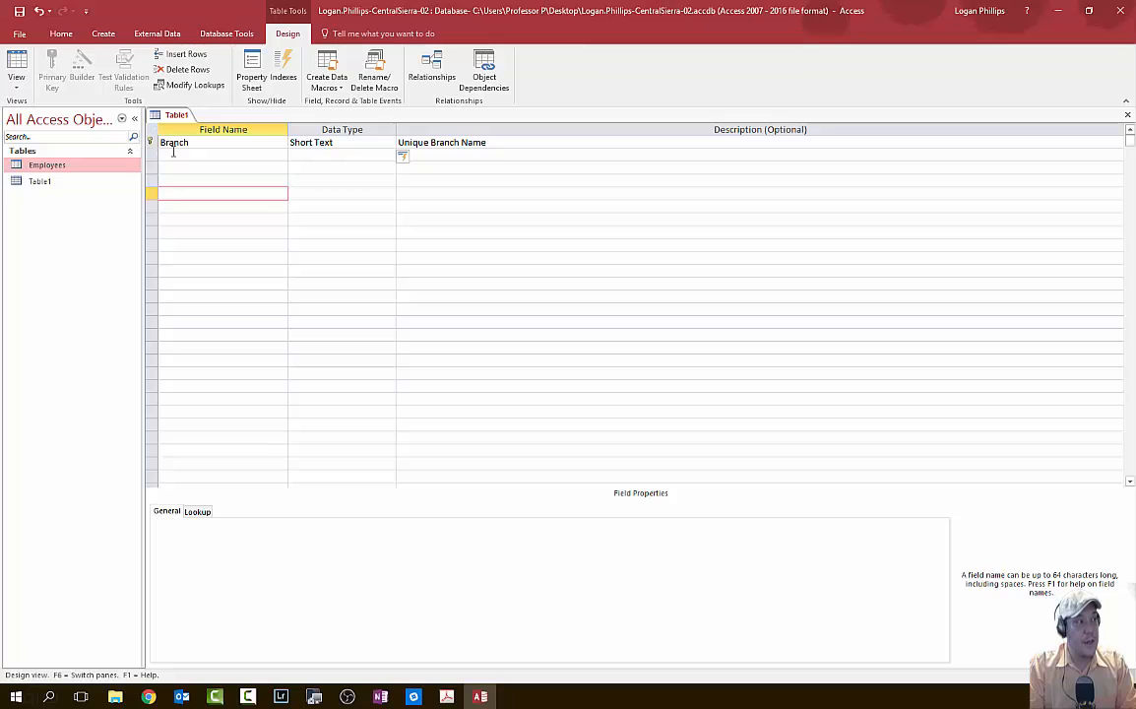
left_click(188, 155)
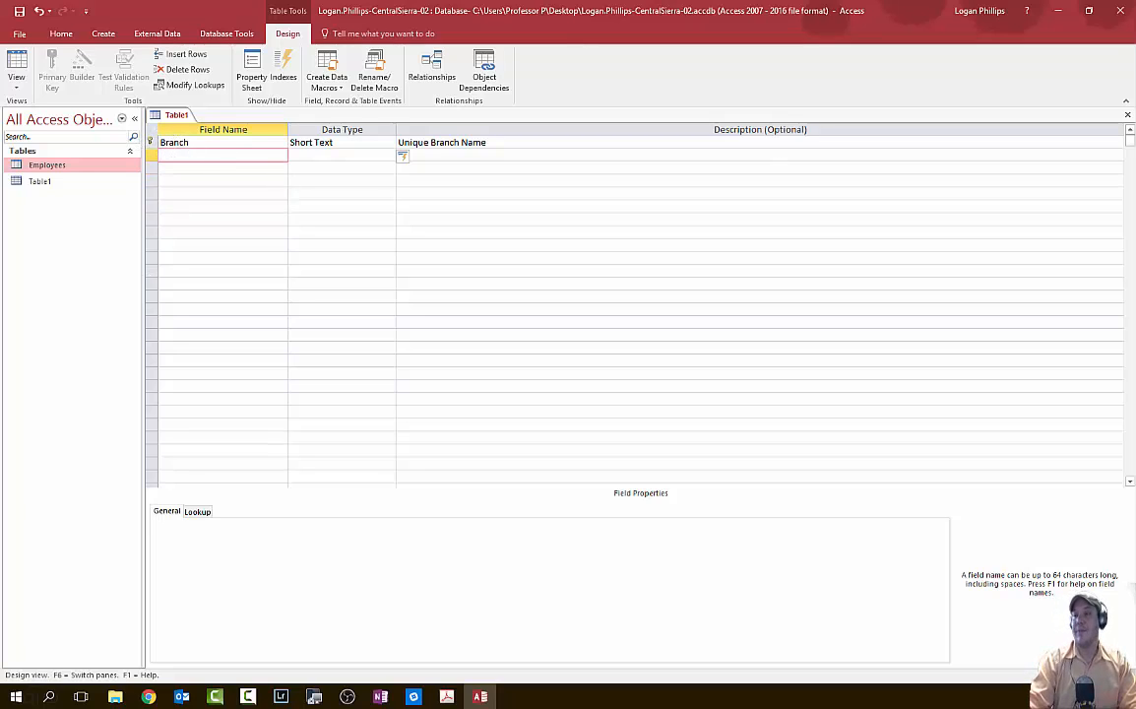
key("alt+Tab")
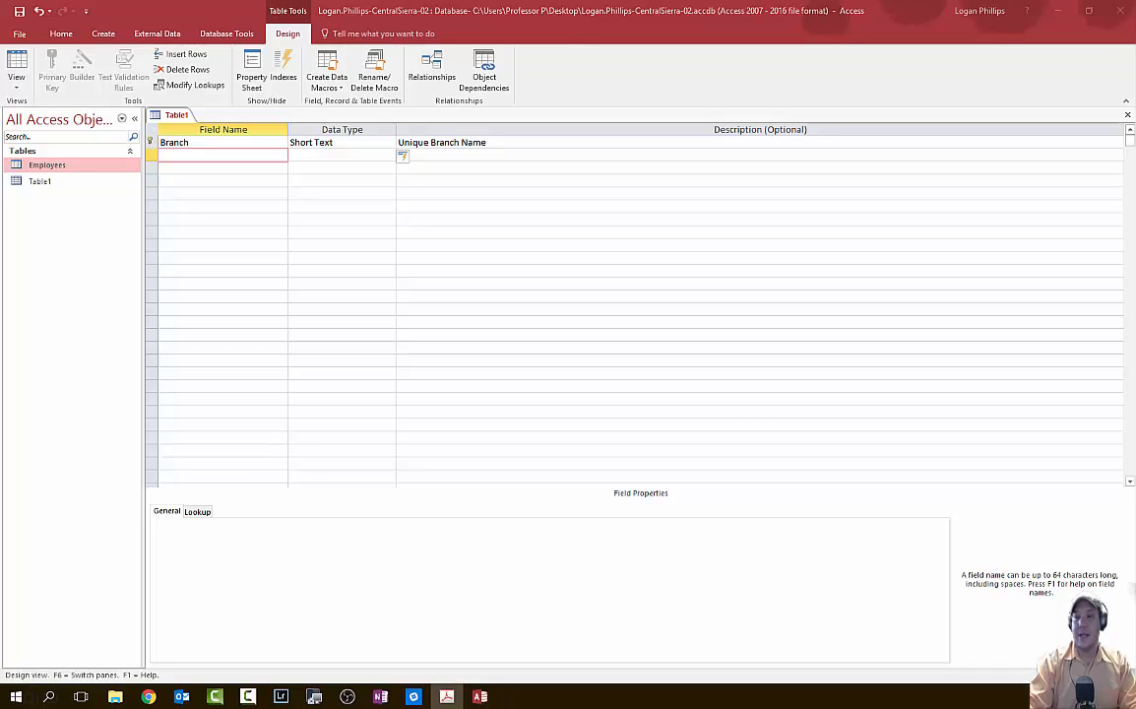
left_click(239, 154)
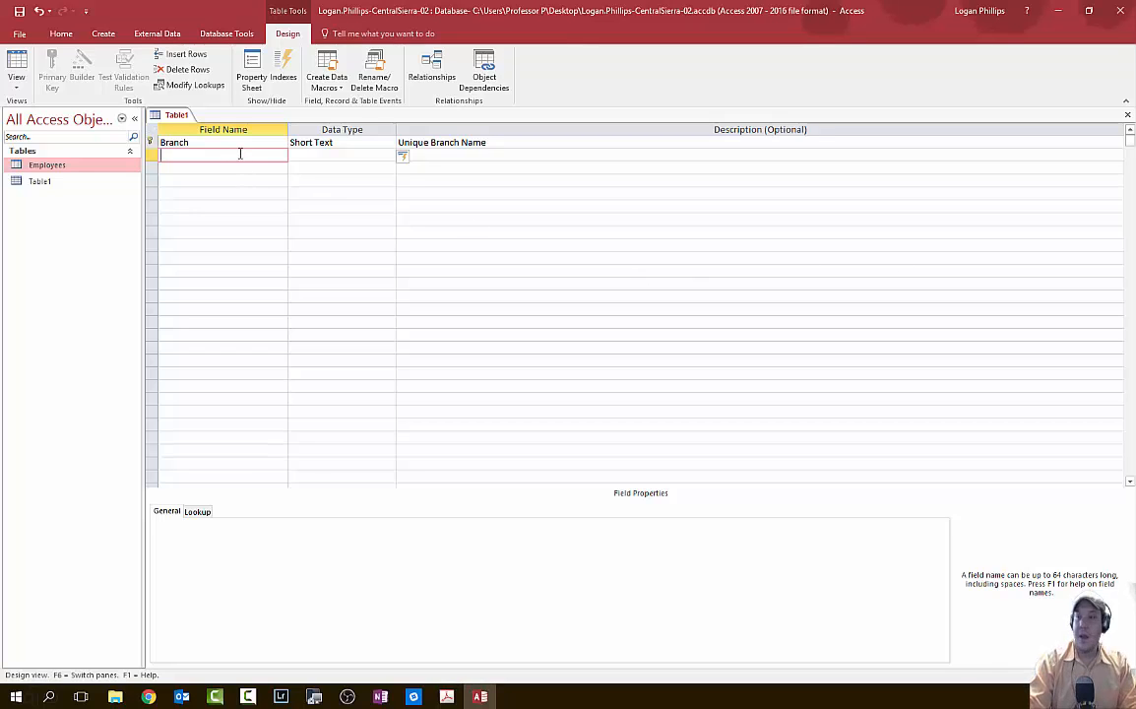
- Add a Short Text Address field described as 'Street address of the branch'
type("Address")
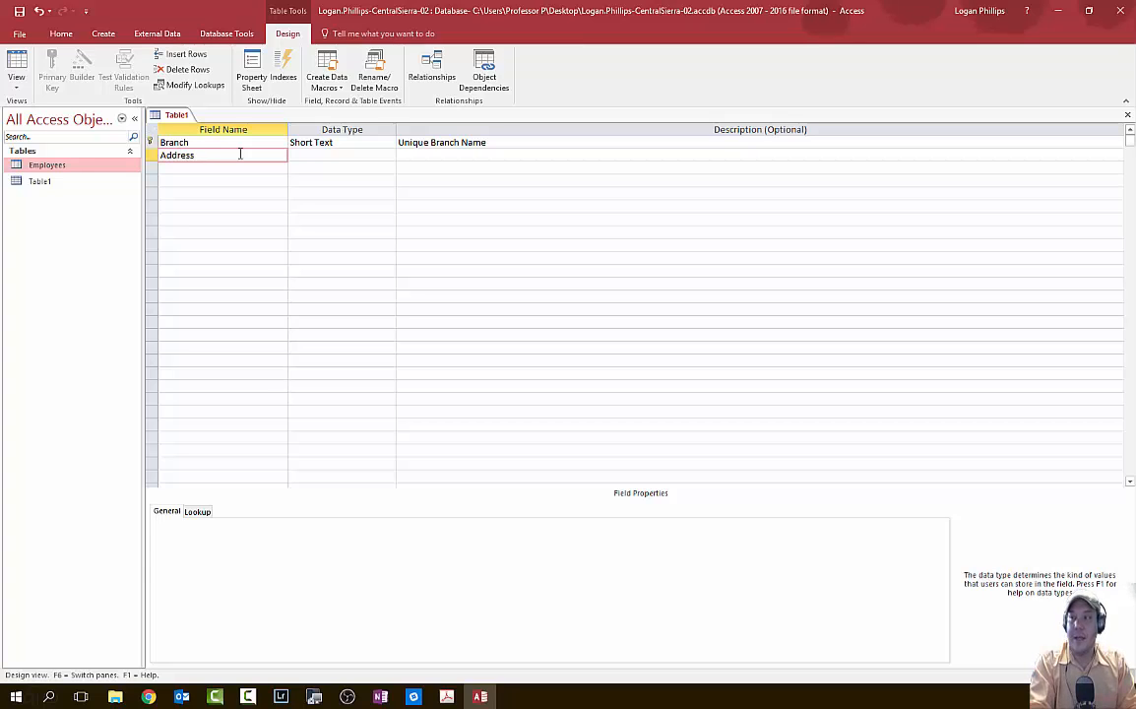
key("Tab")
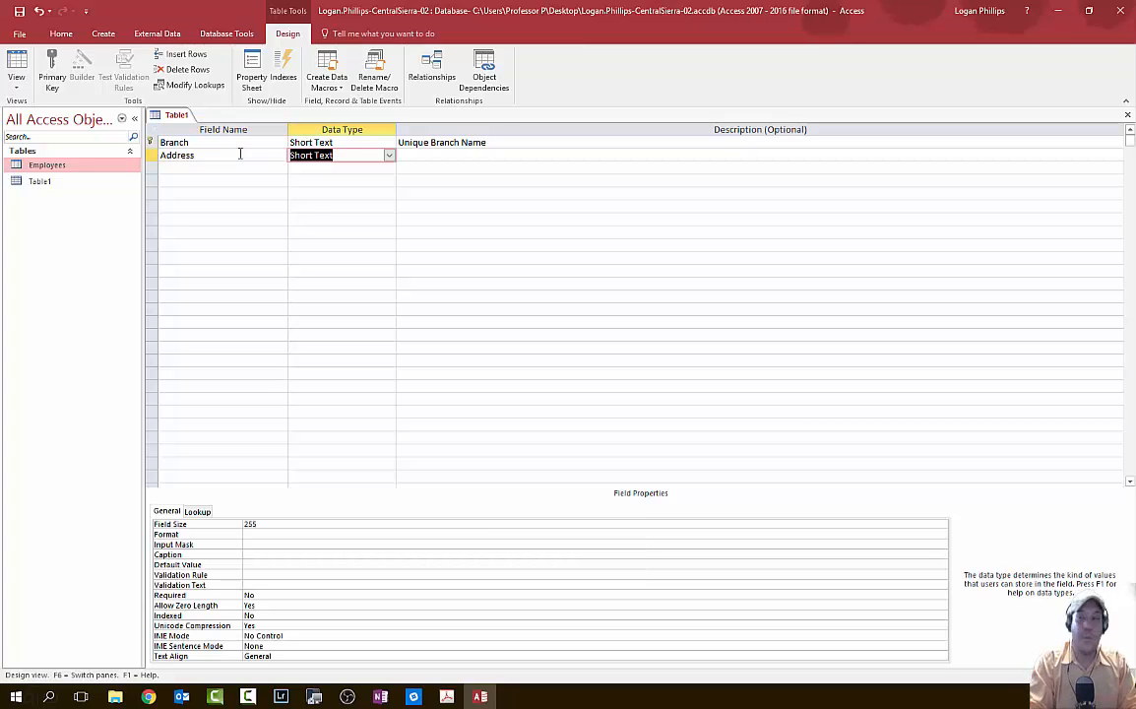
key("Tab")
type("Street as")
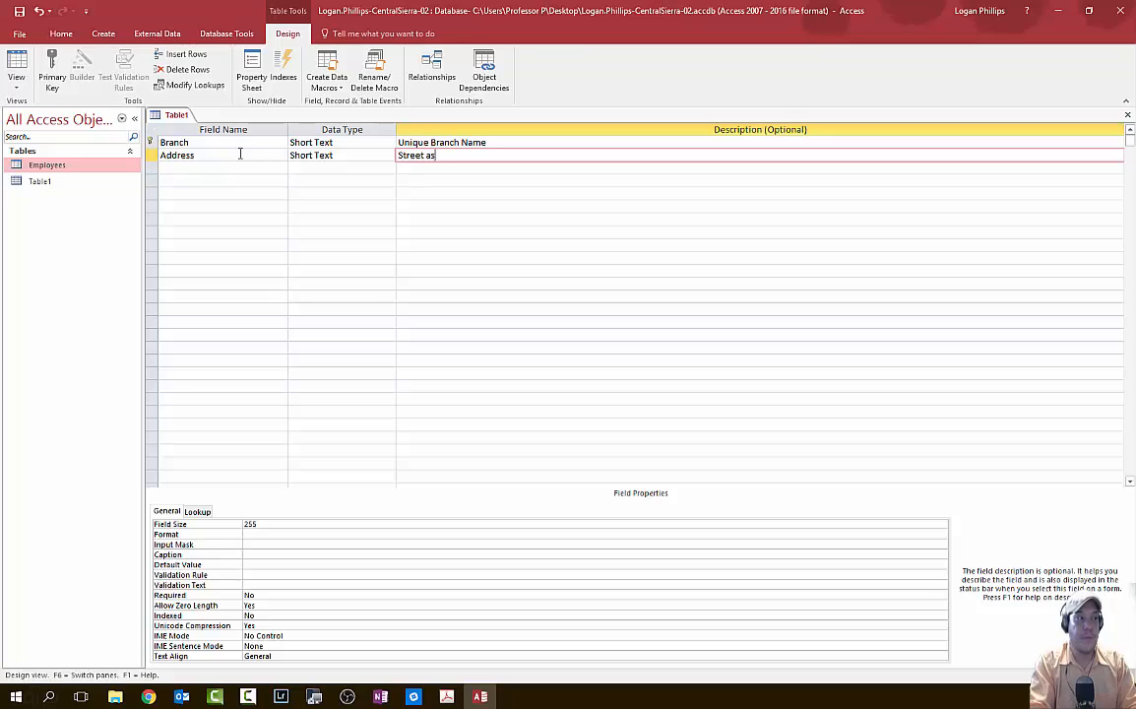
key("BackSpace")
type("dd")
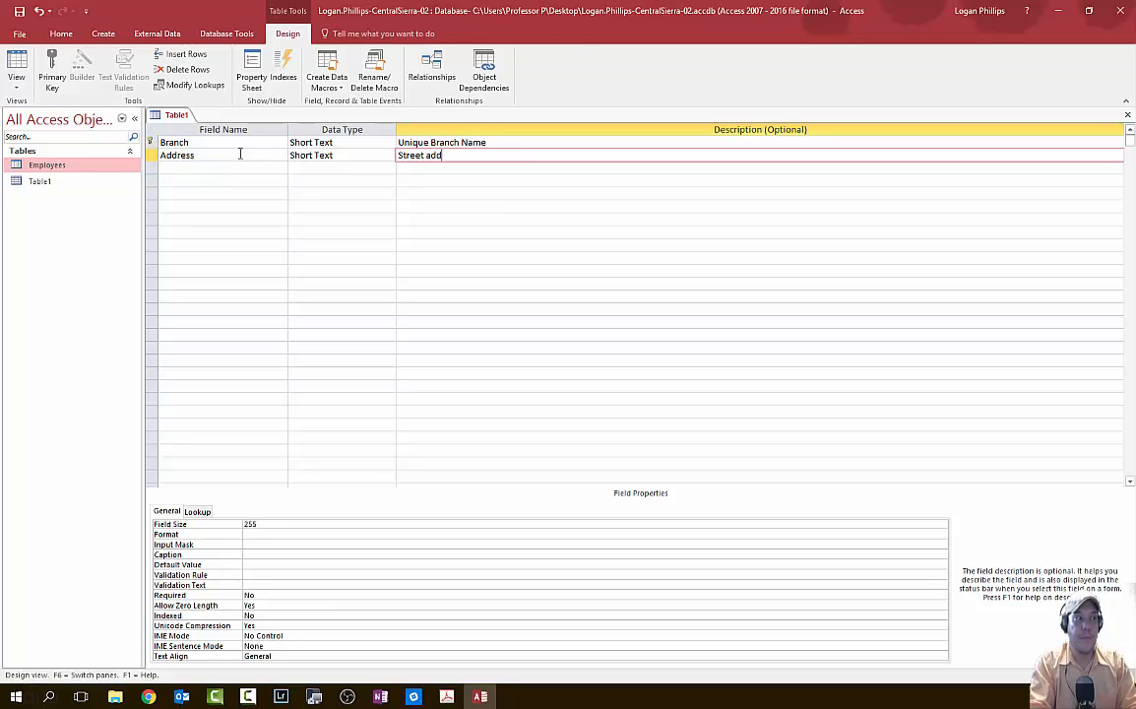
type("ress of the branch")
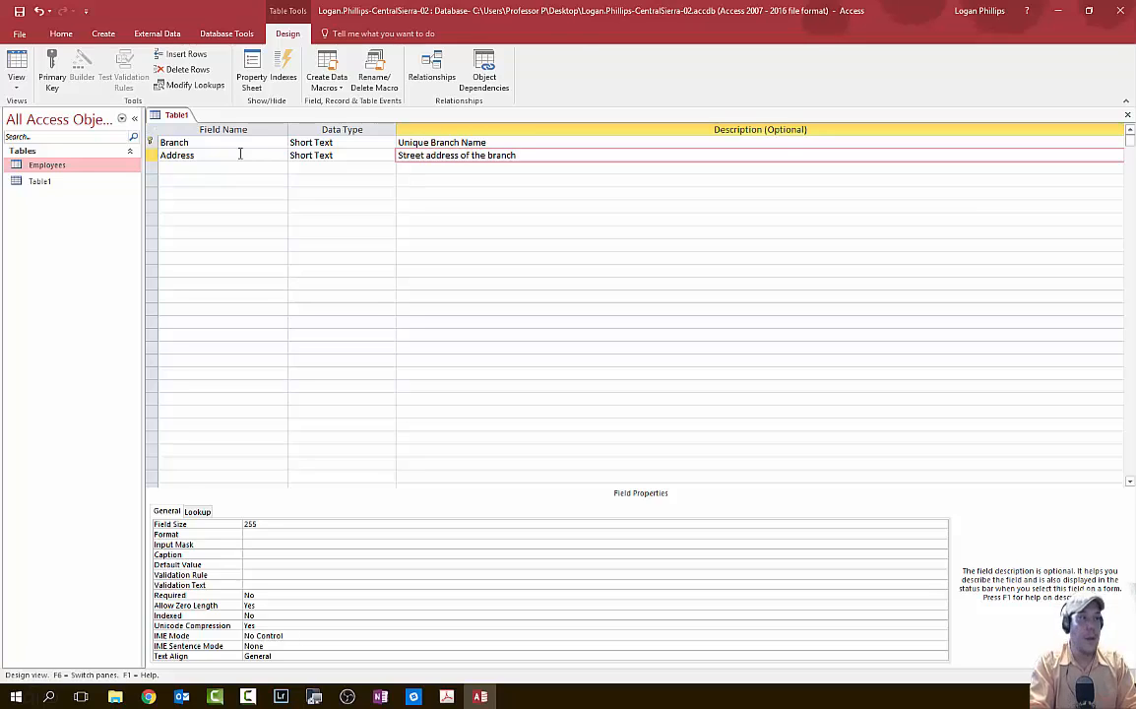
key("Return")
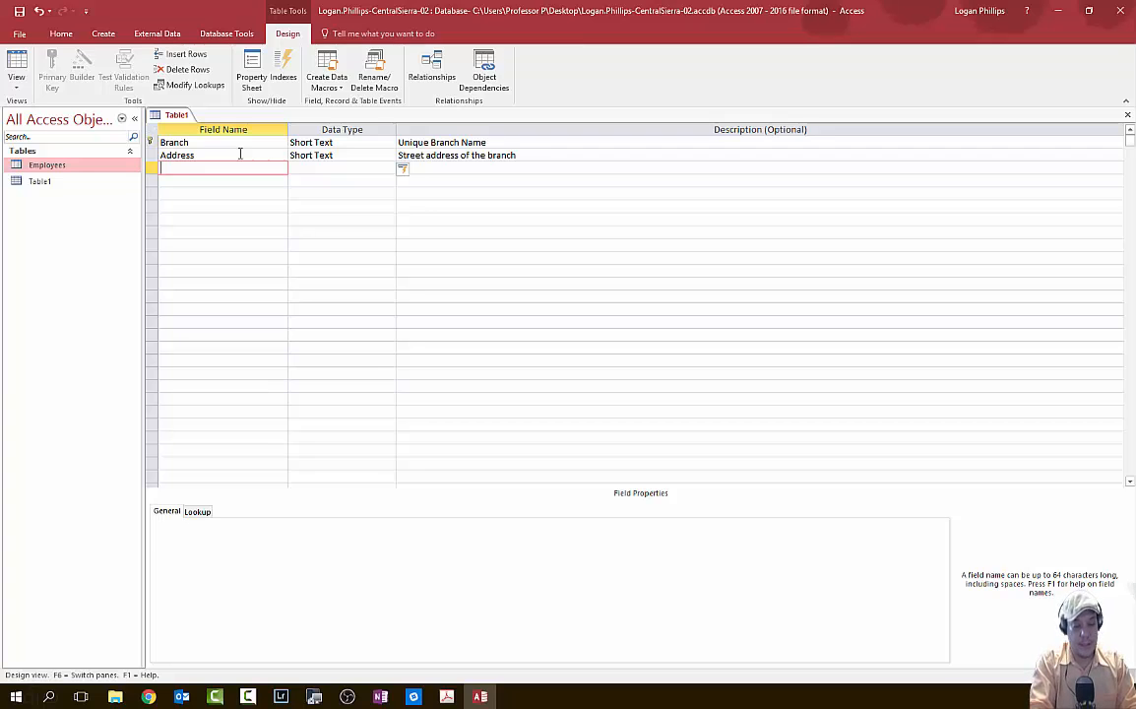
- Add a Short Text City field described as 'Branch city'
type("VCity")
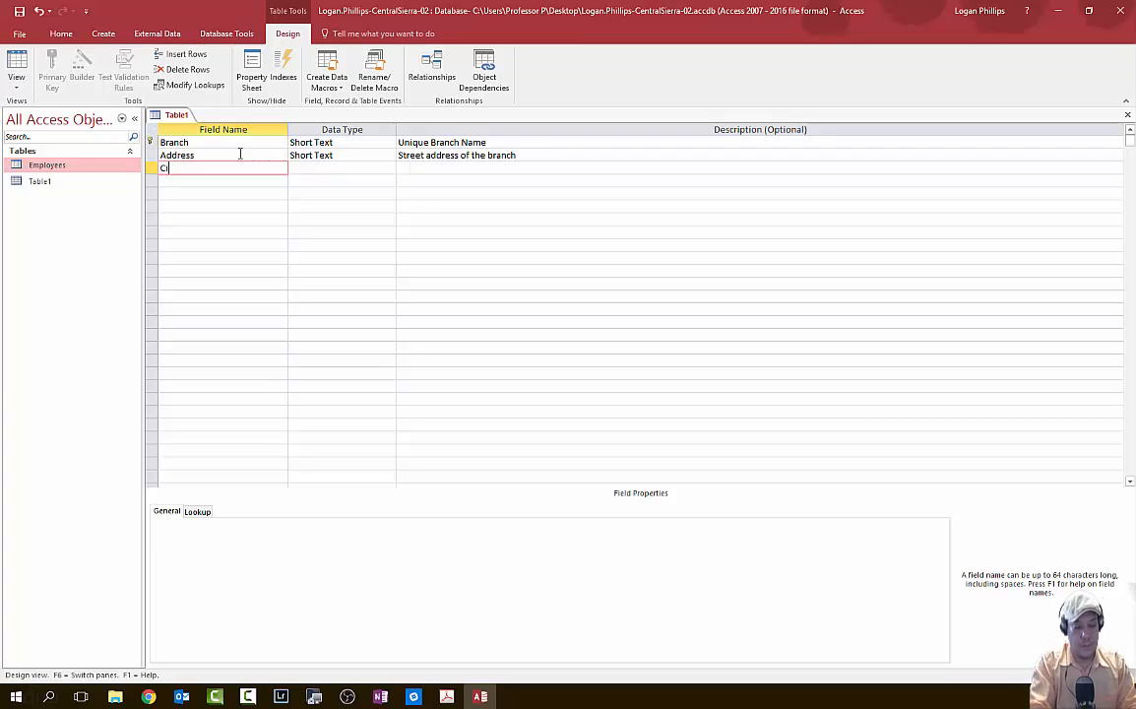
key("Return")
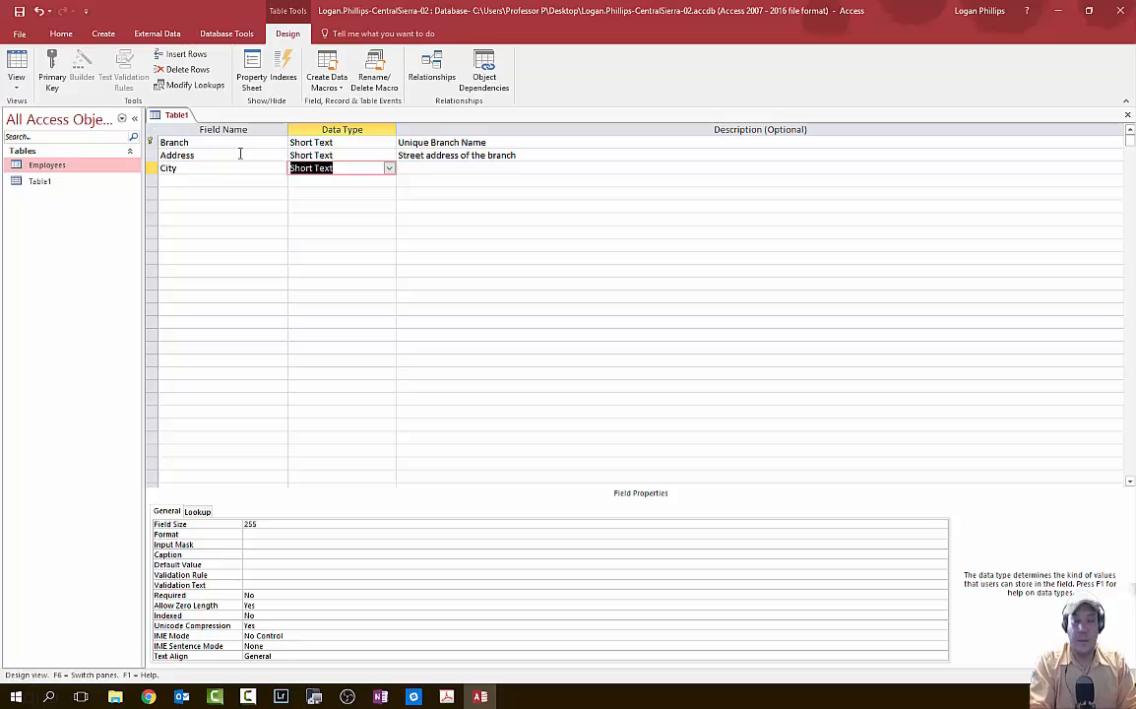
key("Return")
type("Branch")
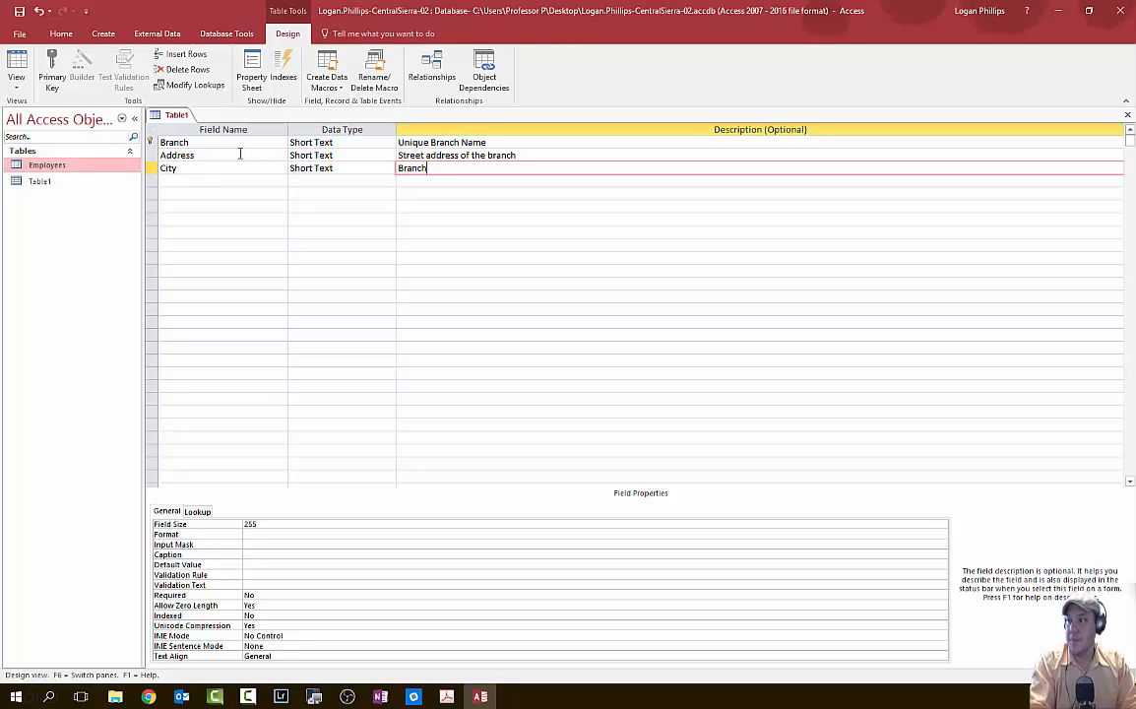
type(" City")
key("BackSpace")
key("BackSpace")
key("BackSpace")
key("BackSpace")
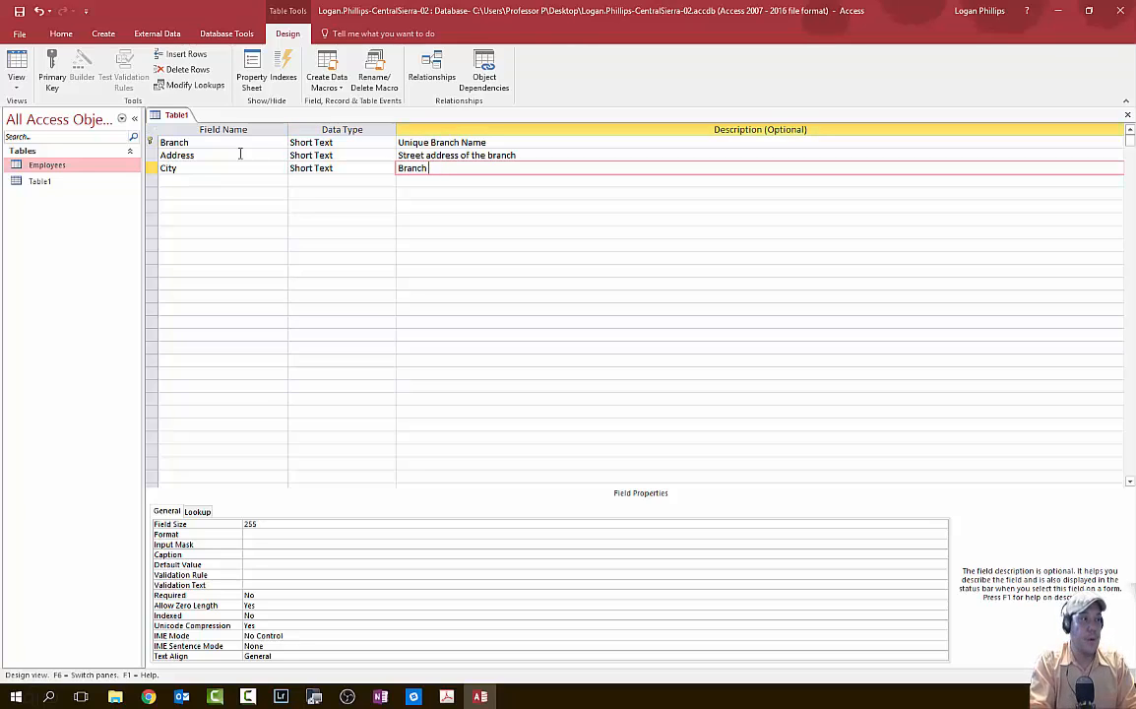
type("city")
key("Return")
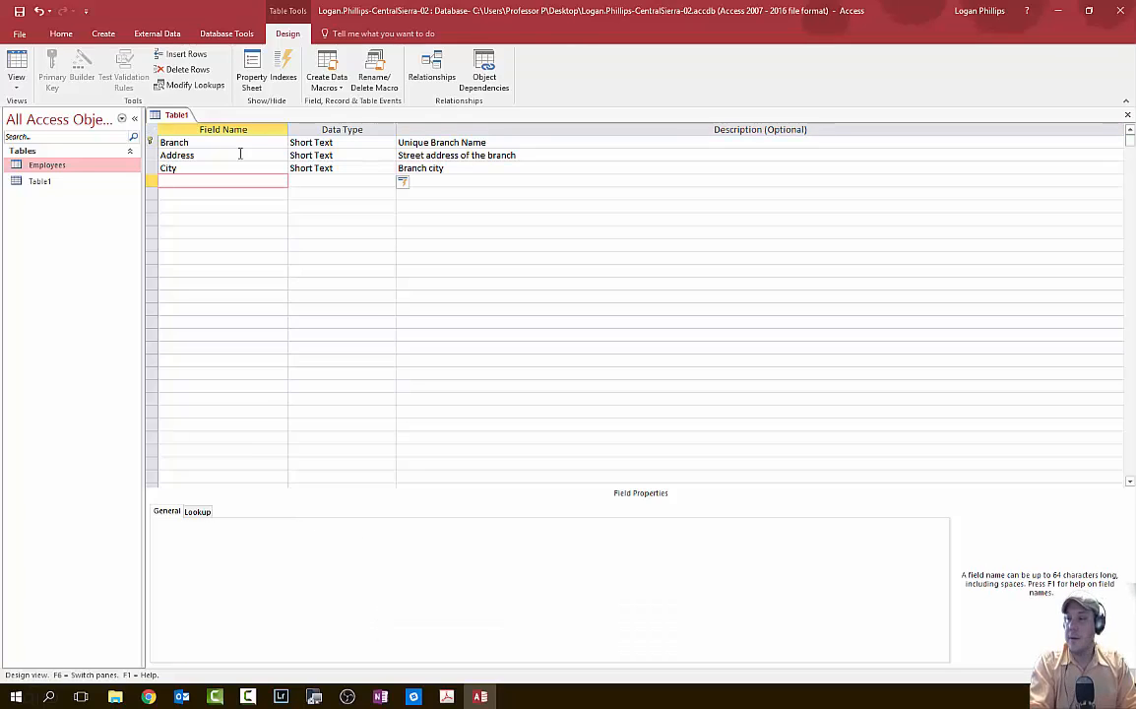
- Add a Short Text State field with a branch state description
type("State")
key("Return")
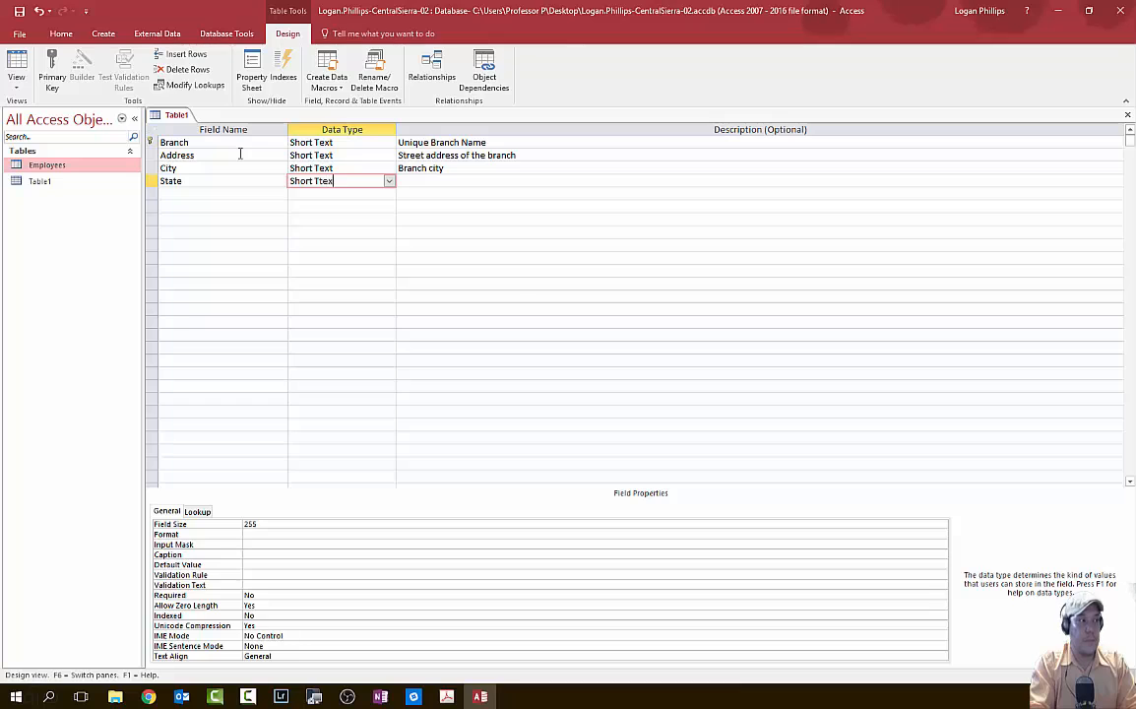
key("BackSpace")
key("BackSpace")
key("BackSpace")
key("BackSpace")
key("BackSpace")
key("BackSpace")
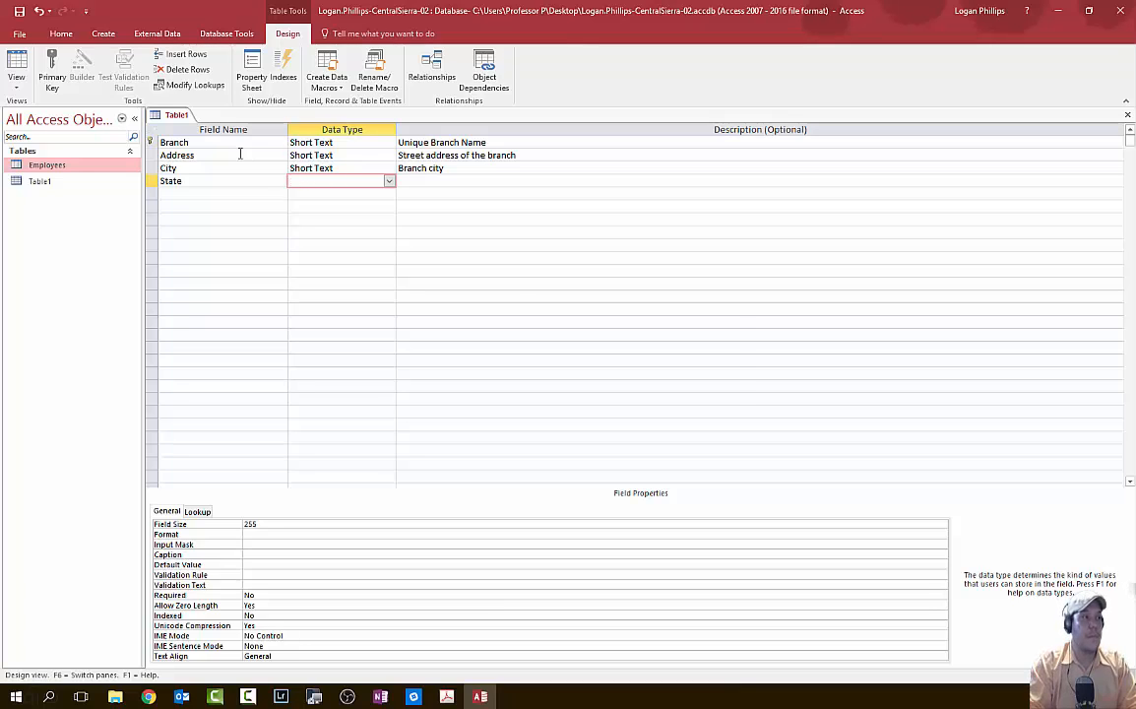
key("Return")
key("Return")
key("Return")
key("Return")
key("Return")
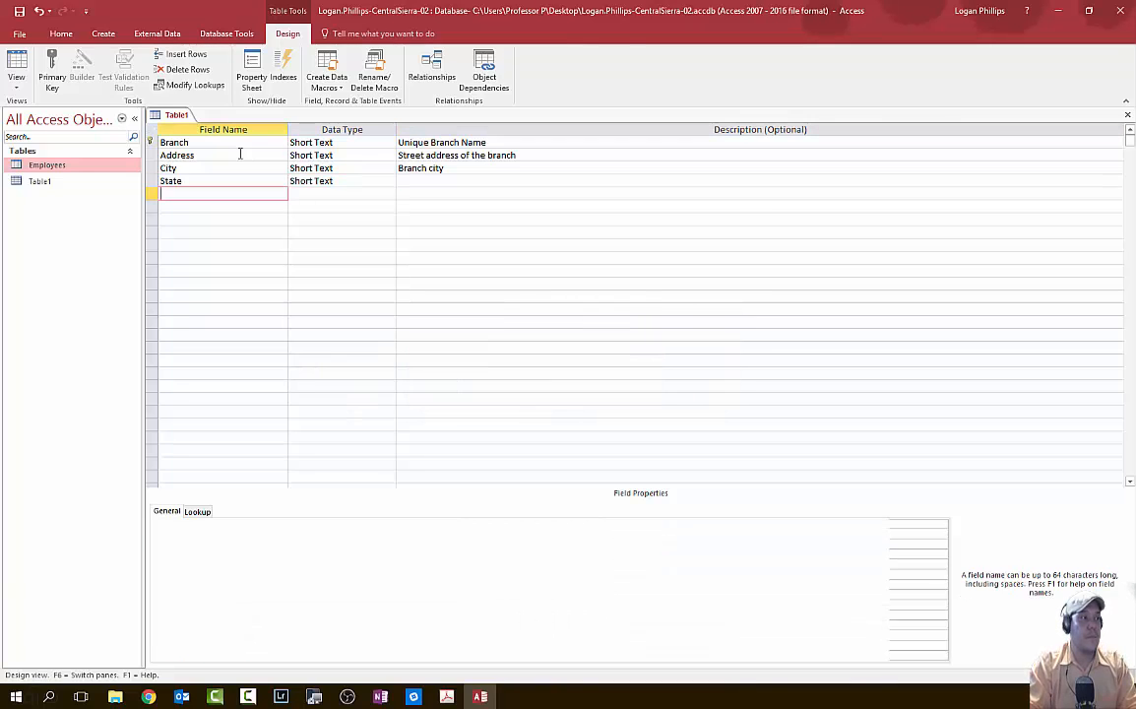
left_click(420, 182)
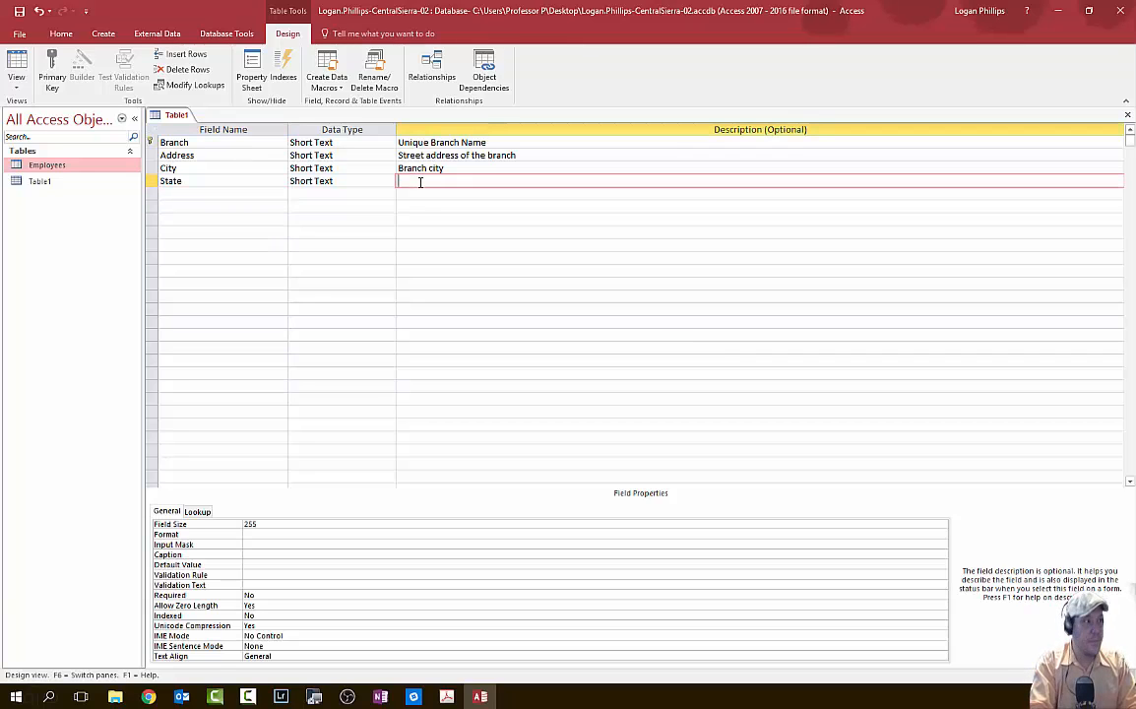
type("Branch State")
key("BackSpace")
key("BackSpace")
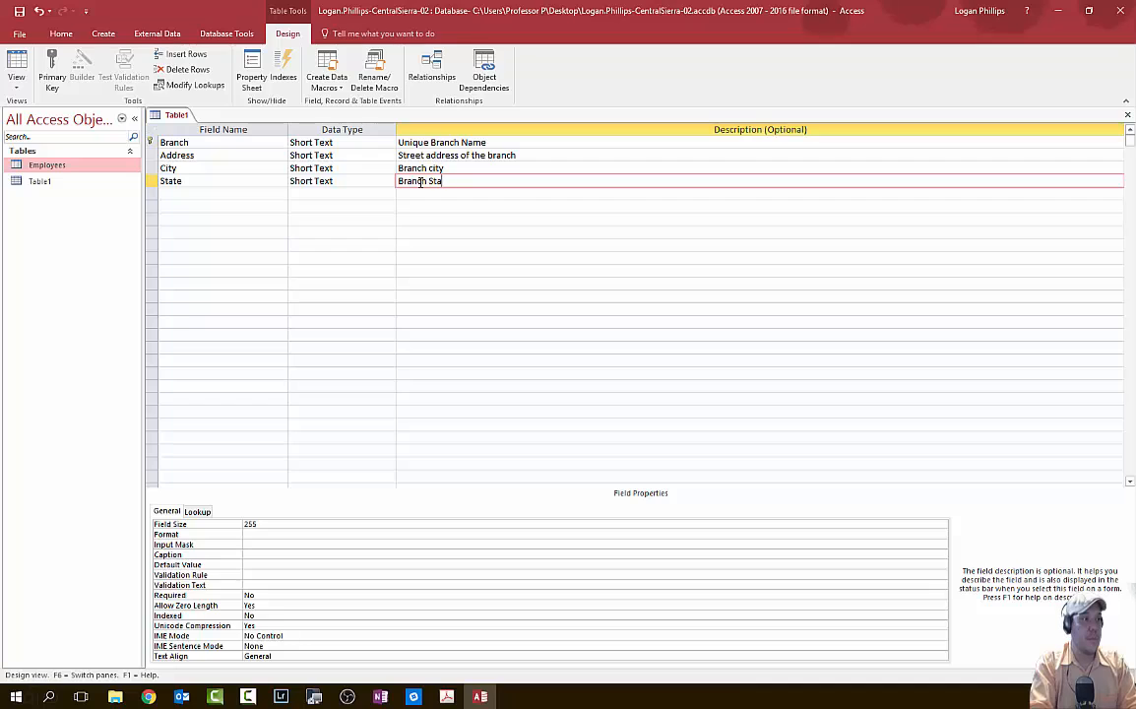
key("BackSpace")
key("BackSpace")
key("BackSpace")
type("st")
key("Return")
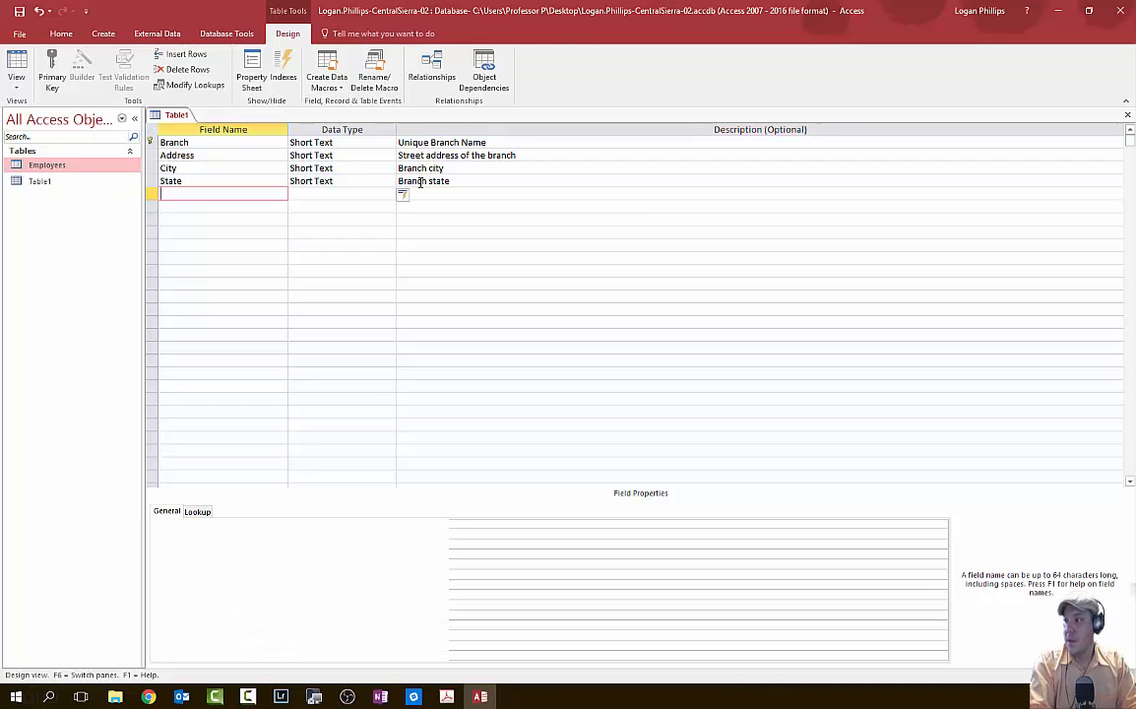
- Add ZIP ('Branch ZIP code') and Phone ('Branch main phone number') Short Text fields
type("ZIP")
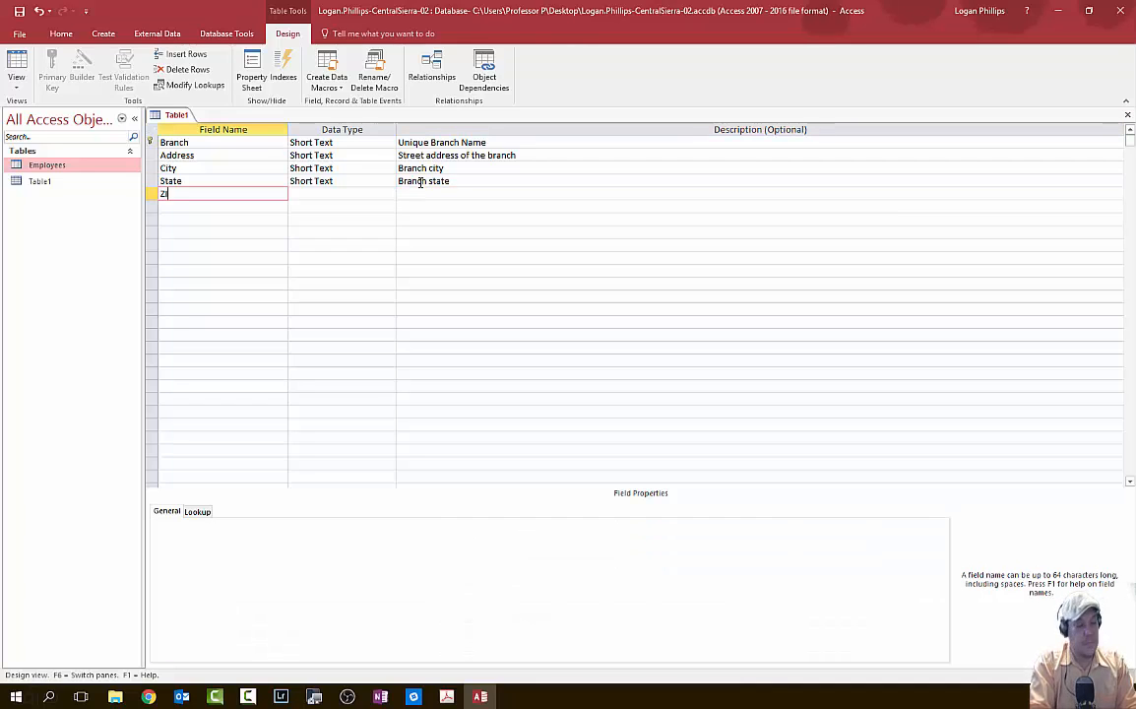
key("Return")
key("Return")
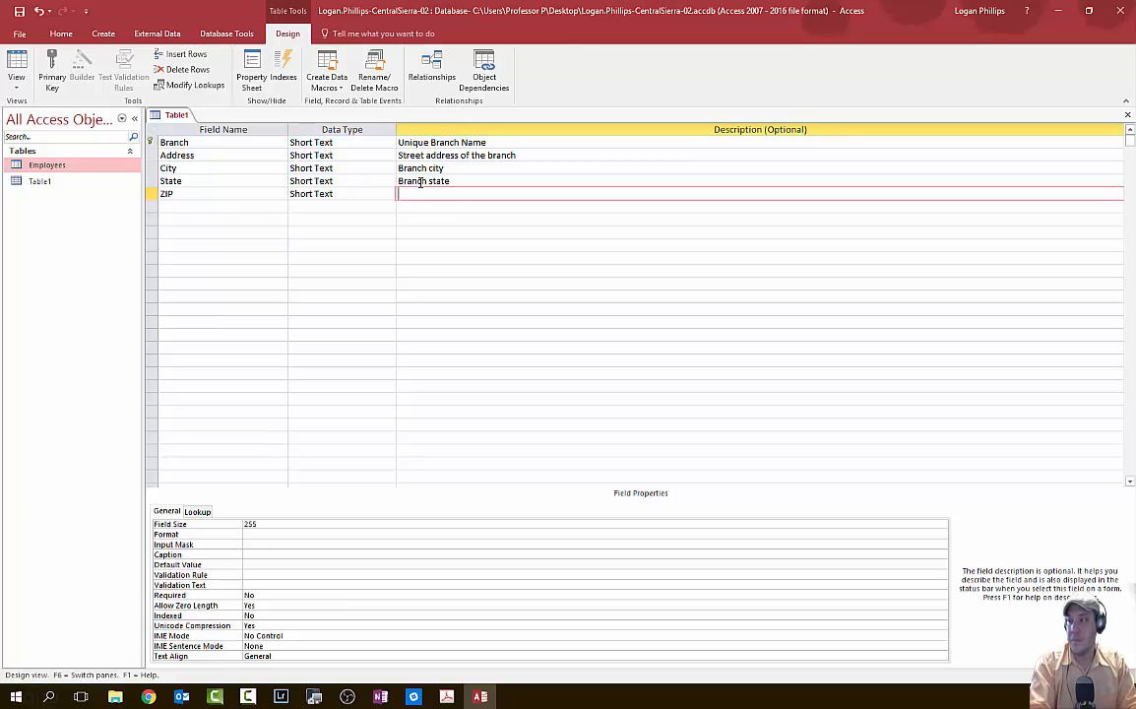
type("Bran")
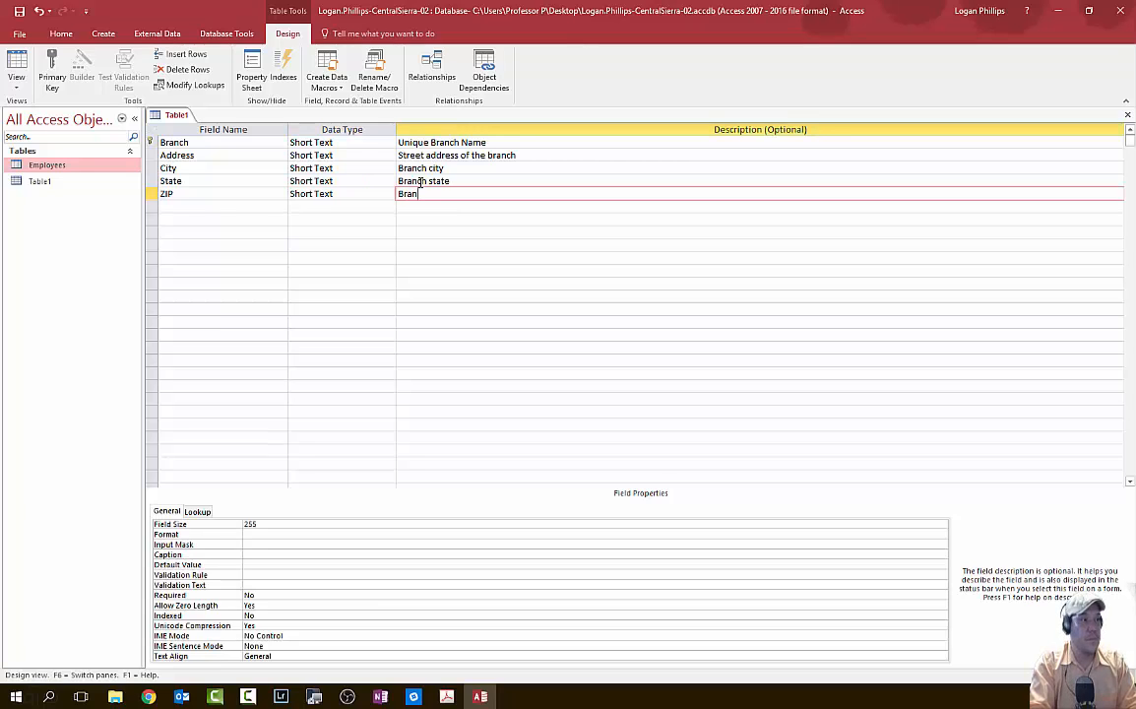
type("ch ZIP code")
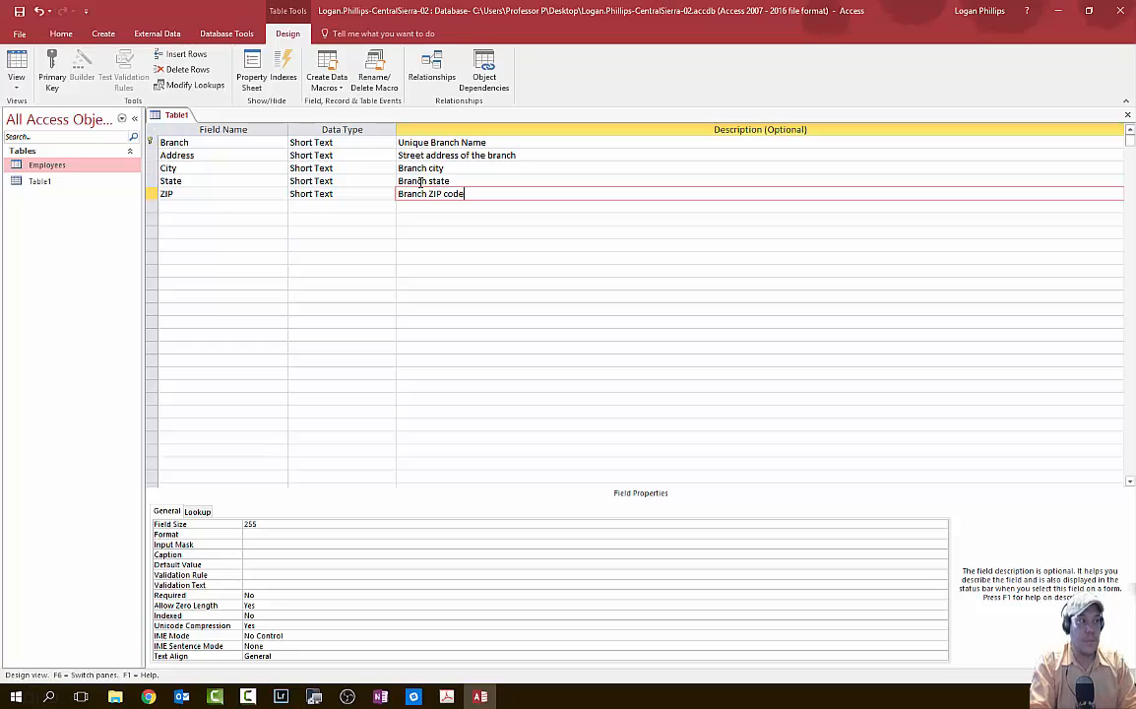
key("Return")
type("Phone")
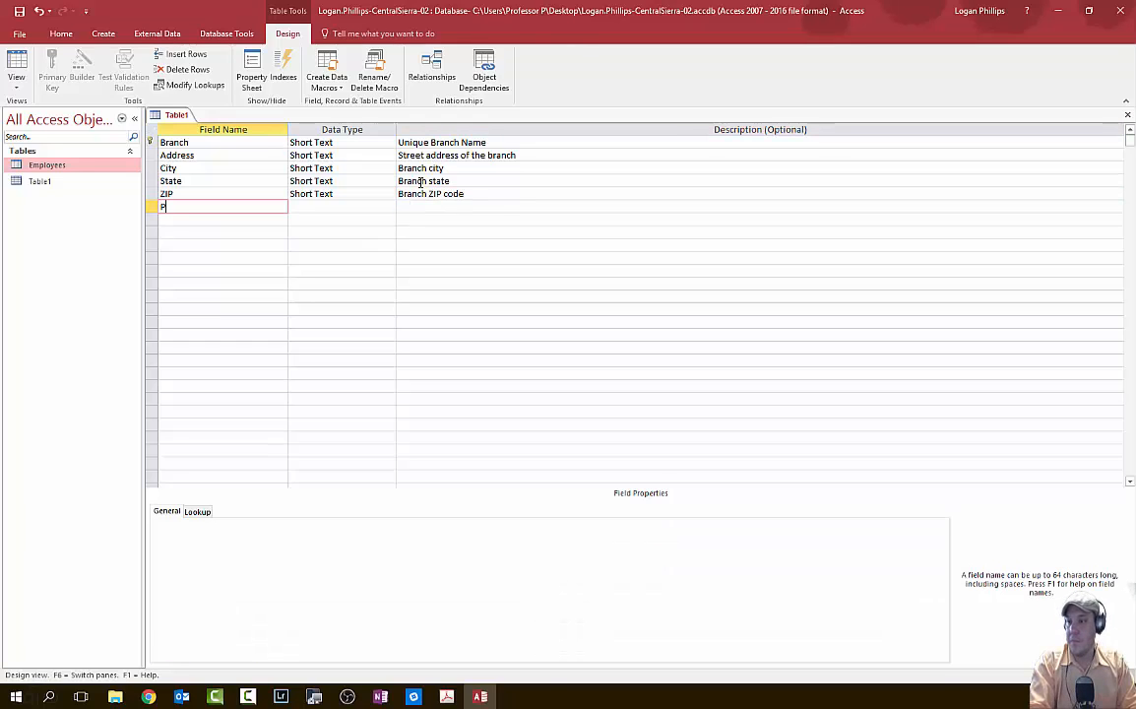
key("Return")
key("Return")
type("Branch")
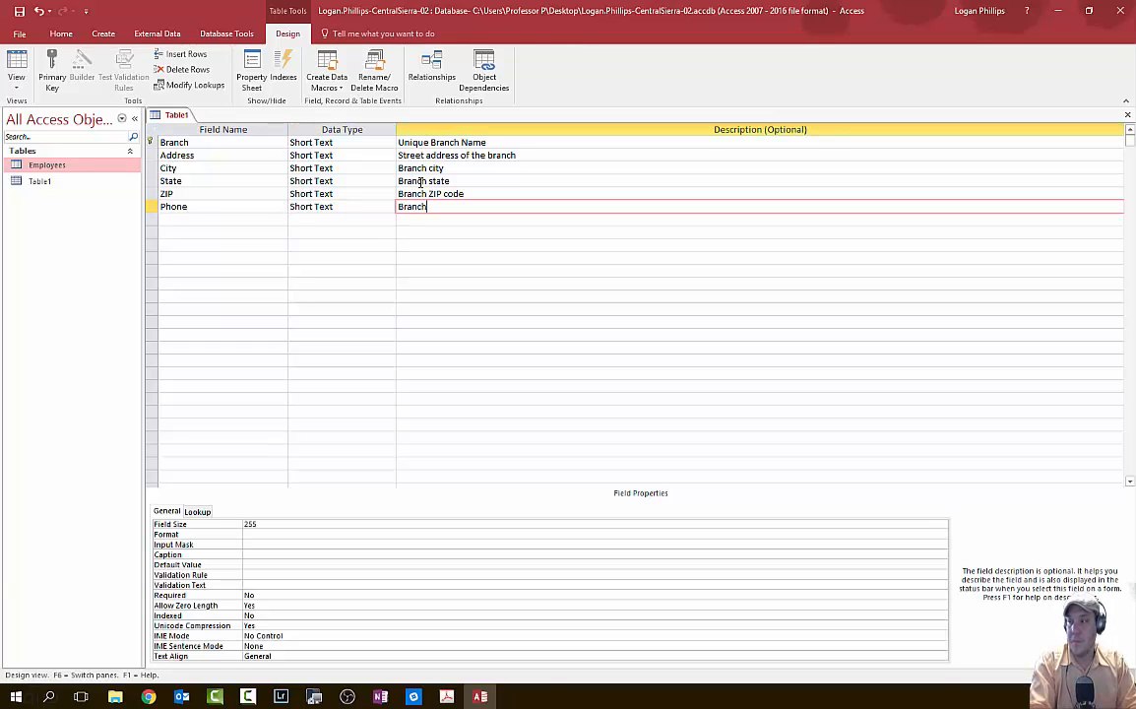
type(" main phonen umber")
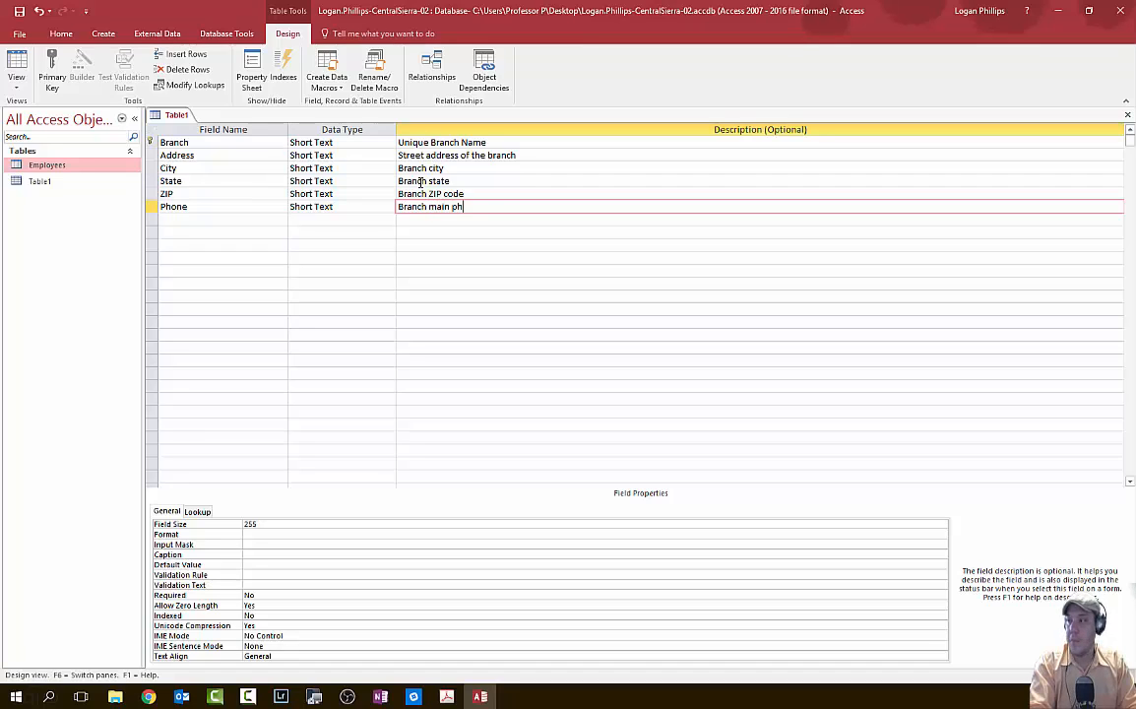
key("Return")
- Add DateOpened as a Date/Time field described as 'Date the branch first opened'
type("Dat")
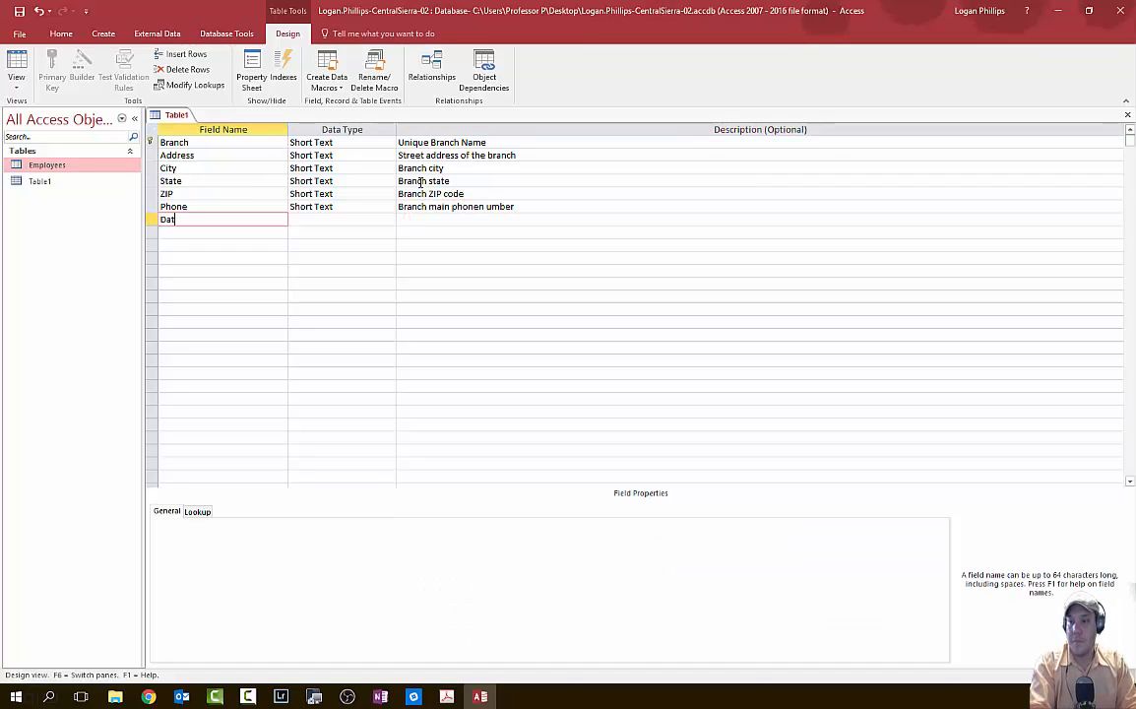
type("eOpene")
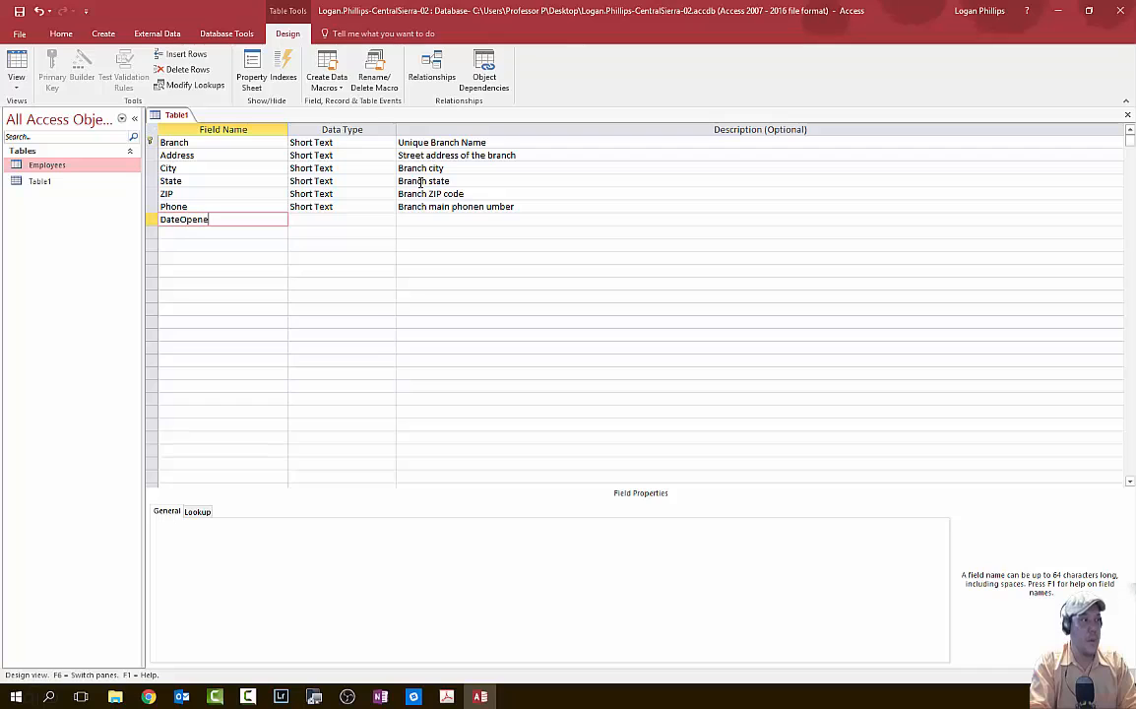
type("d")
key("Return")
key("Down")
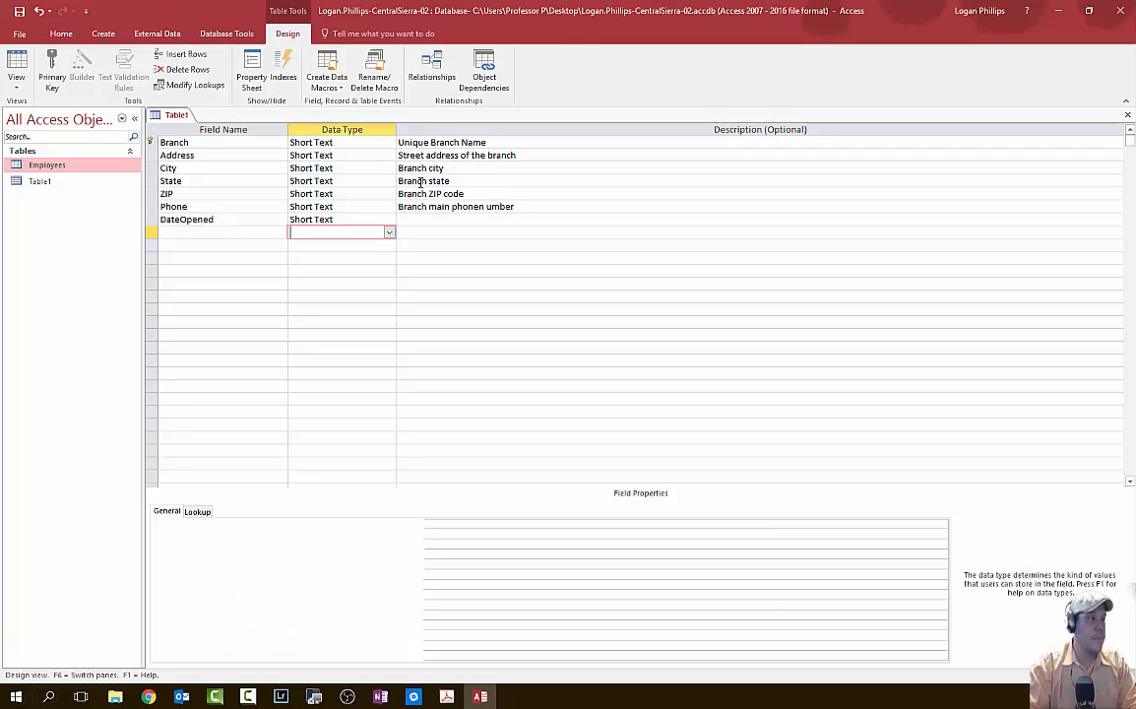
key("Up")
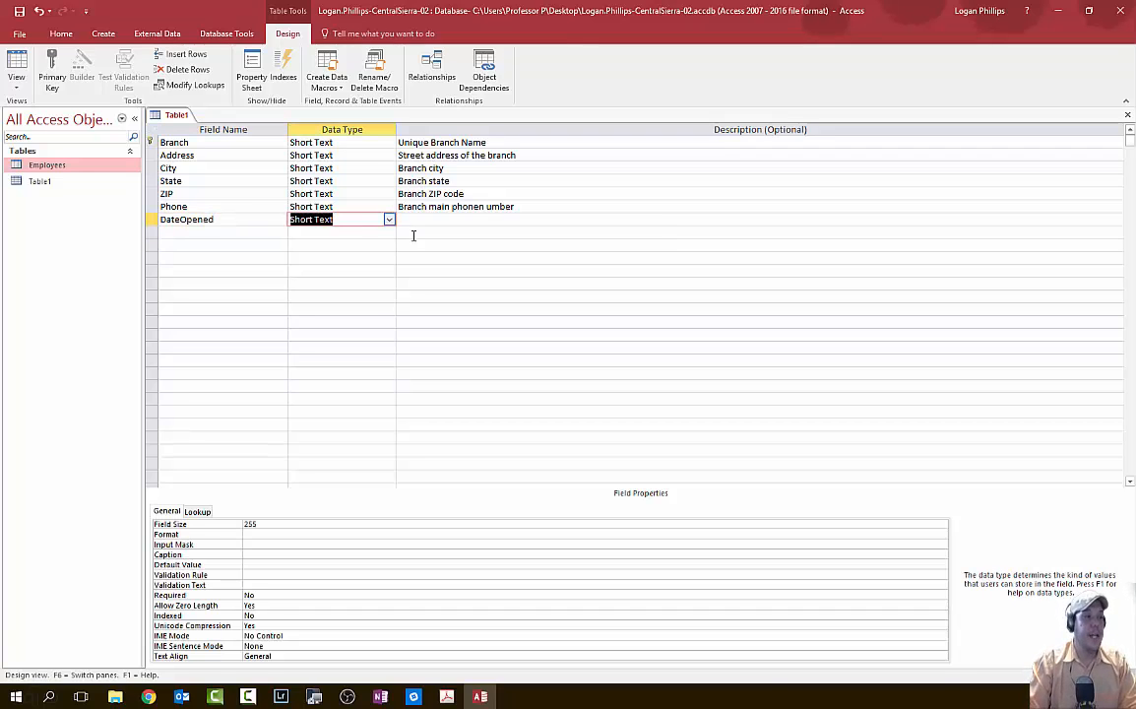
left_click(389, 221)
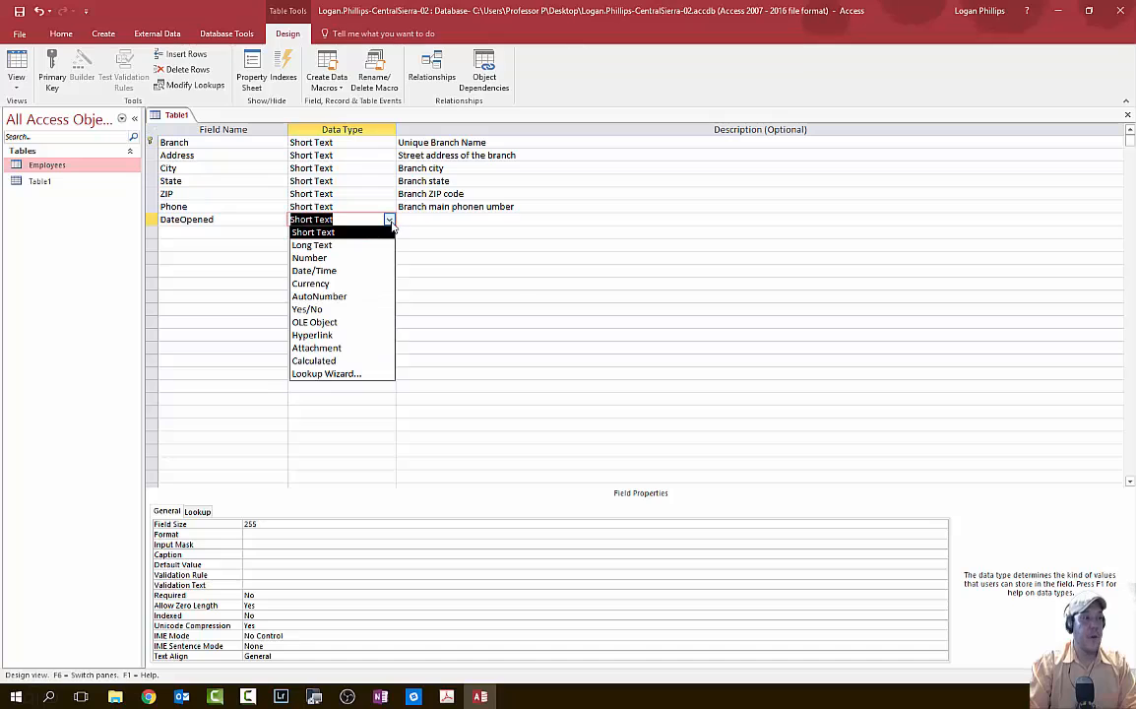
left_click(362, 271)
left_click(429, 222)
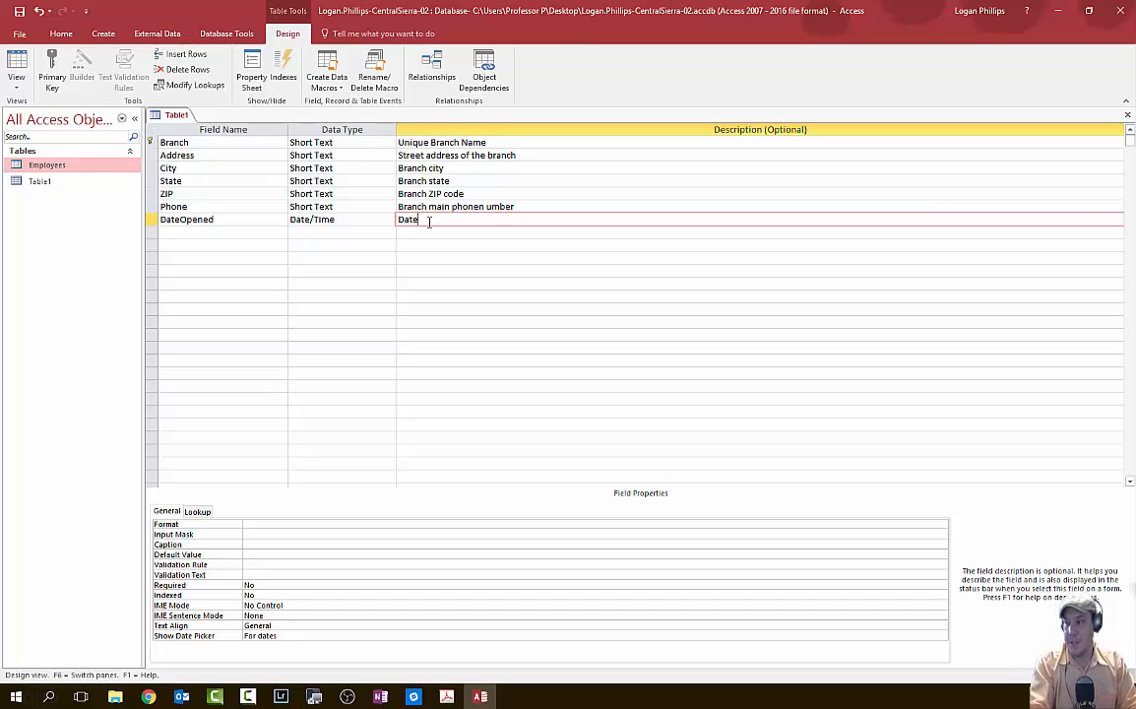
type("Date th")
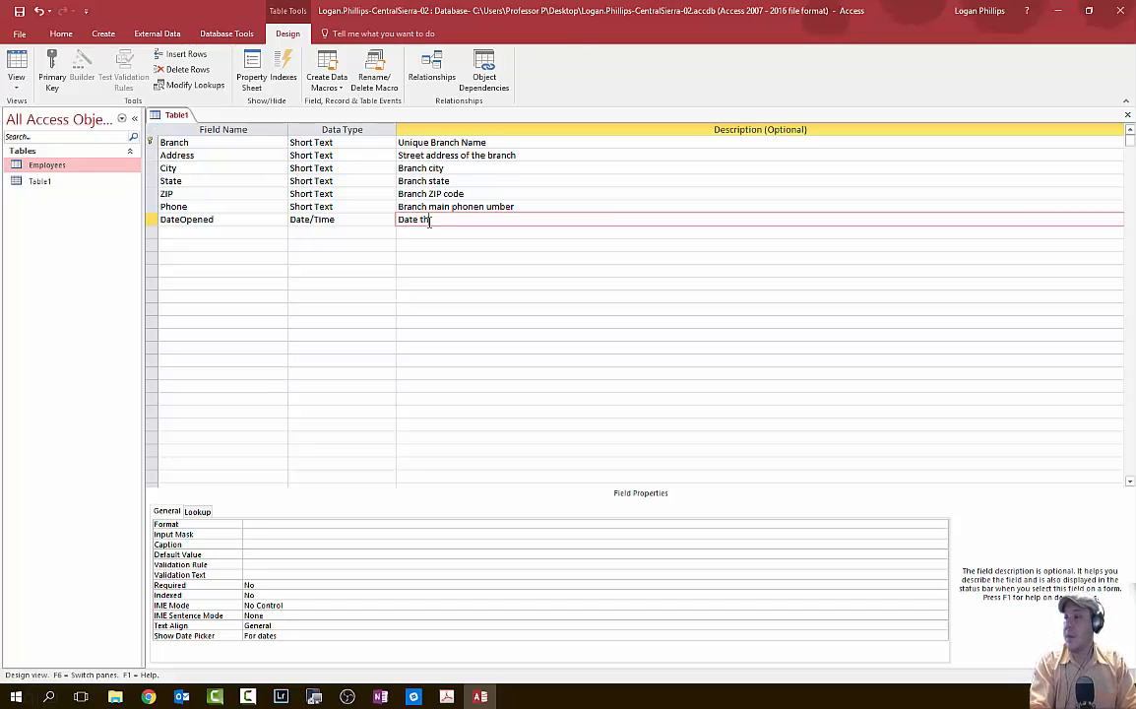
type("e branch first open")
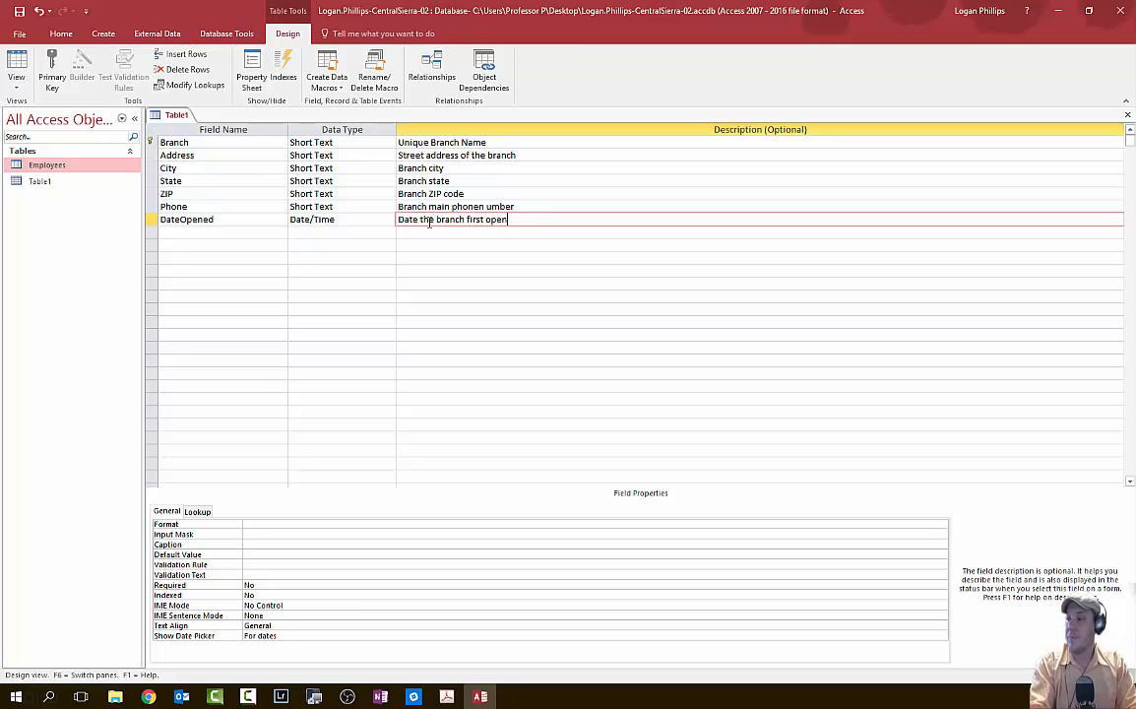
type("ed")
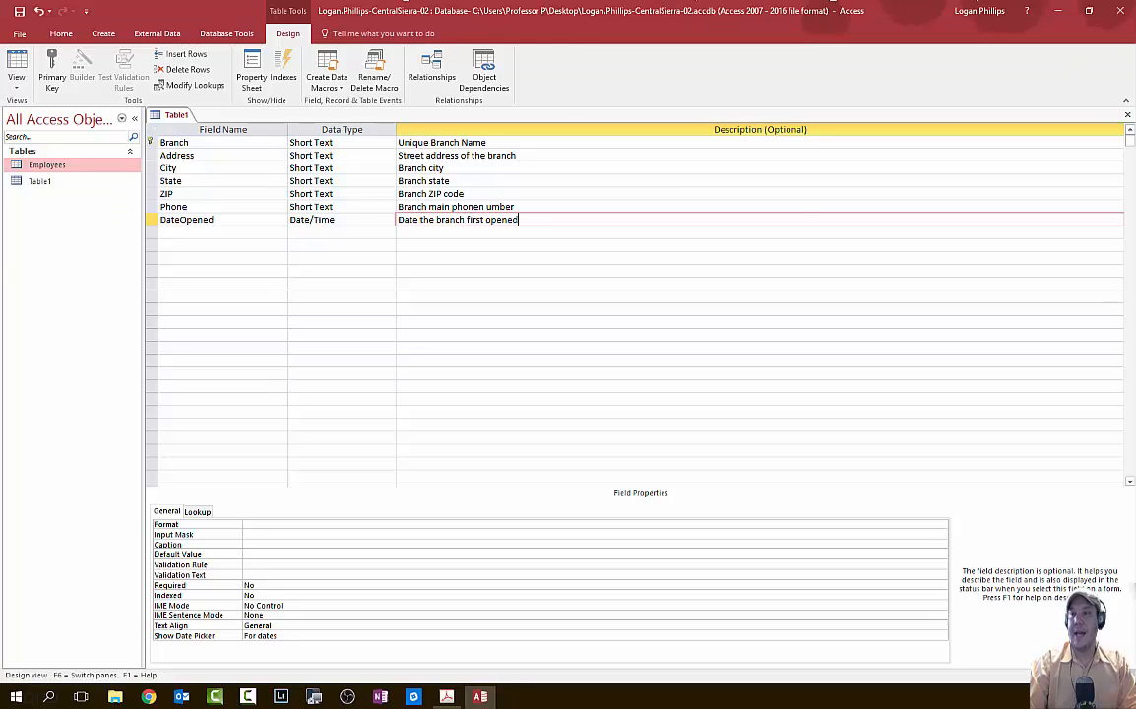
key("alt+Tab")
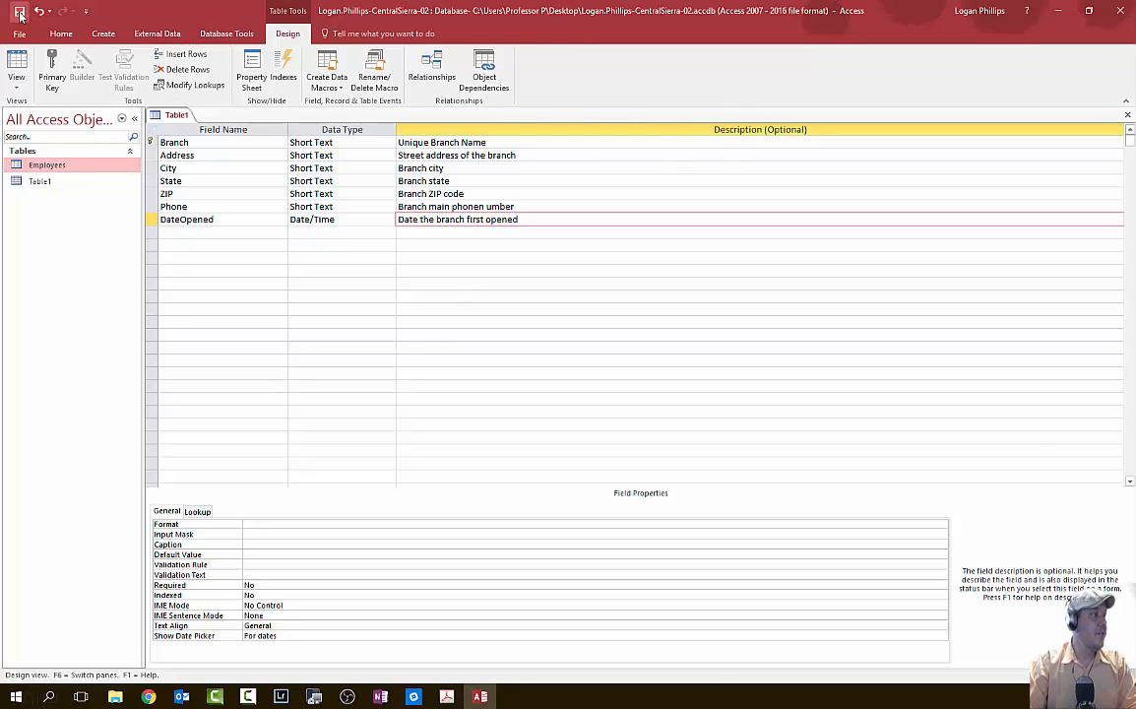
key("alt+Tab")
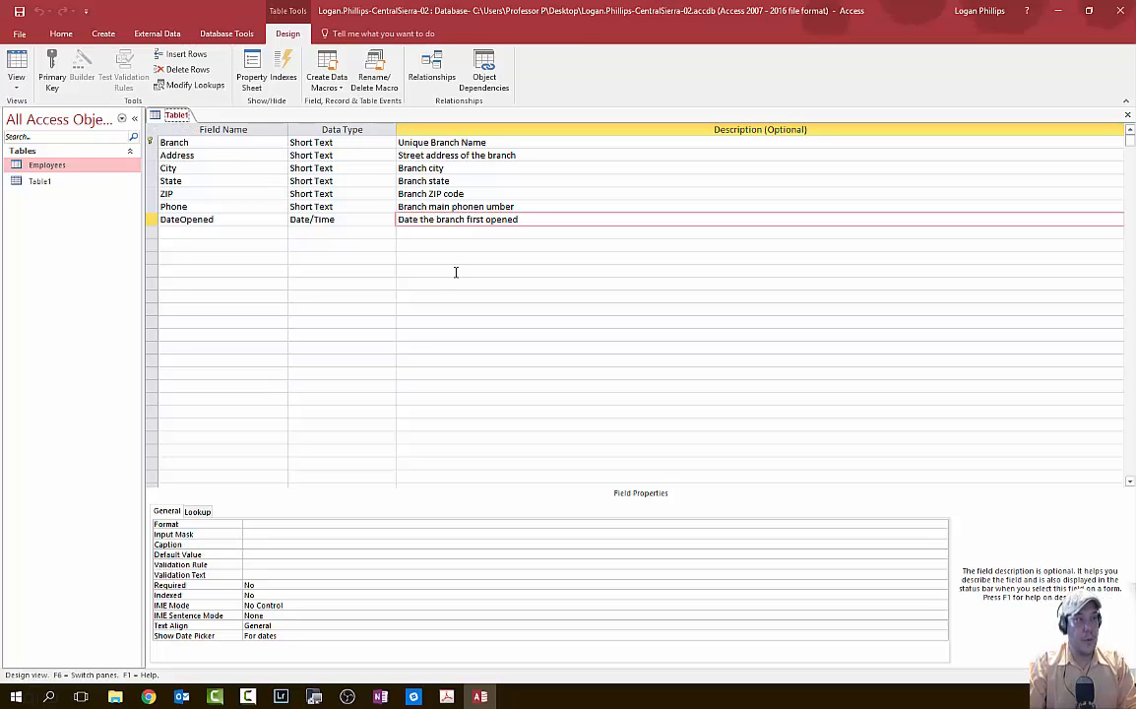
right_click(177, 116)
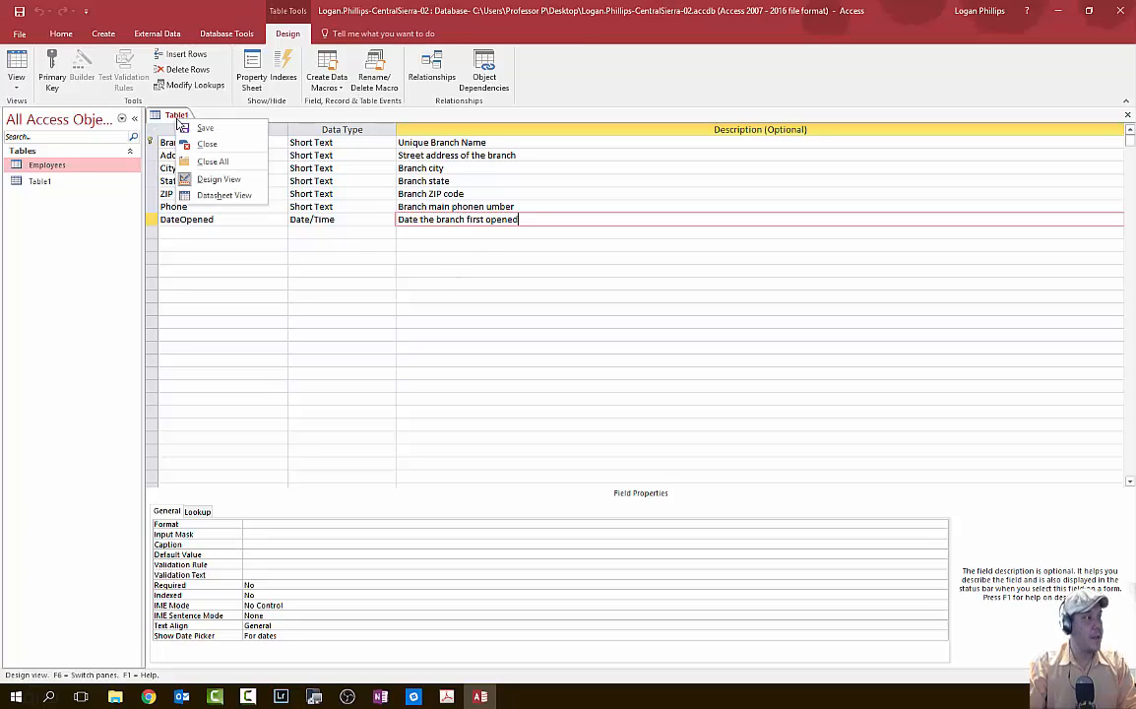
left_click(256, 108)
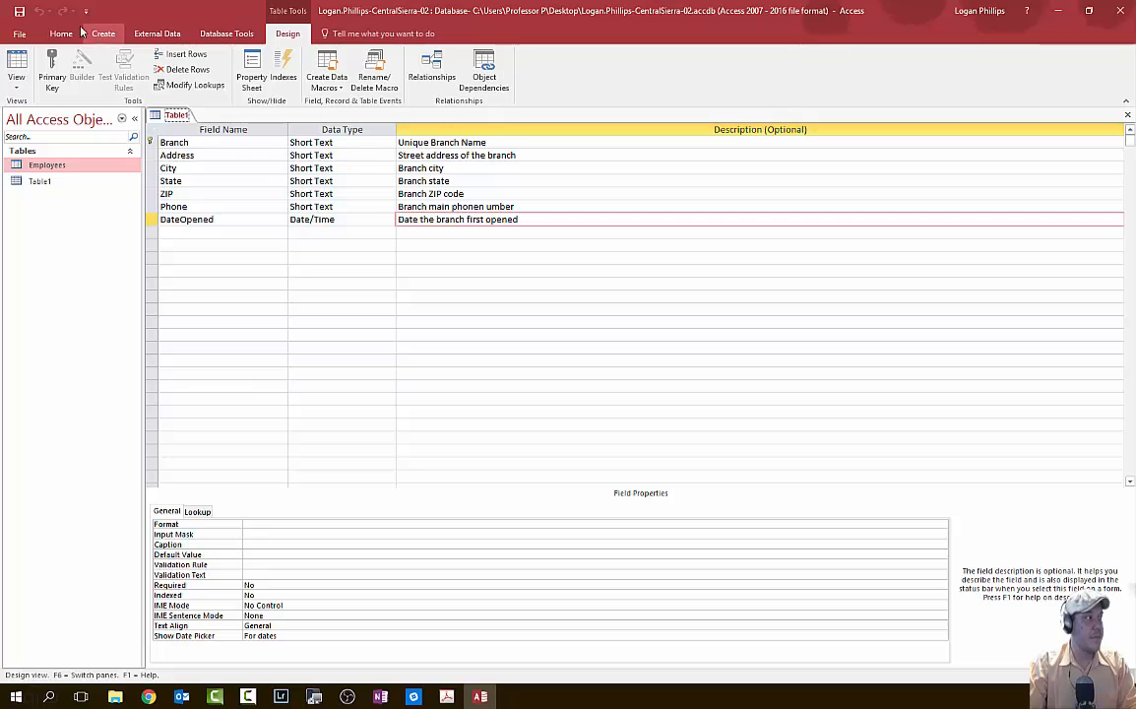
left_click(19, 33)
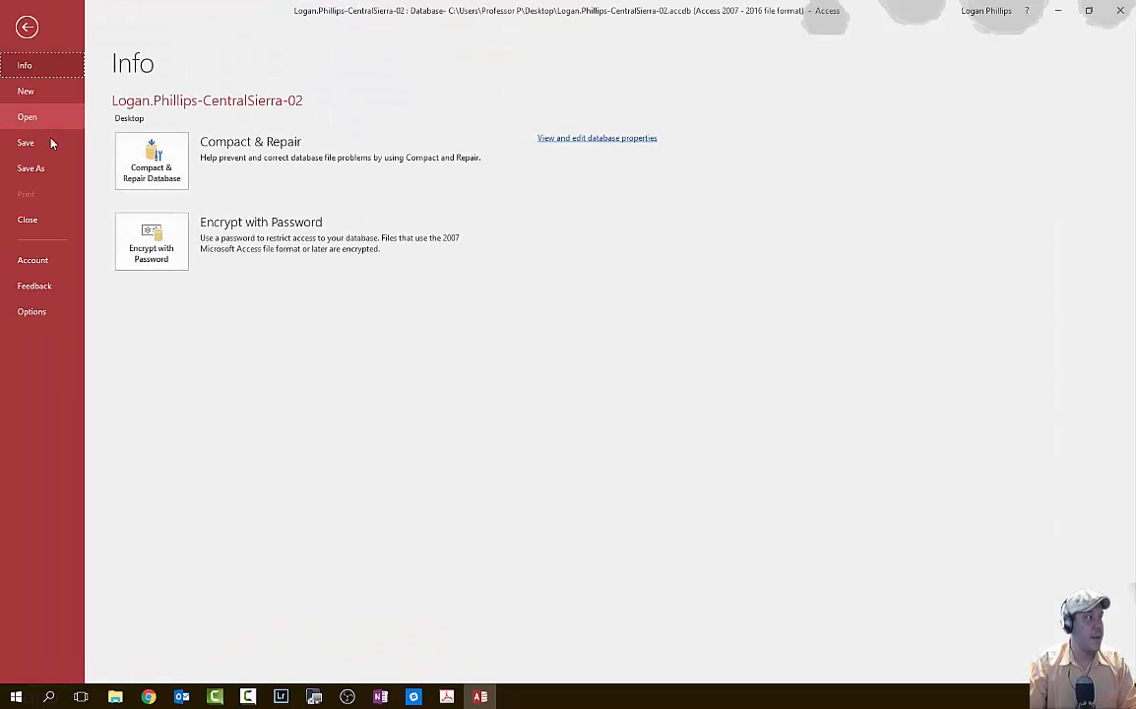
left_click(46, 167)
left_click(21, 39)
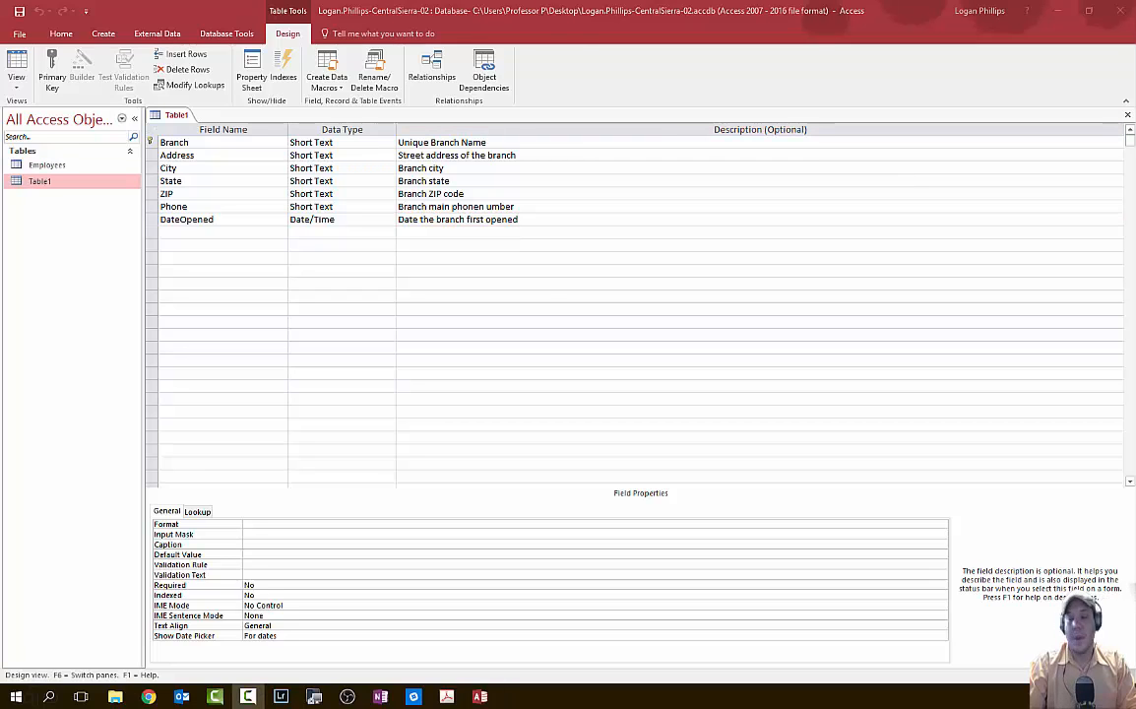
left_click(49, 184)
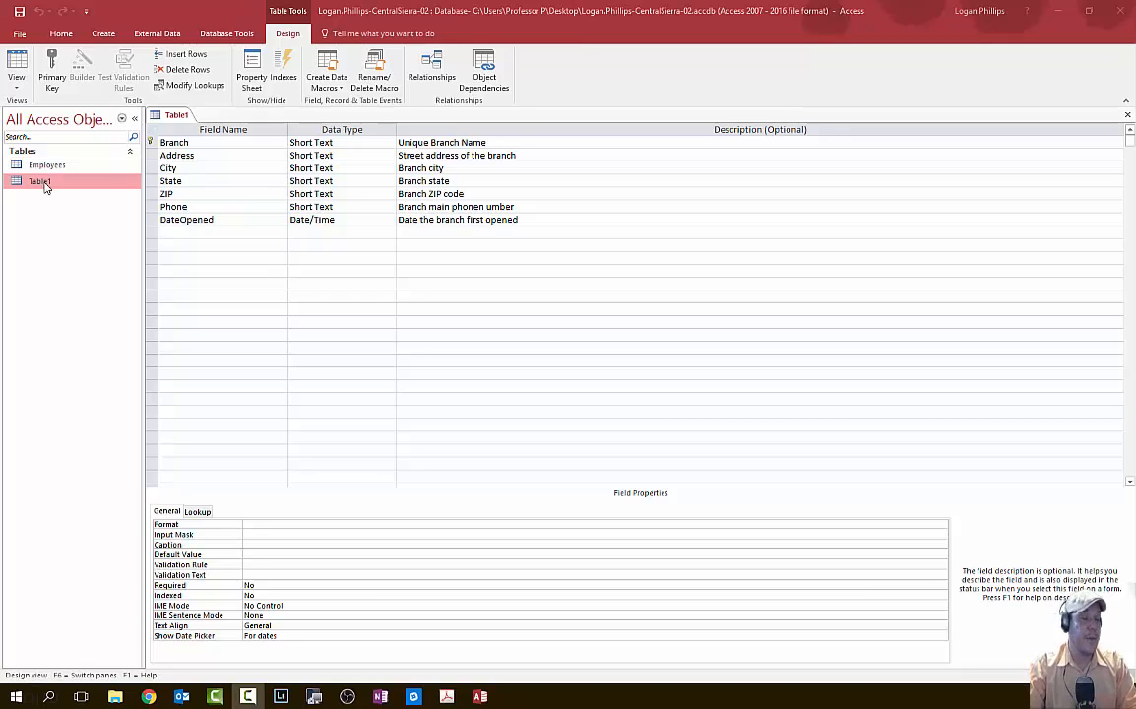
right_click(43, 187)
left_click(114, 260)
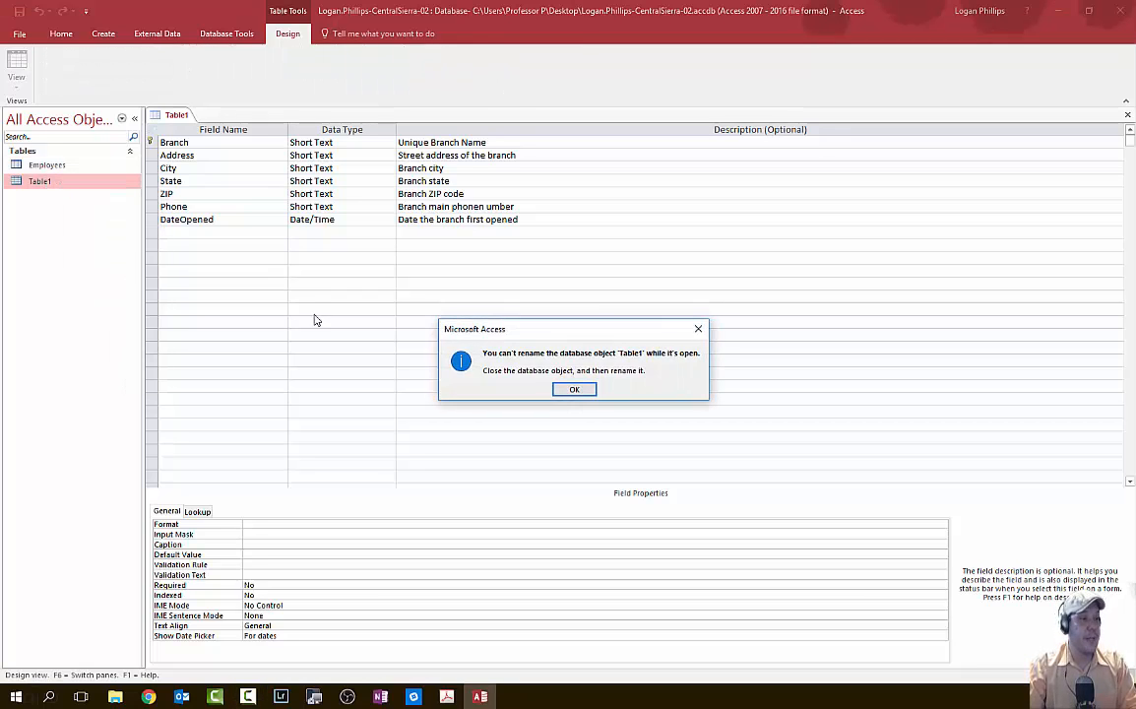
left_click(574, 390)
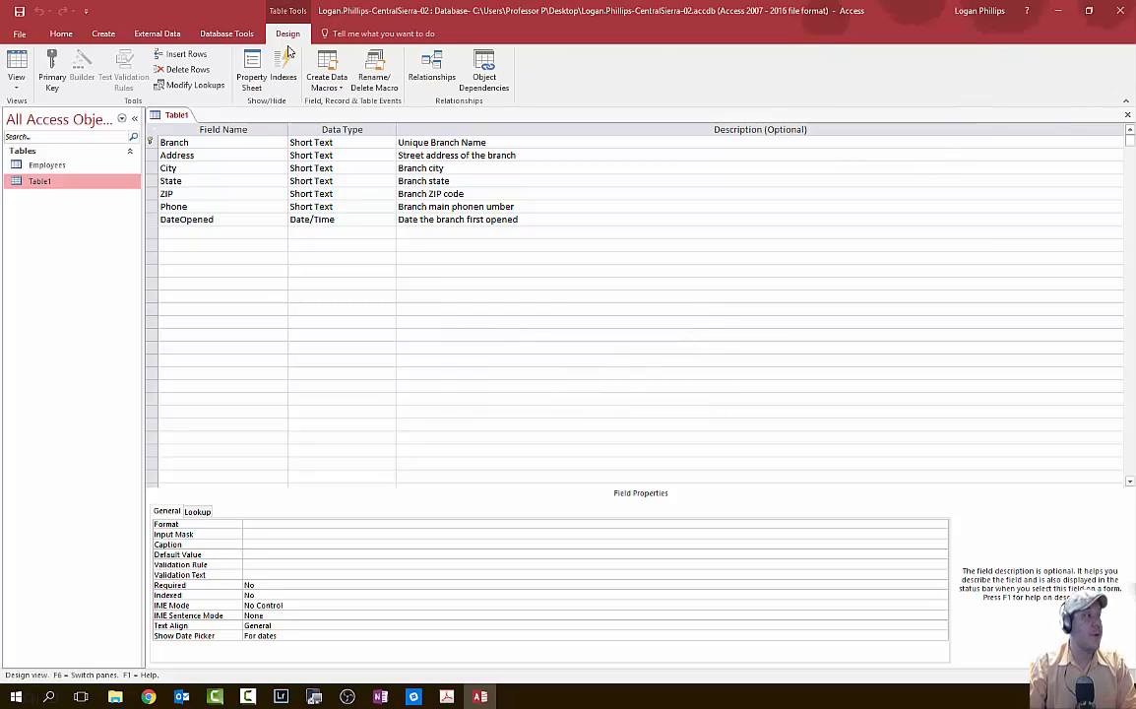
- Close Table1's design view and rename the table to Branches
left_click(1127, 114)
right_click(31, 181)
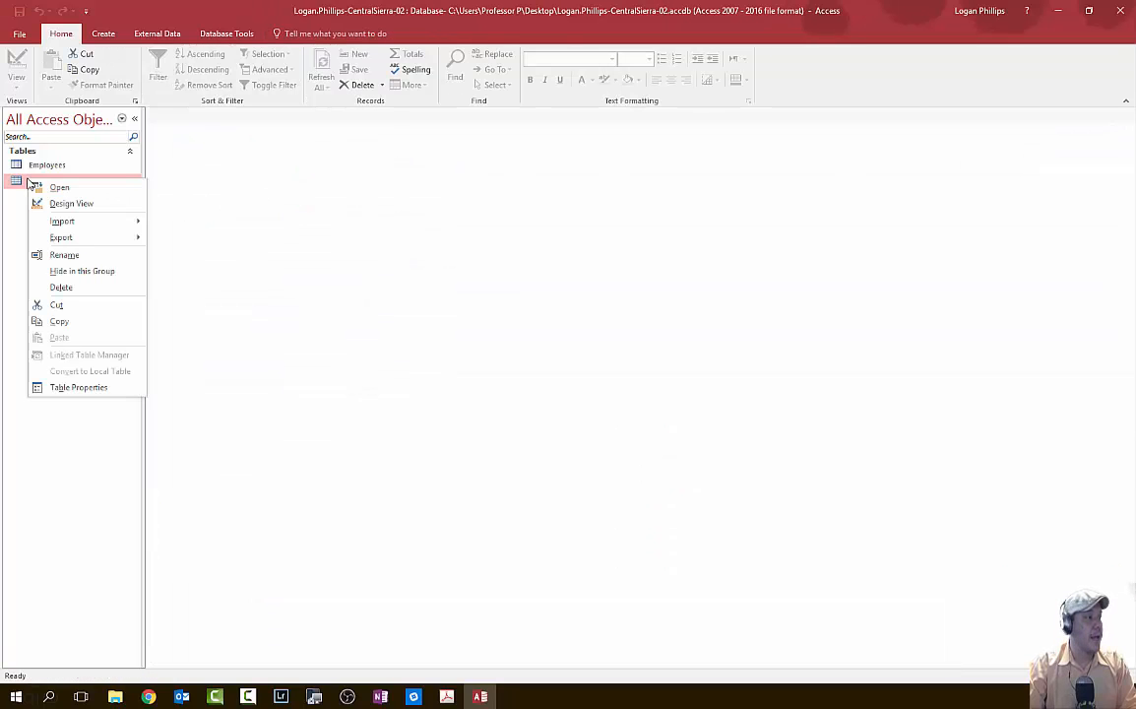
left_click(103, 255)
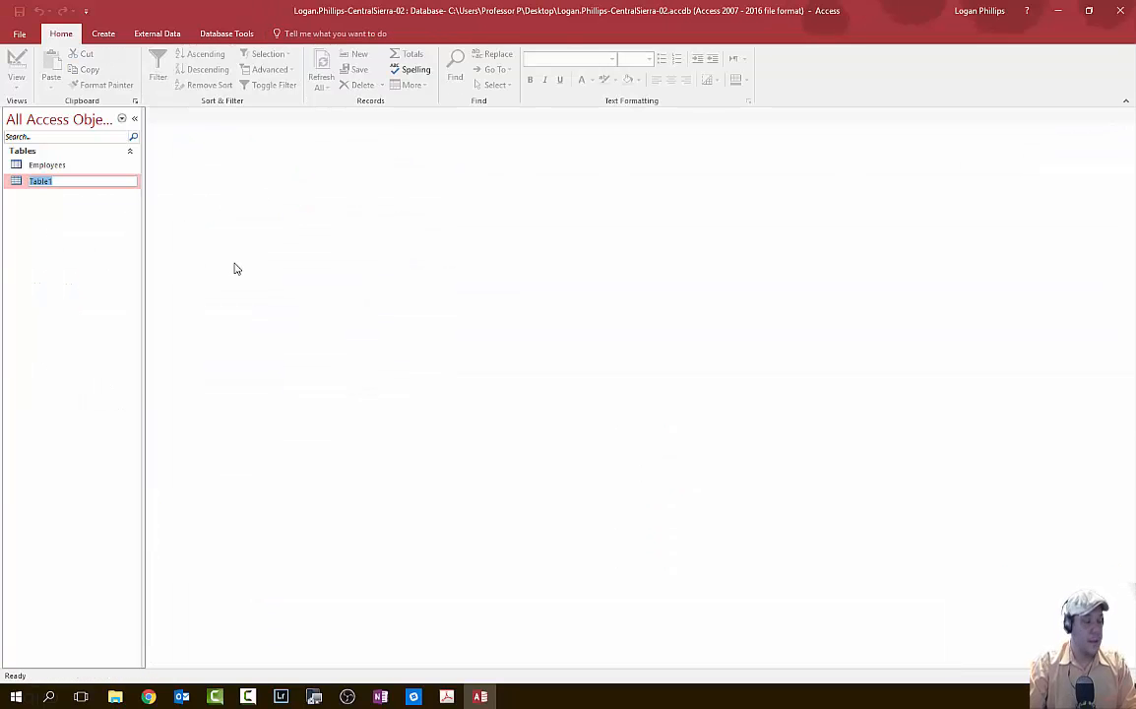
type("Branches")
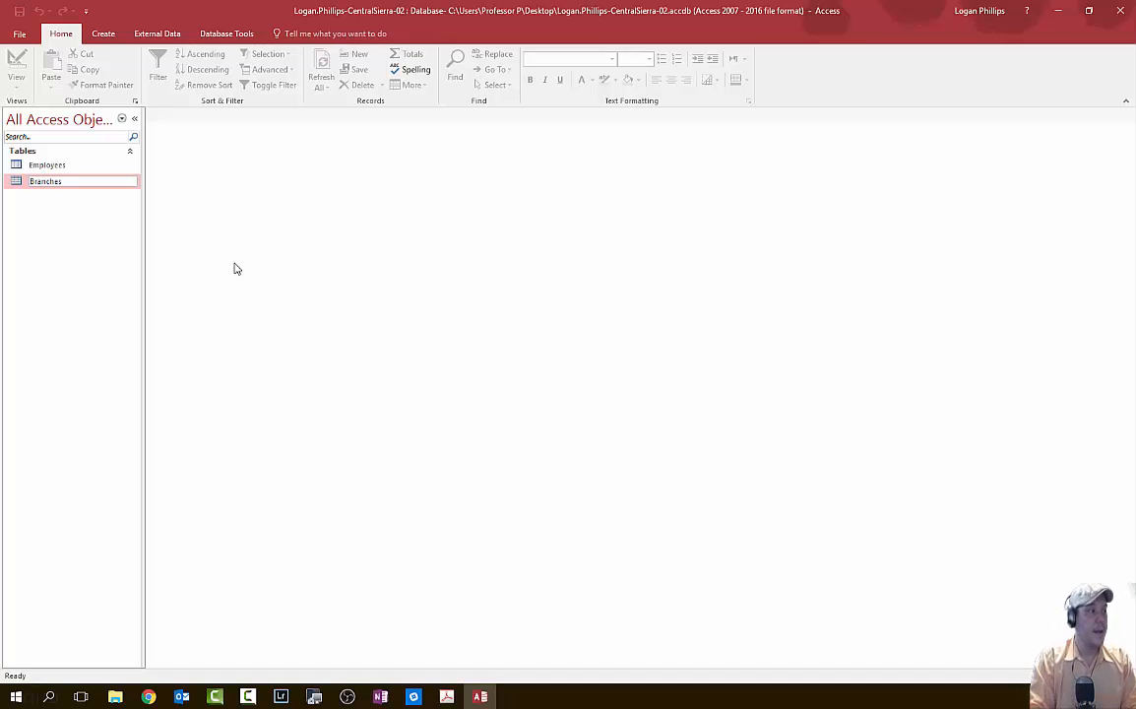
key("Return")
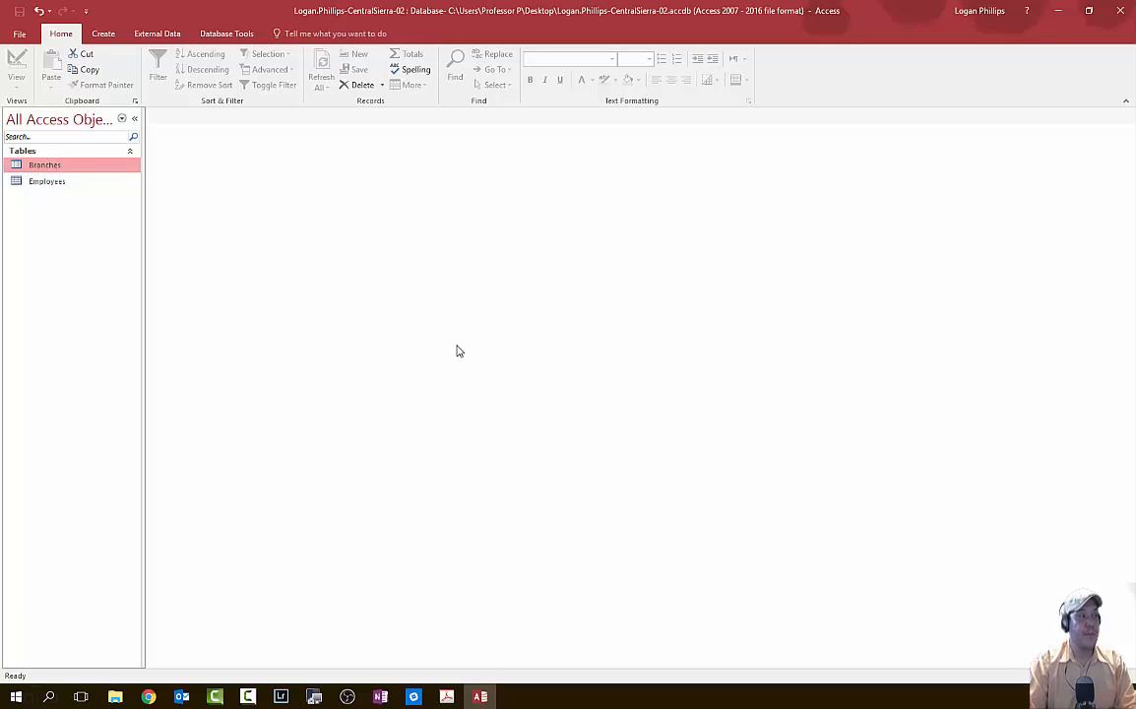
key("alt+Tab")
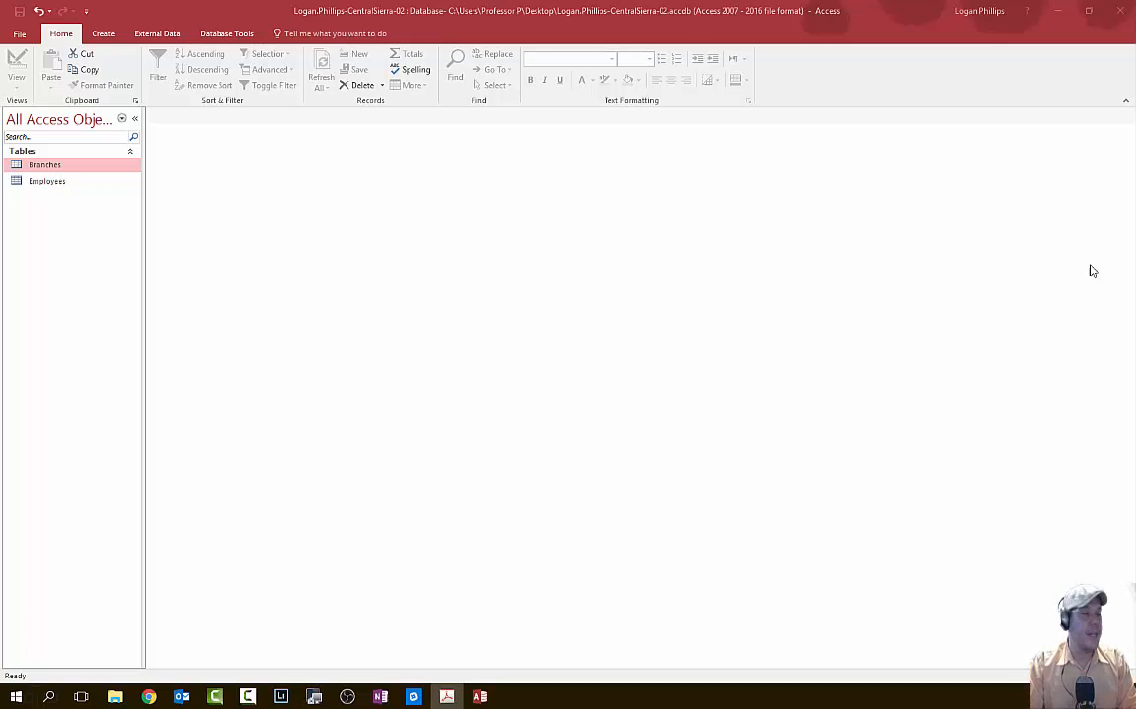
- Open the Branches table in Design view and select the Branch field
left_click(57, 168)
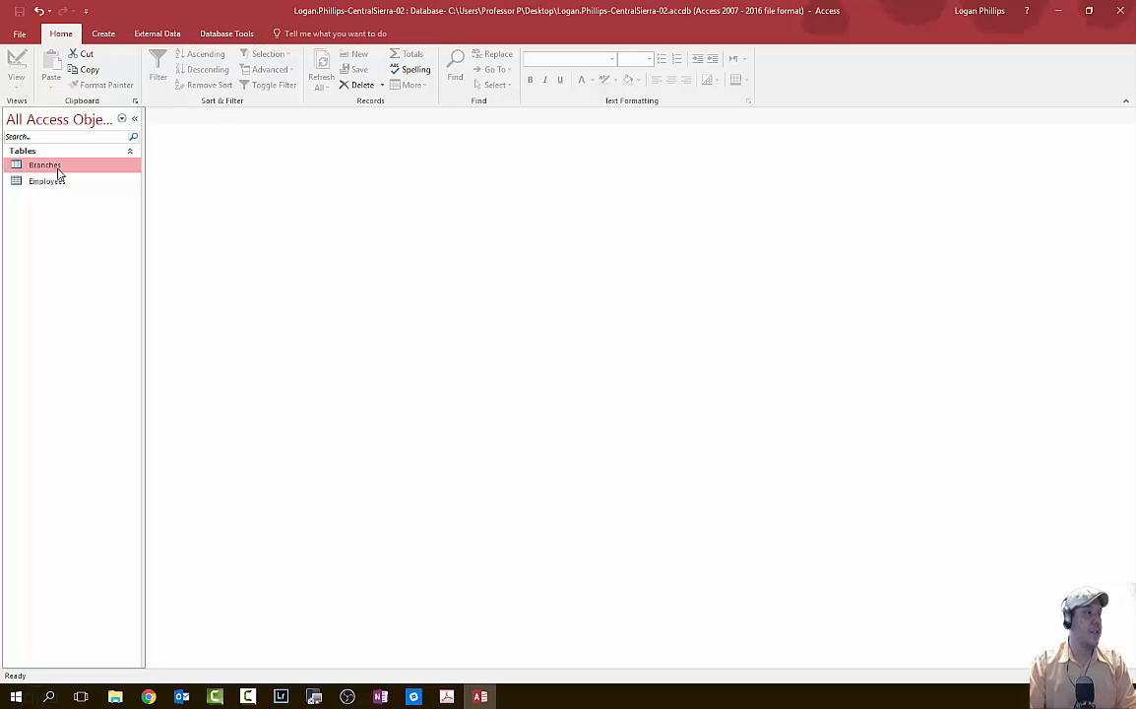
right_click(58, 168)
left_click(93, 178)
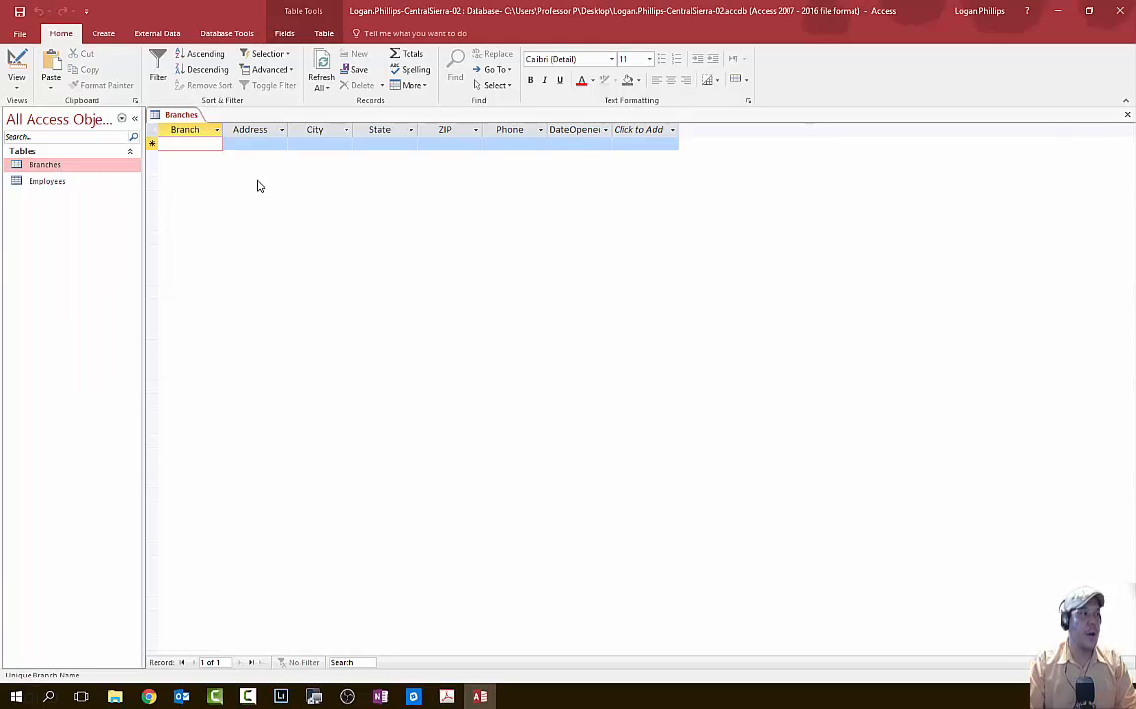
left_click(16, 81)
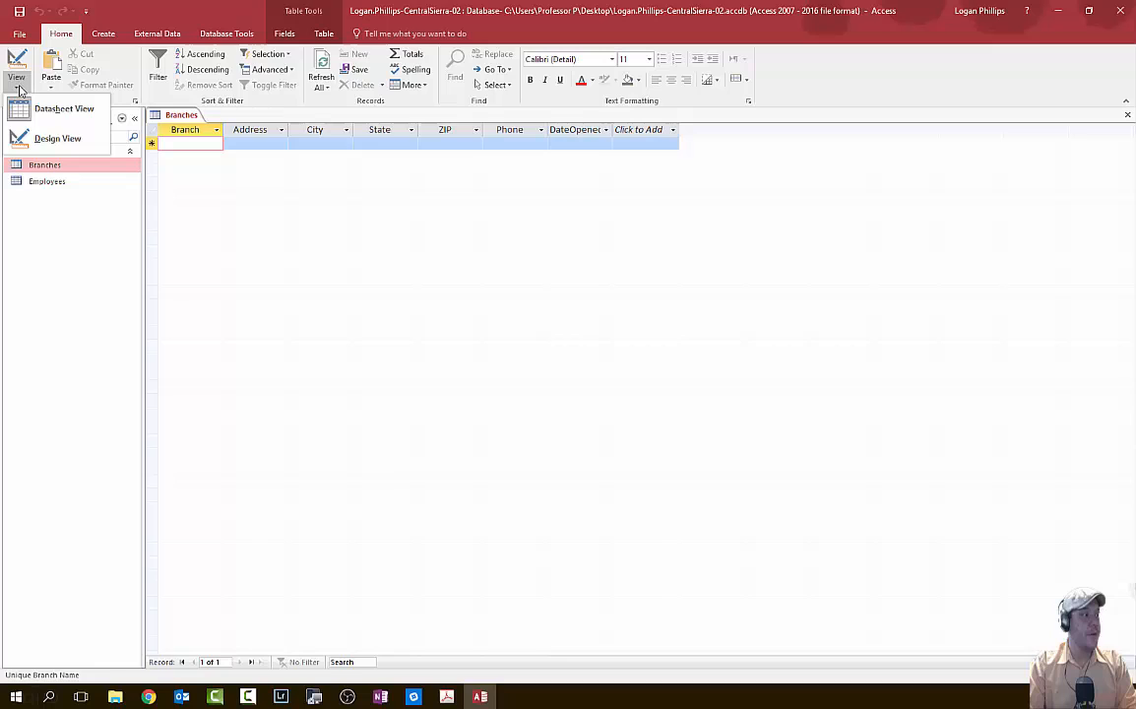
left_click(57, 138)
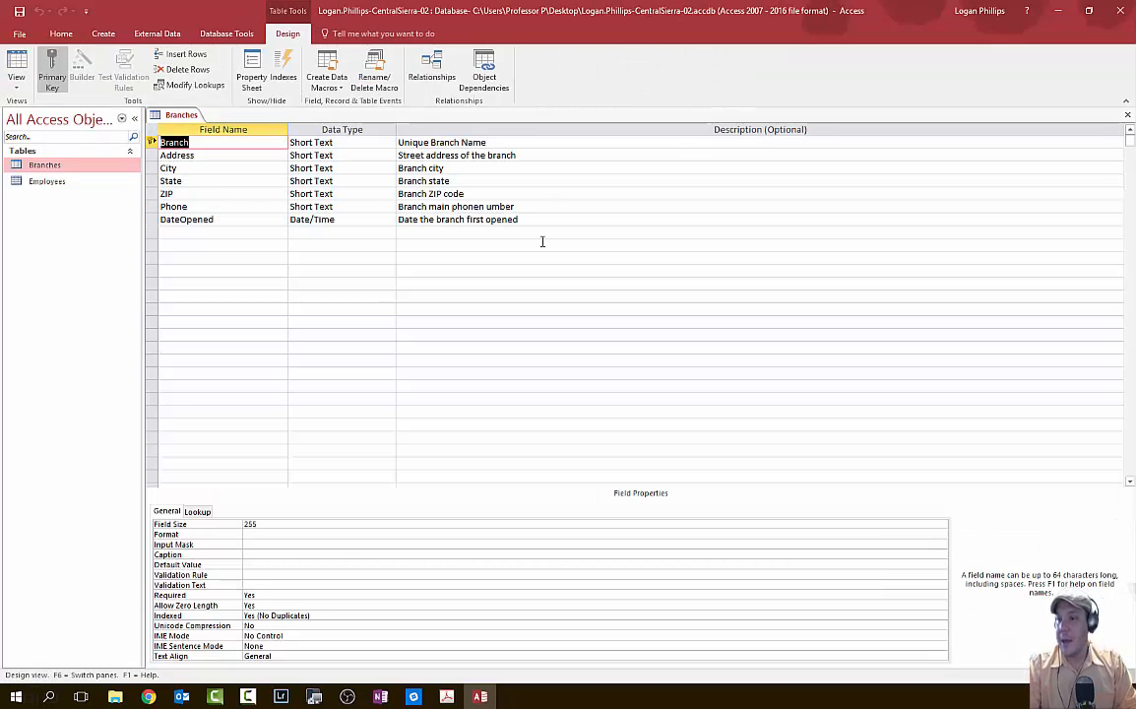
left_click(228, 143)
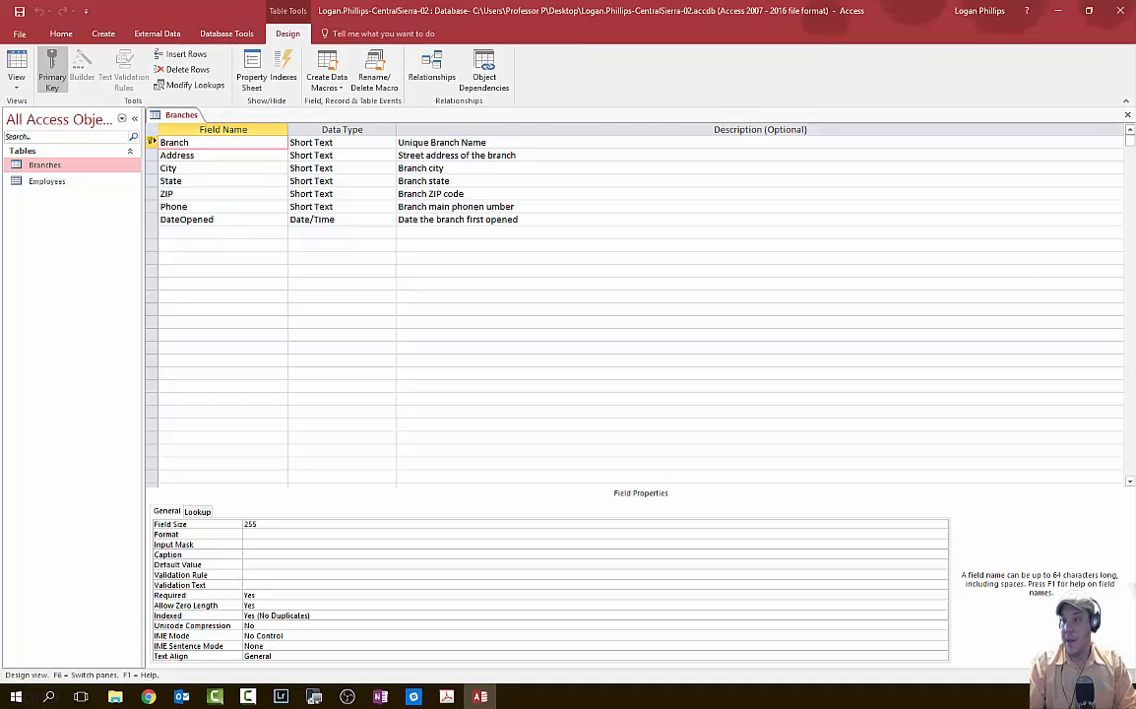
- Set Branch's Field Size to 30 and its Required property to Yes
key("alt+Tab")
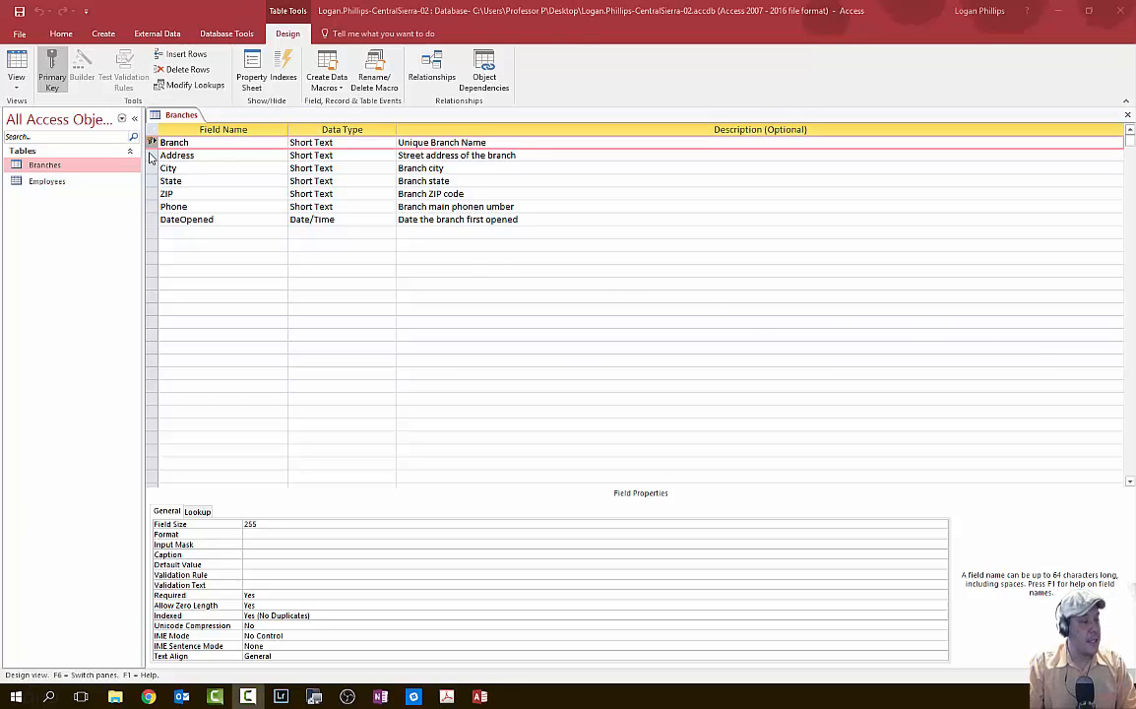
left_click(151, 143)
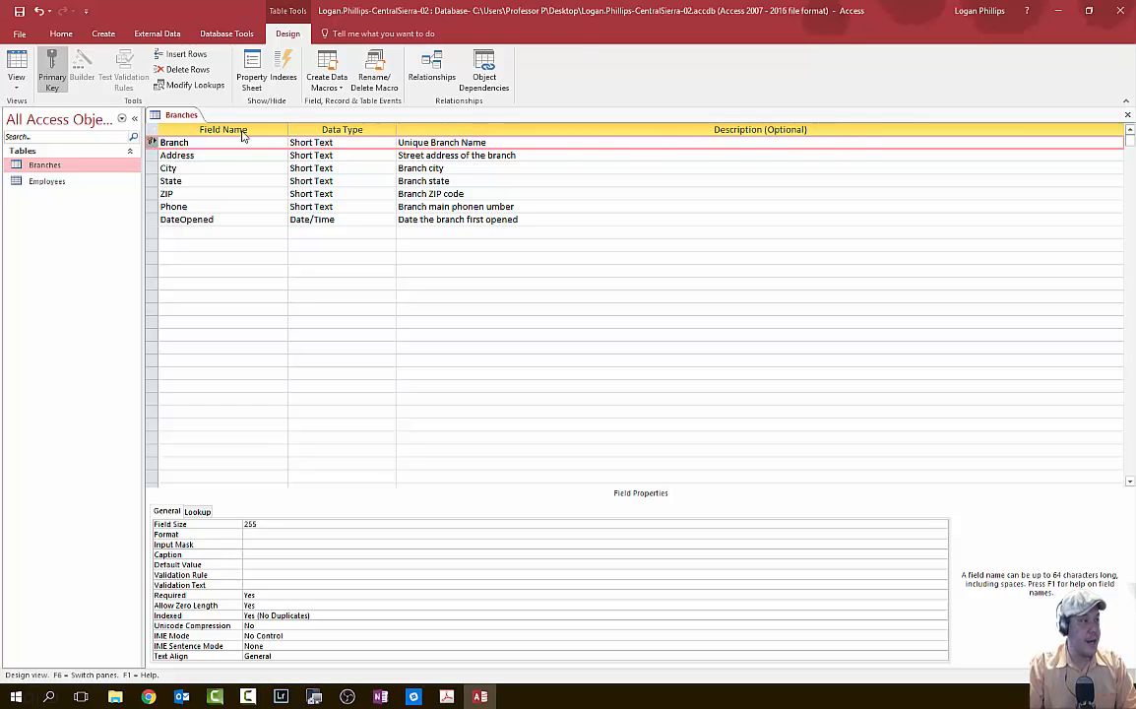
left_click(335, 525)
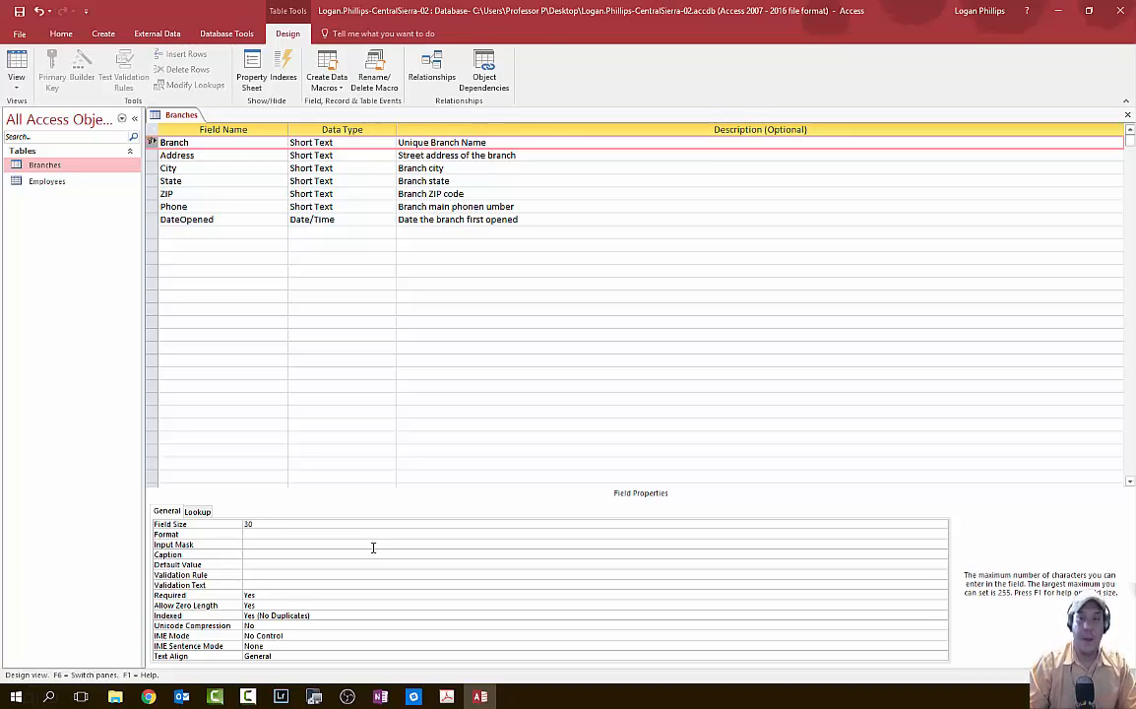
left_click(446, 697)
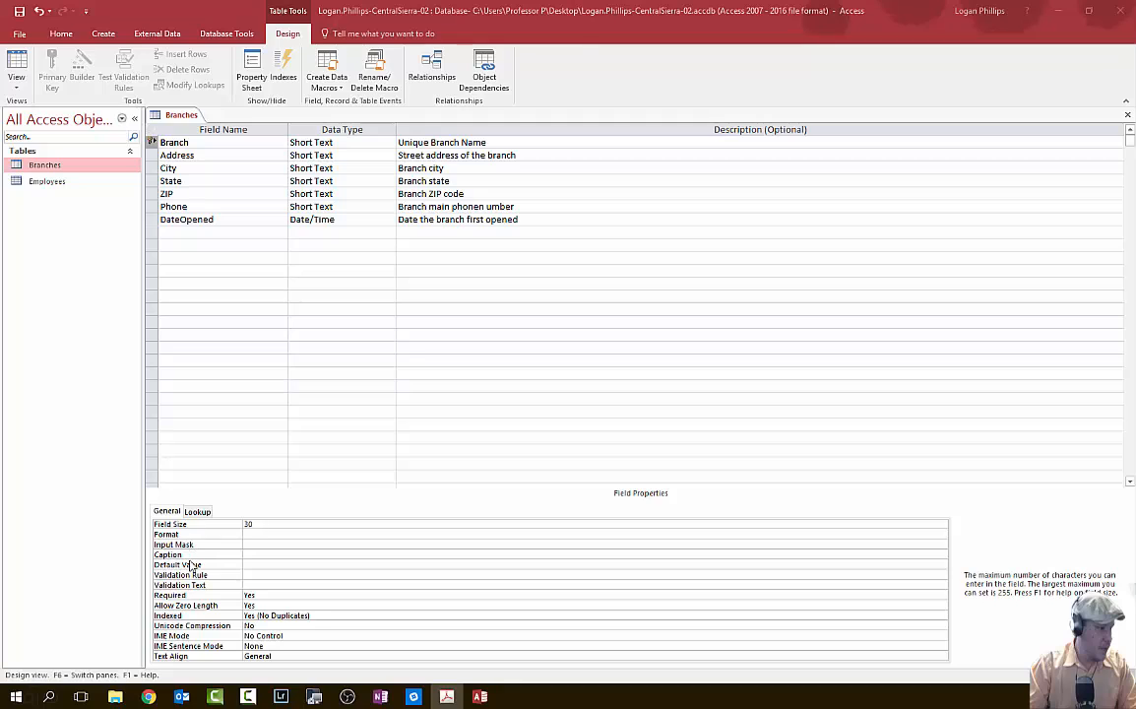
left_click(249, 596)
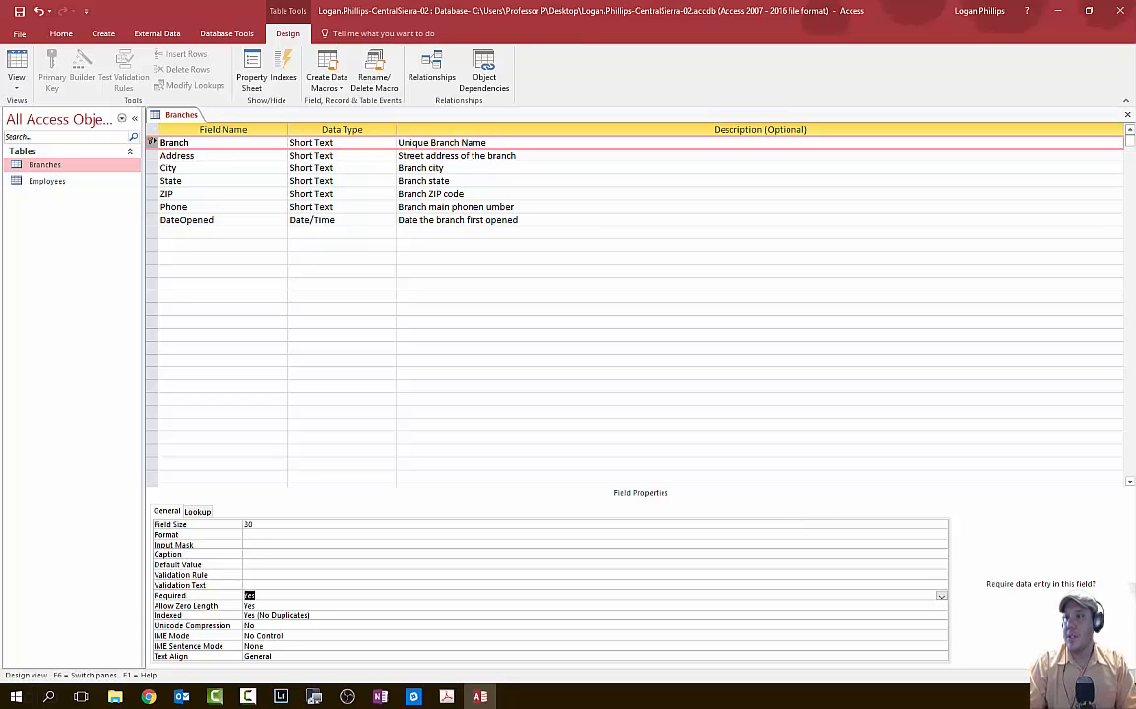
left_click(446, 696)
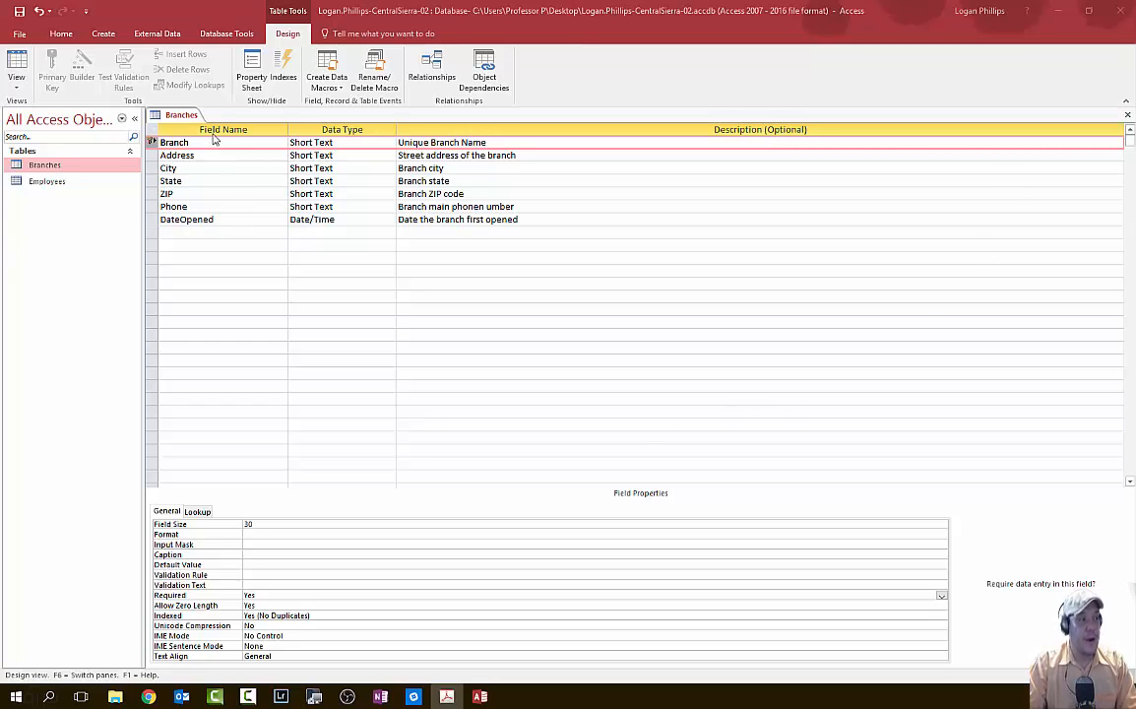
- Set the Address field's size to 40, leaving Required at No
left_click(151, 155)
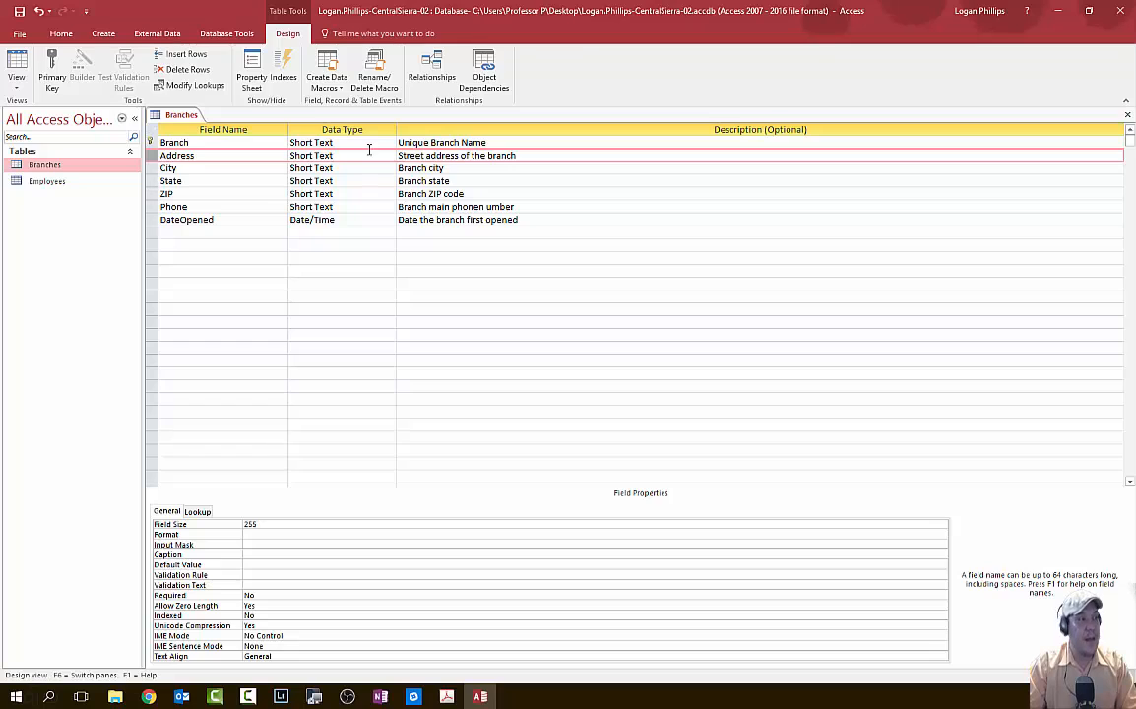
left_click(261, 524)
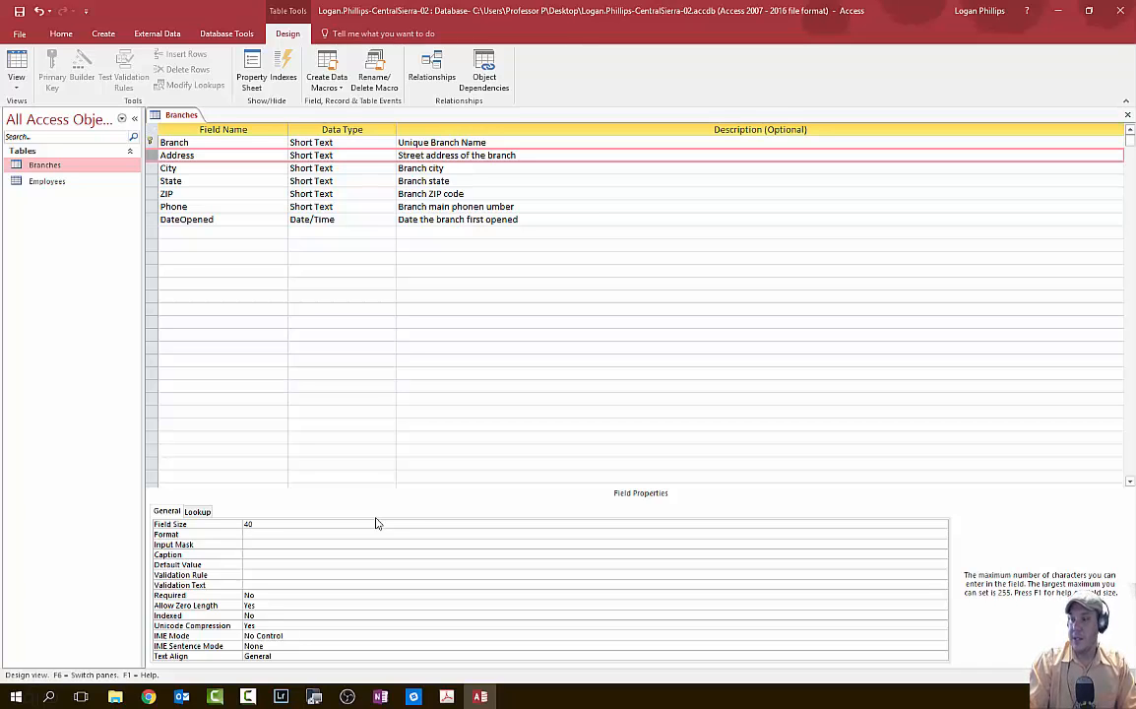
left_click(258, 596)
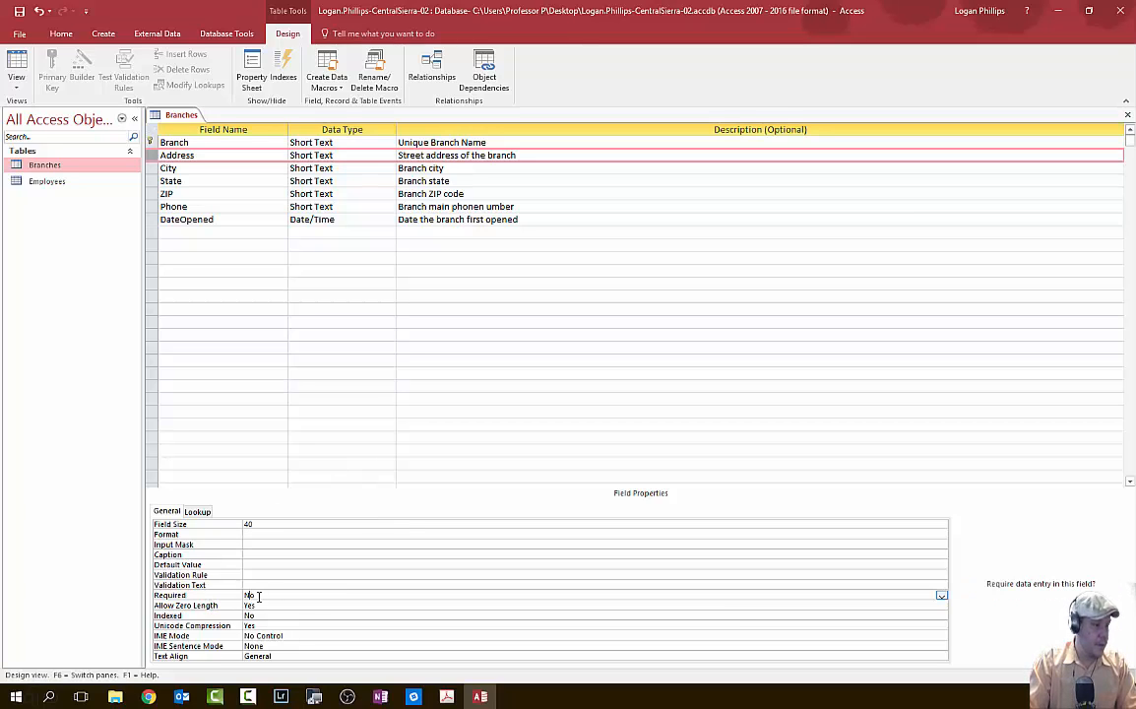
left_click(942, 596)
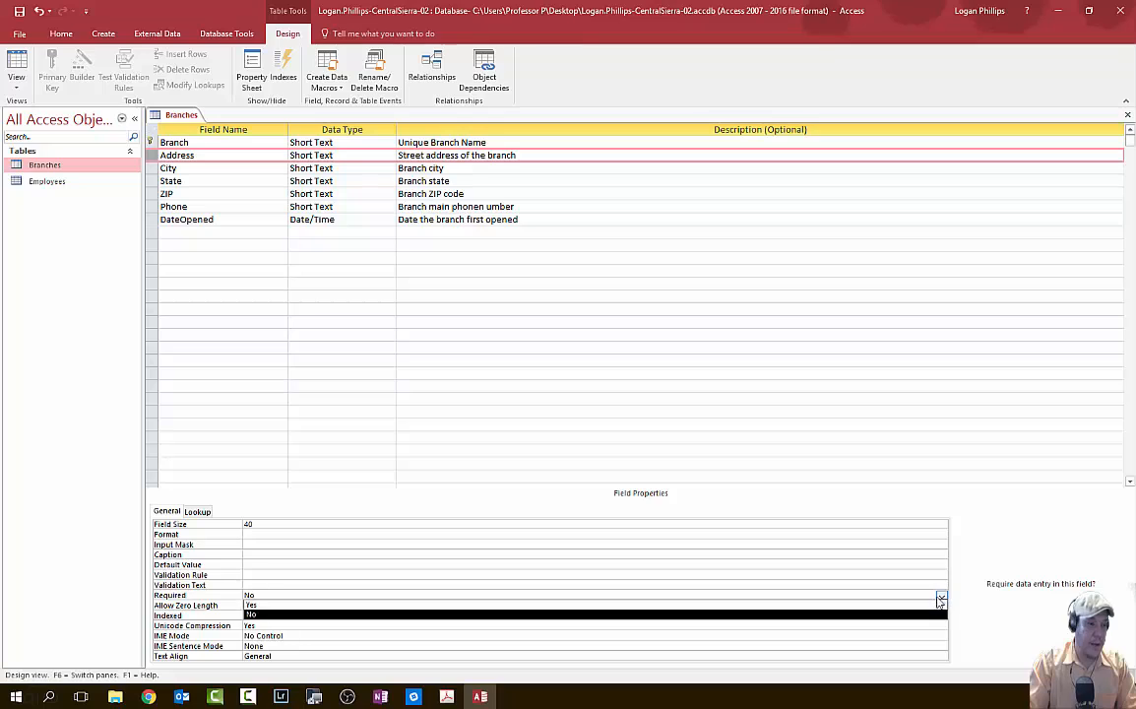
left_click(921, 605)
- Give City a Field Size of 20 and set Required to Yes
left_click(233, 169)
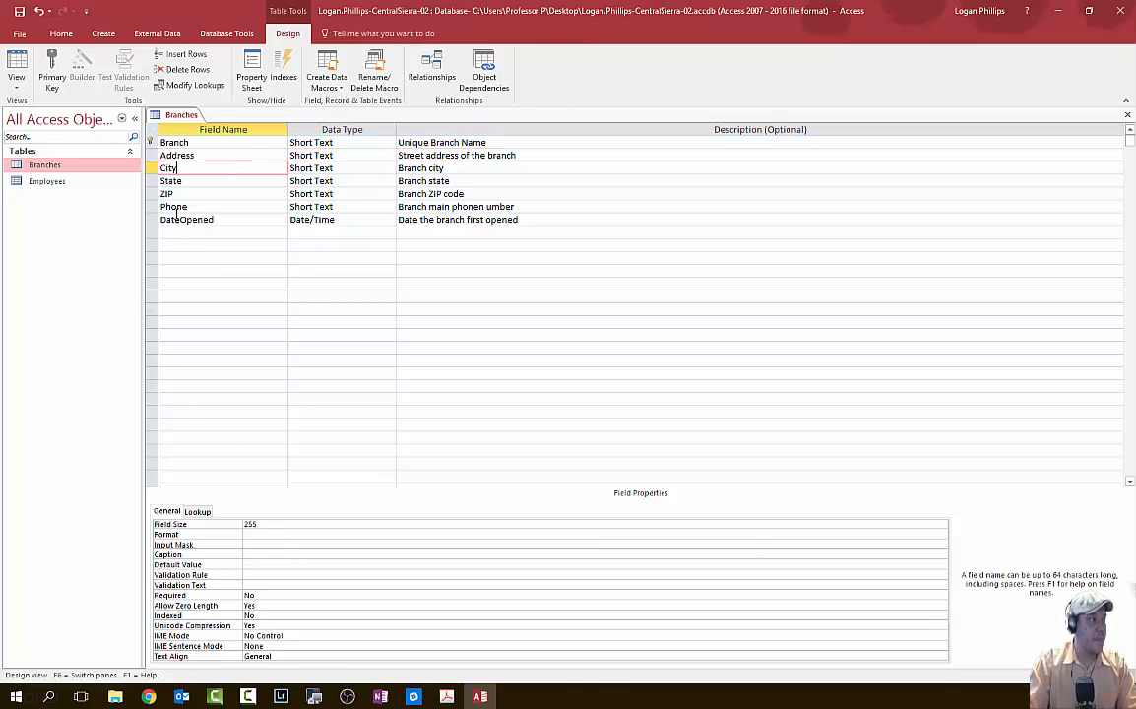
left_click(270, 525)
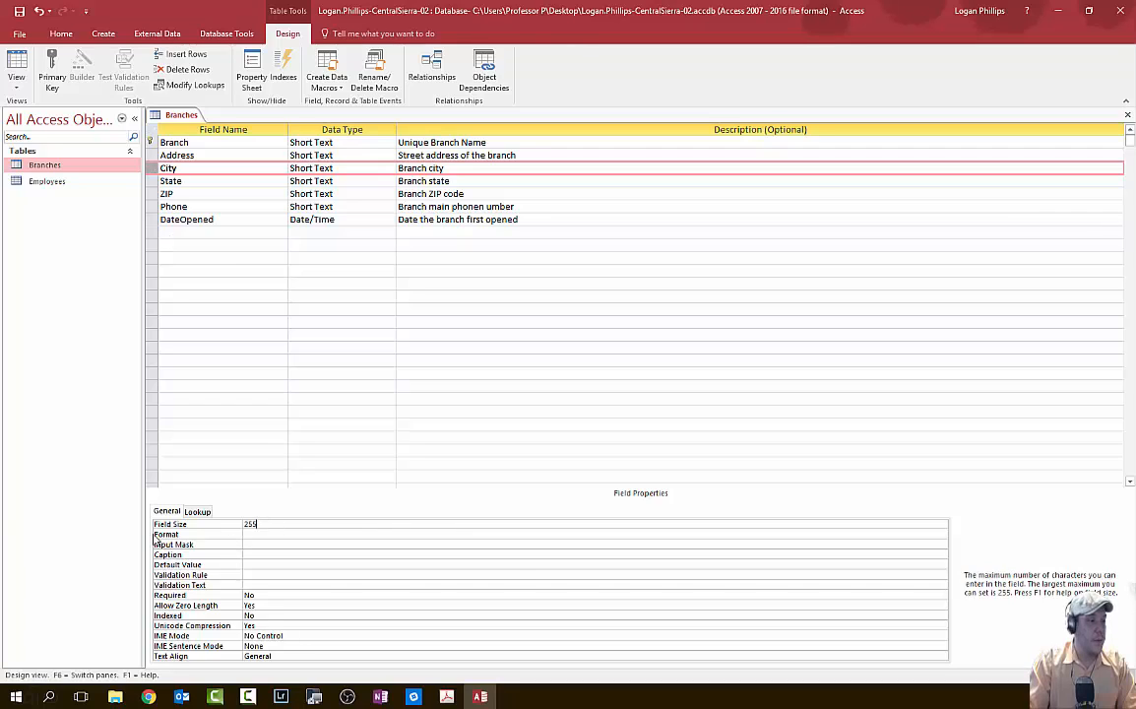
key("F2")
key("BackSpace")
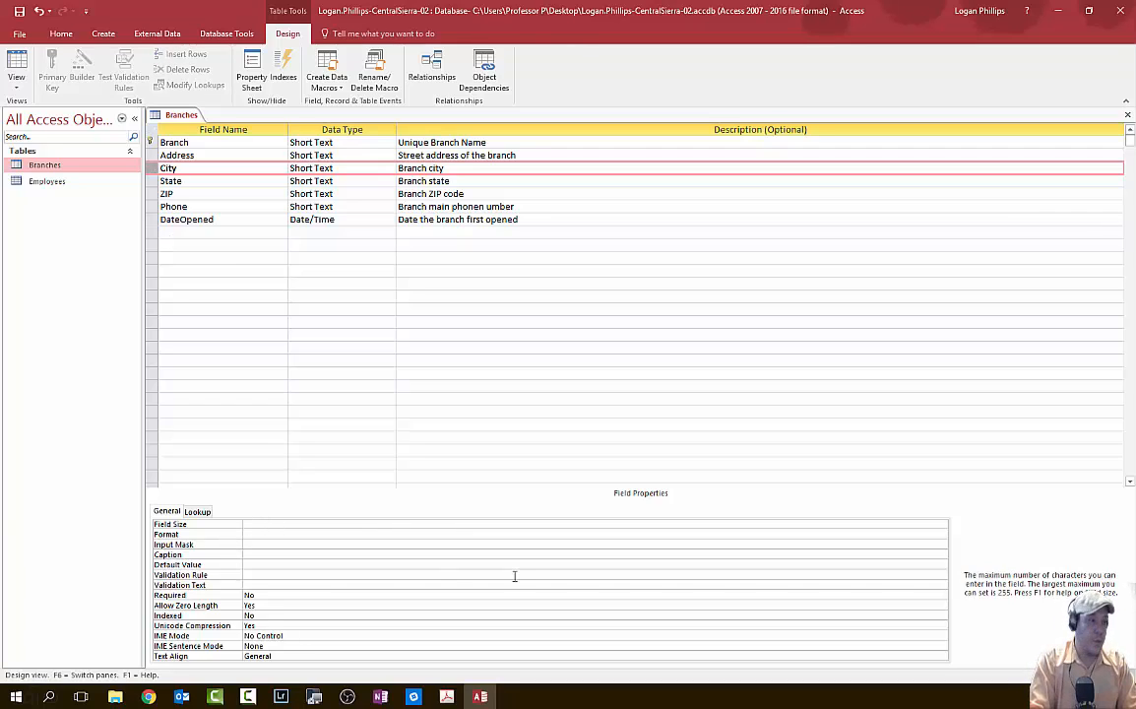
left_click(289, 597)
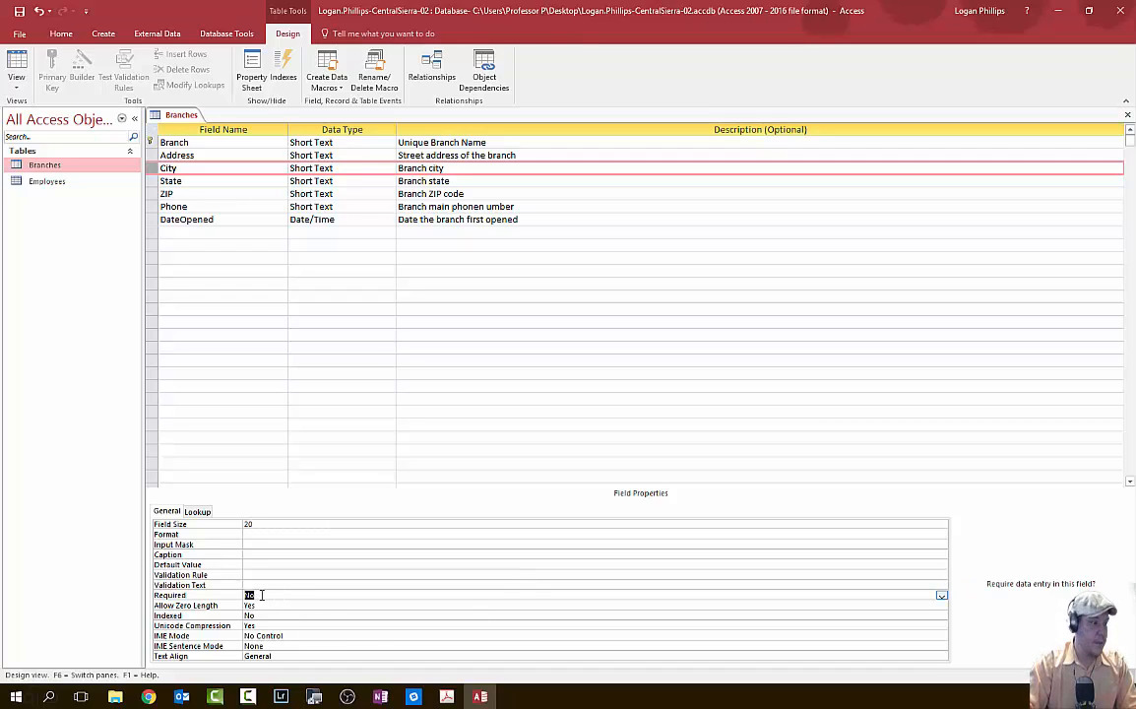
key("Up")
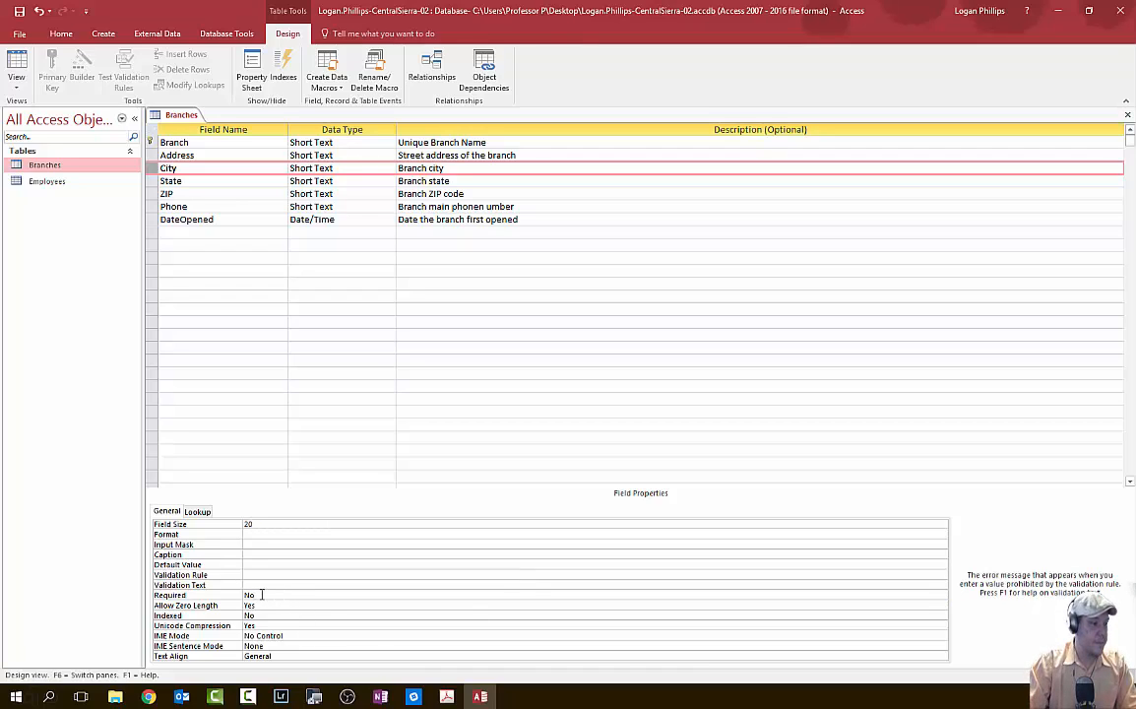
left_click(262, 594)
left_click(941, 596)
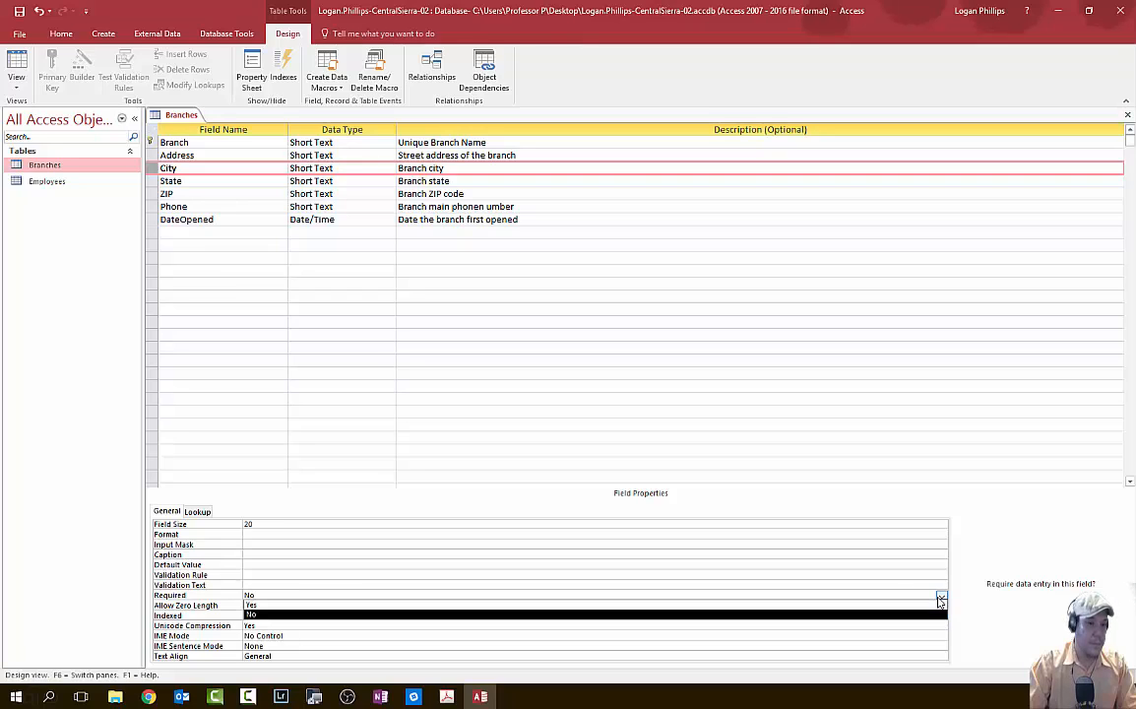
left_click(905, 605)
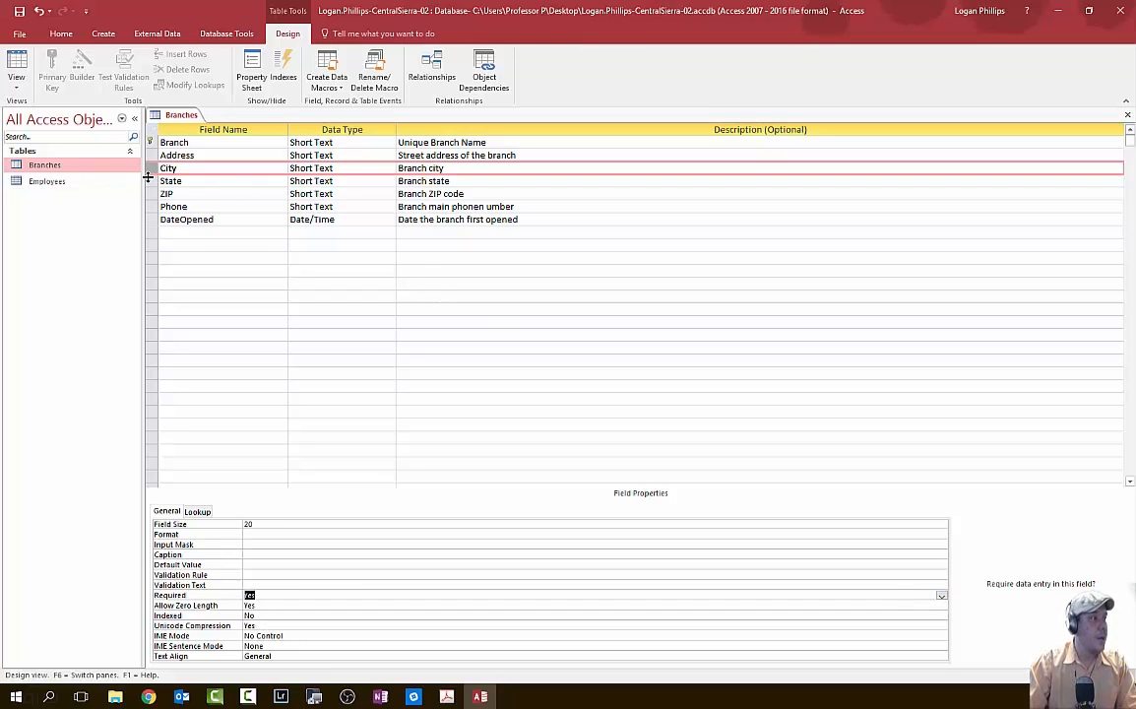
left_click(225, 182)
left_click(277, 522)
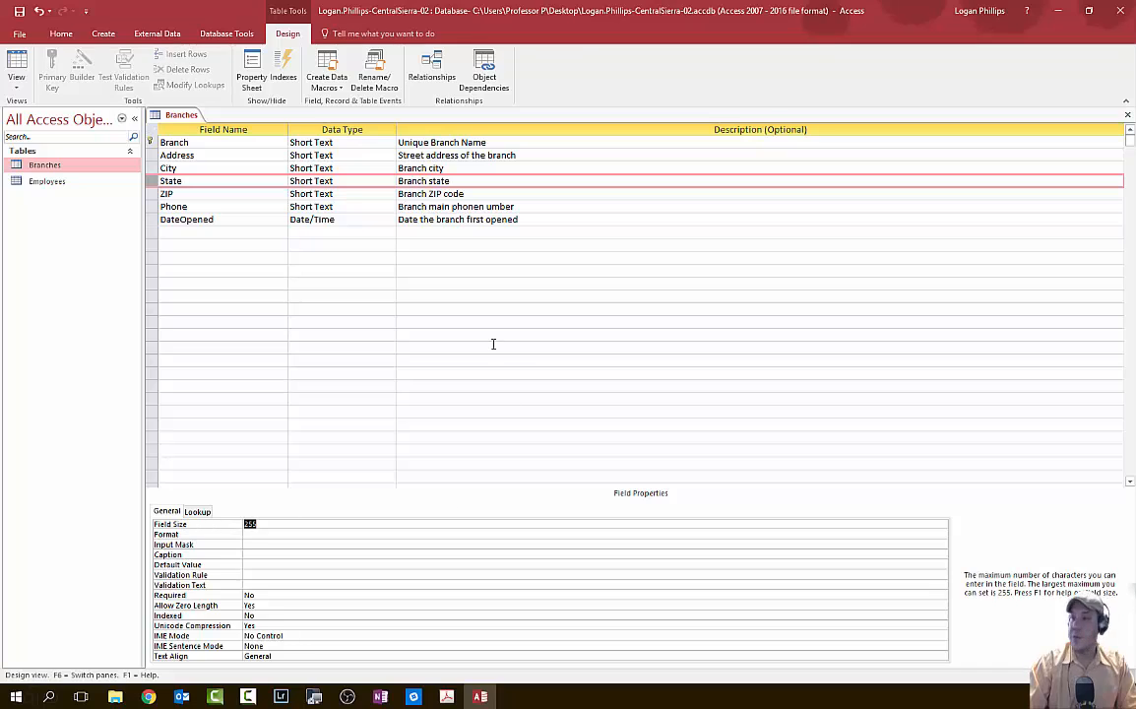
- Set State's Field Size to 2 and its Required property to Yes
type("2")
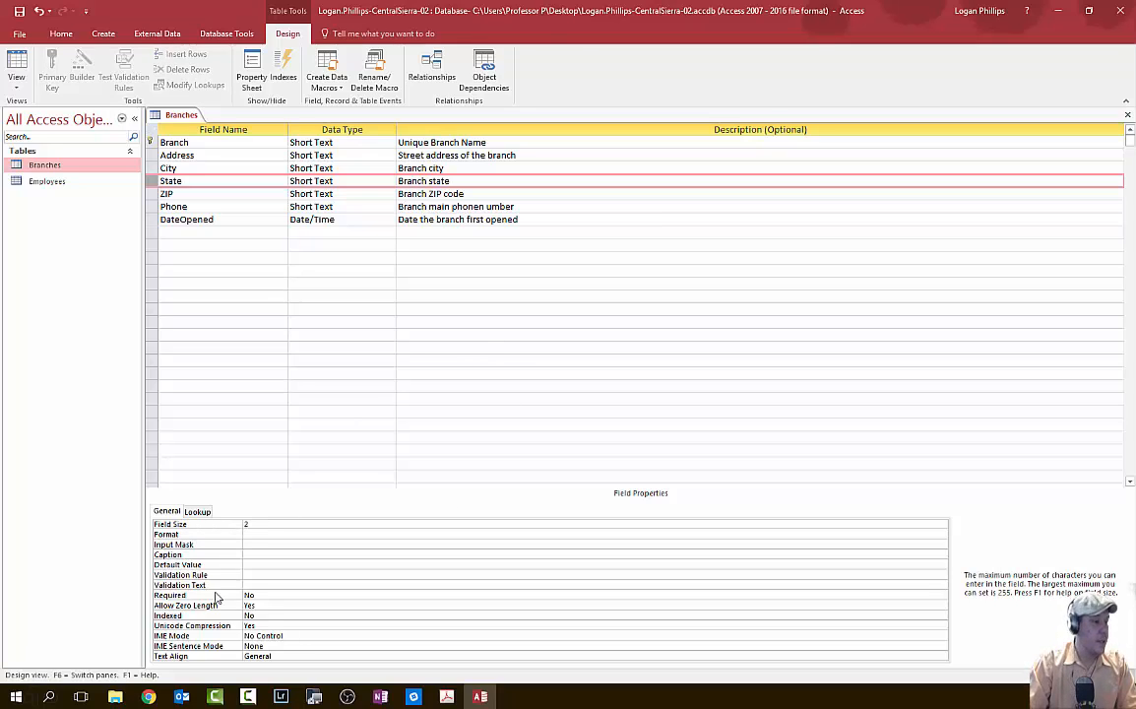
left_click(248, 594)
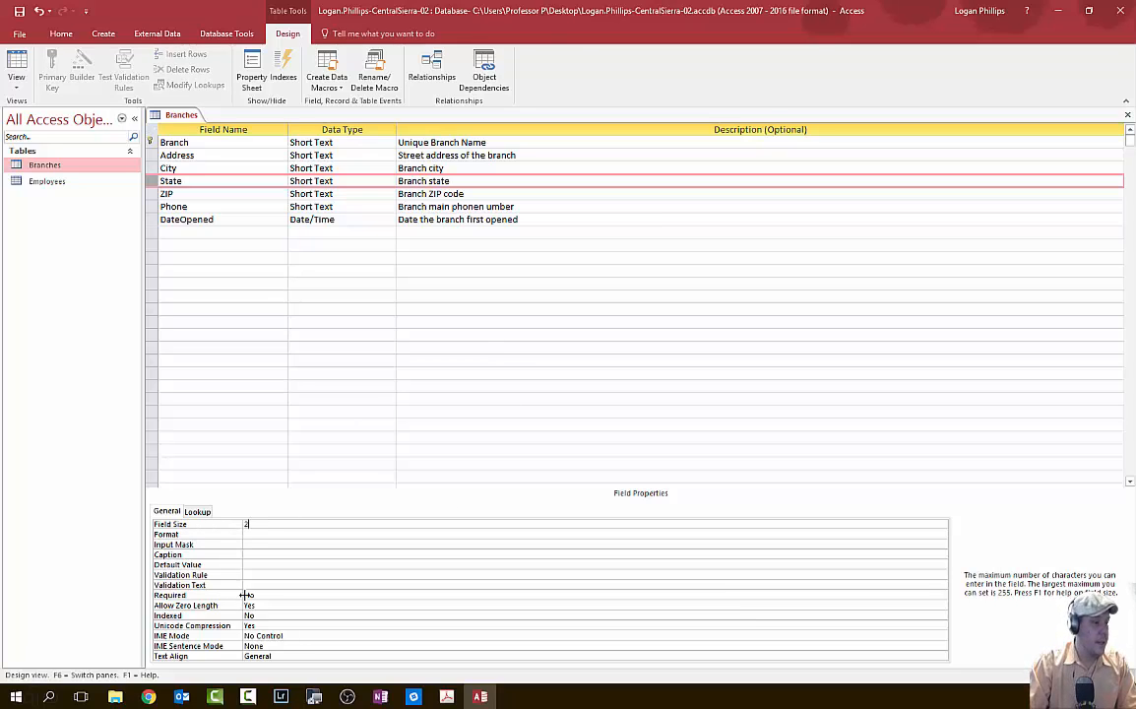
left_click(941, 605)
left_click(935, 625)
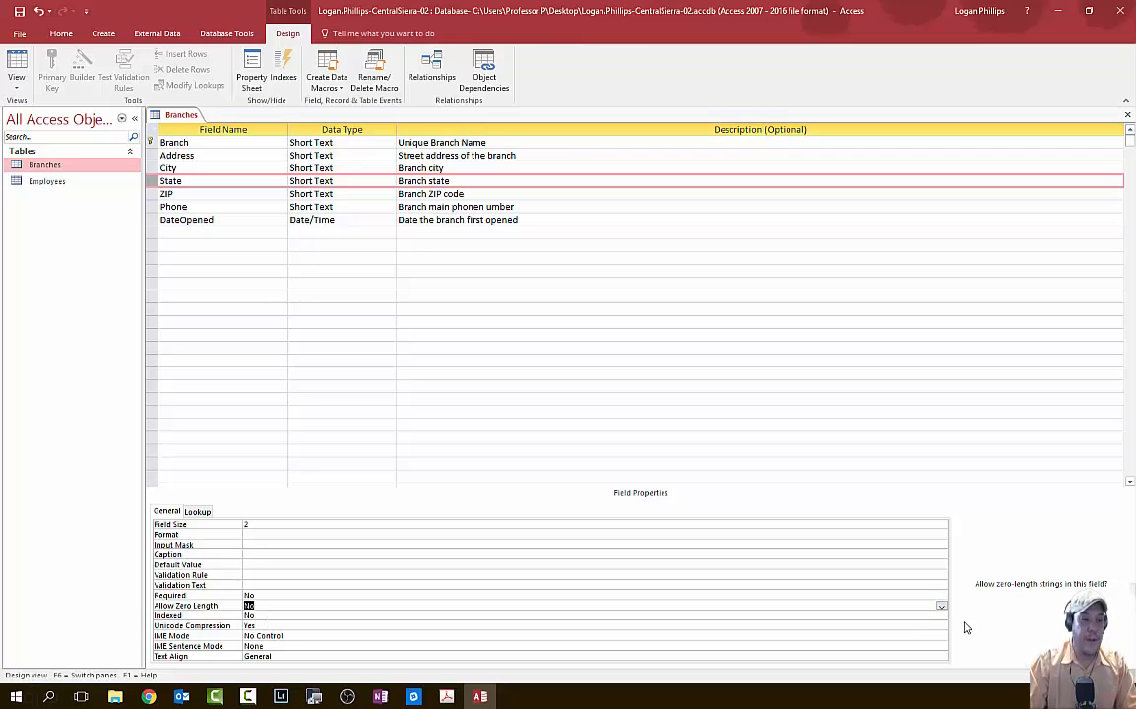
left_click(941, 606)
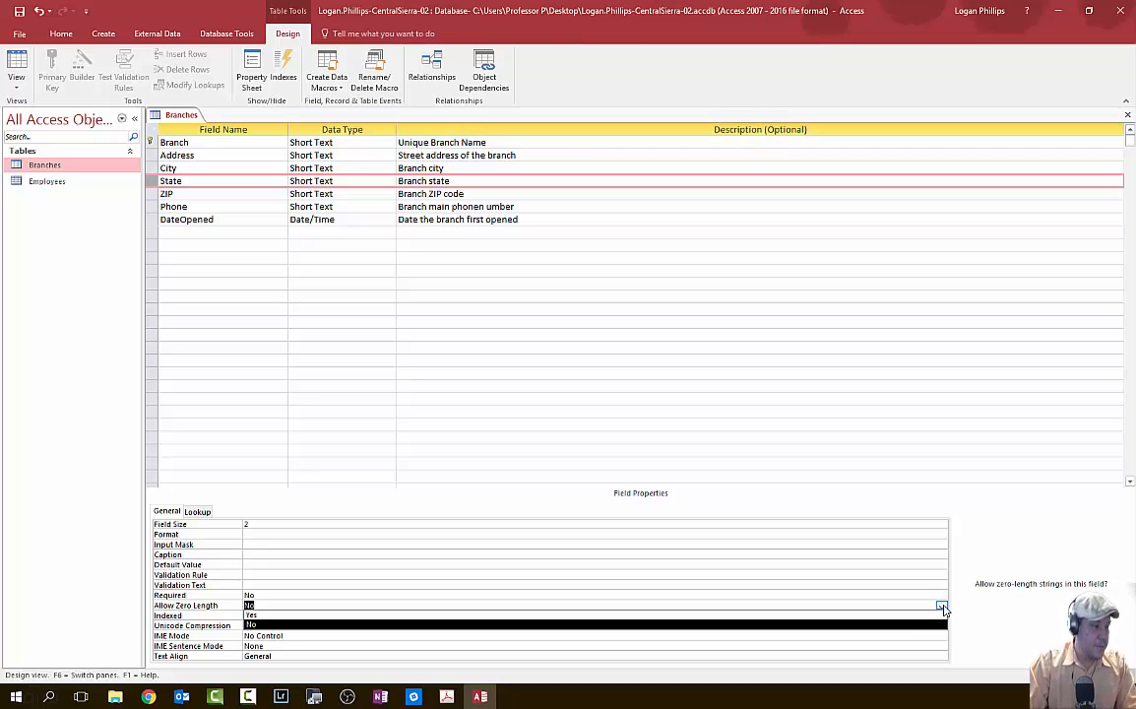
left_click(942, 606)
left_click(941, 606)
left_click(942, 594)
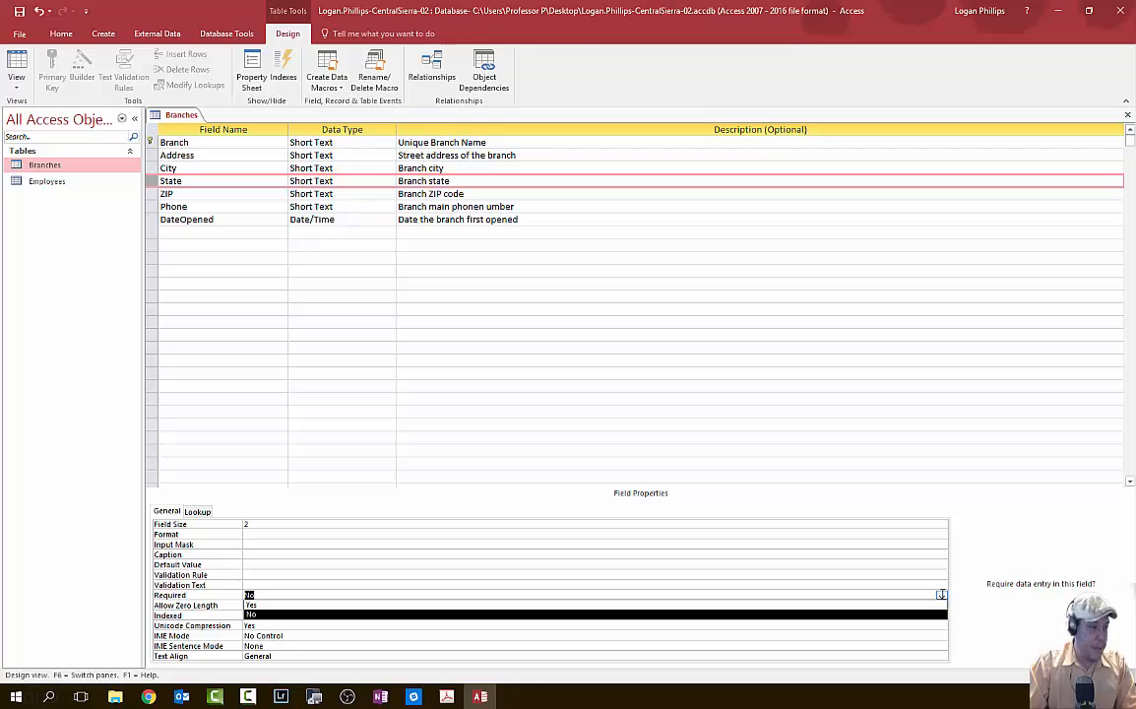
left_click(942, 597)
left_click(941, 595)
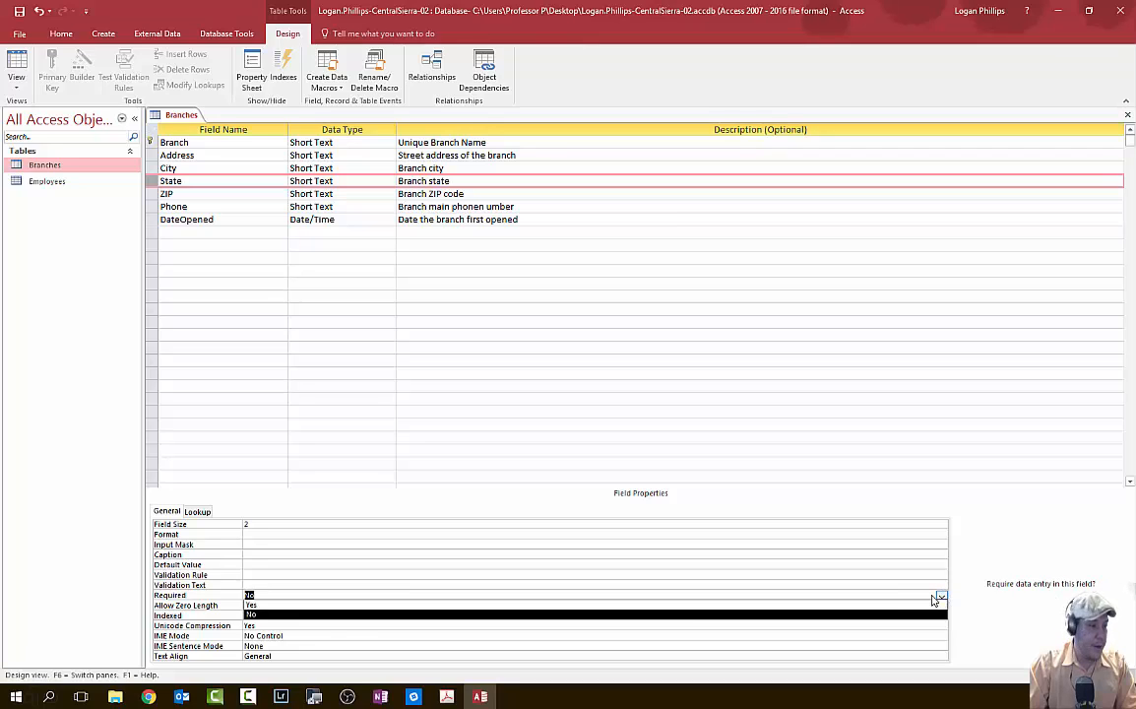
left_click(360, 605)
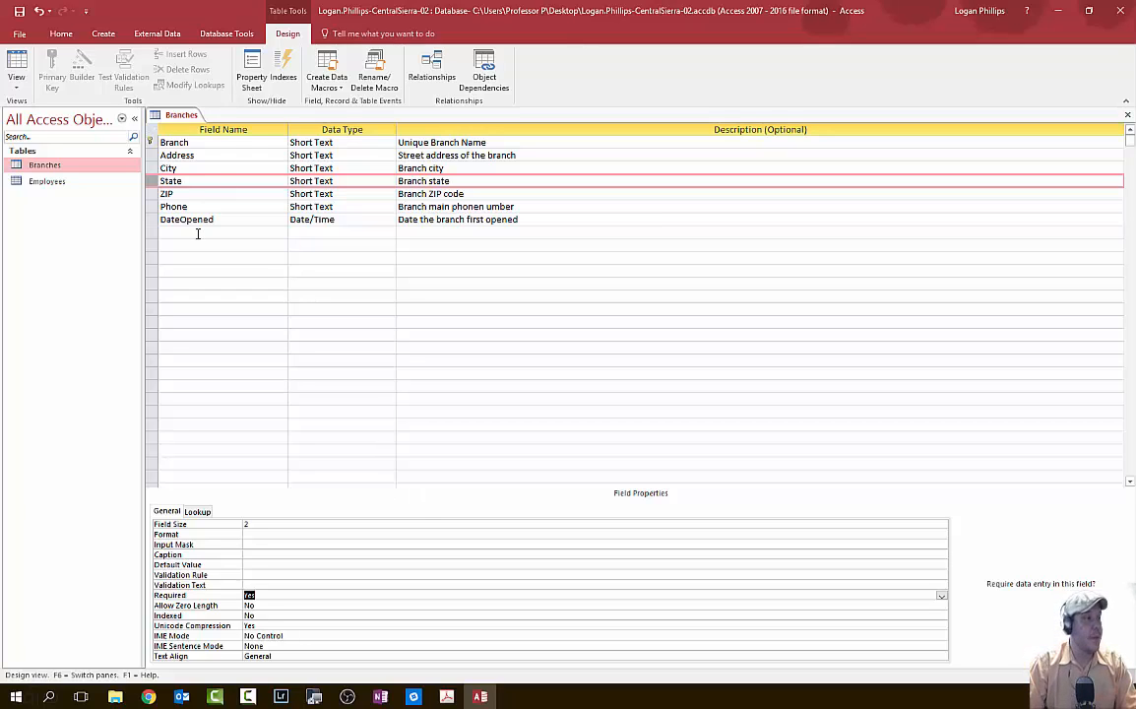
- Restore State's Allow Zero Length setting to Yes
left_click(163, 194)
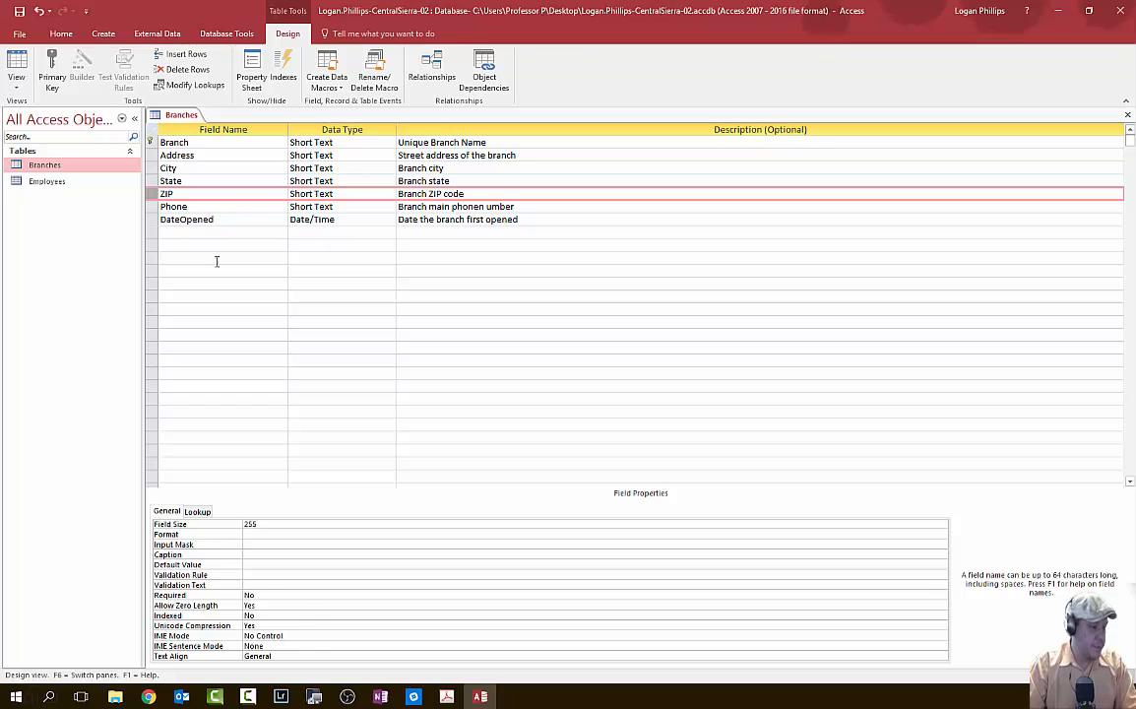
left_click(151, 180)
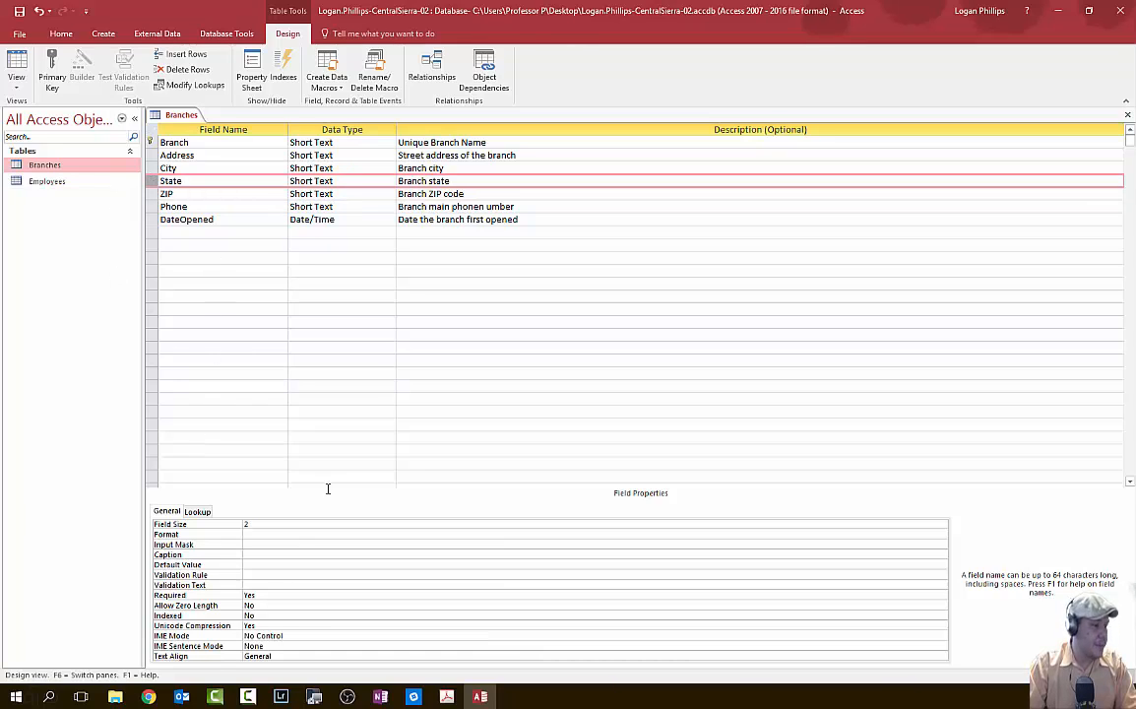
left_click(260, 604)
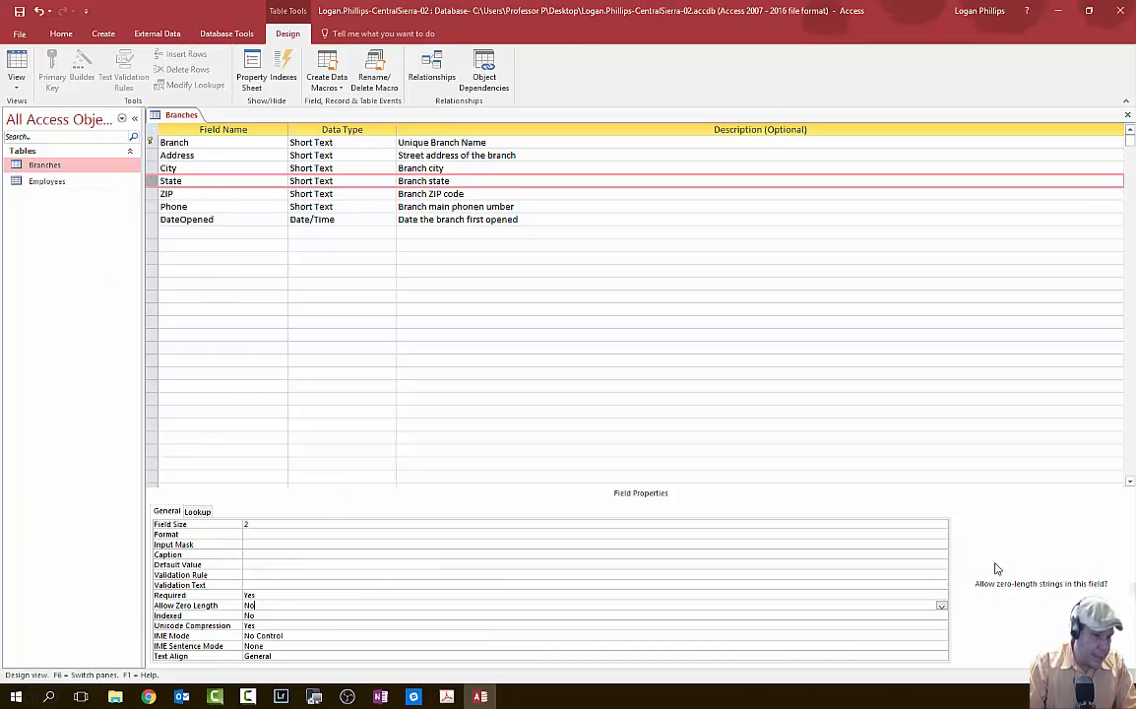
left_click(941, 606)
left_click(930, 615)
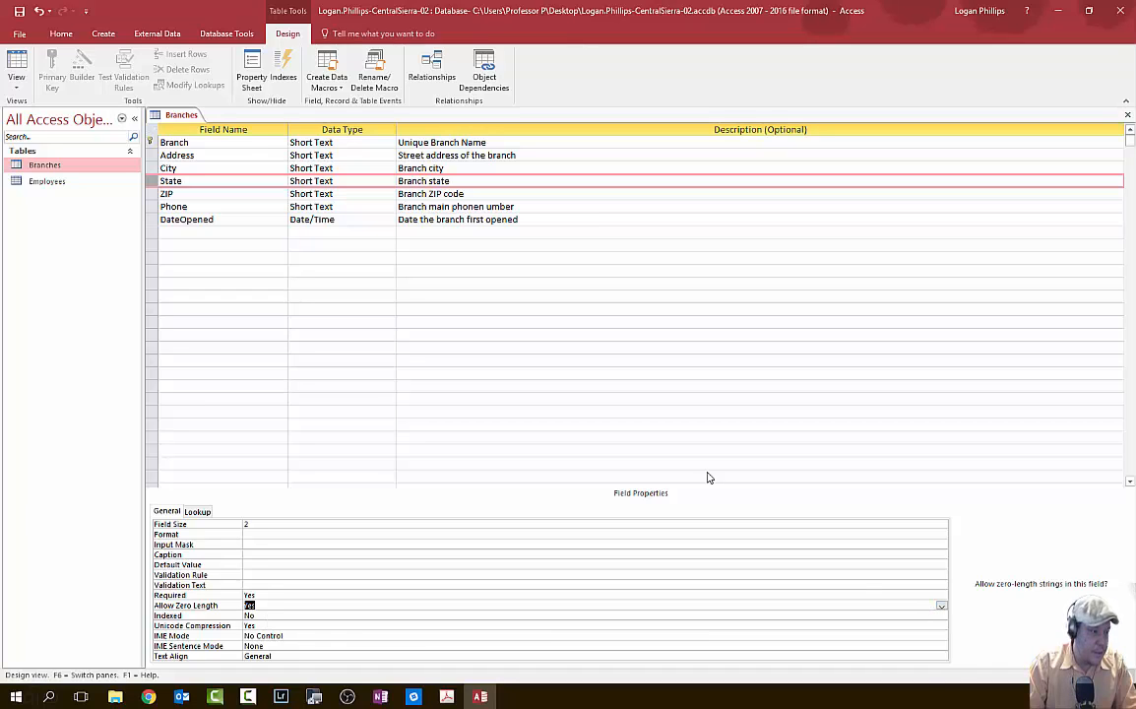
left_click(151, 194)
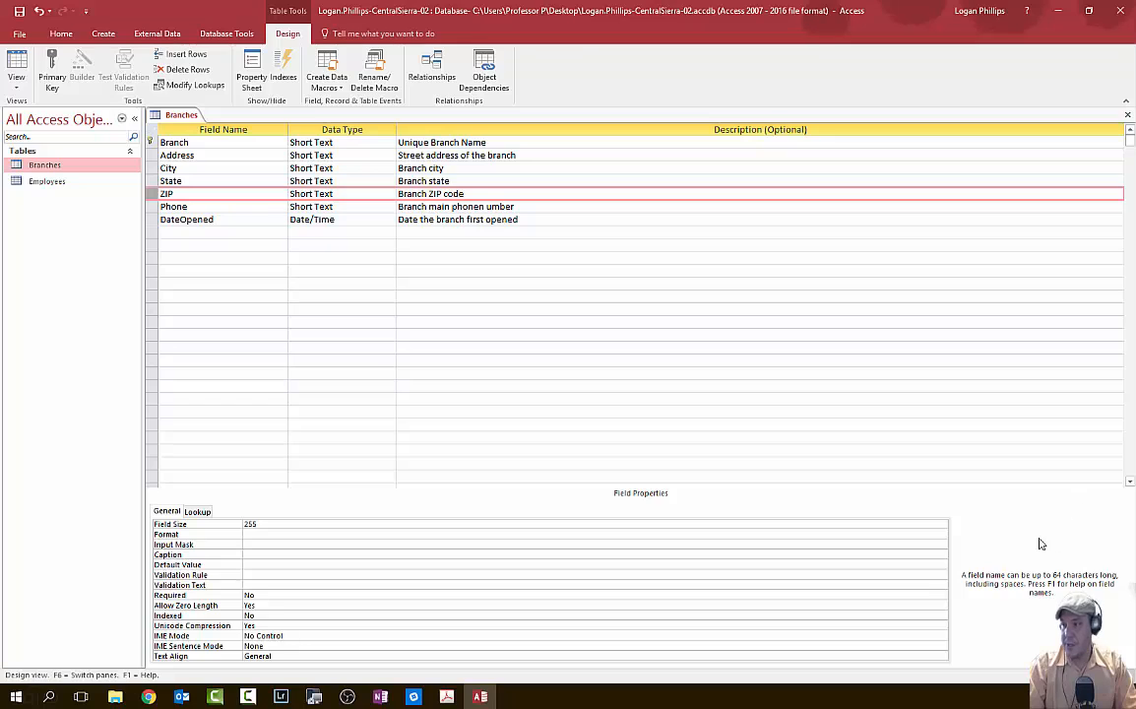
- Set ZIP's Field Size to 9 and make it required
double_click(278, 524)
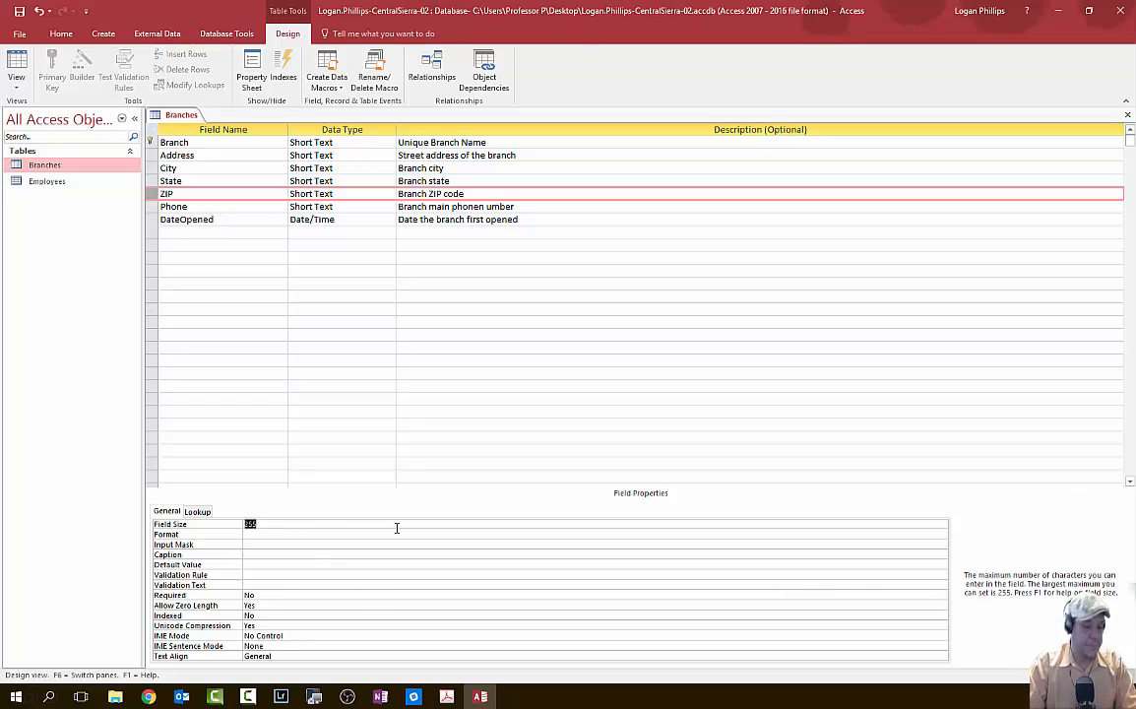
type("9")
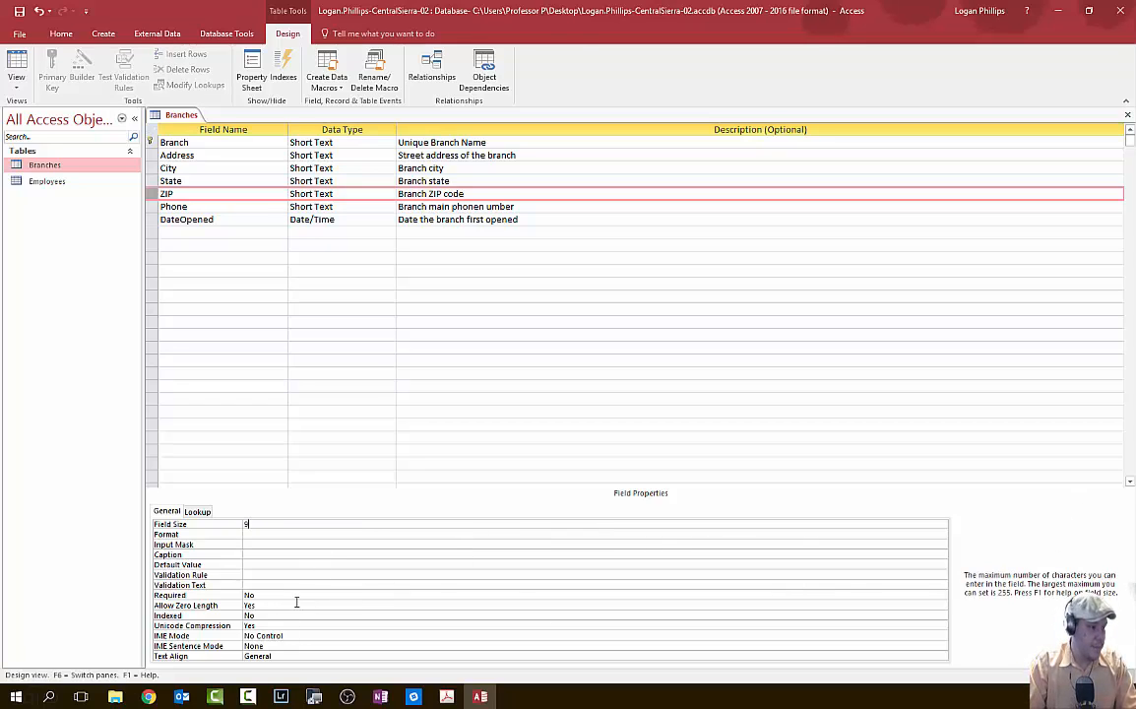
left_click(295, 594)
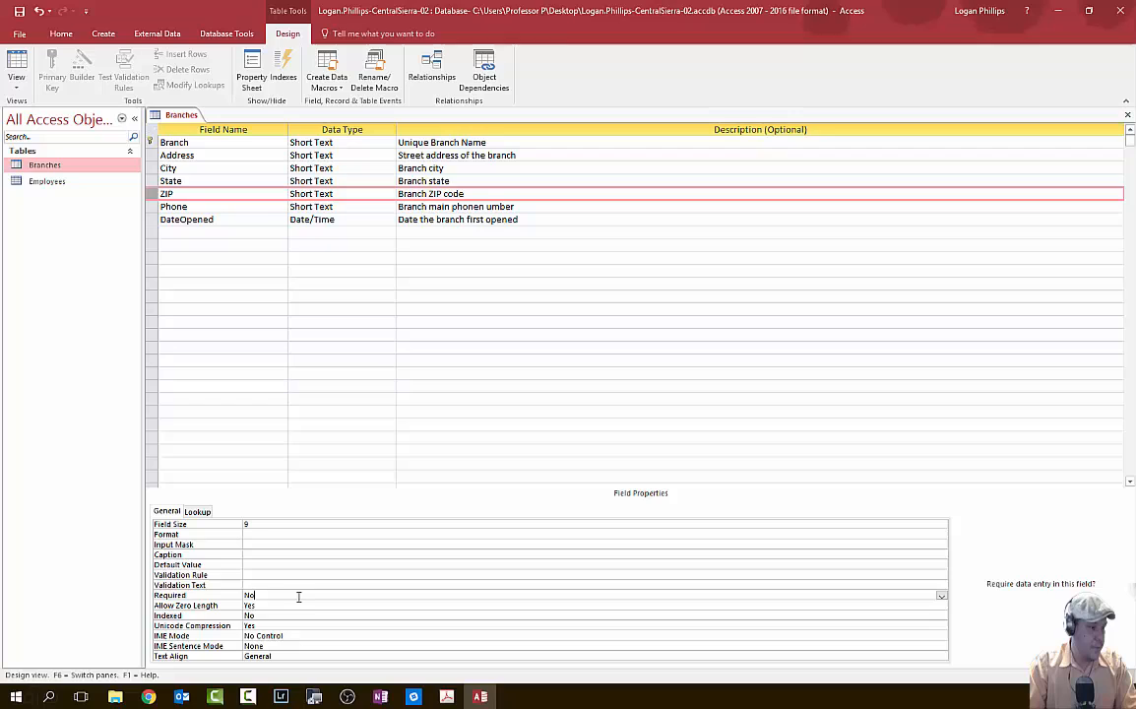
left_click(941, 595)
left_click(930, 605)
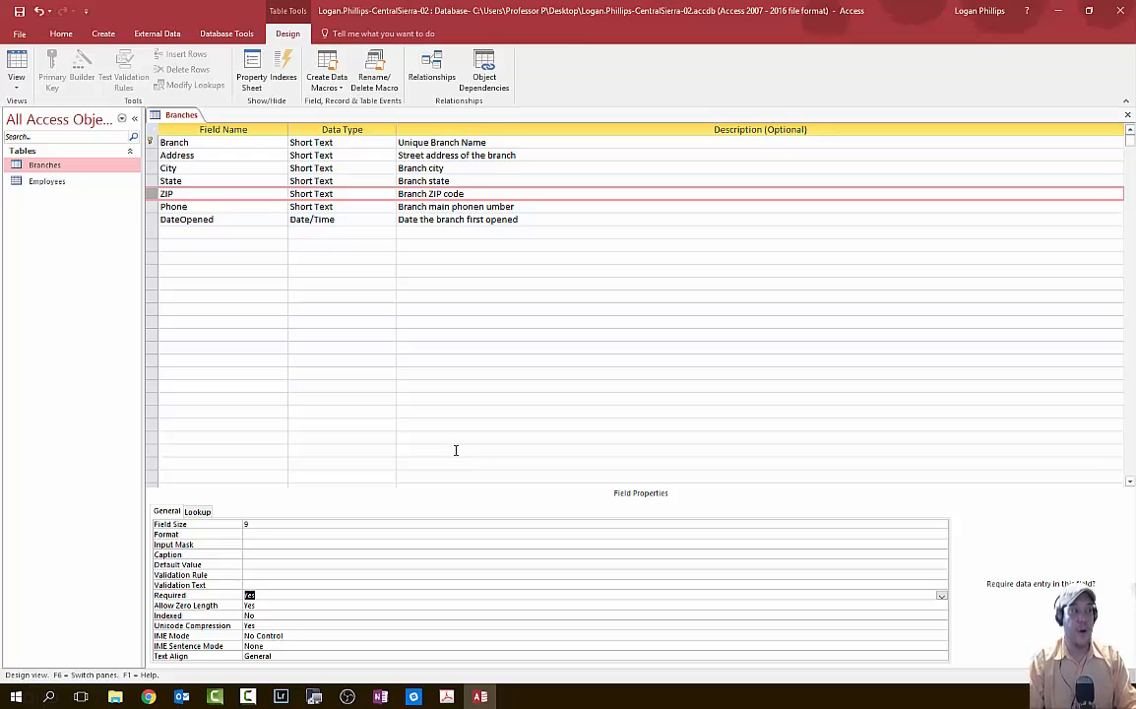
- Set Phone's Field Size to 10 and its Required property to Yes
left_click(155, 210)
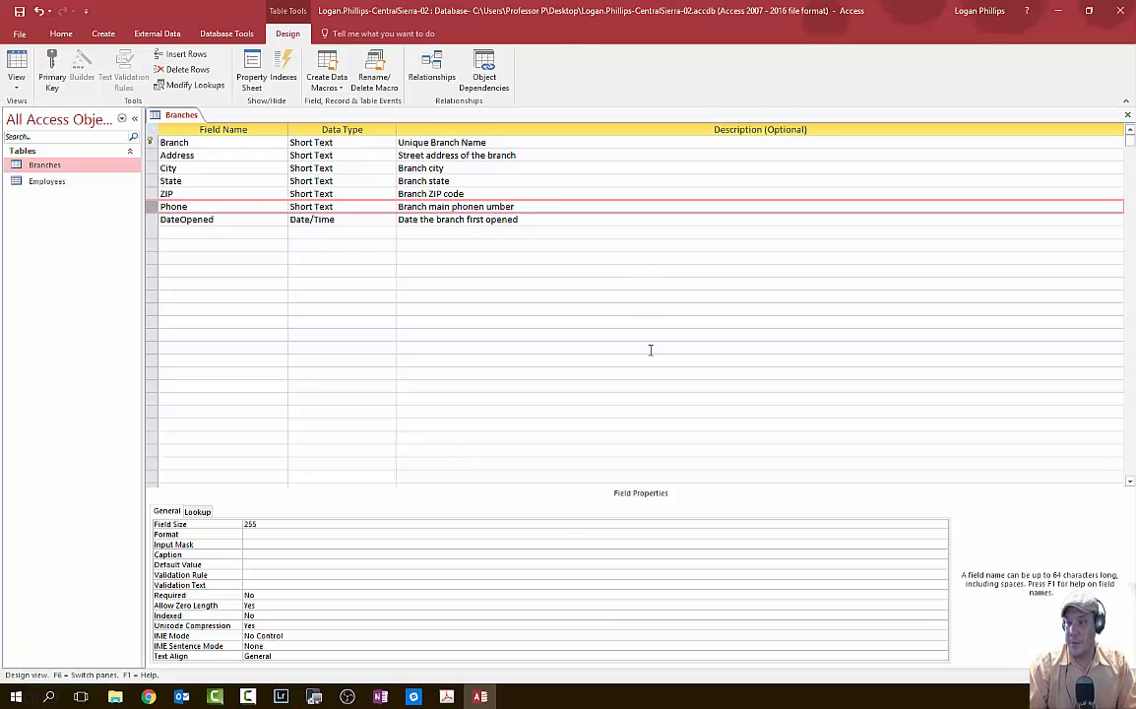
left_click(266, 523)
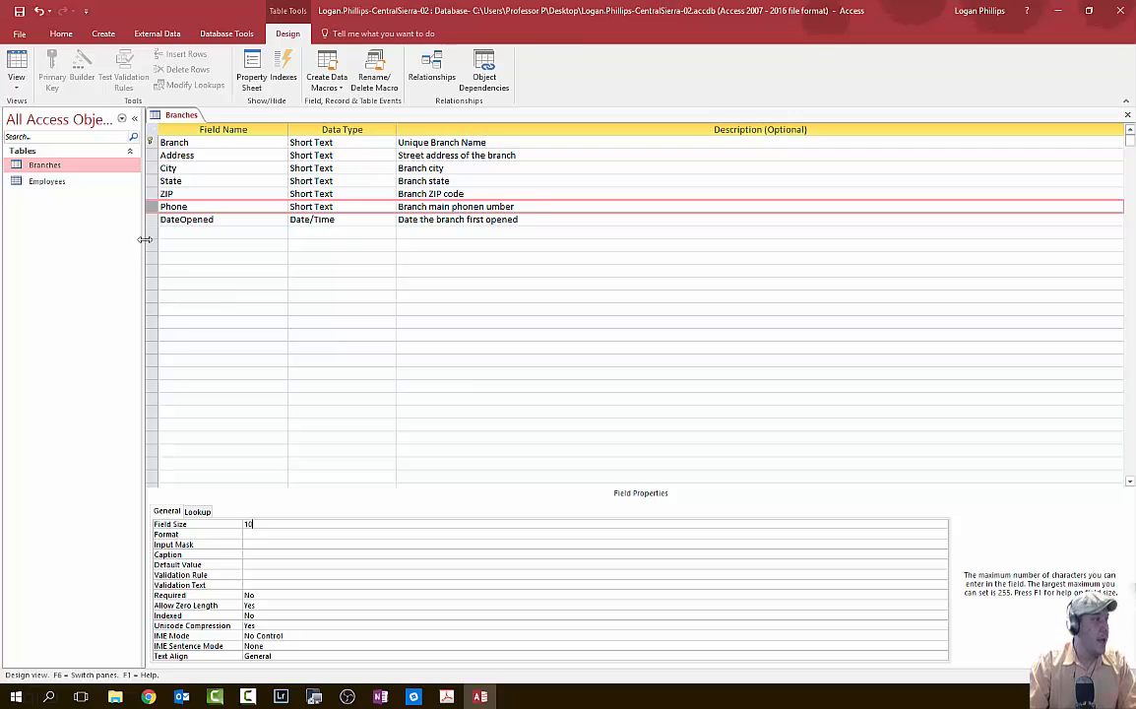
left_click(257, 594)
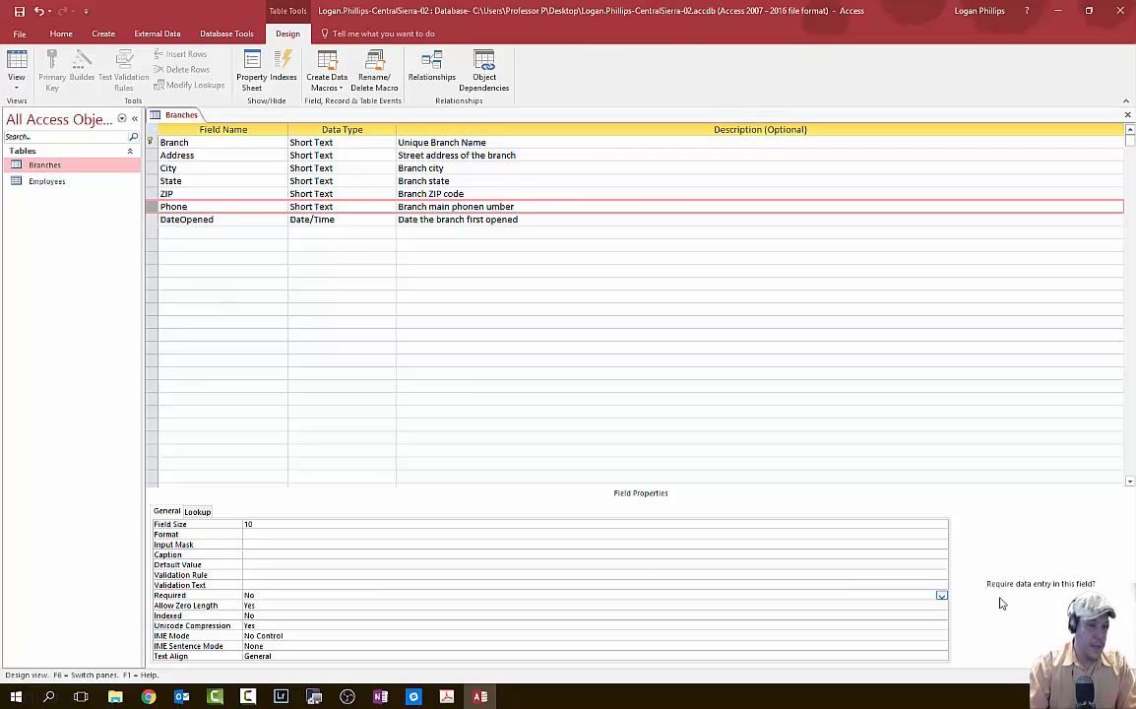
left_click(942, 595)
left_click(927, 605)
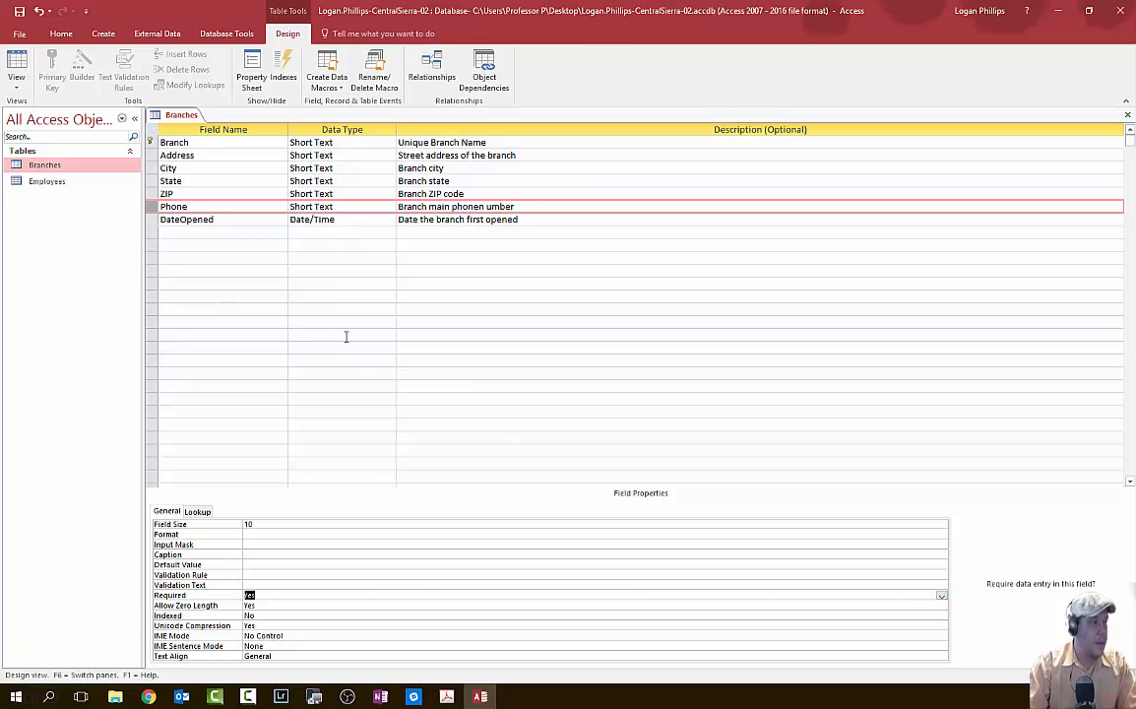
left_click(154, 222)
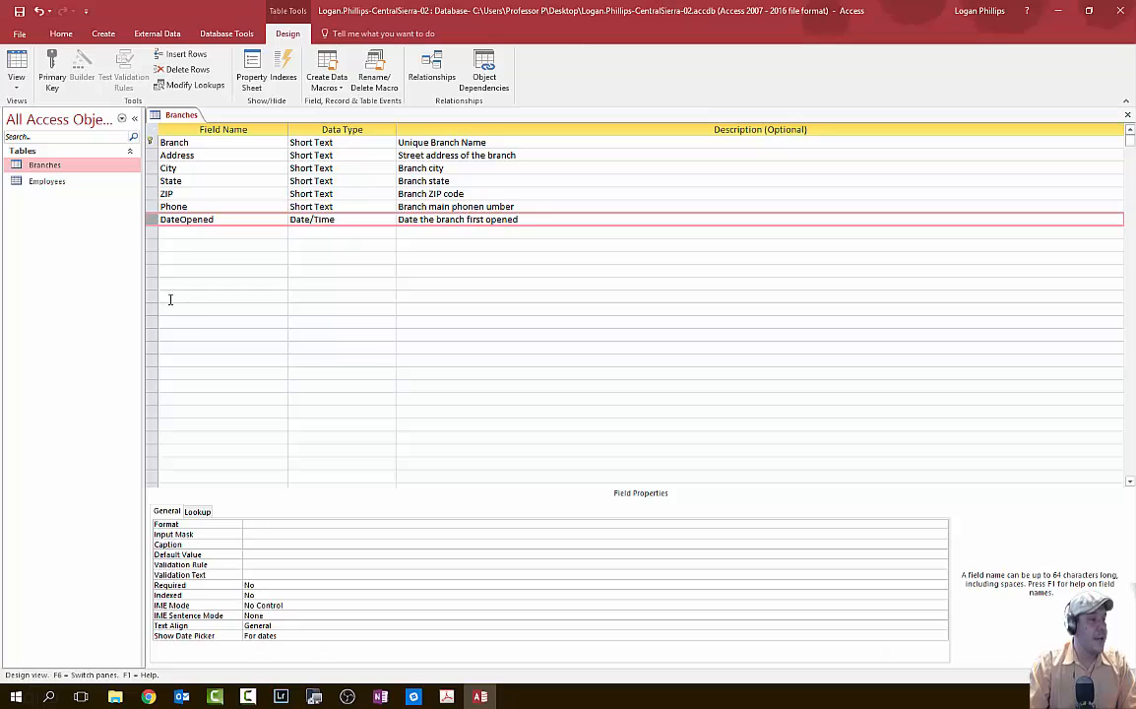
- Choose Medium Date as DateOpened's Format and set its Required property to Yes
left_click(258, 533)
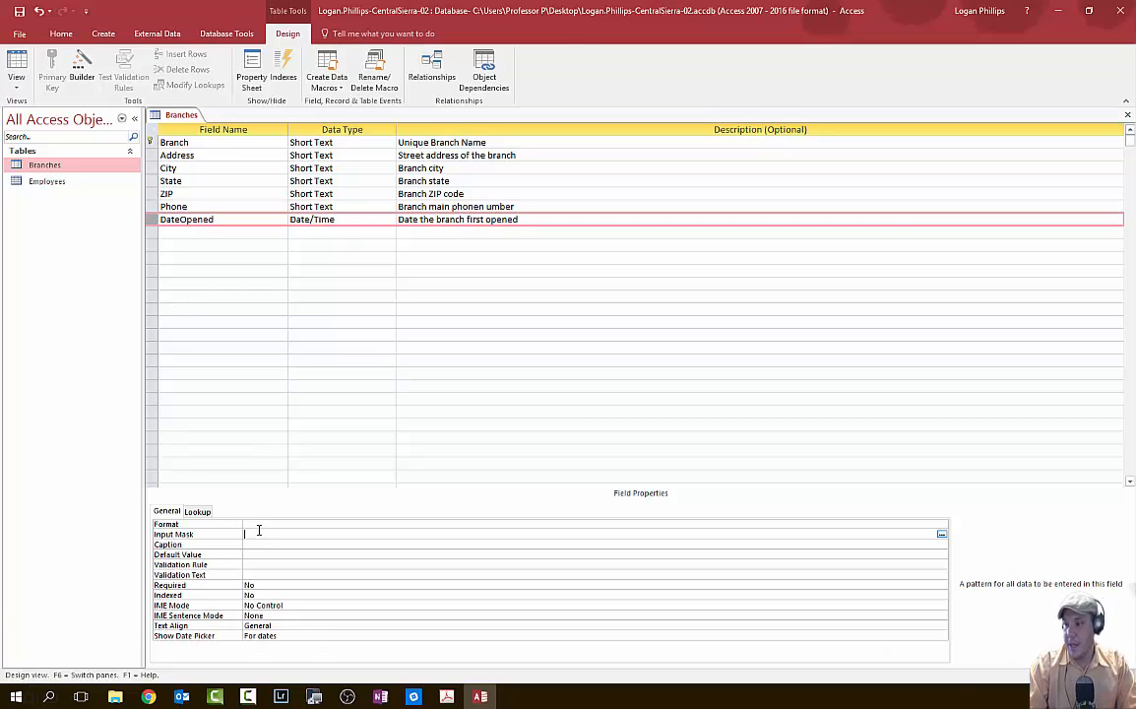
left_click(246, 524)
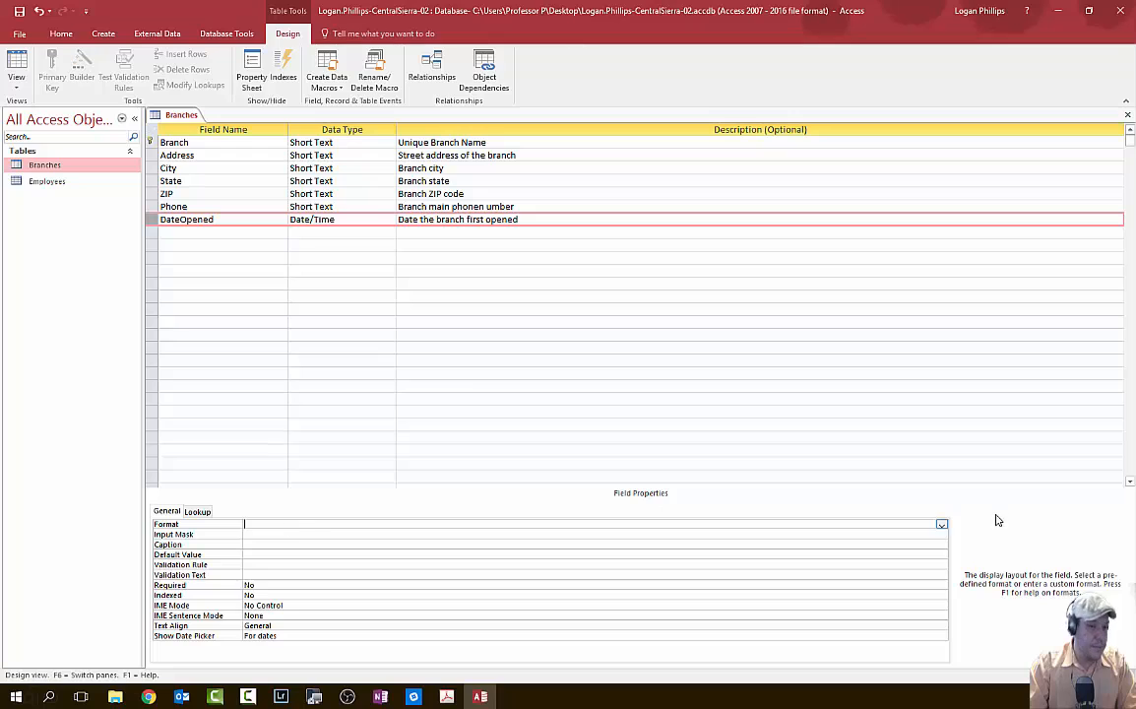
left_click(941, 525)
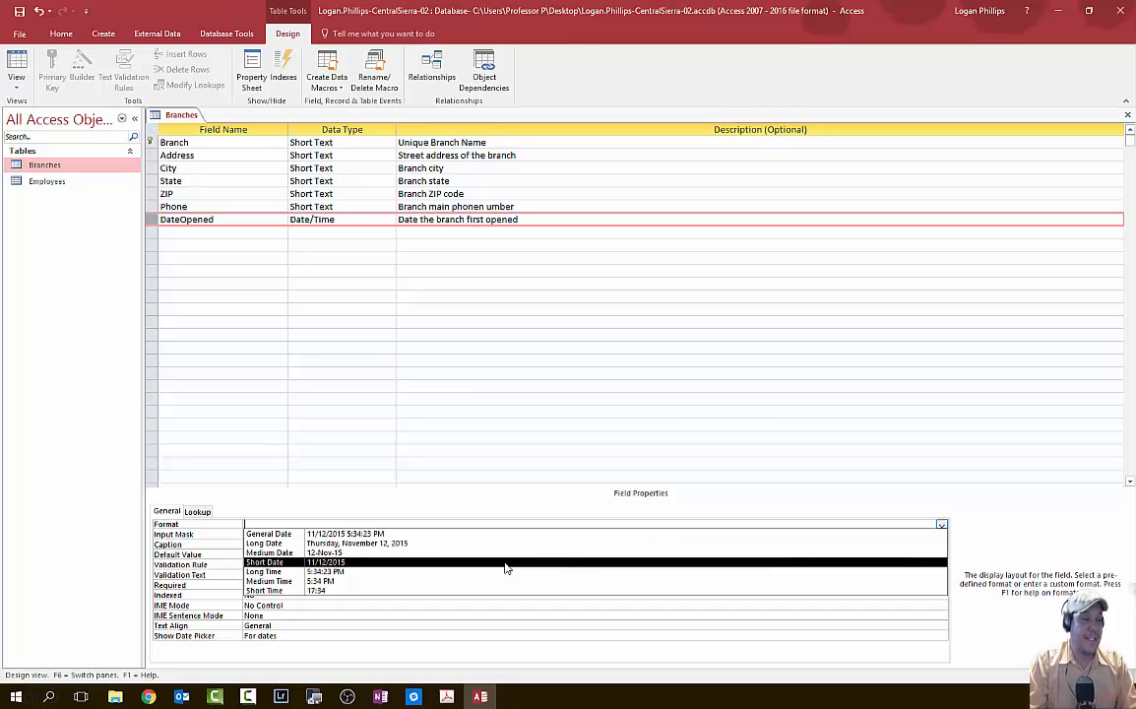
left_click(370, 553)
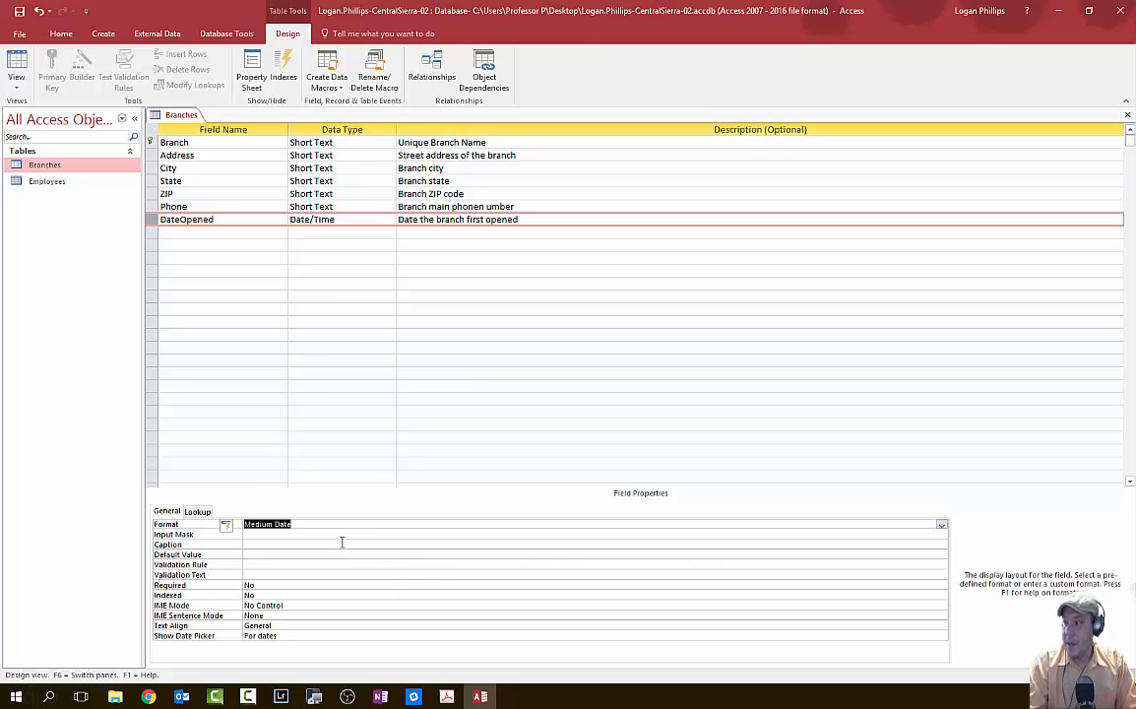
left_click(252, 585)
left_click(942, 586)
left_click(942, 595)
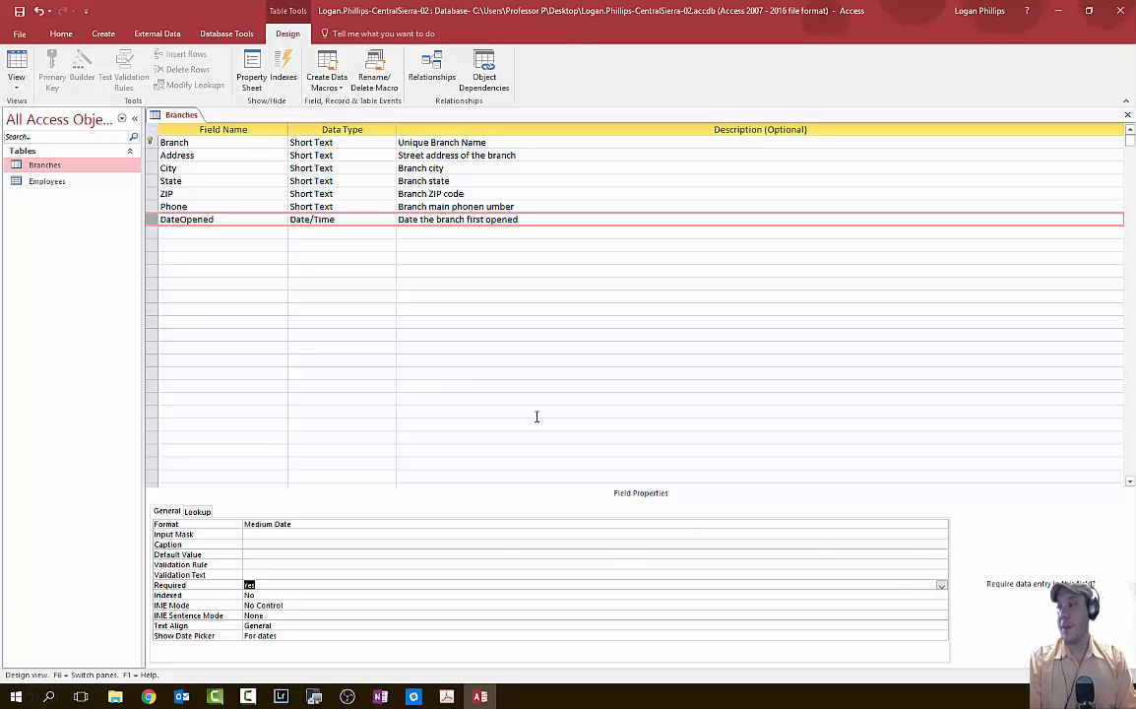
key("alt+Tab")
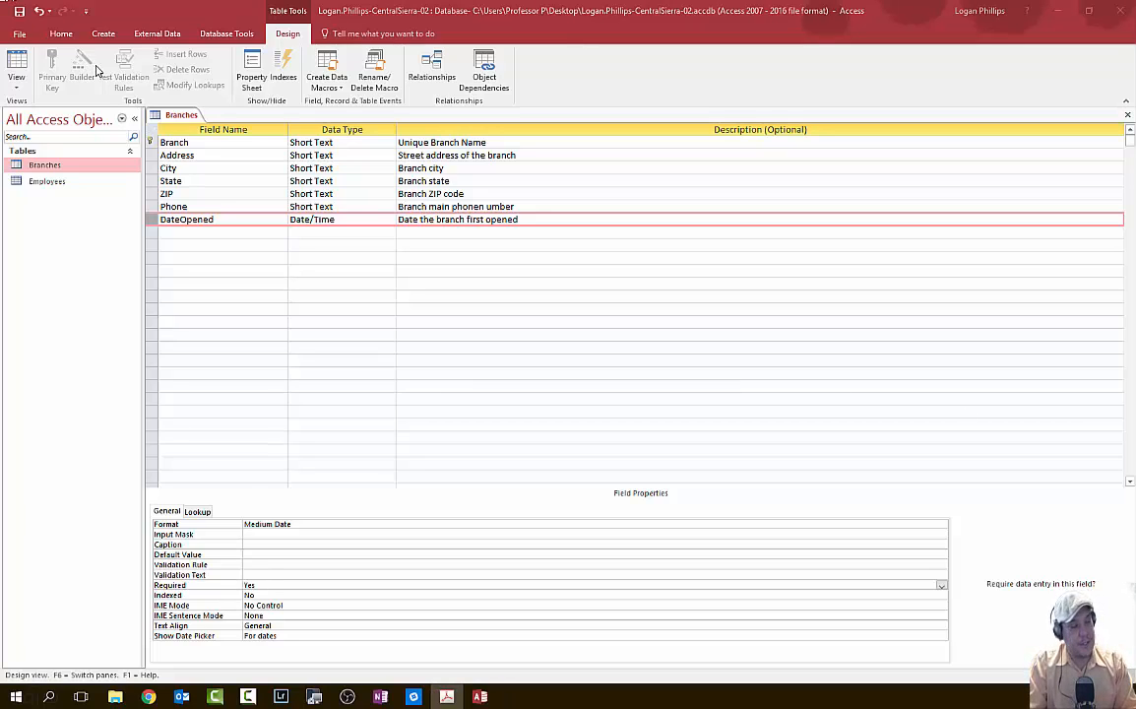
- Save the Branches table design from the Quick Access Toolbar
left_click(20, 12)
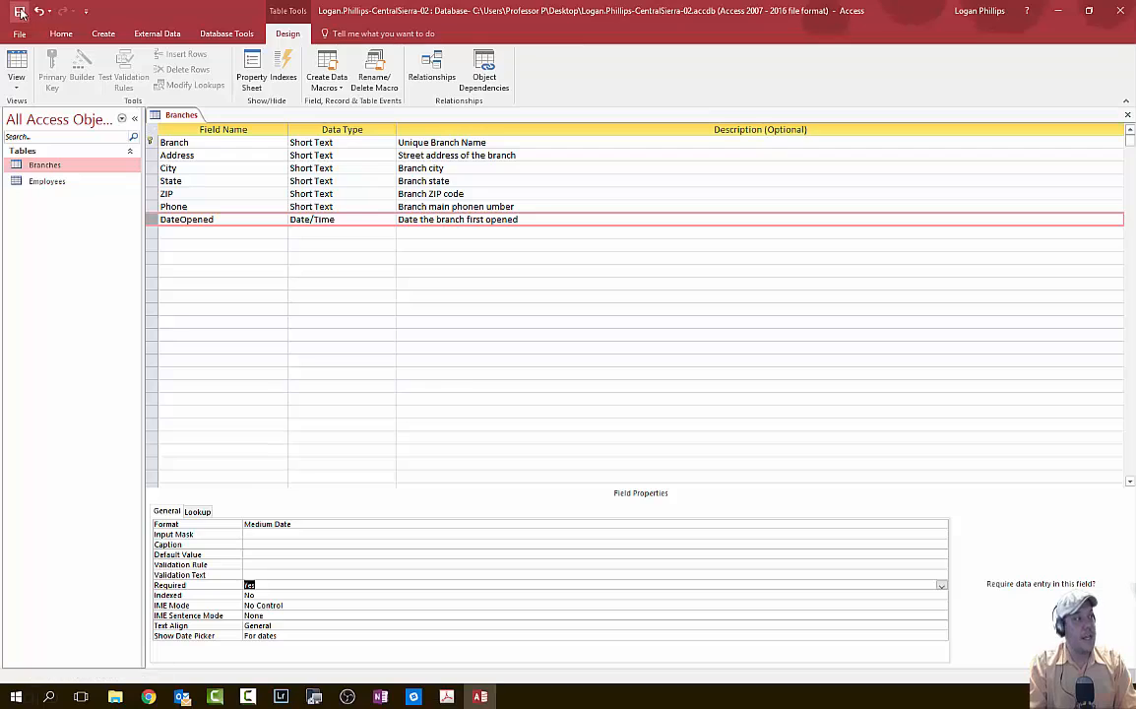
left_click(20, 12)
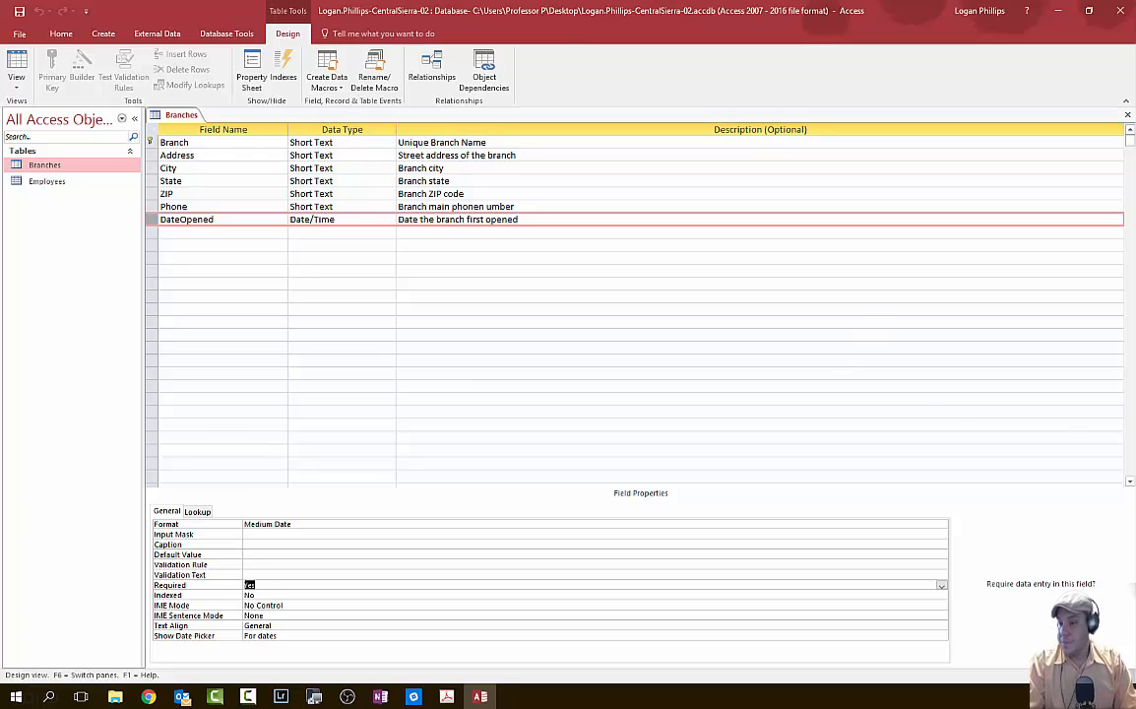
key("alt+Tab")
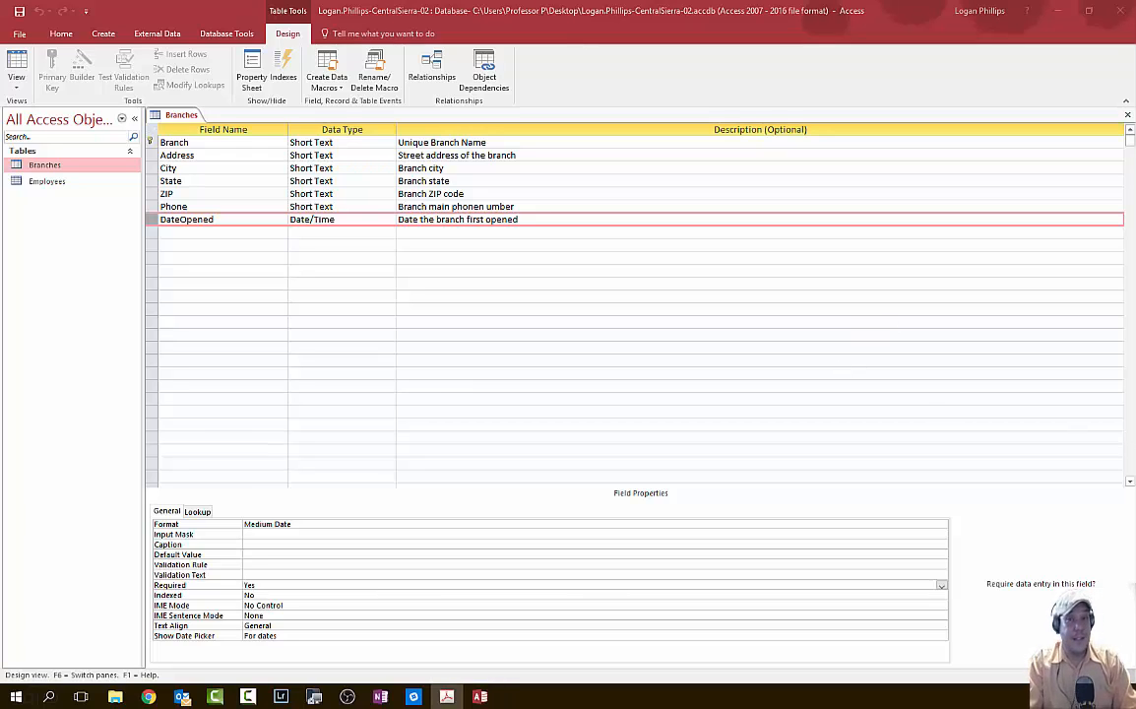
key("alt+Tab")
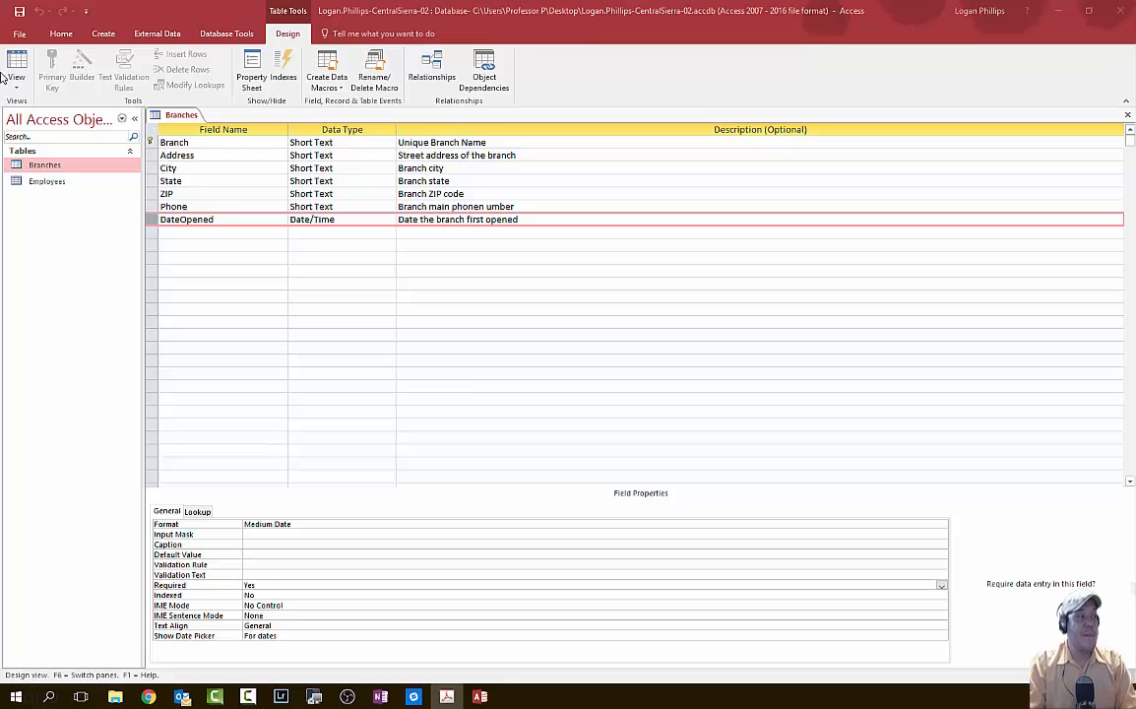
left_click(13, 90)
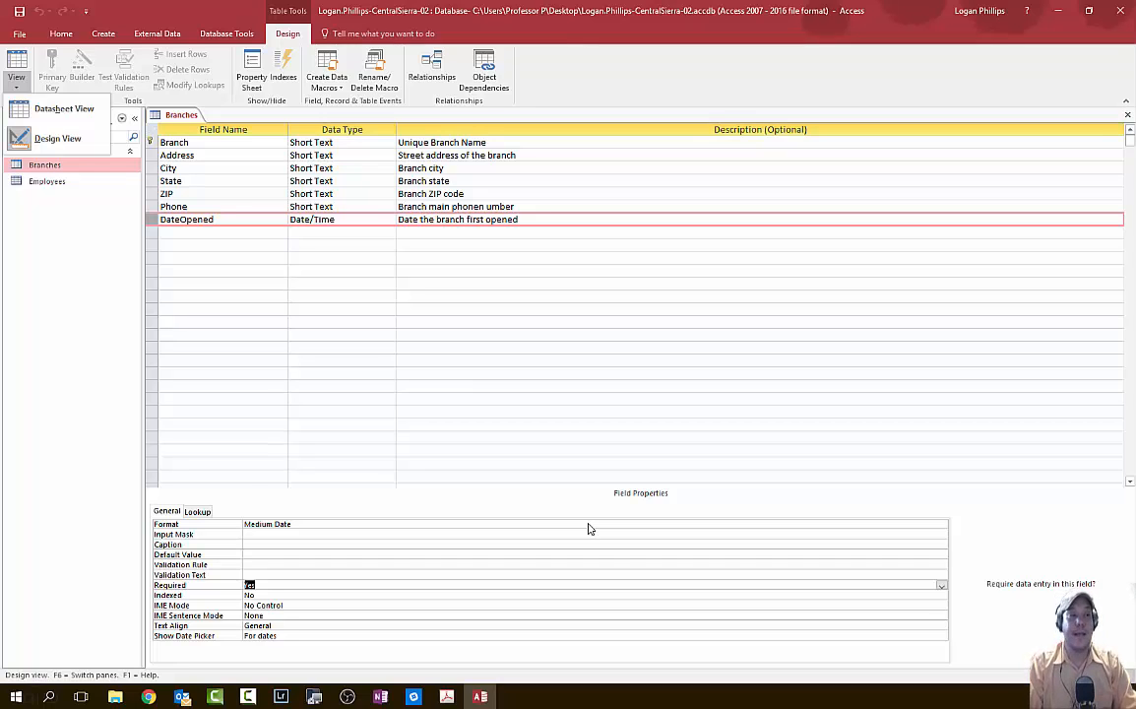
- View Branches in Datasheet View to check its seven empty columns, then return to Design View
left_click(45, 110)
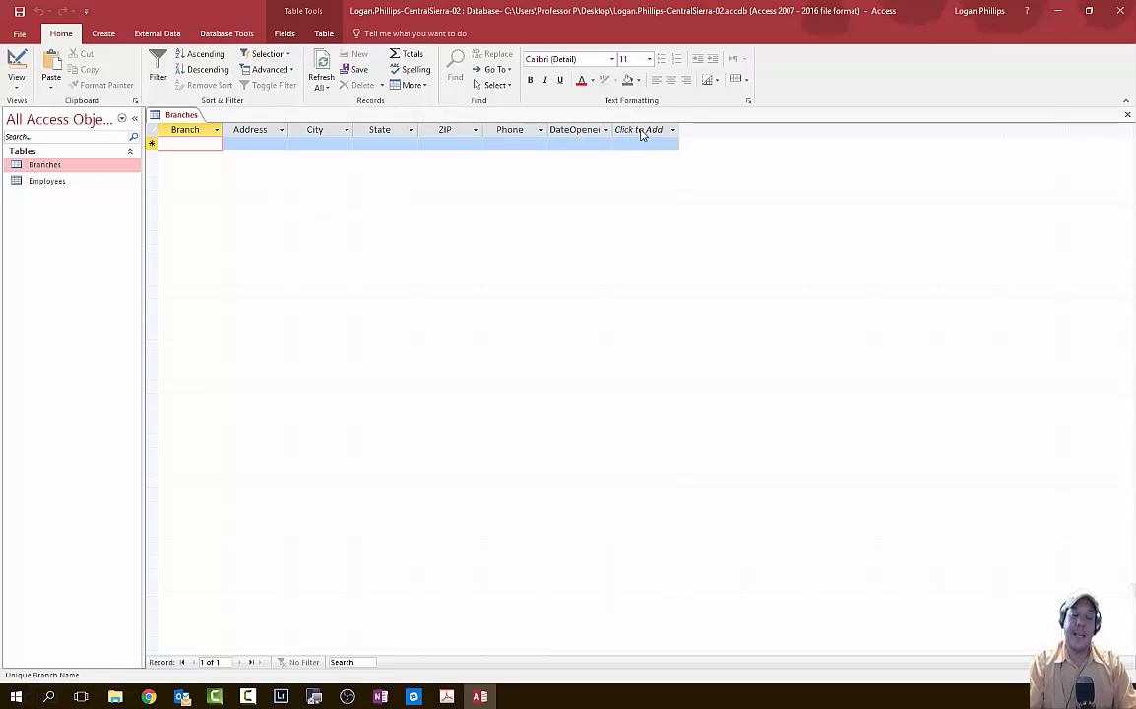
left_click(673, 130)
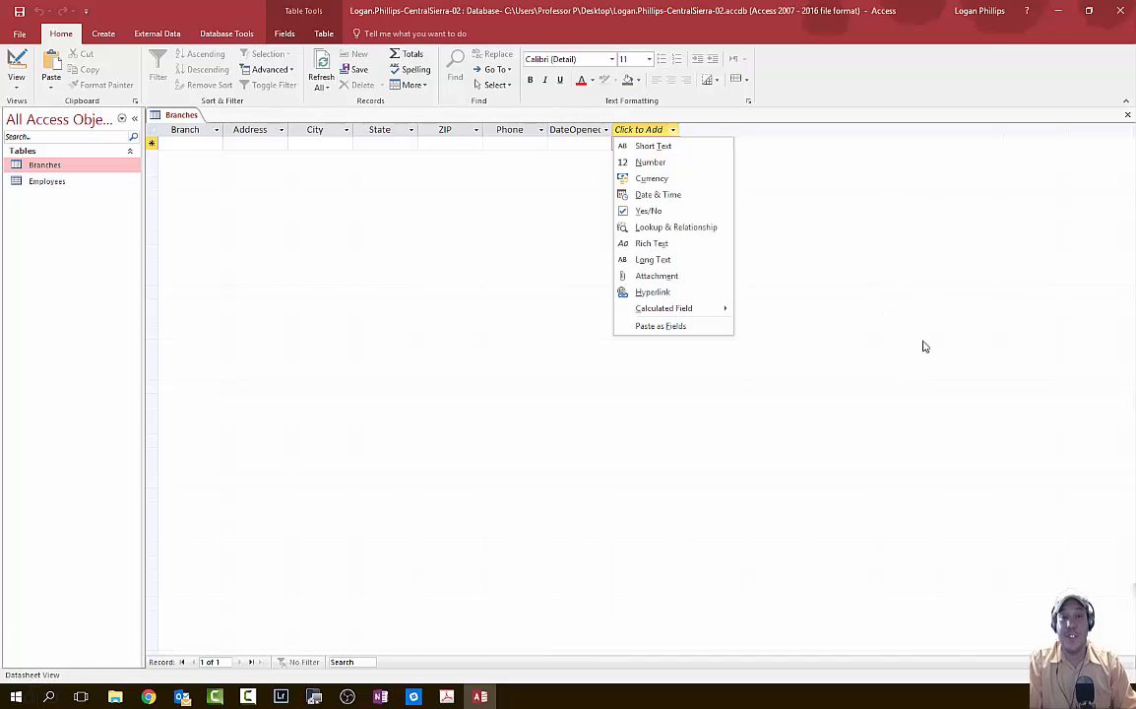
key("Escape")
left_click(17, 67)
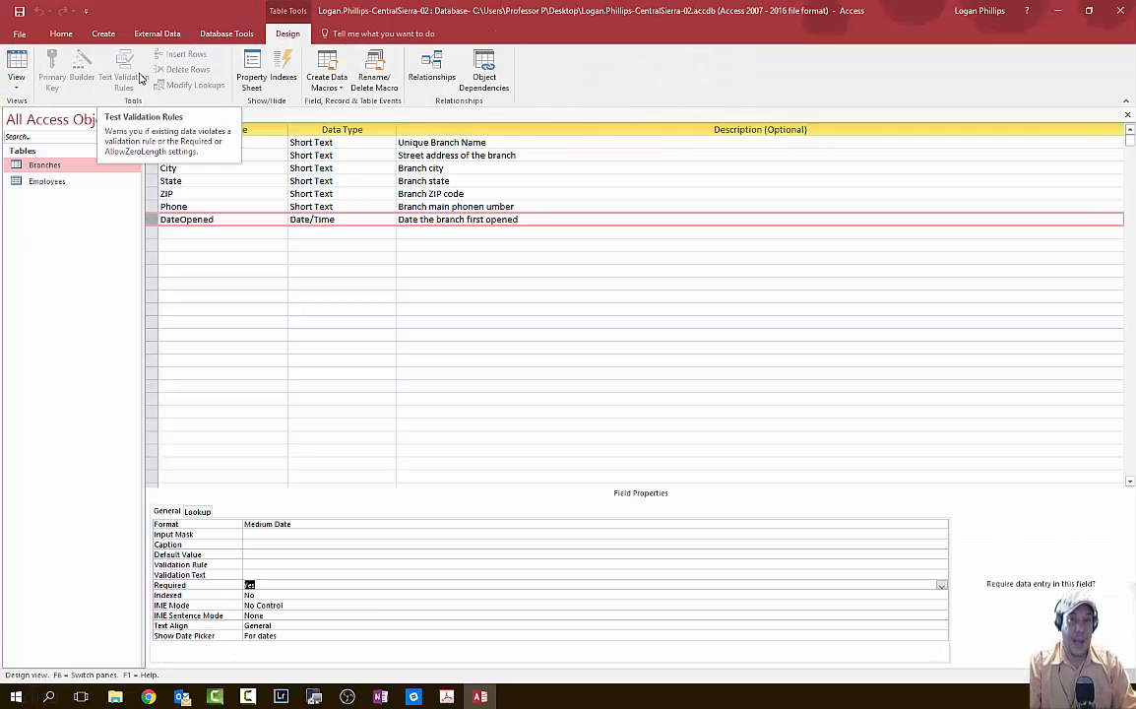
left_click(16, 67)
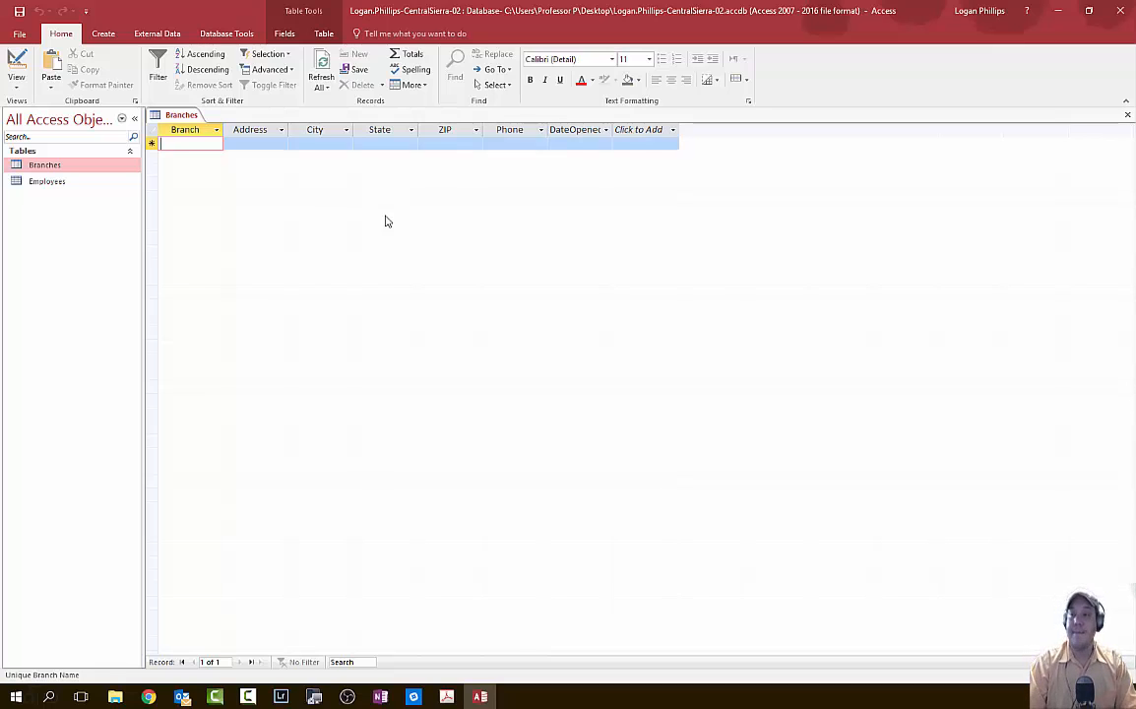
left_click(447, 696)
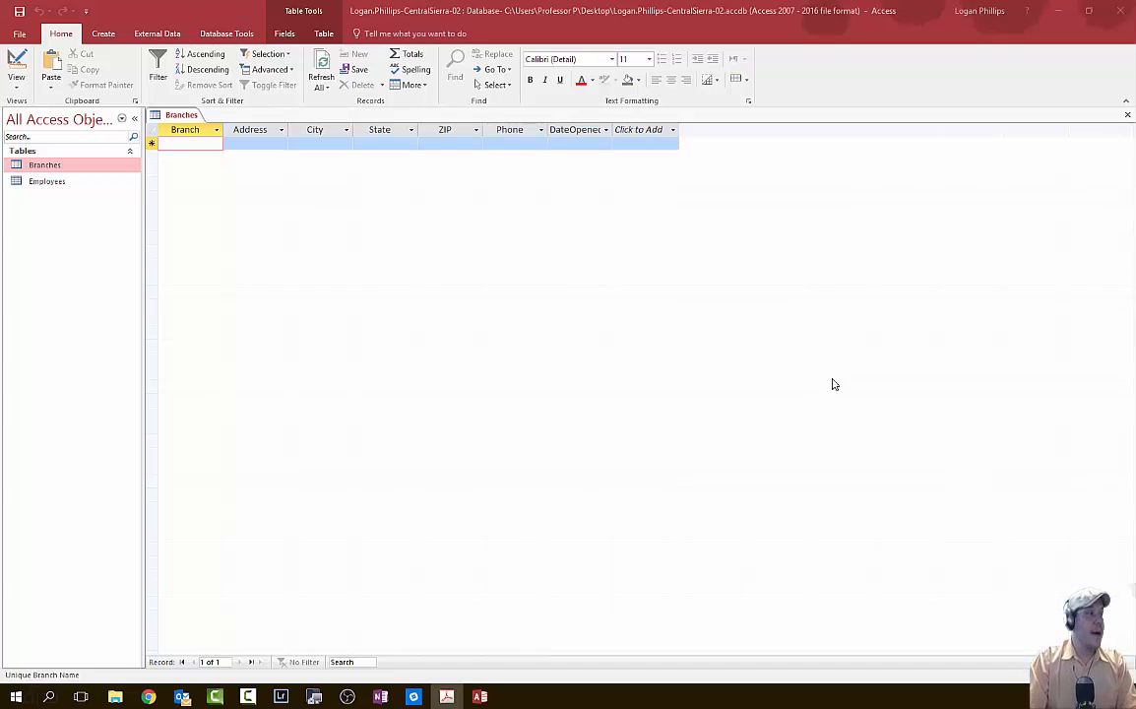
left_click(16, 59)
left_click(17, 59)
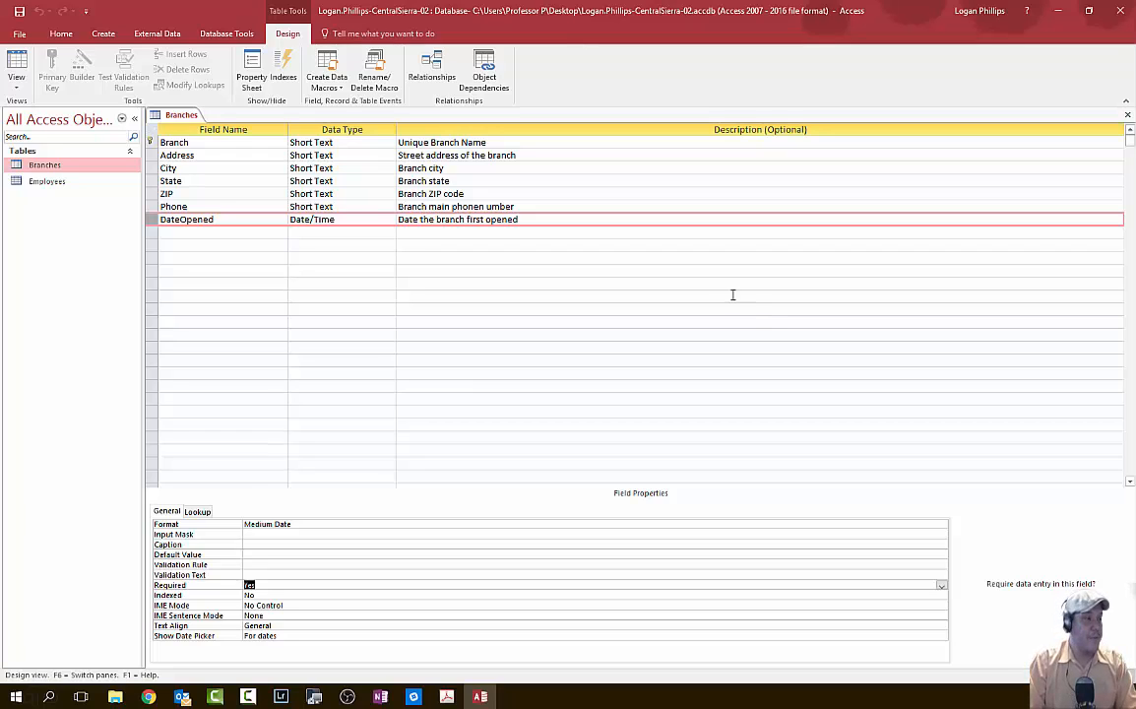
- Select the ZIP field in the Branches design and open its Input Mask property for editing
left_click(148, 192)
left_click(148, 193)
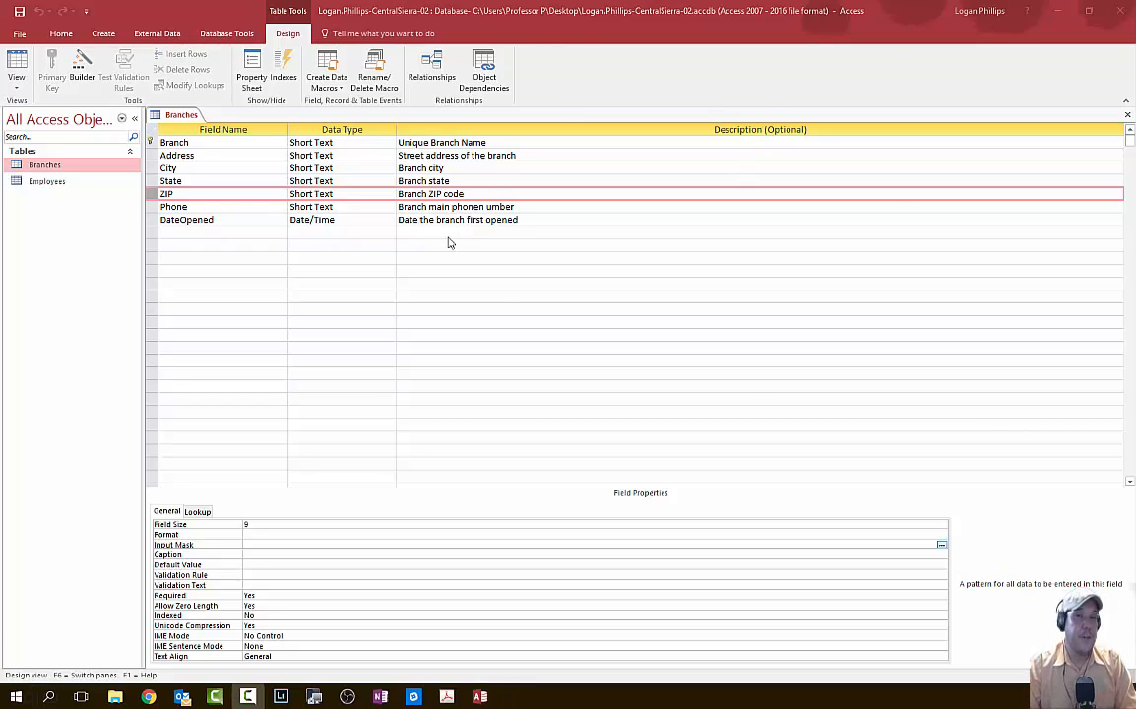
left_click(153, 200)
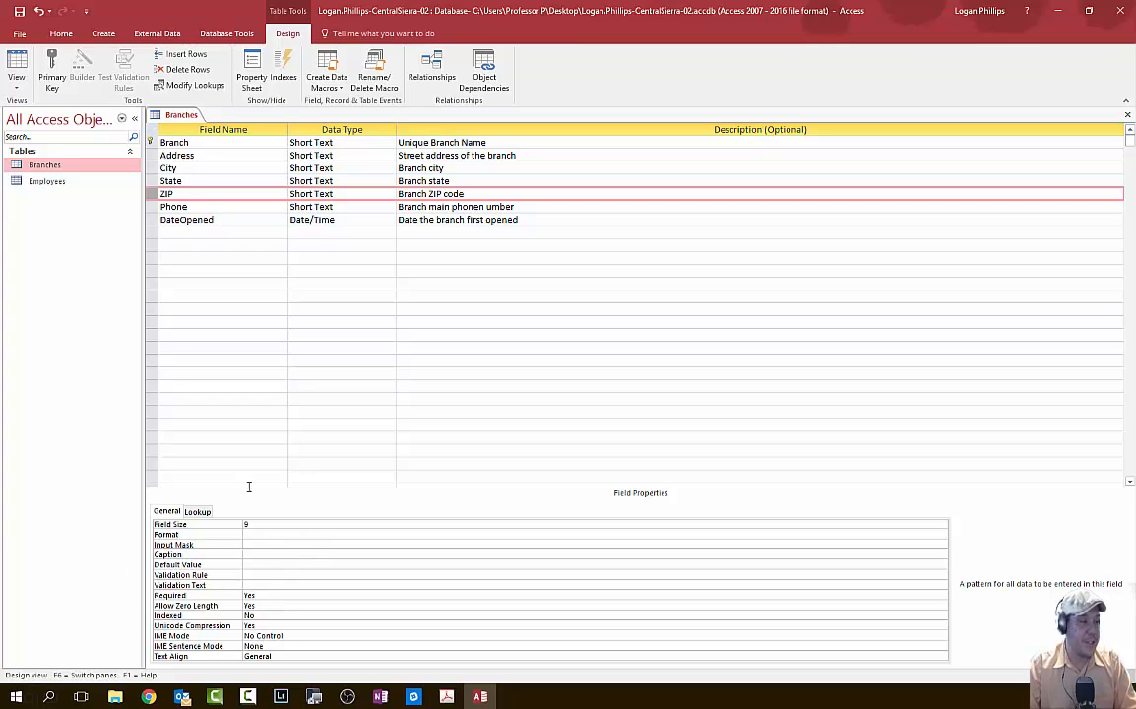
left_click(254, 543)
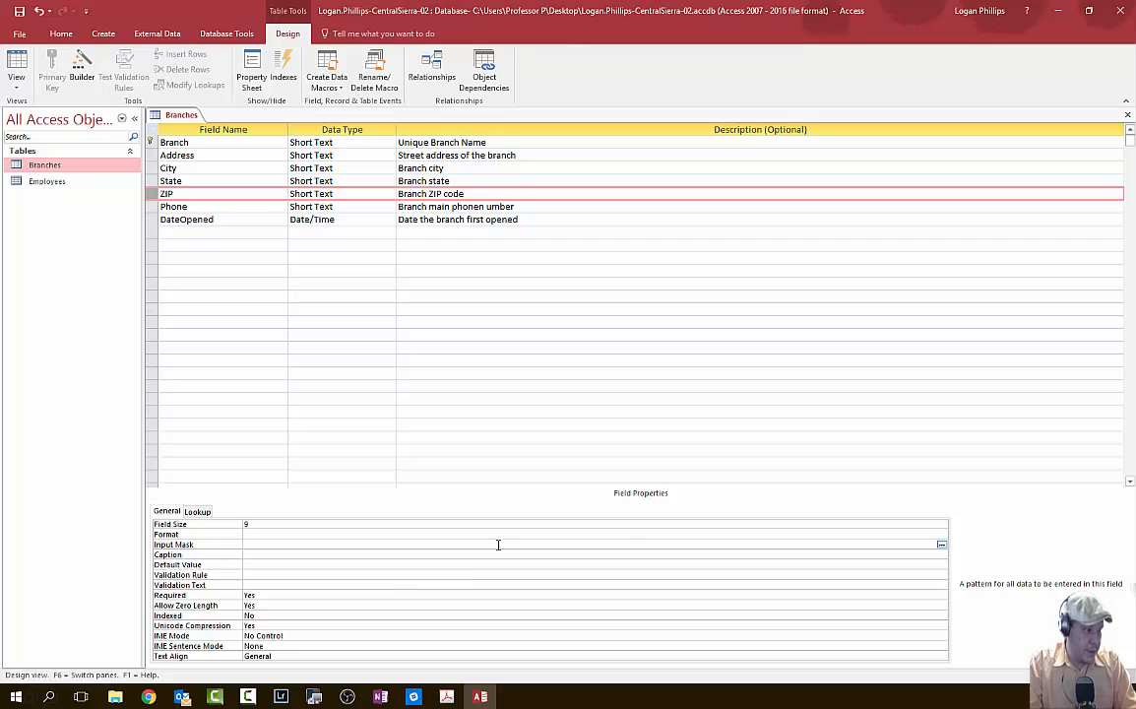
- Apply the Zip Code input mask 00000-9999 via the wizard, storing data without the symbols
left_click(941, 544)
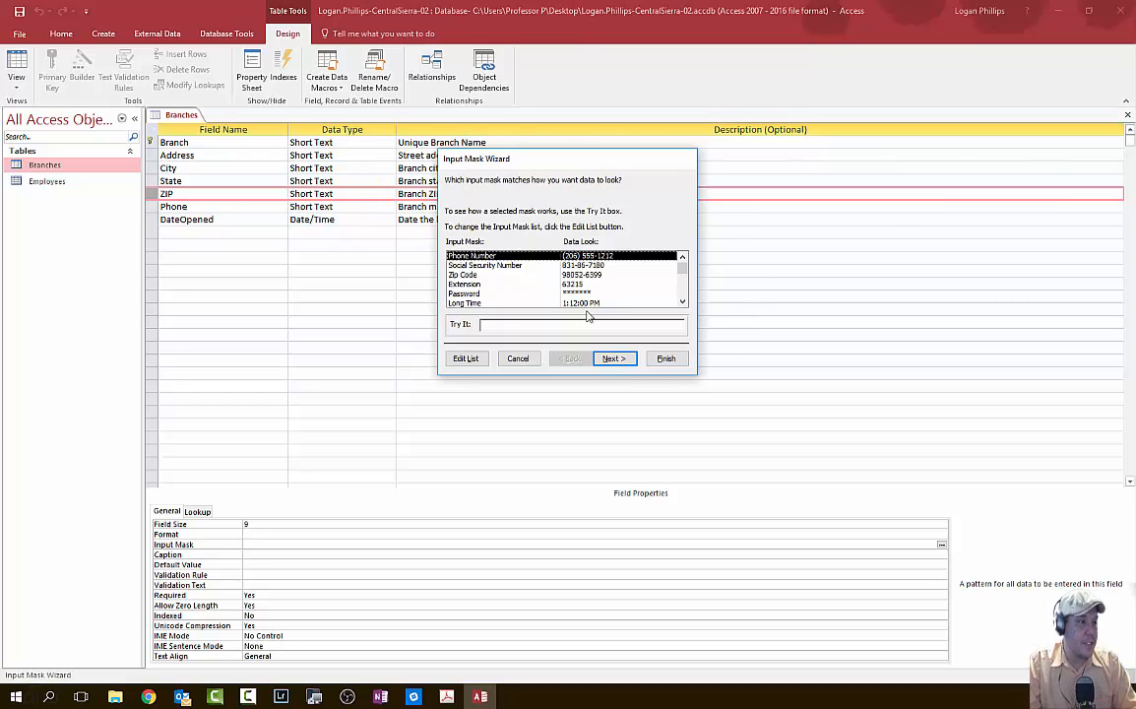
left_click(598, 276)
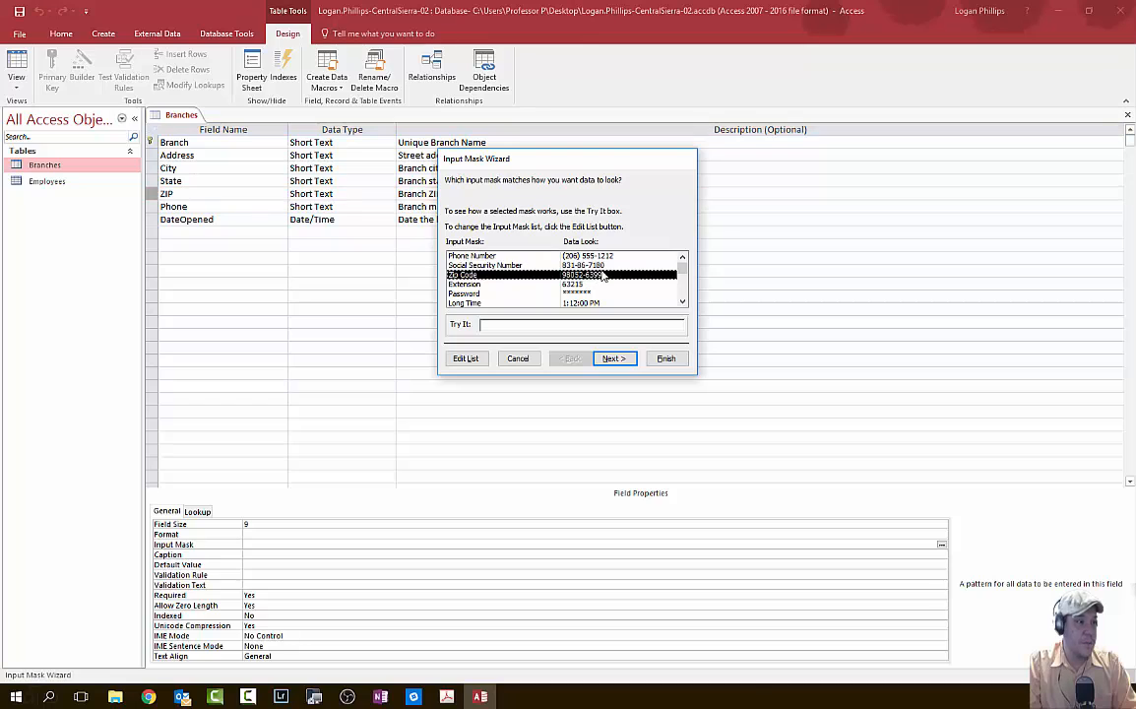
left_click(680, 324)
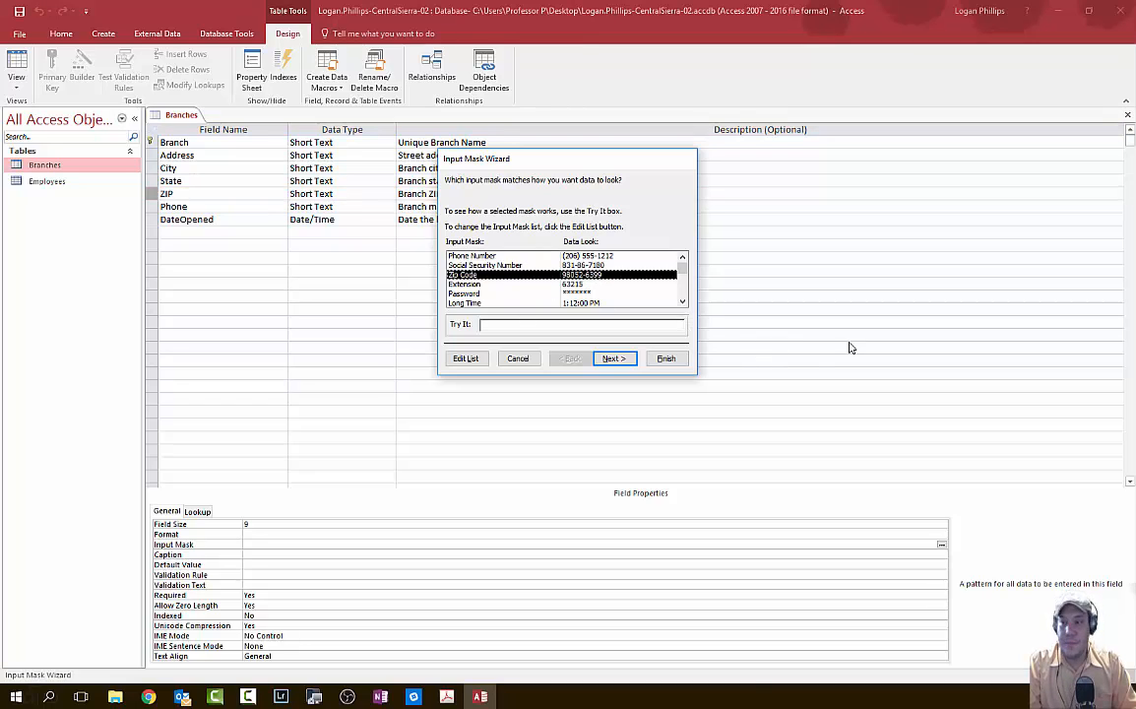
left_click(614, 358)
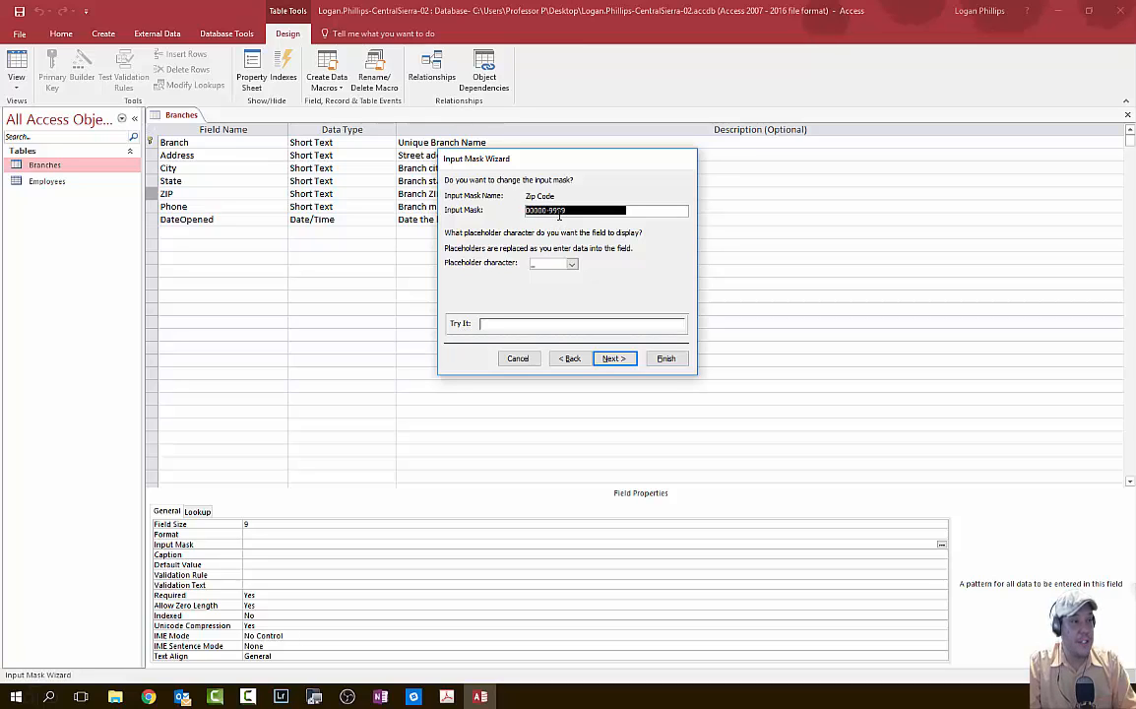
left_click(615, 360)
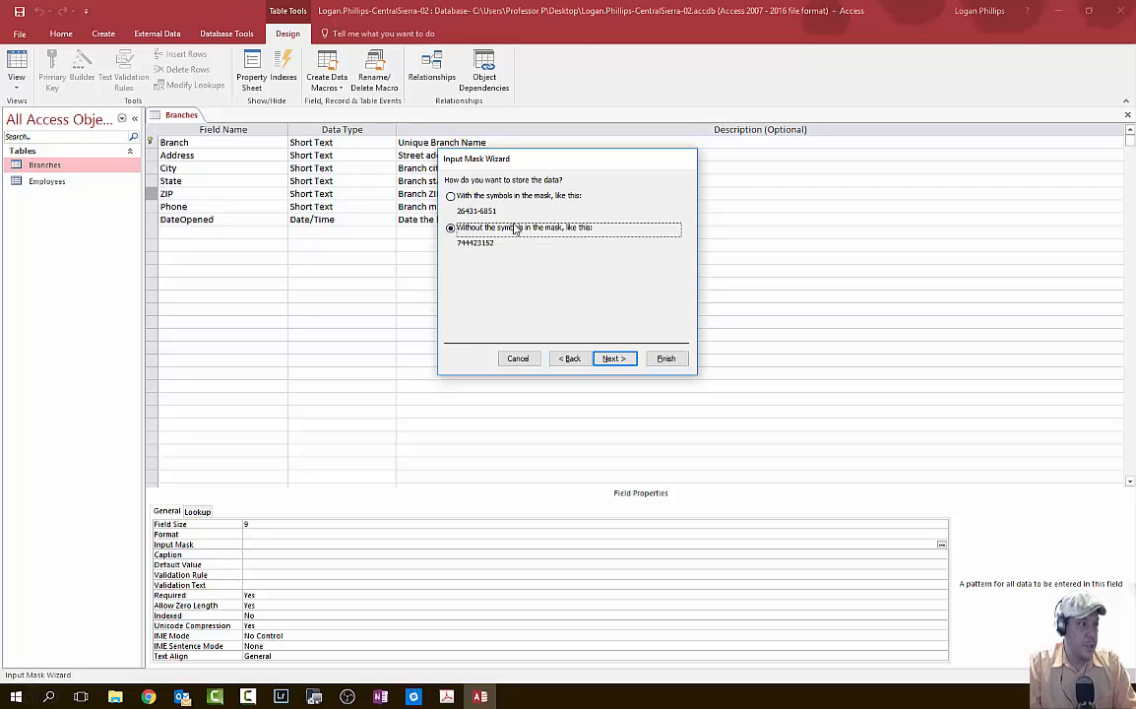
left_click(622, 359)
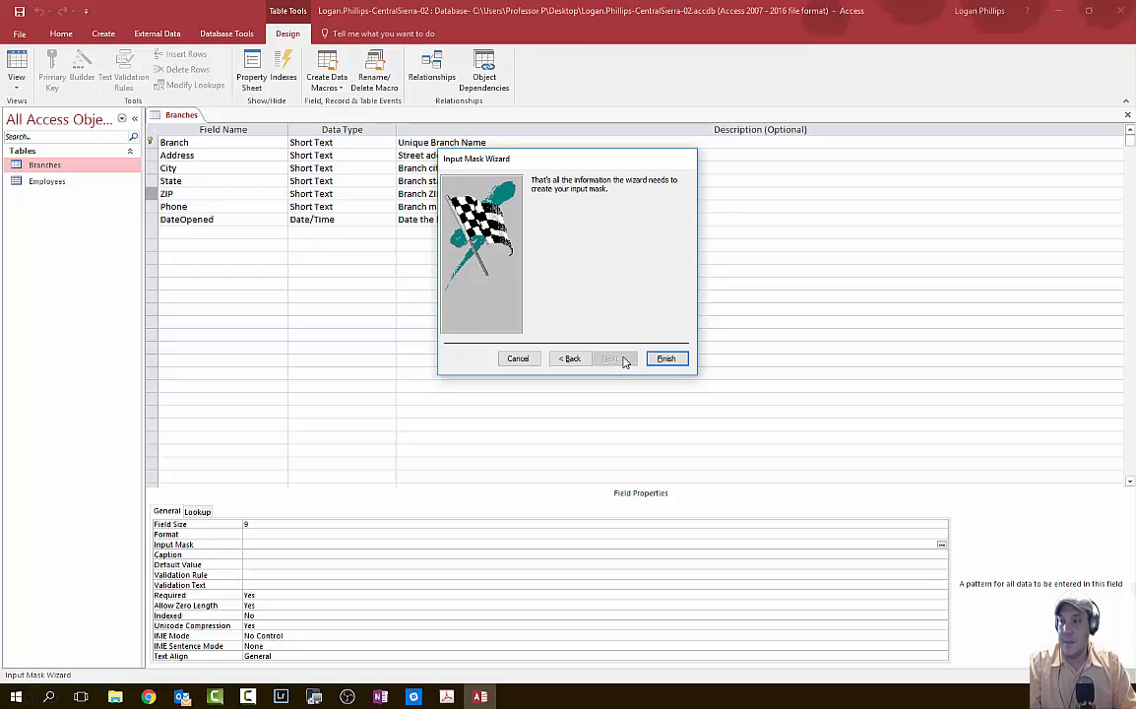
left_click(665, 358)
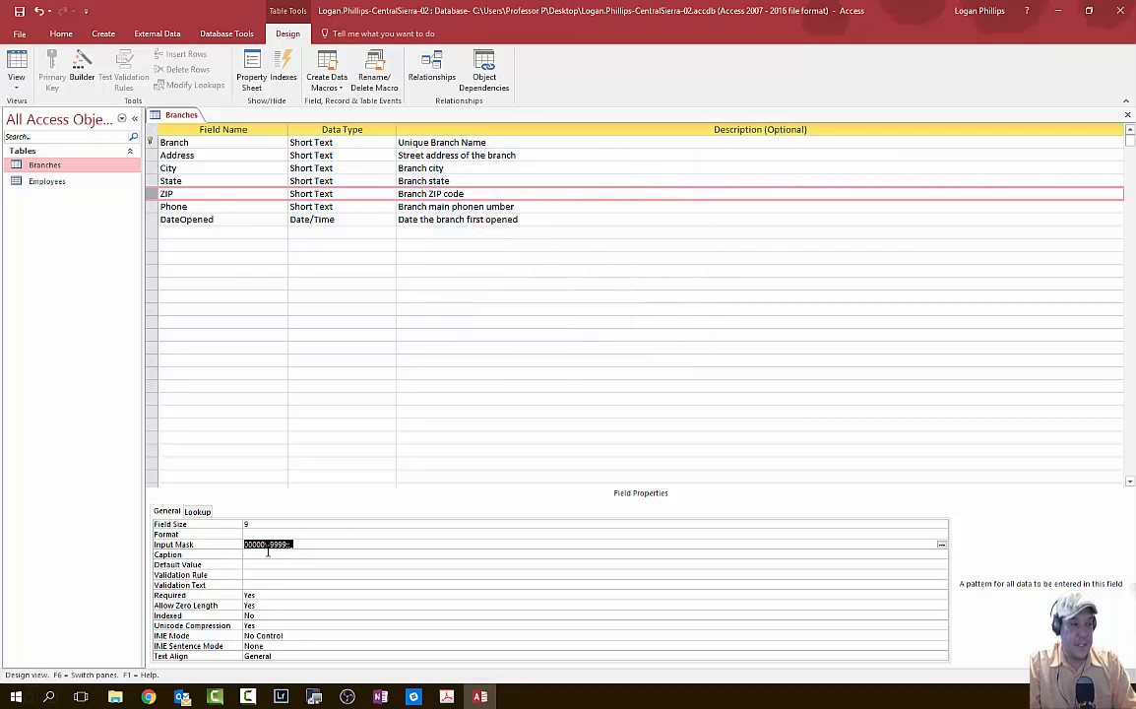
- Save the Branches table and test the ZIP mask with a sample ZIP in Datasheet view
left_click(16, 67)
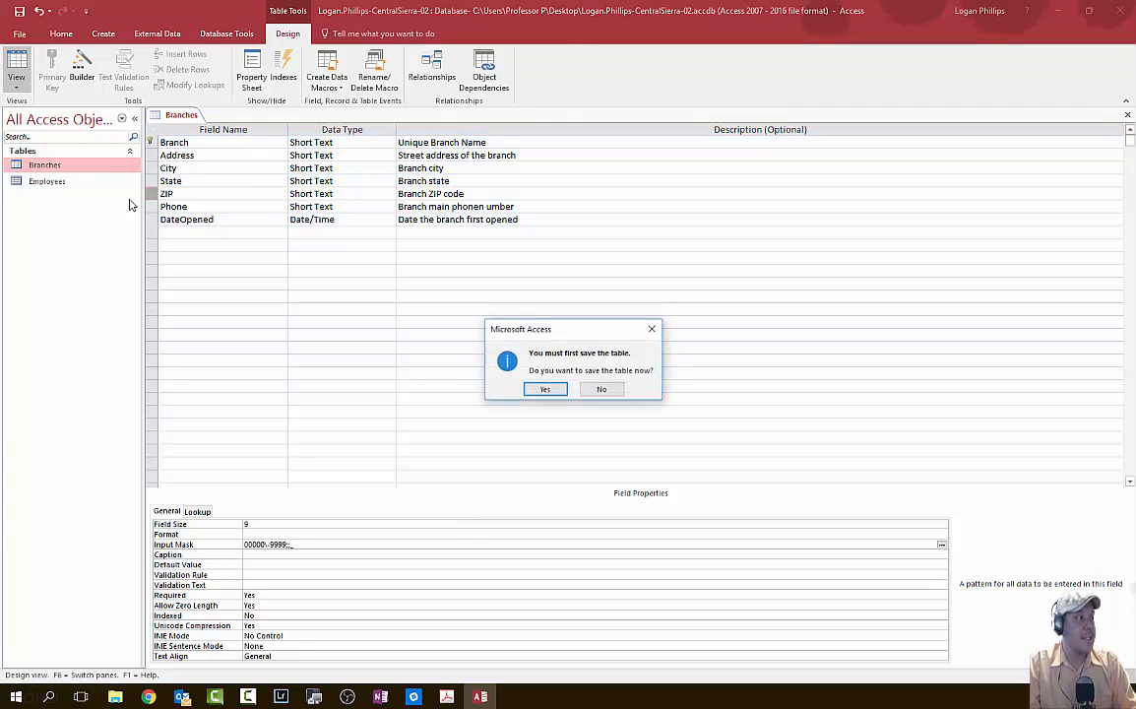
left_click(546, 389)
left_click(451, 144)
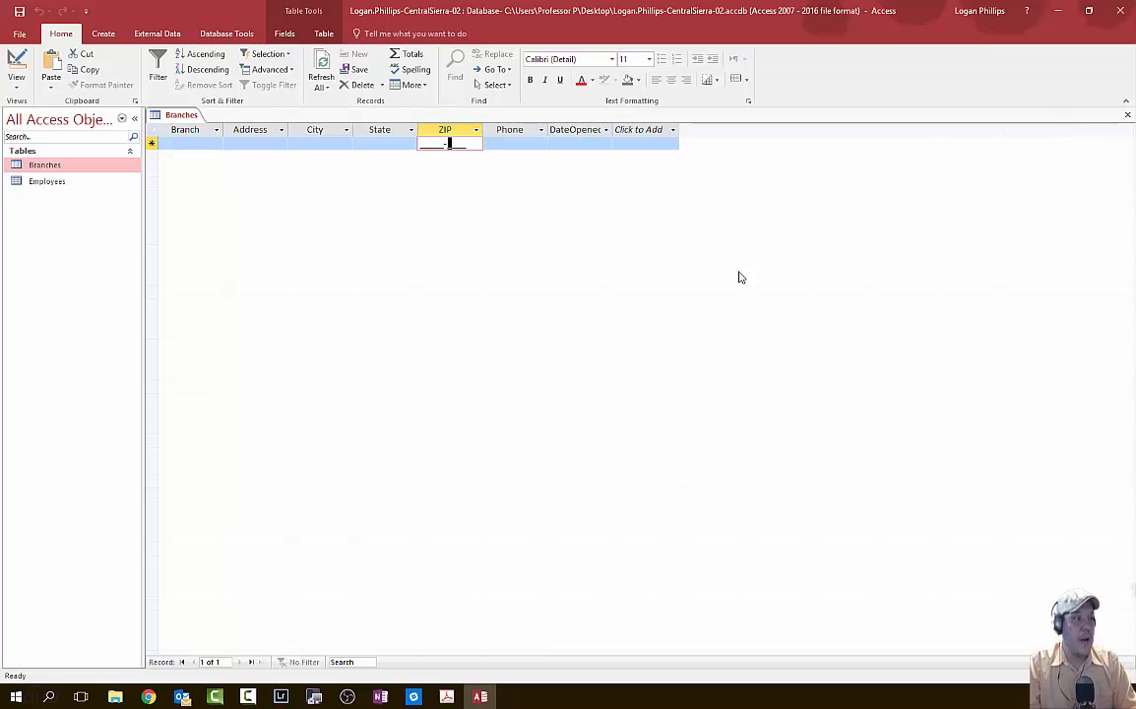
left_click(422, 146)
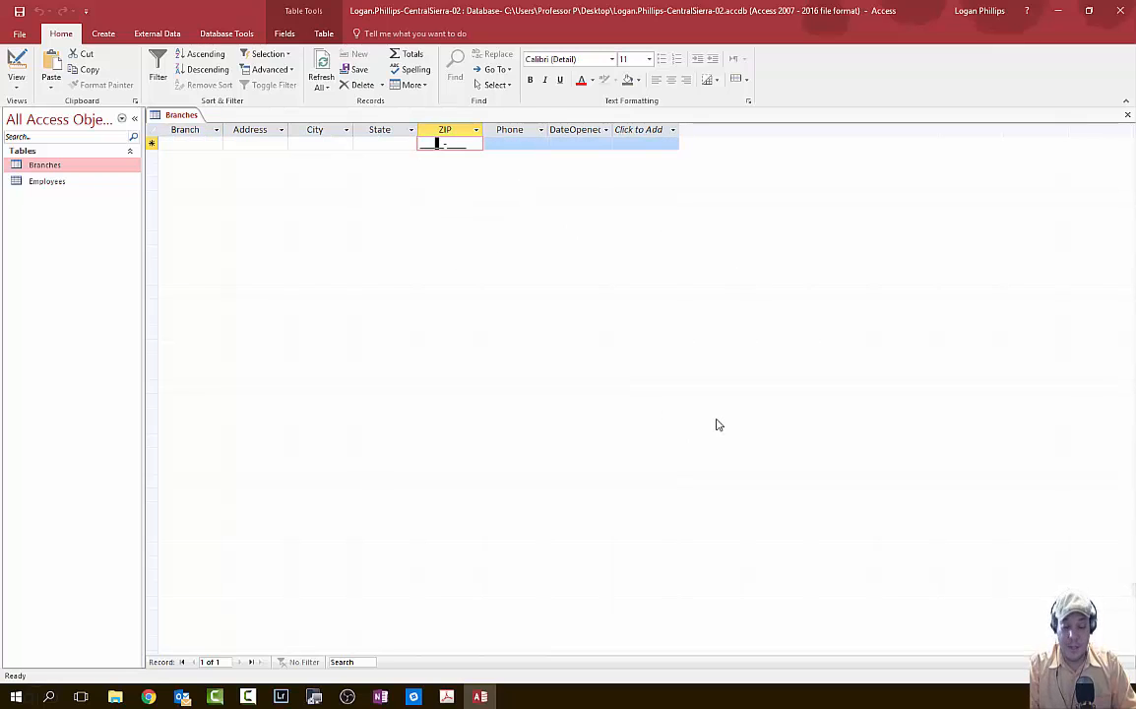
key("shift+Tab")
key("Tab")
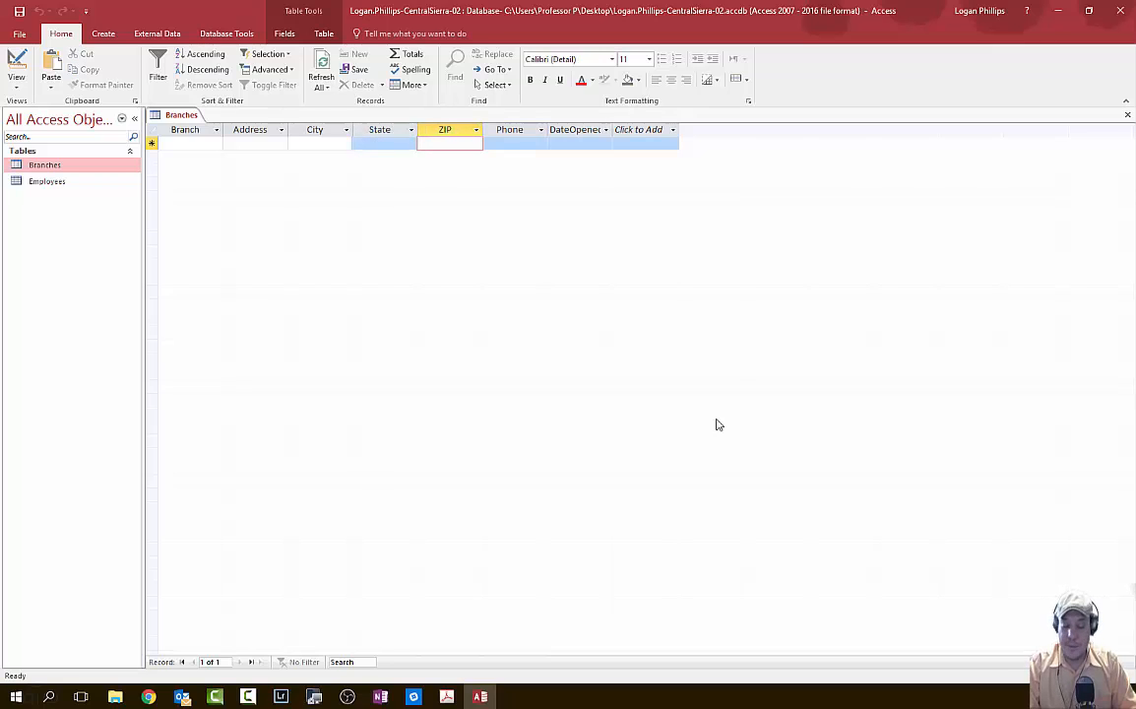
type("74047-")
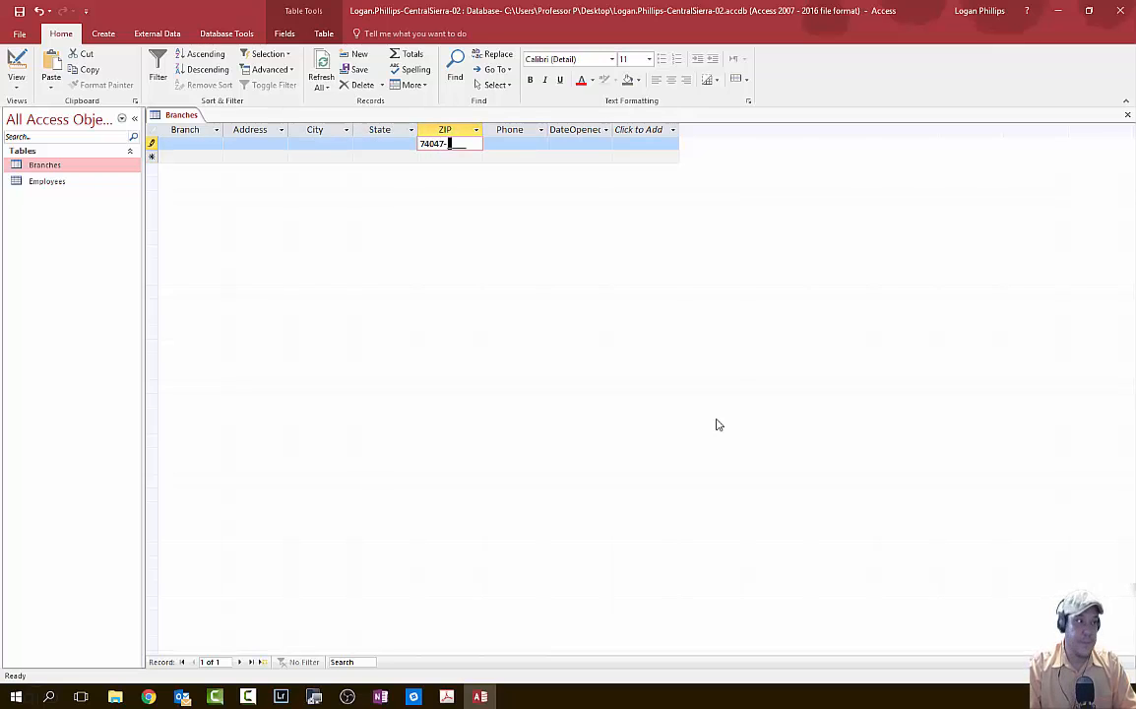
type("1111")
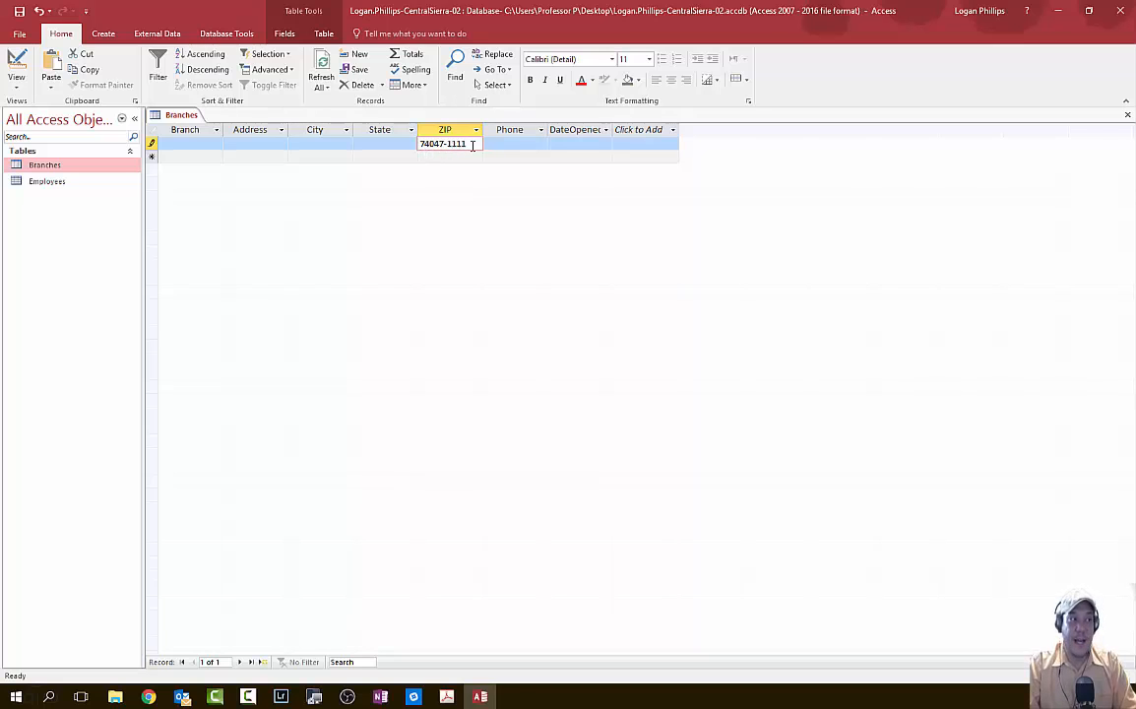
key("BackSpace")
key("BackSpace")
key("BackSpace")
key("BackSpace")
key("BackSpace")
key("BackSpace")
key("BackSpace")
key("BackSpace")
key("BackSpace")
key("BackSpace")
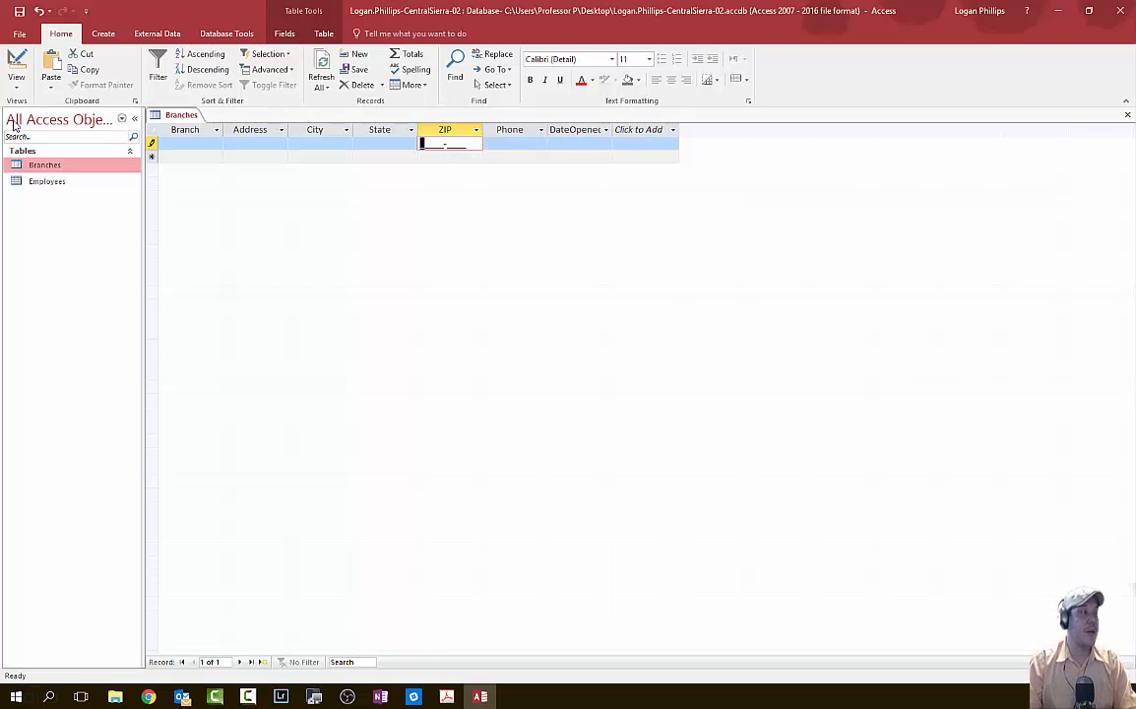
- Discard the unfinished test record after the missing-value warnings, leaving the datasheet empty
left_click(17, 84)
left_click(57, 138)
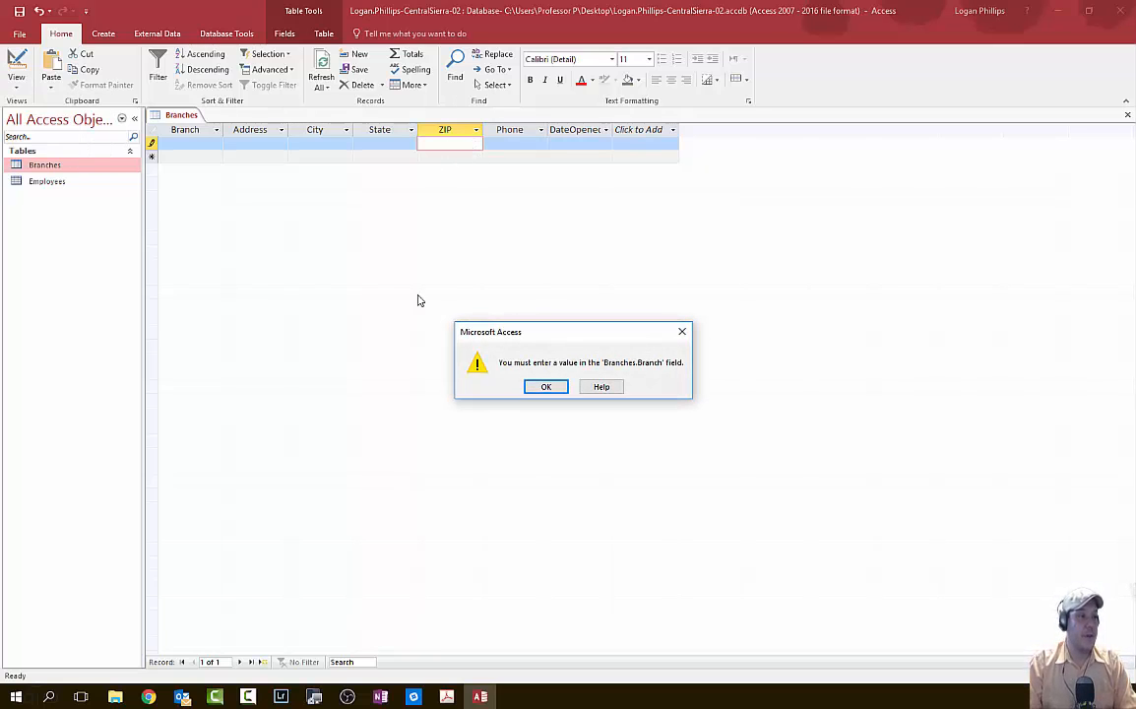
left_click(546, 386)
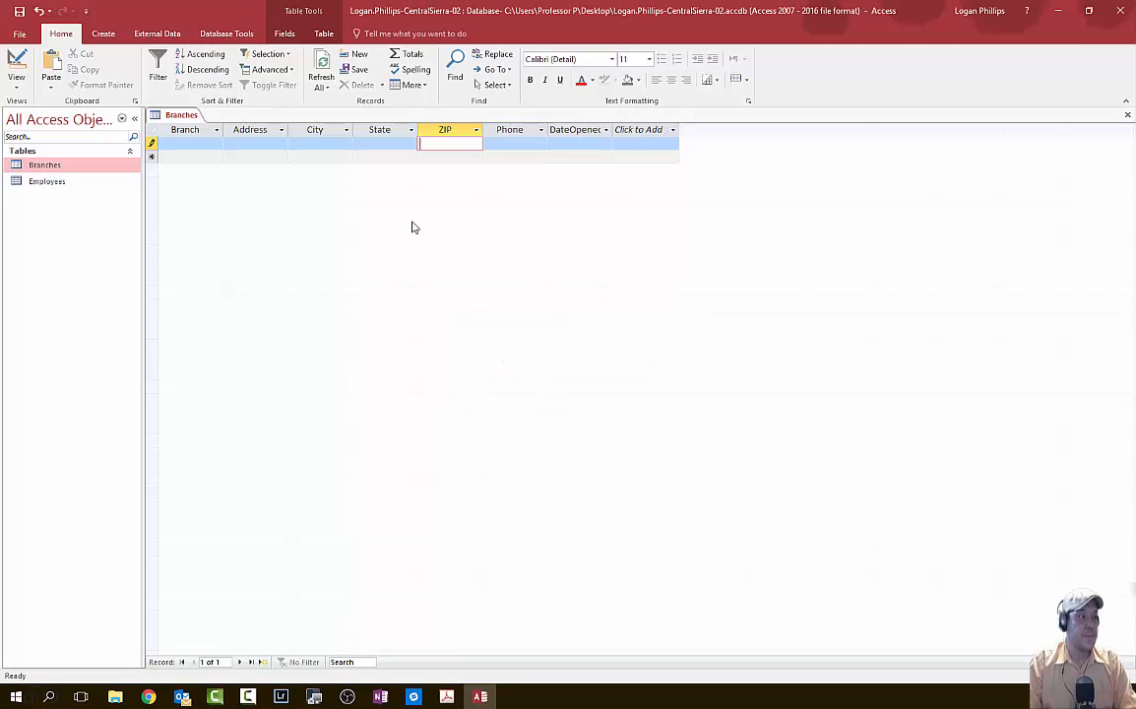
left_click(150, 148)
left_click(562, 387)
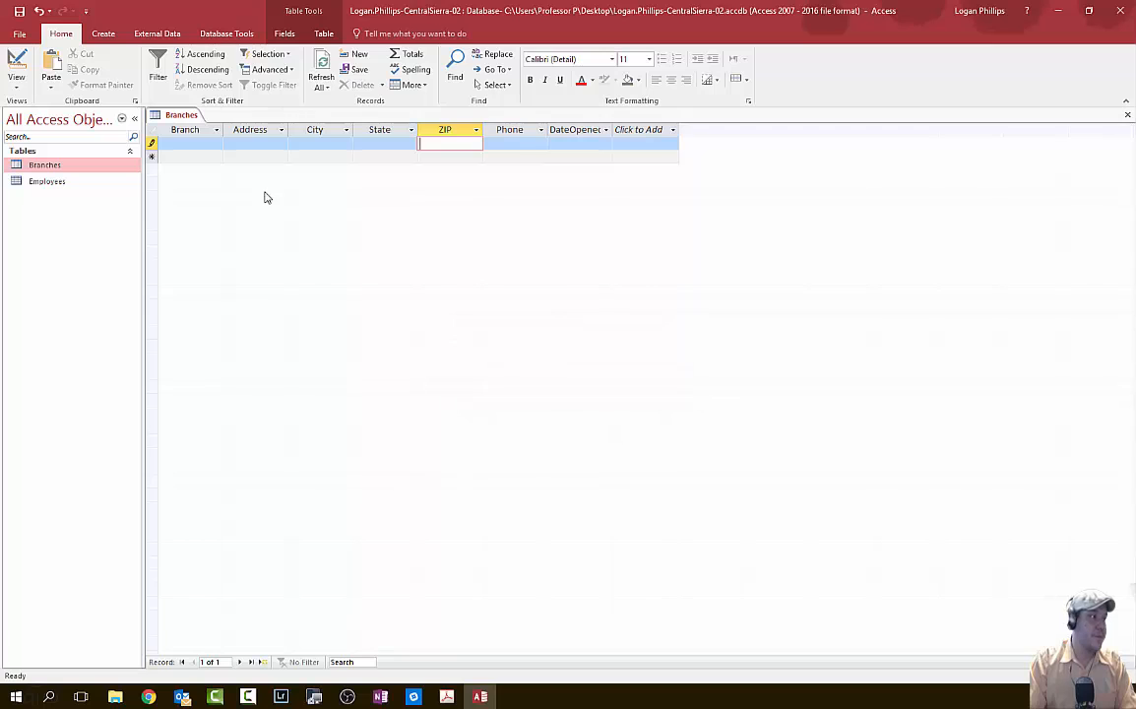
left_click(206, 144)
type("df")
left_click(243, 157)
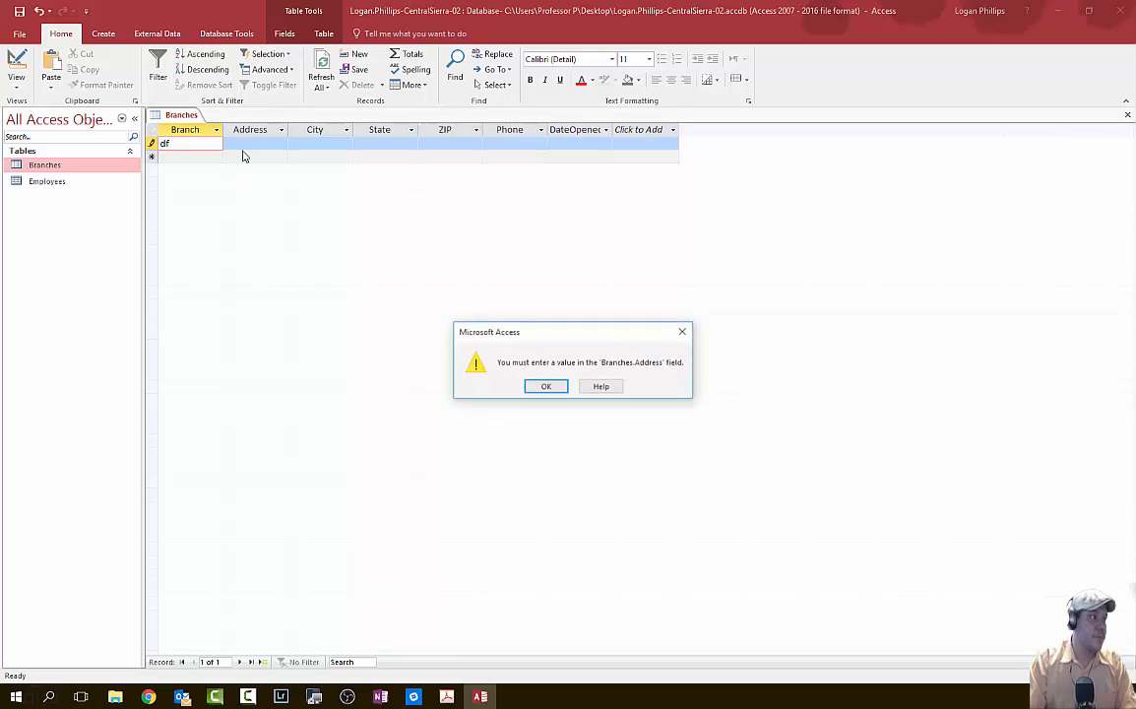
left_click(545, 386)
key("Escape")
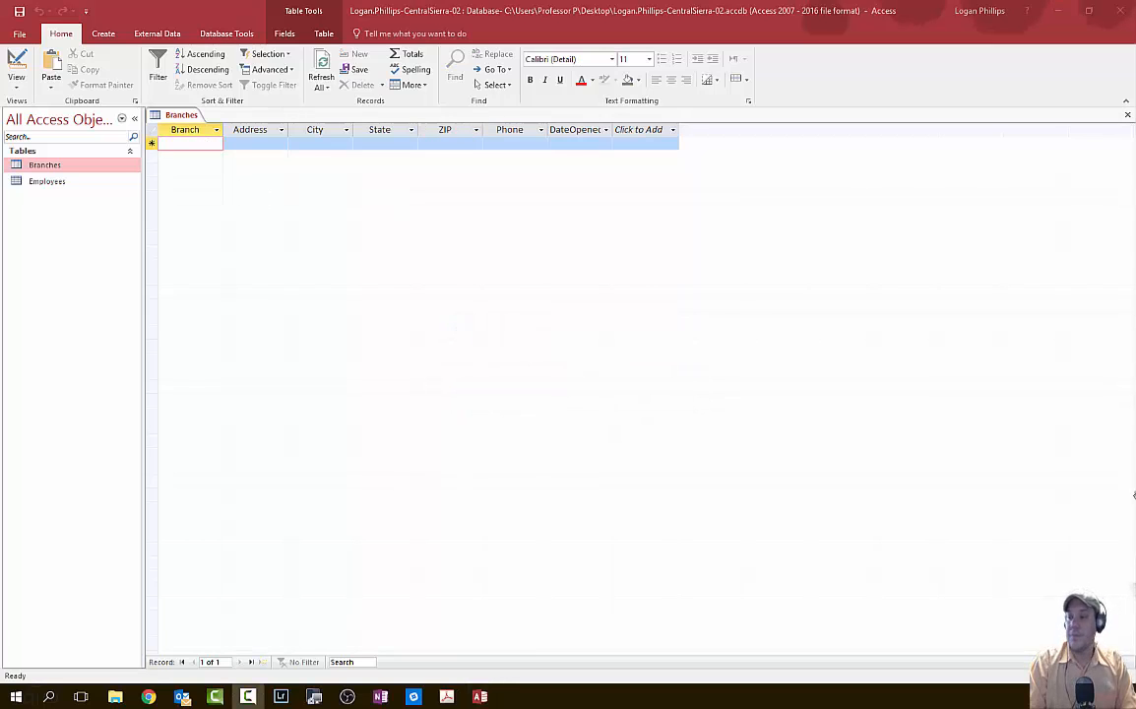
- Return Branches to Design view and select the Phone field row
left_click(16, 69)
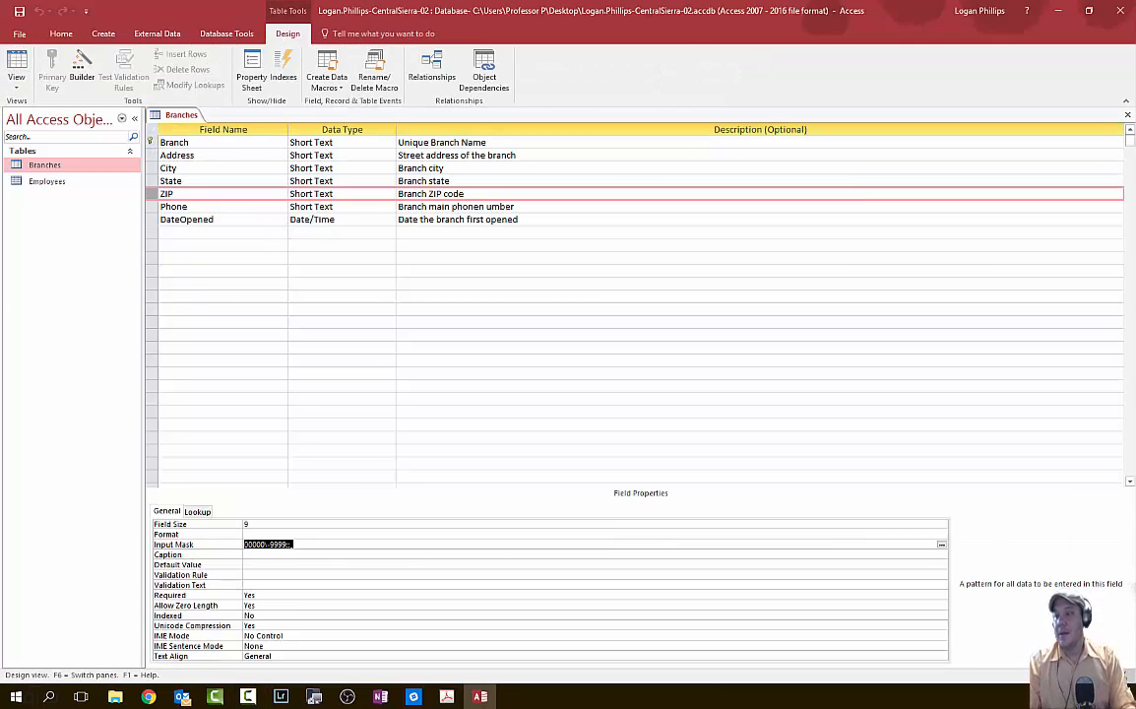
key("alt+Tab")
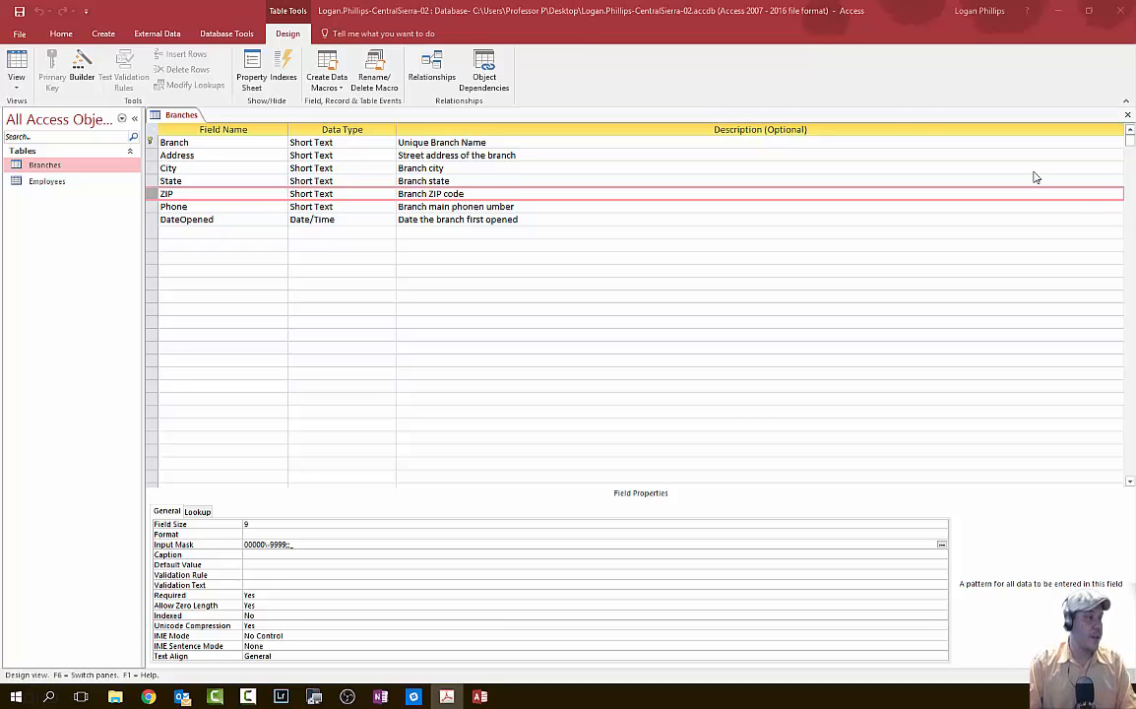
left_click(150, 206)
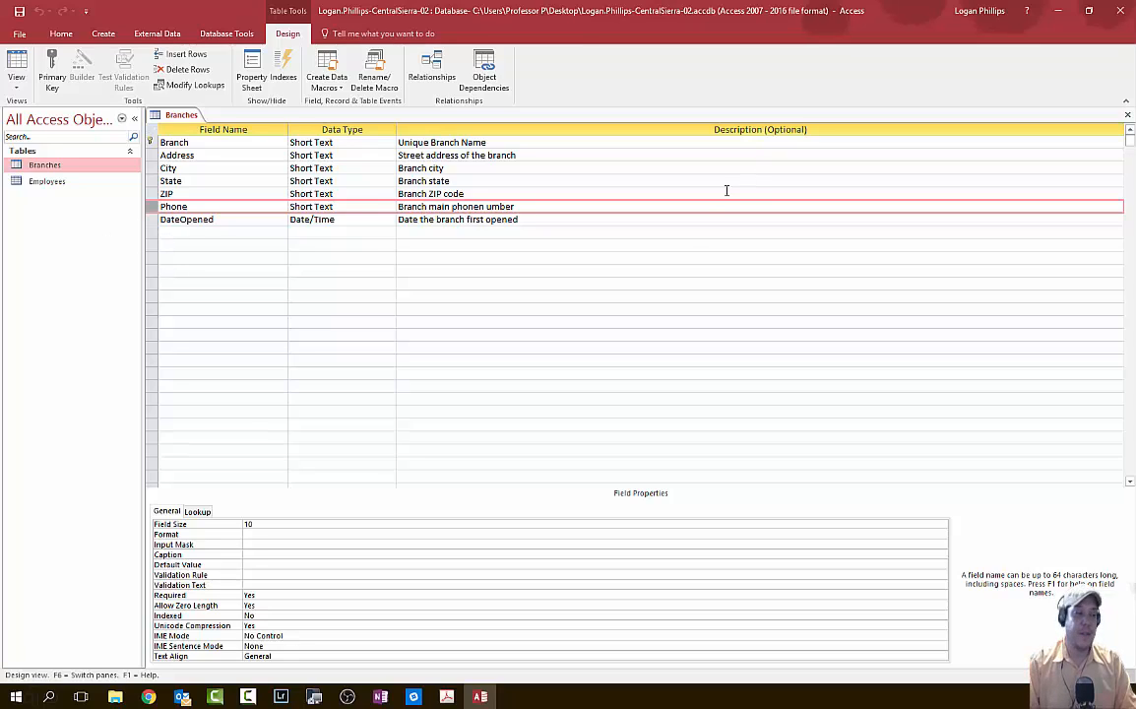
left_click(389, 545)
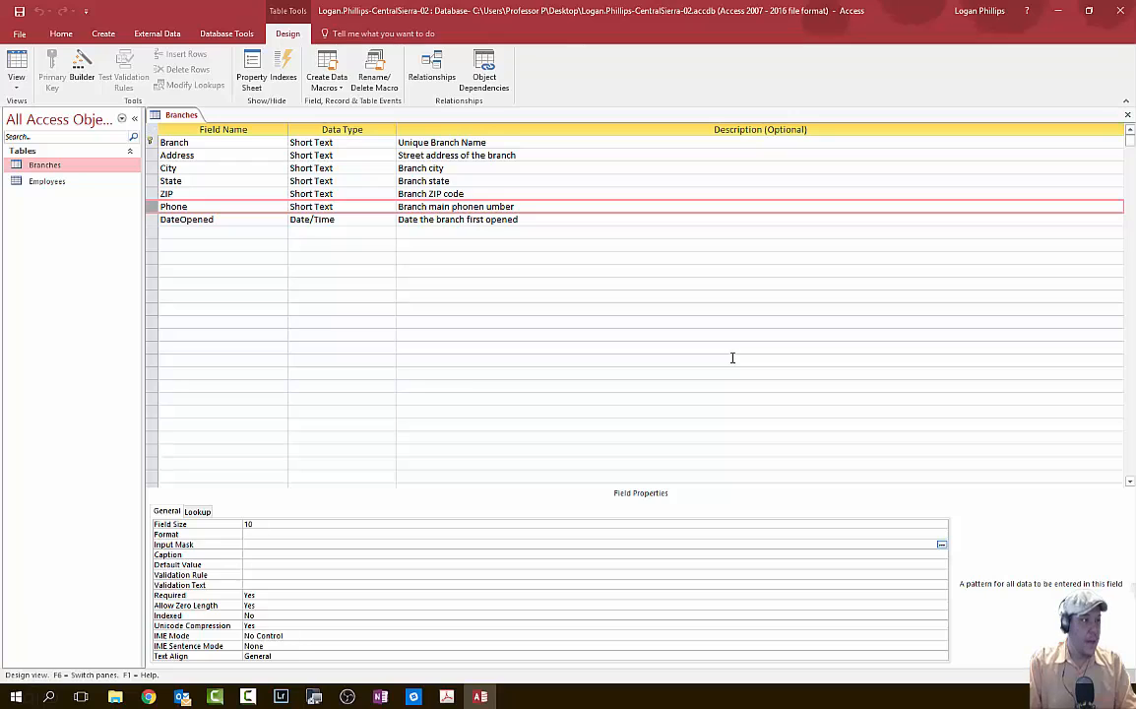
left_click(942, 546)
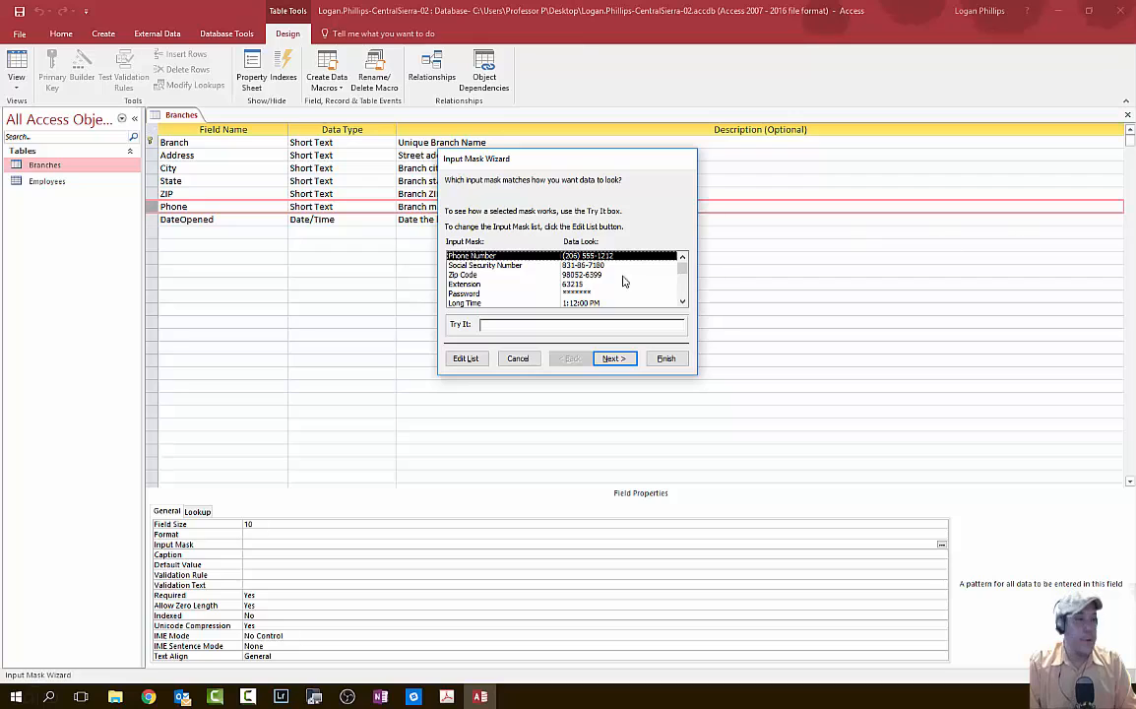
left_click(613, 360)
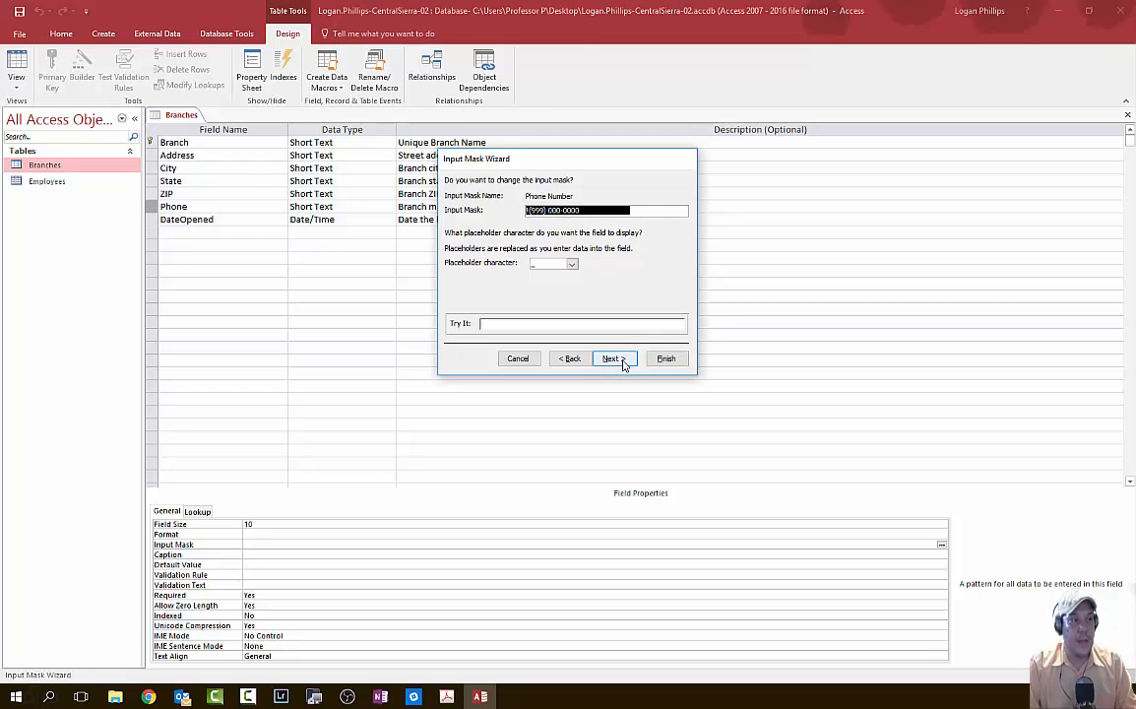
left_click(622, 361)
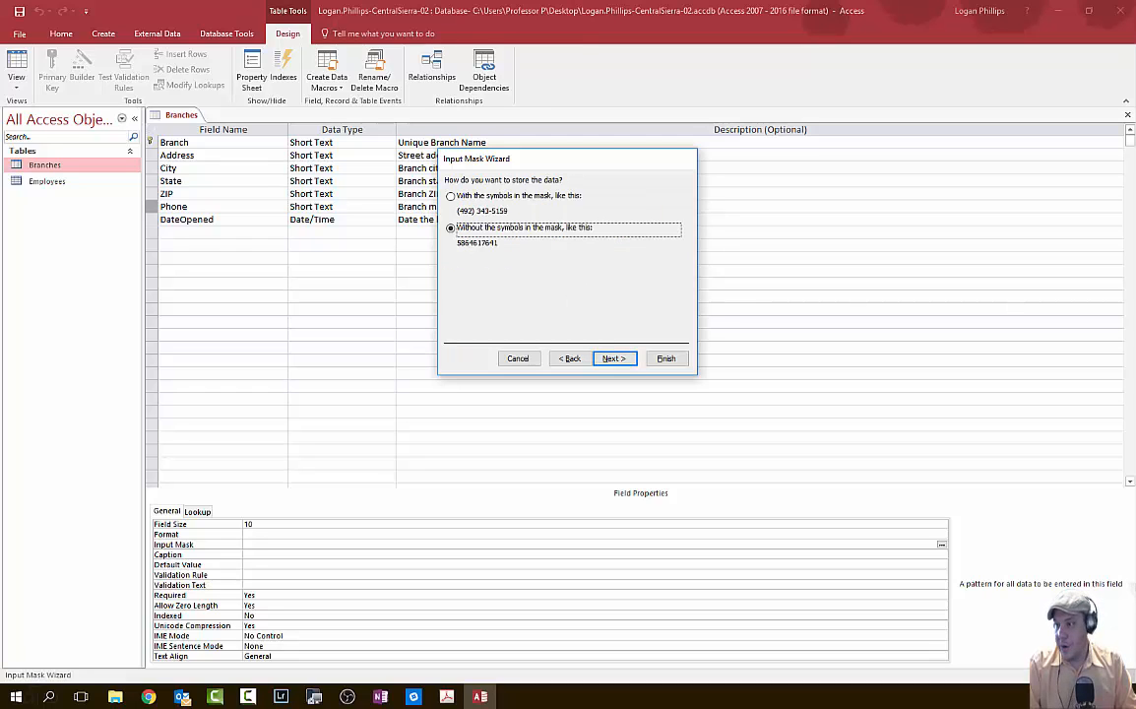
left_click(613, 359)
left_click(670, 359)
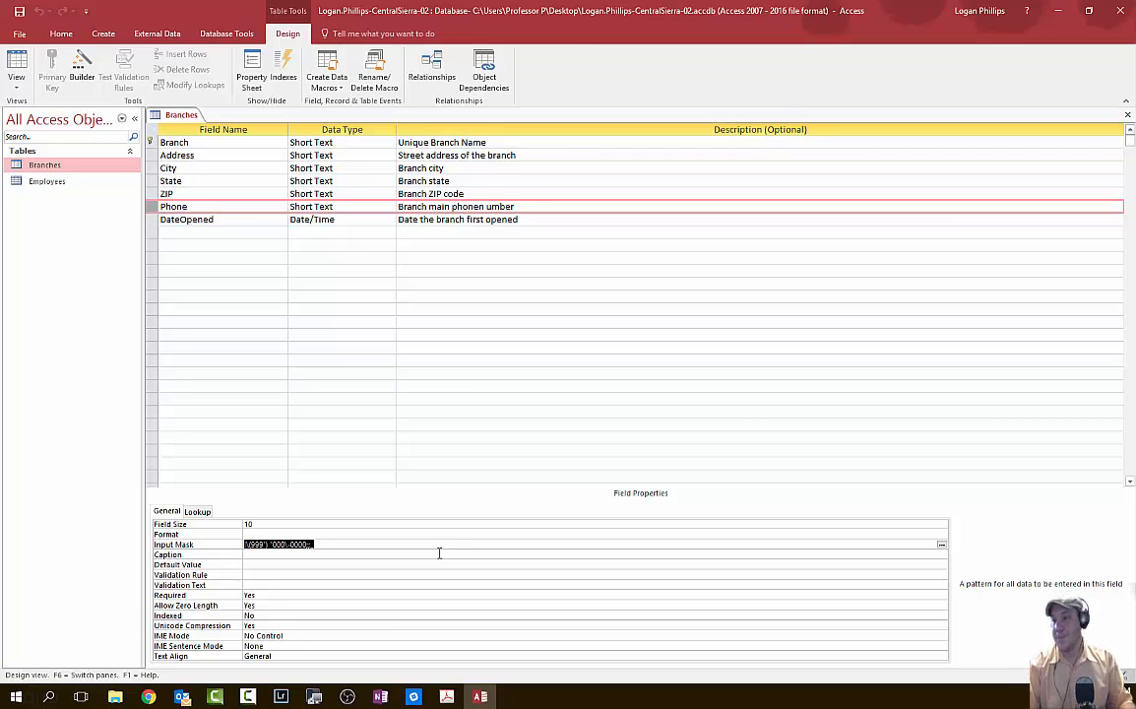
key("alt+Tab")
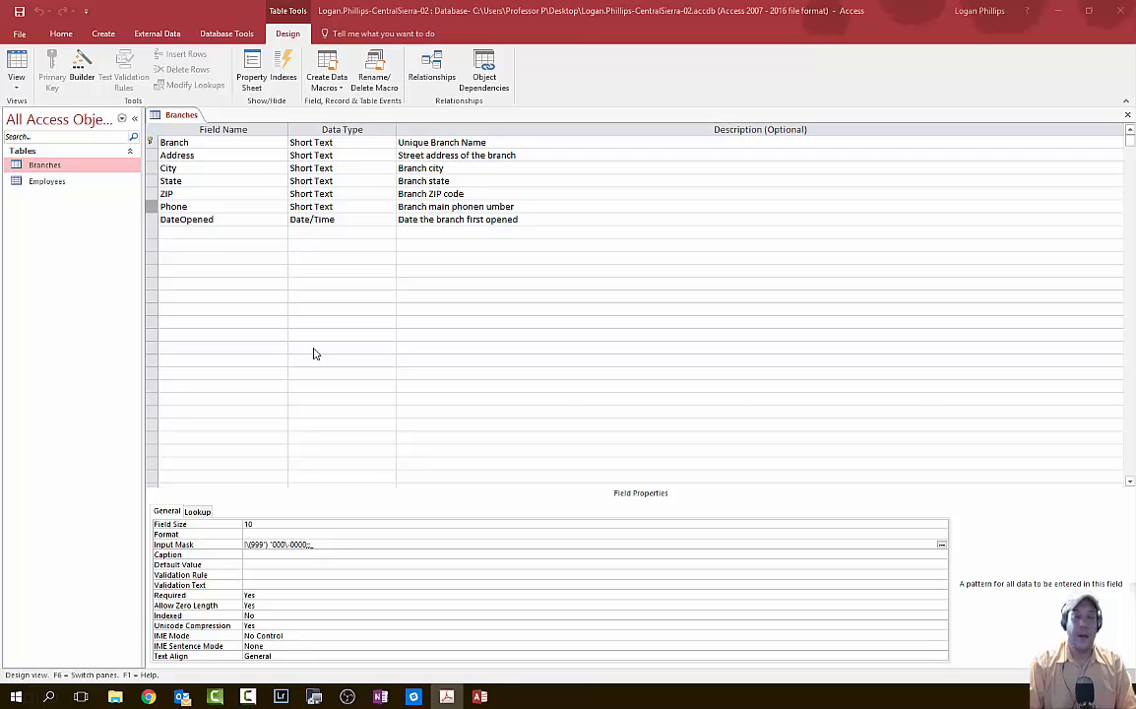
left_click(17, 11)
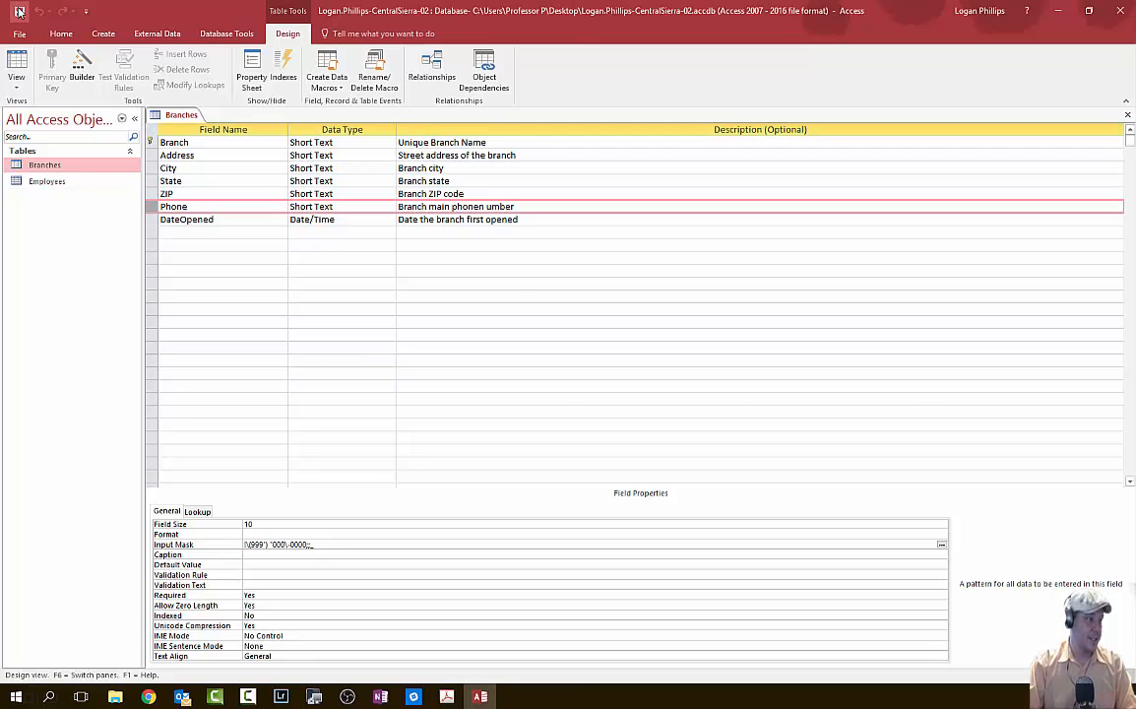
key("alt+Tab")
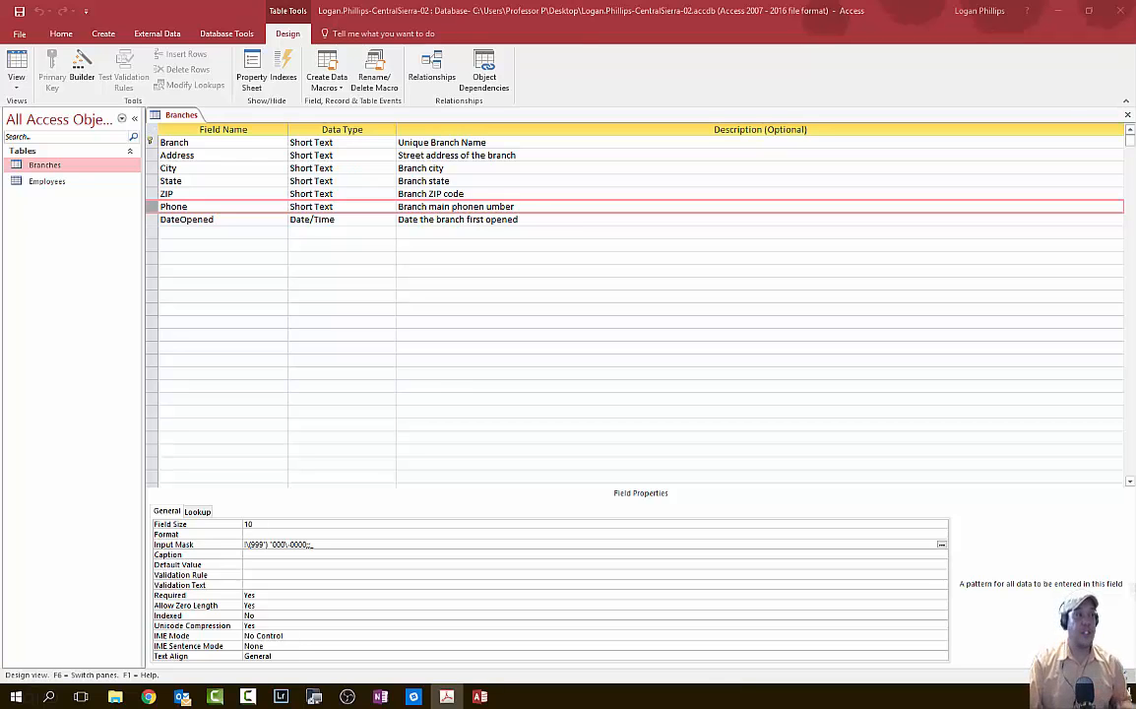
- Switch Branches to Datasheet view and enter Granite Bay's ZIP code
key("alt+Tab")
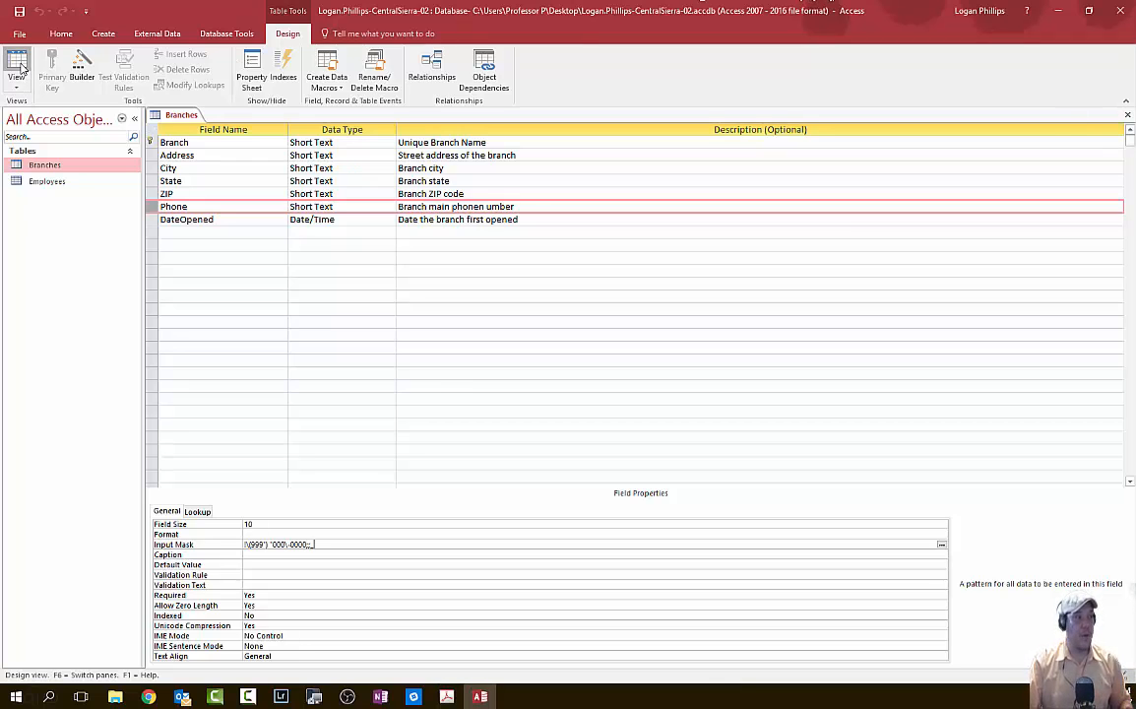
left_click(21, 69)
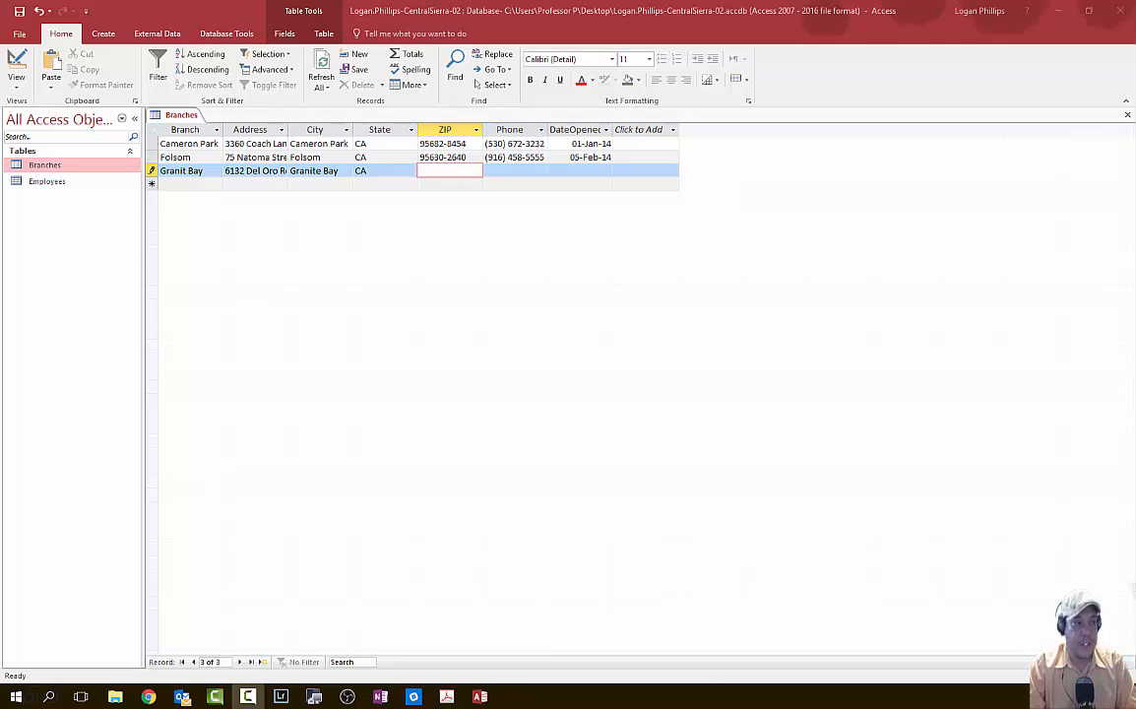
left_click(436, 169)
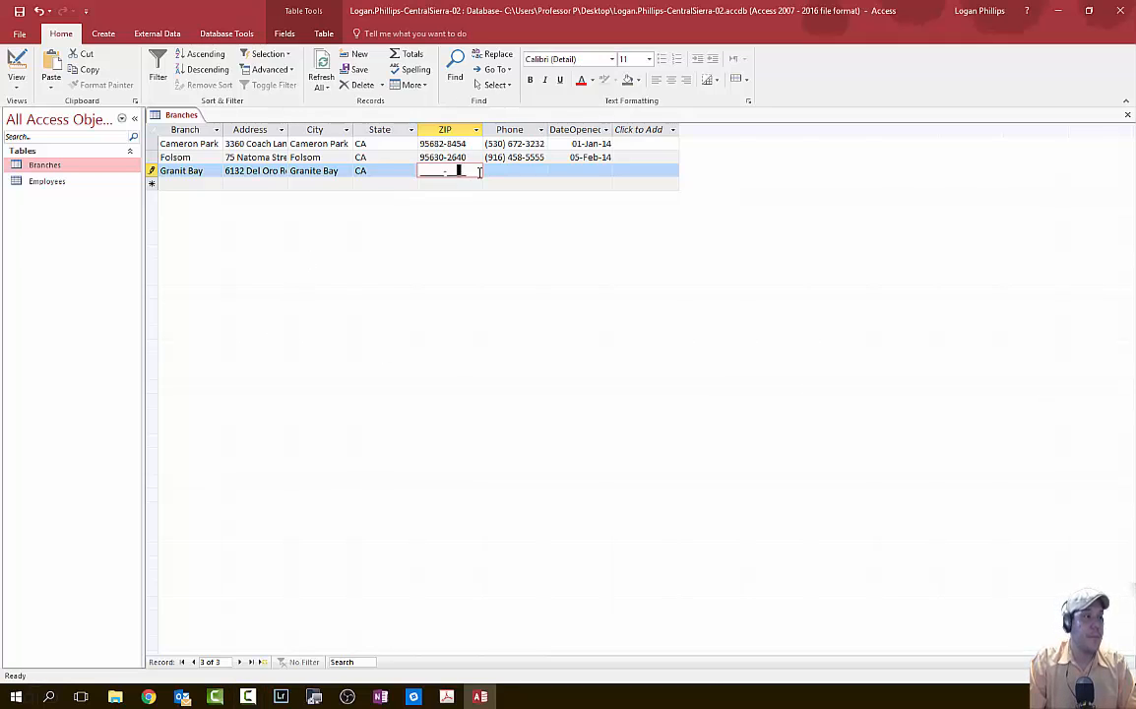
left_click(433, 181)
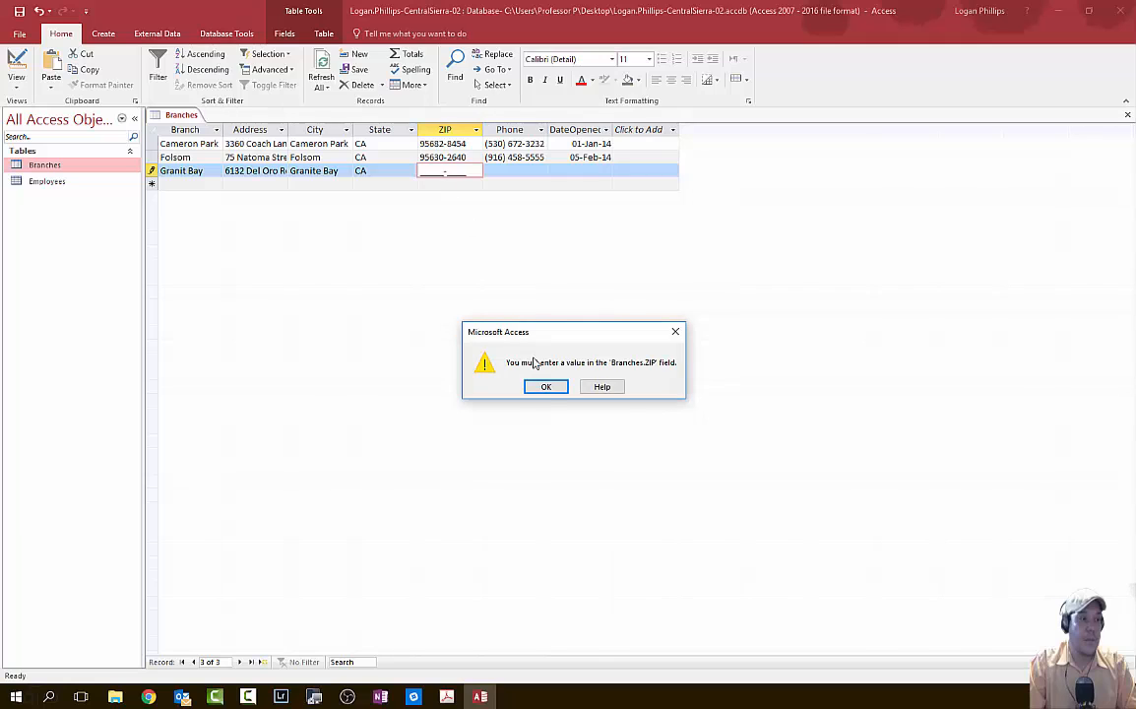
left_click(550, 390)
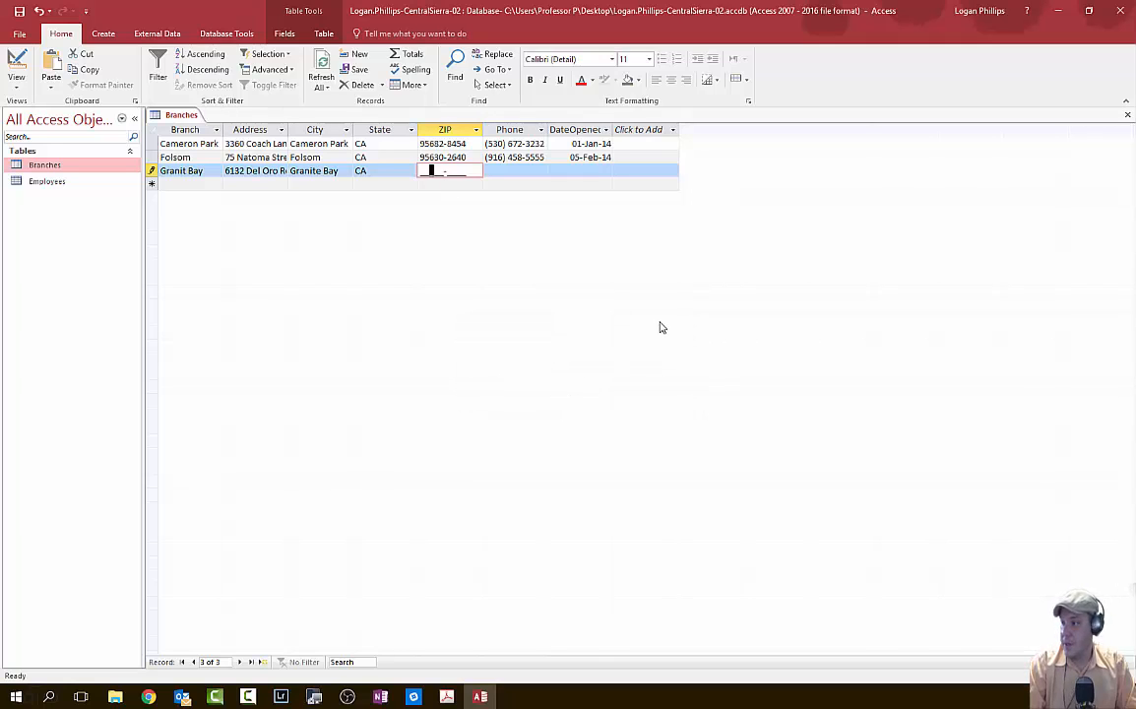
type("9574690")
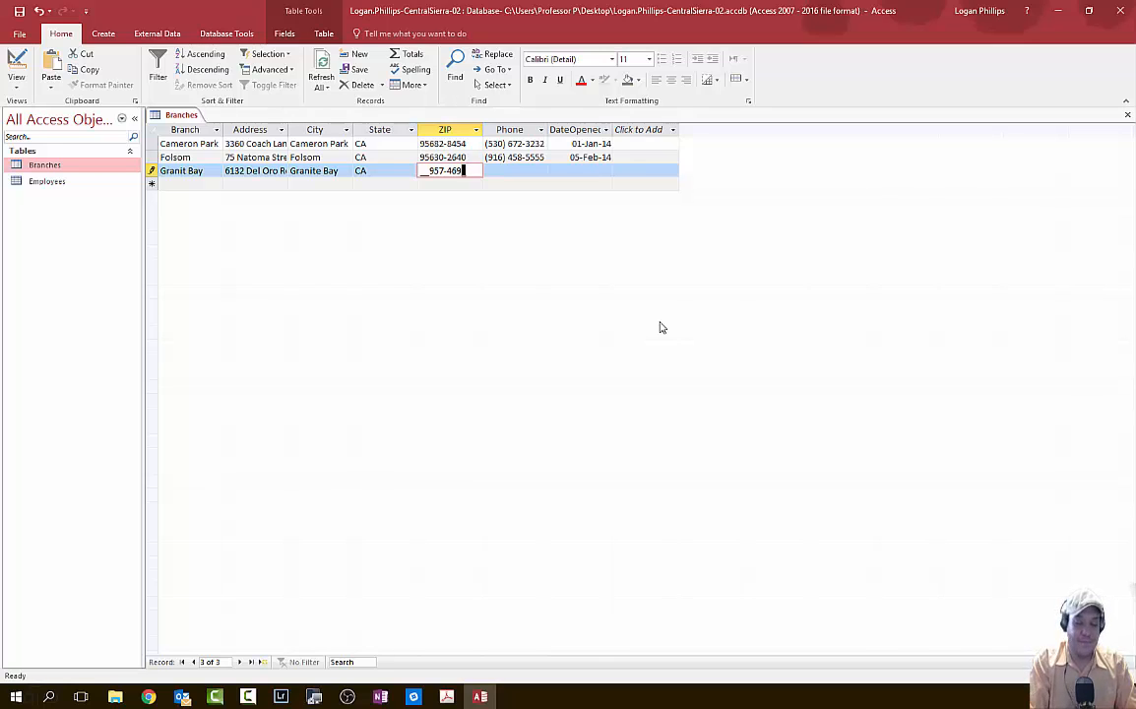
key("BackSpace")
key("BackSpace")
key("BackSpace")
key("BackSpace")
key("BackSpace")
key("BackSpace")
key("BackSpace")
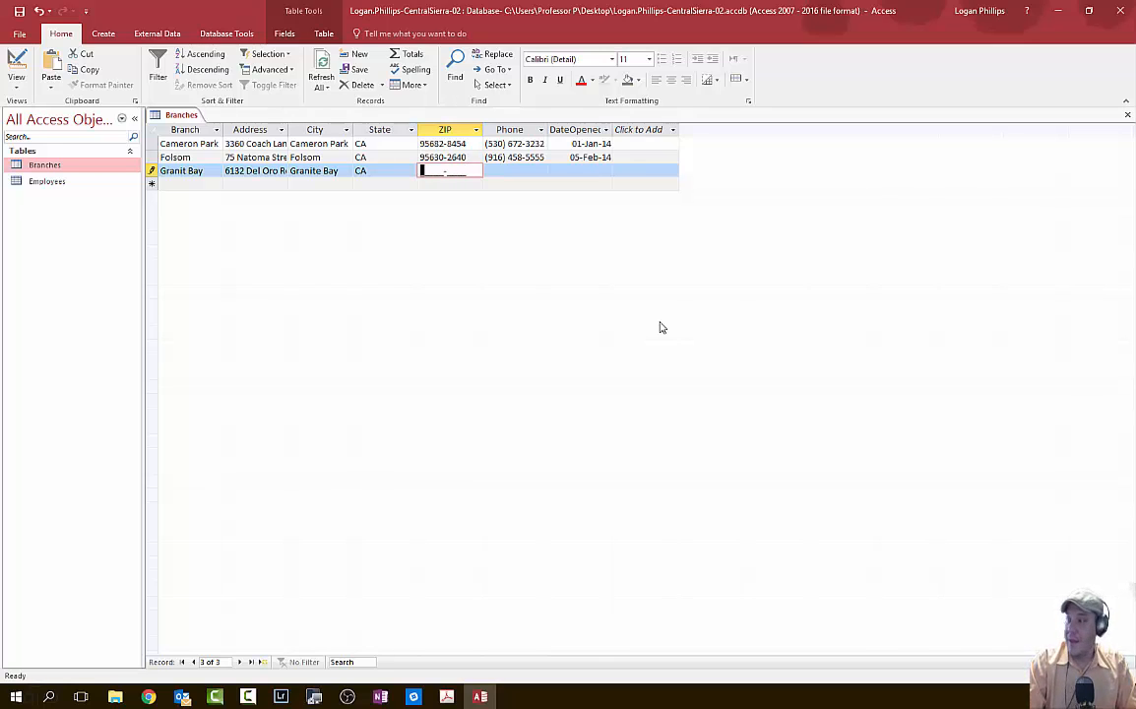
type("957469007")
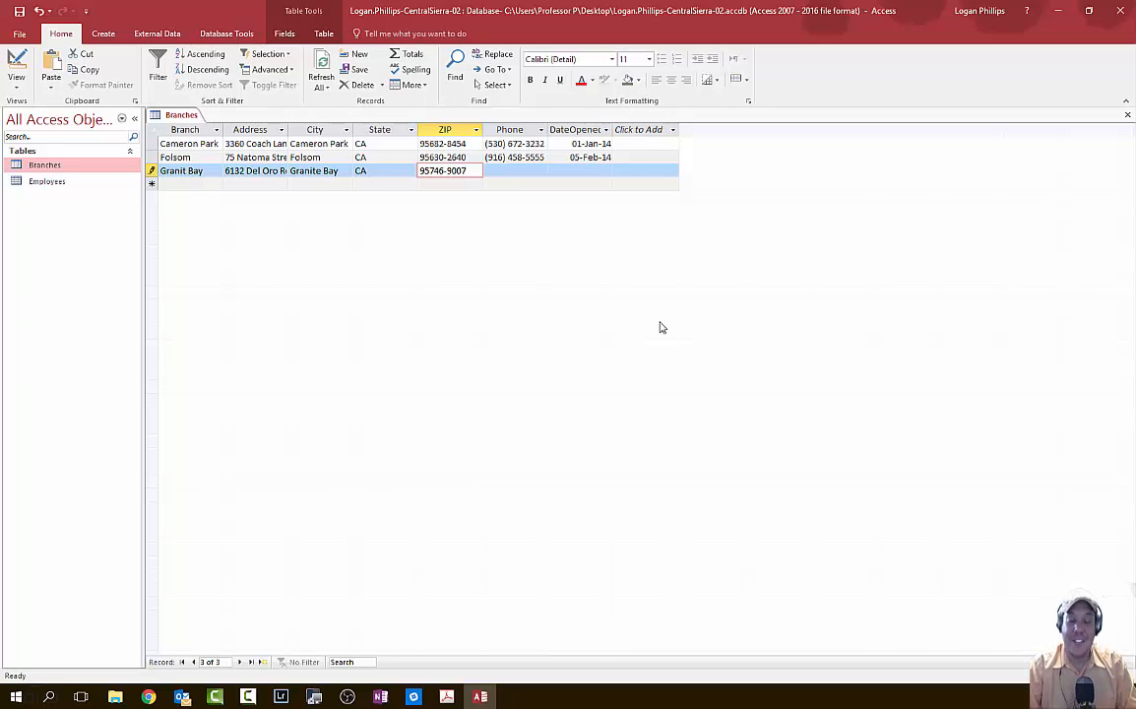
key("Tab")
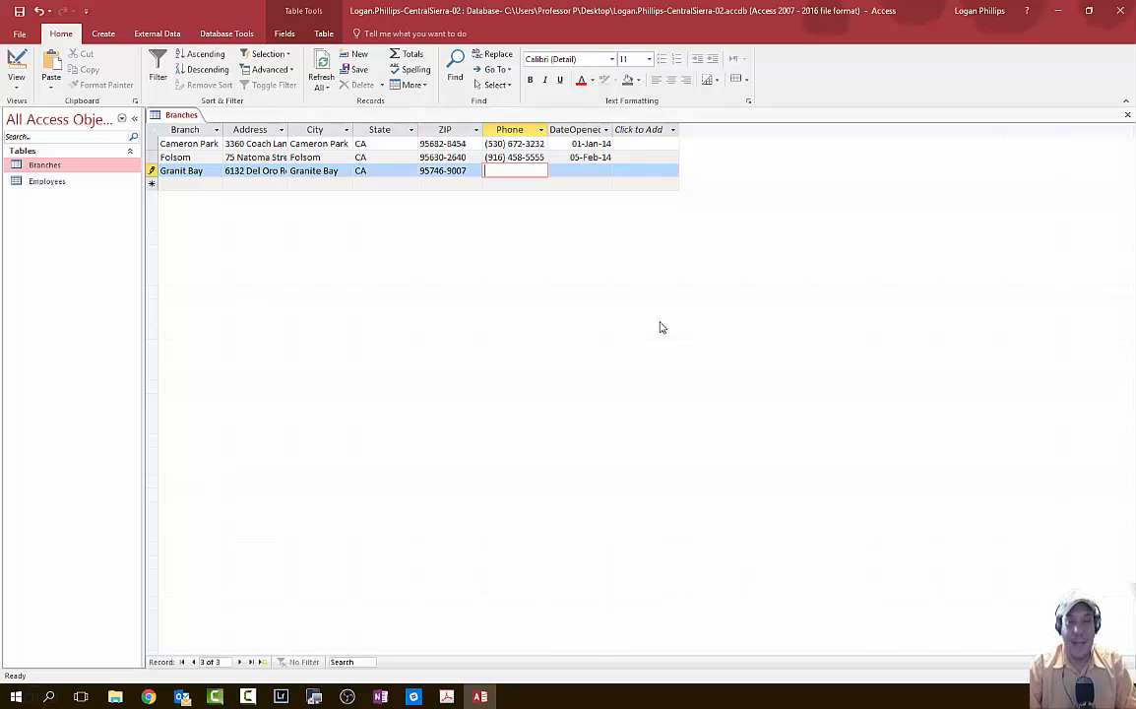
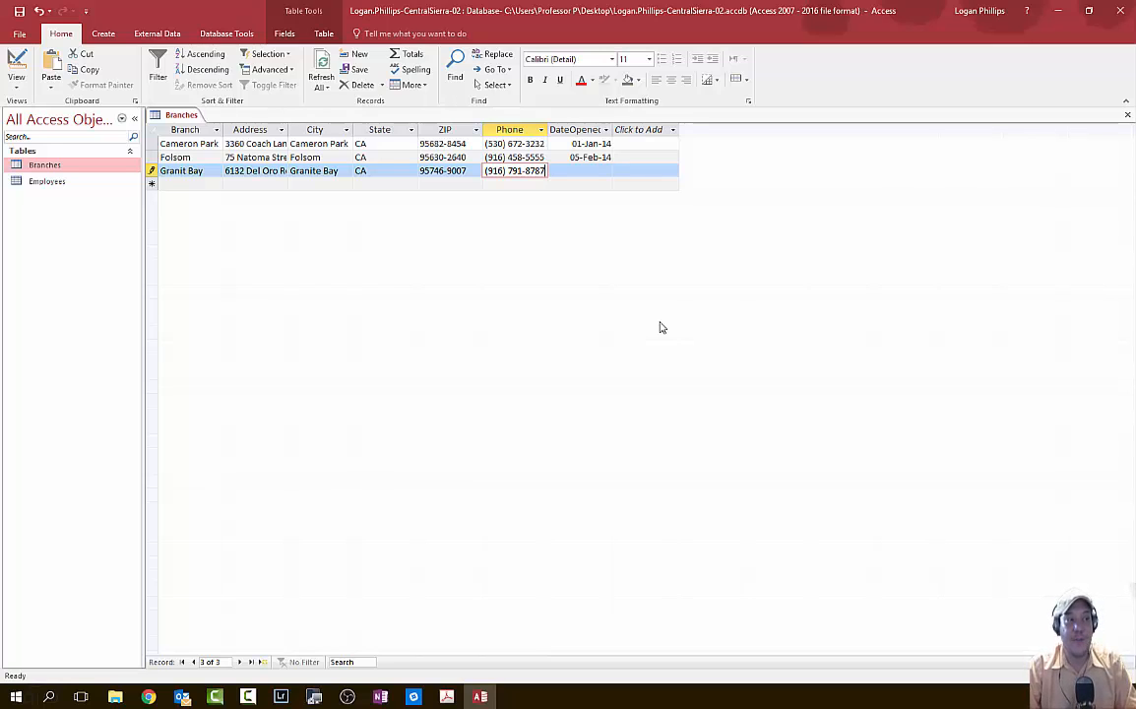
key("Tab")
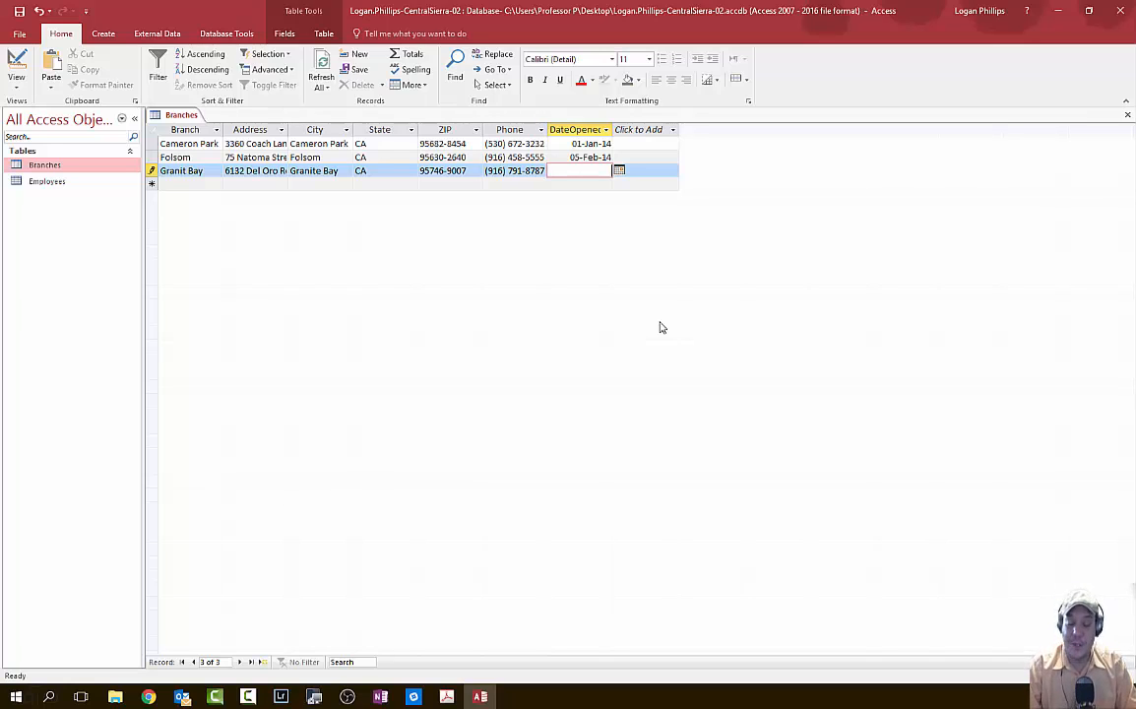
type("1/1/2016")
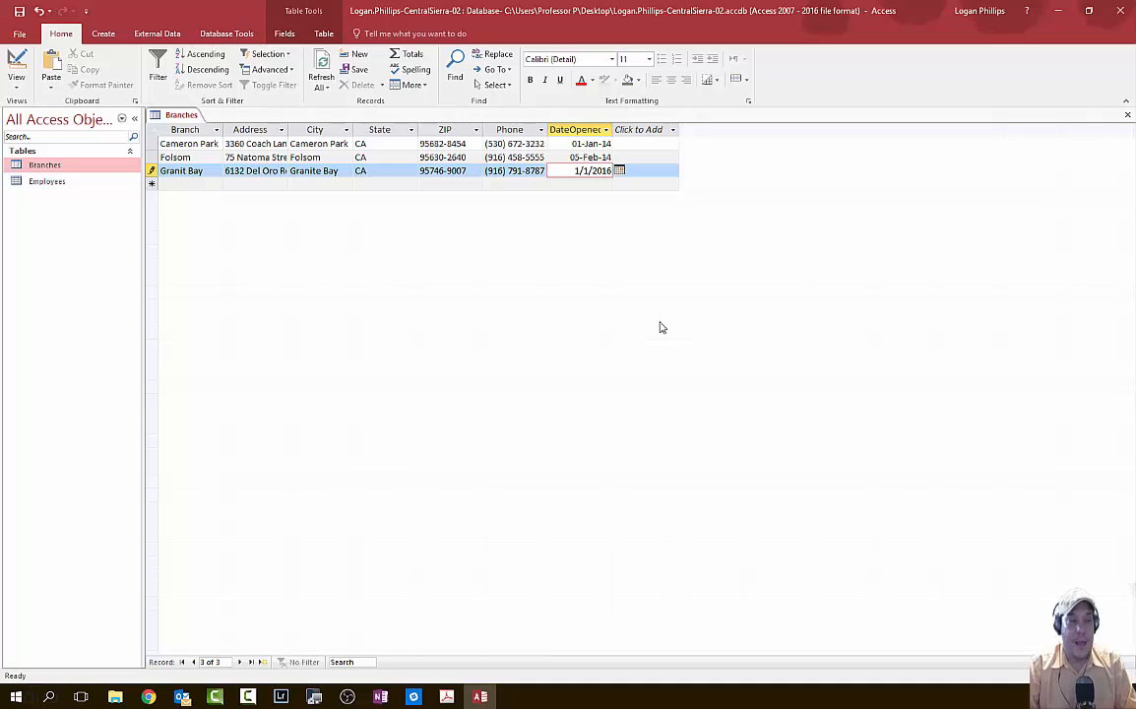
key("Tab")
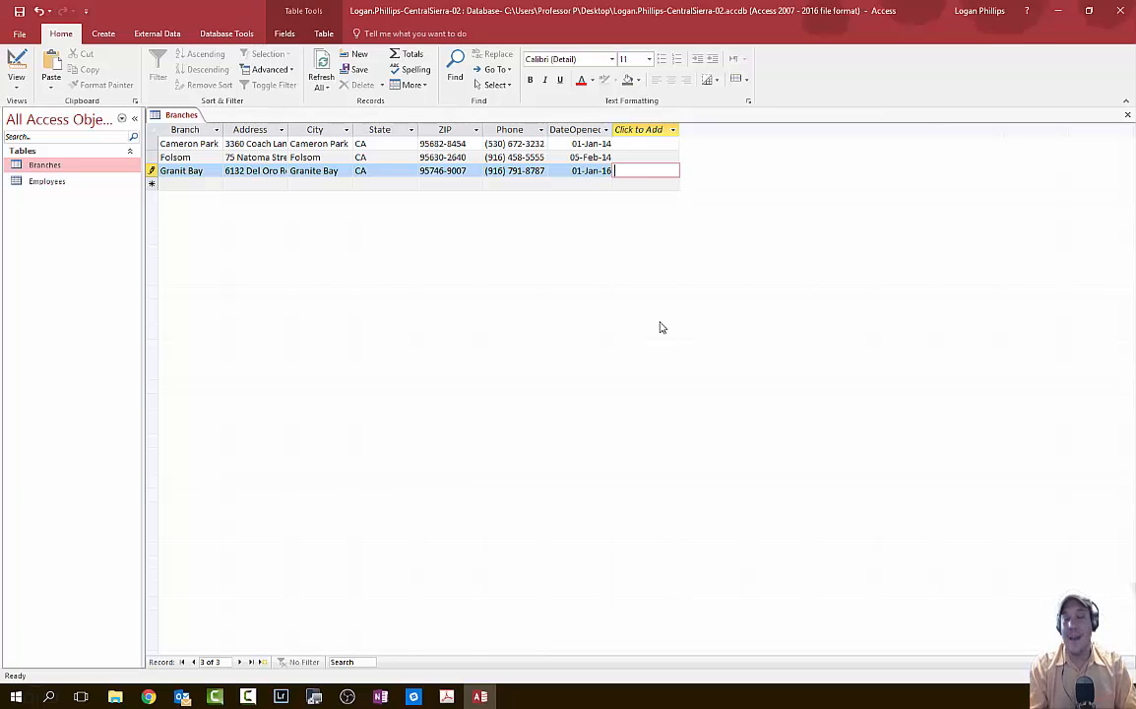
key("shift+Tab")
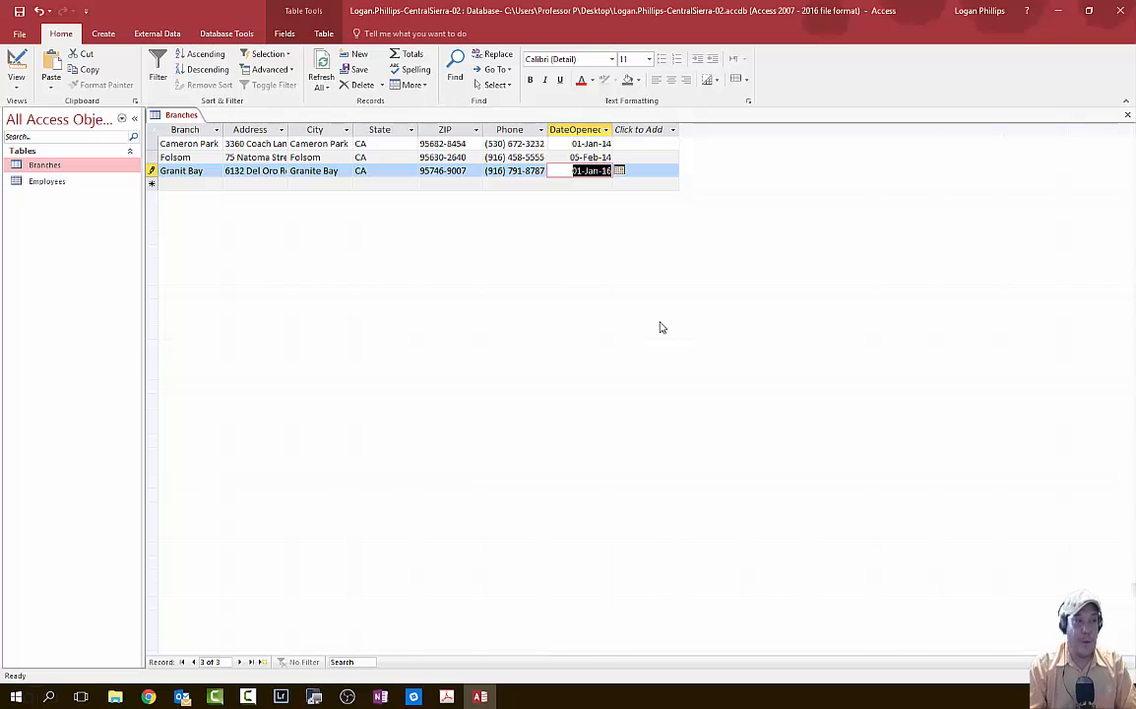
type("112016")
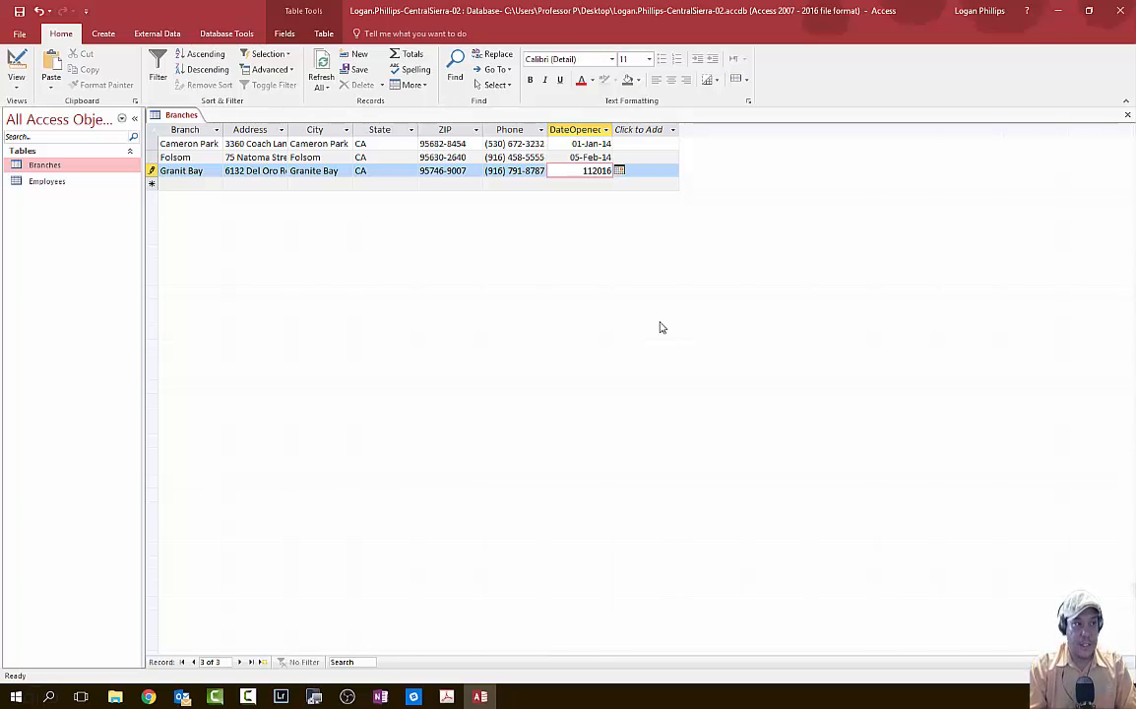
key("Tab")
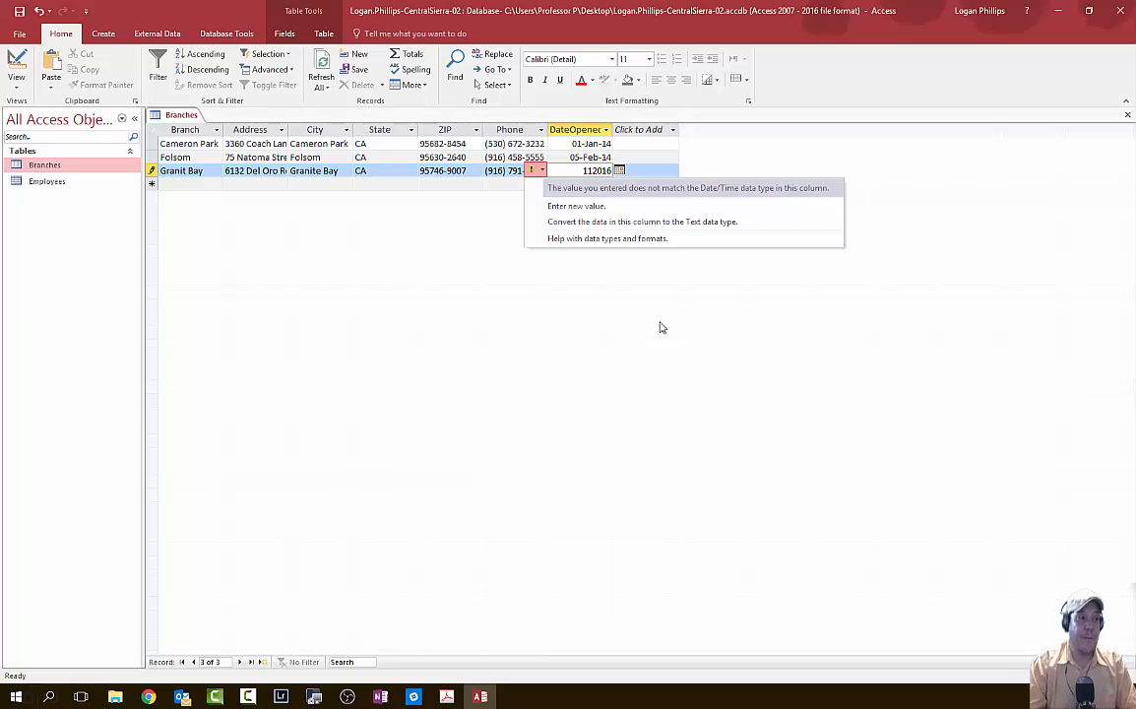
left_click(626, 209)
type("1")
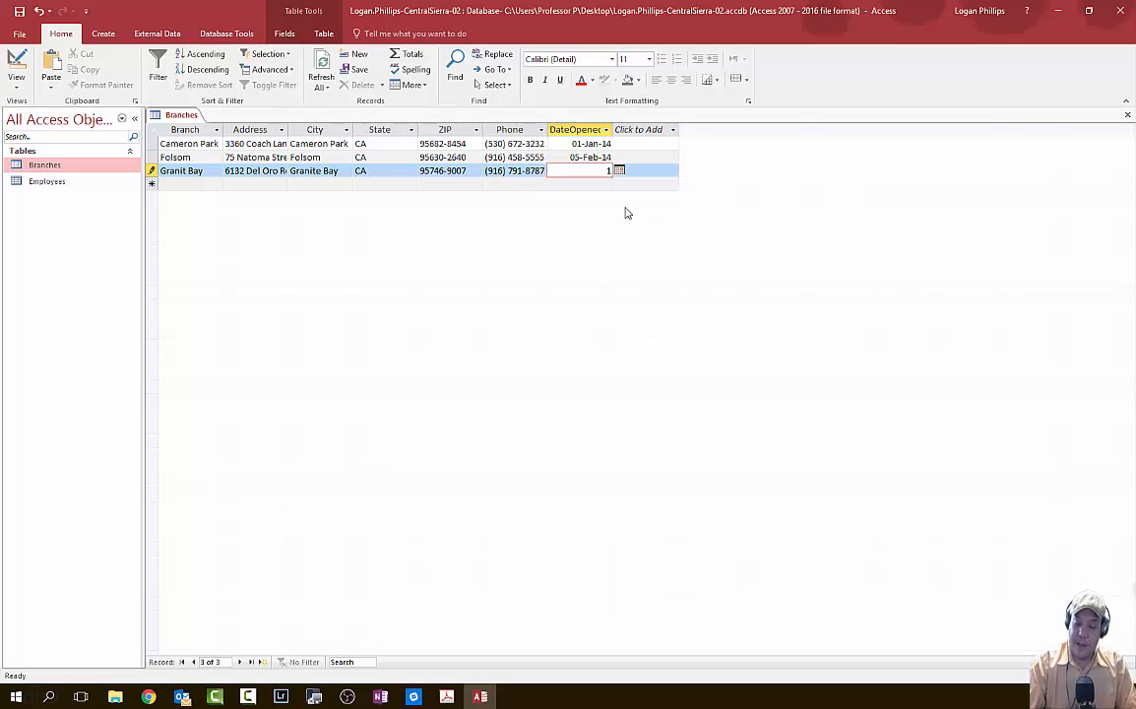
type("/1/2016")
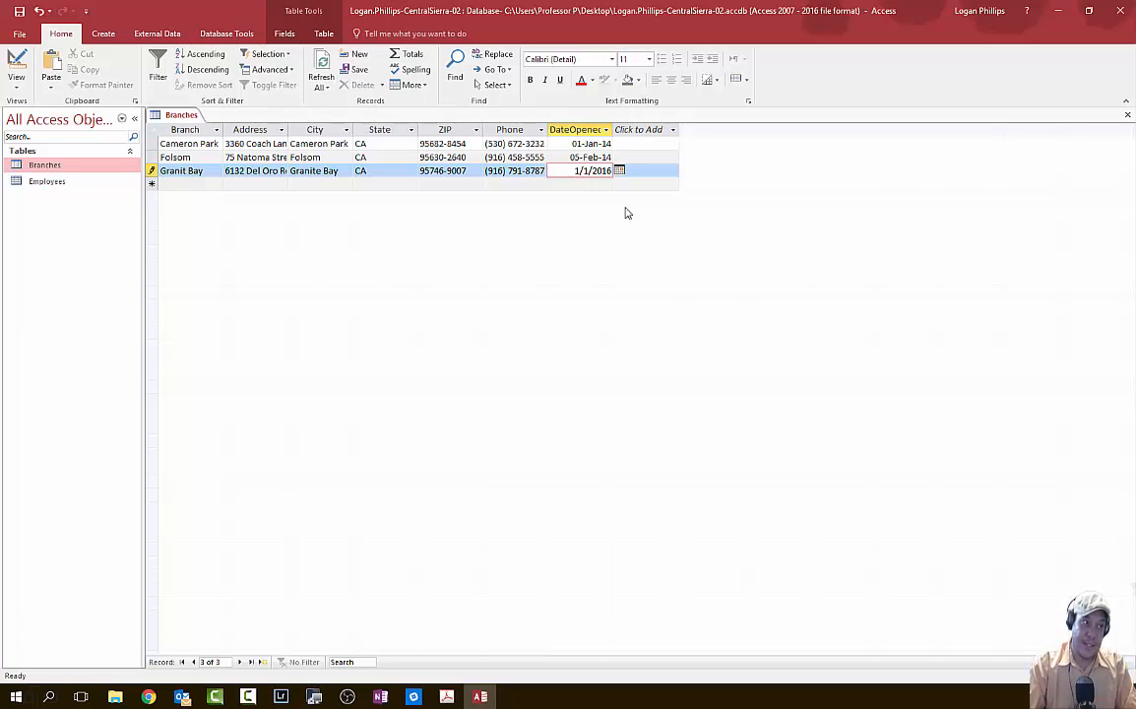
key("Tab")
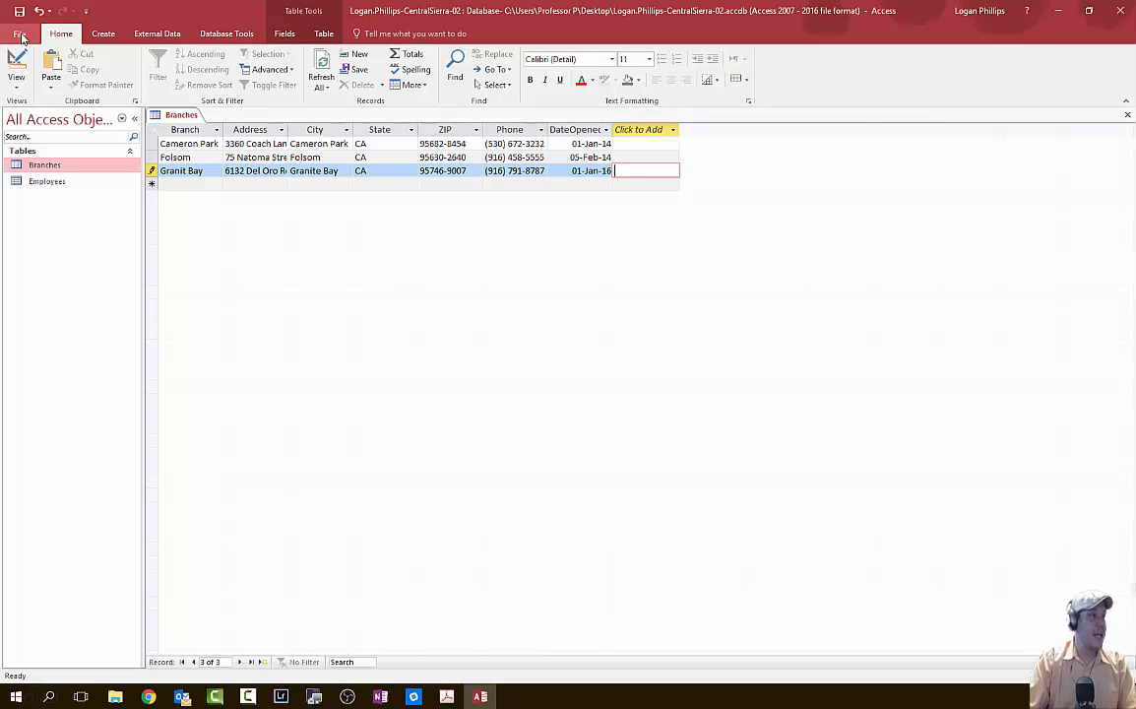
- Close the Branches table and open the Employees table's datasheet
left_click(1128, 116)
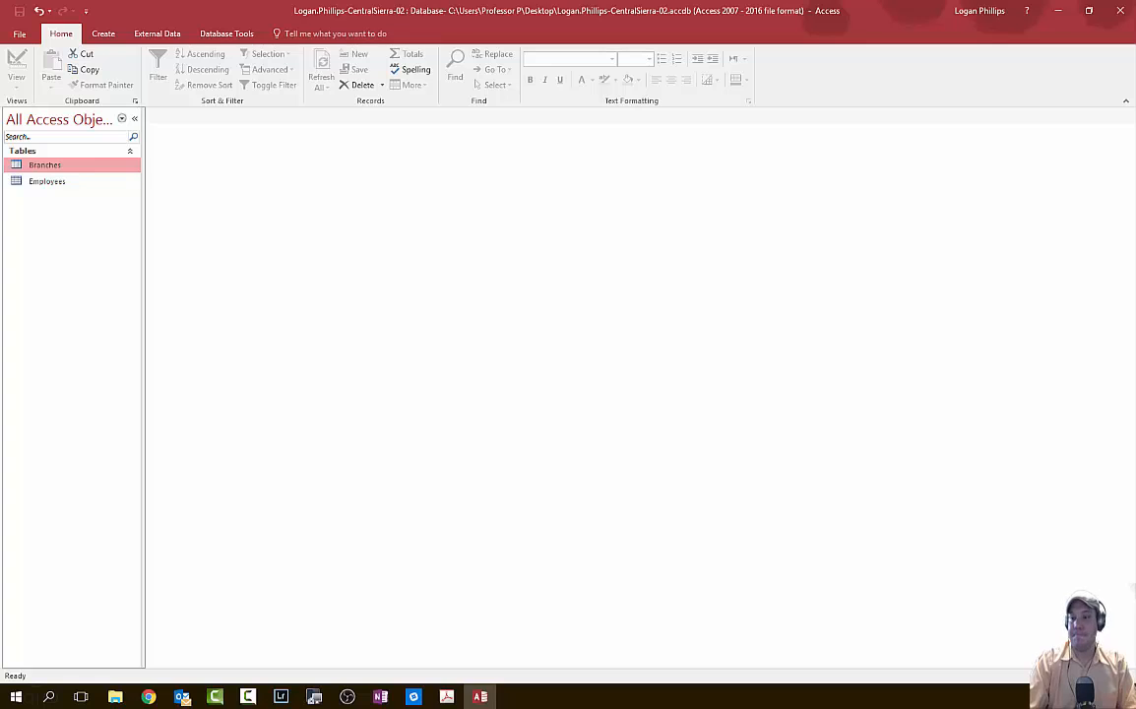
key("alt+Tab")
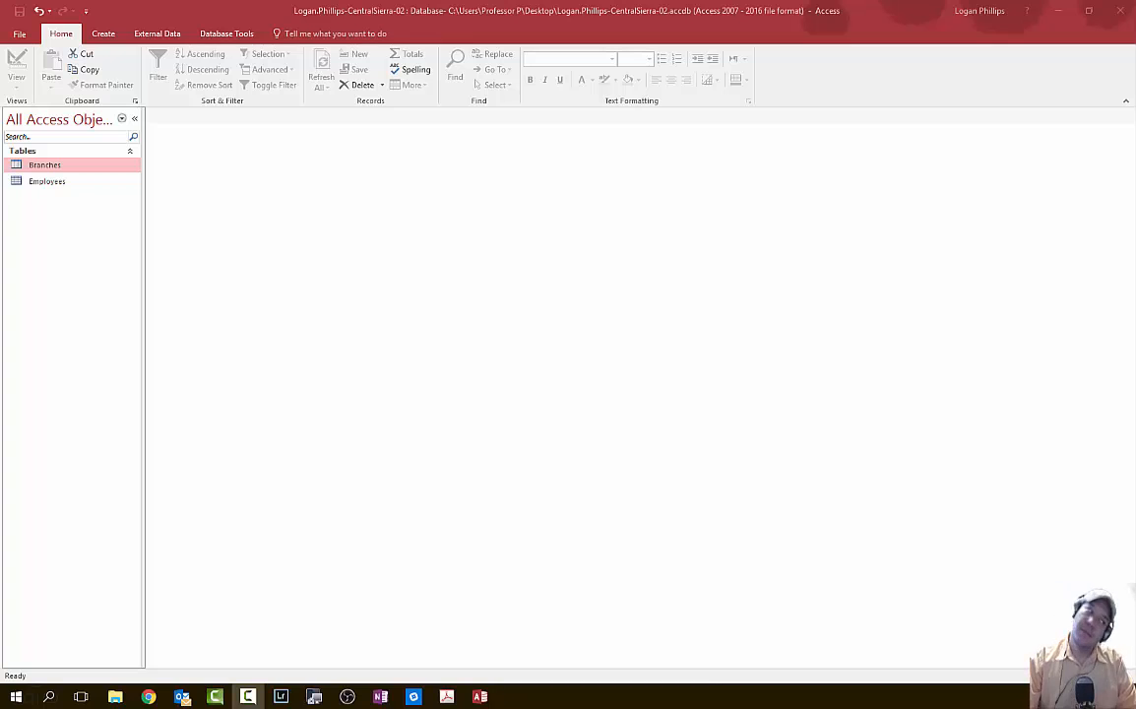
left_click(57, 185)
right_click(46, 181)
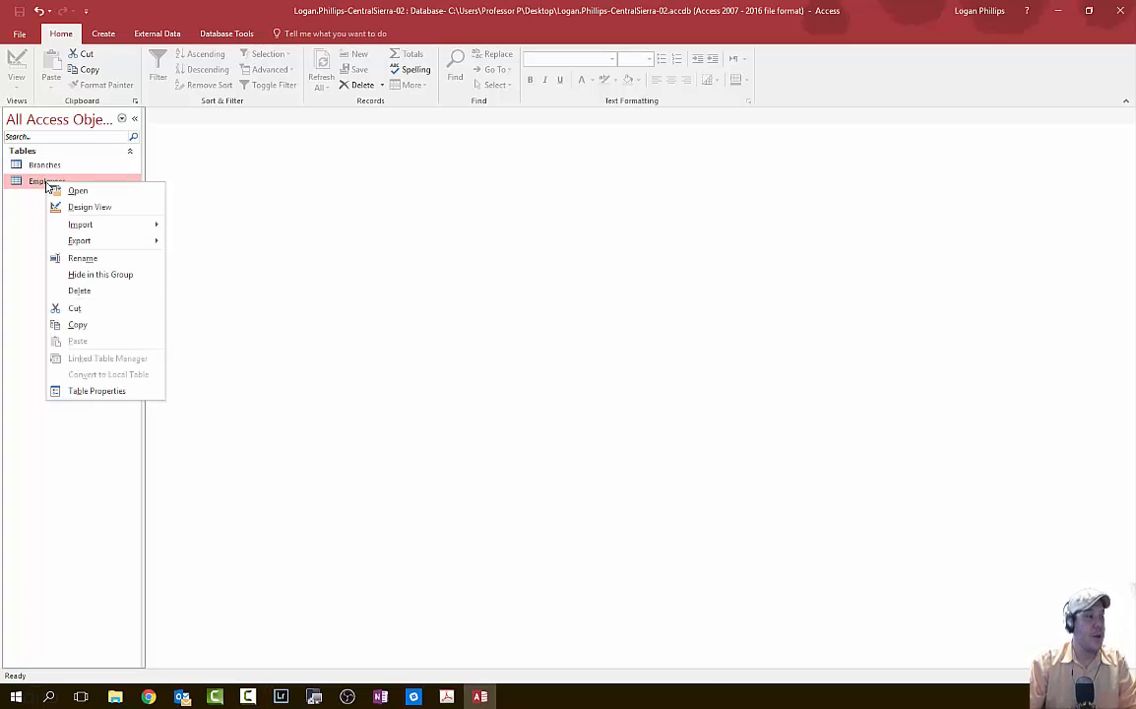
left_click(77, 190)
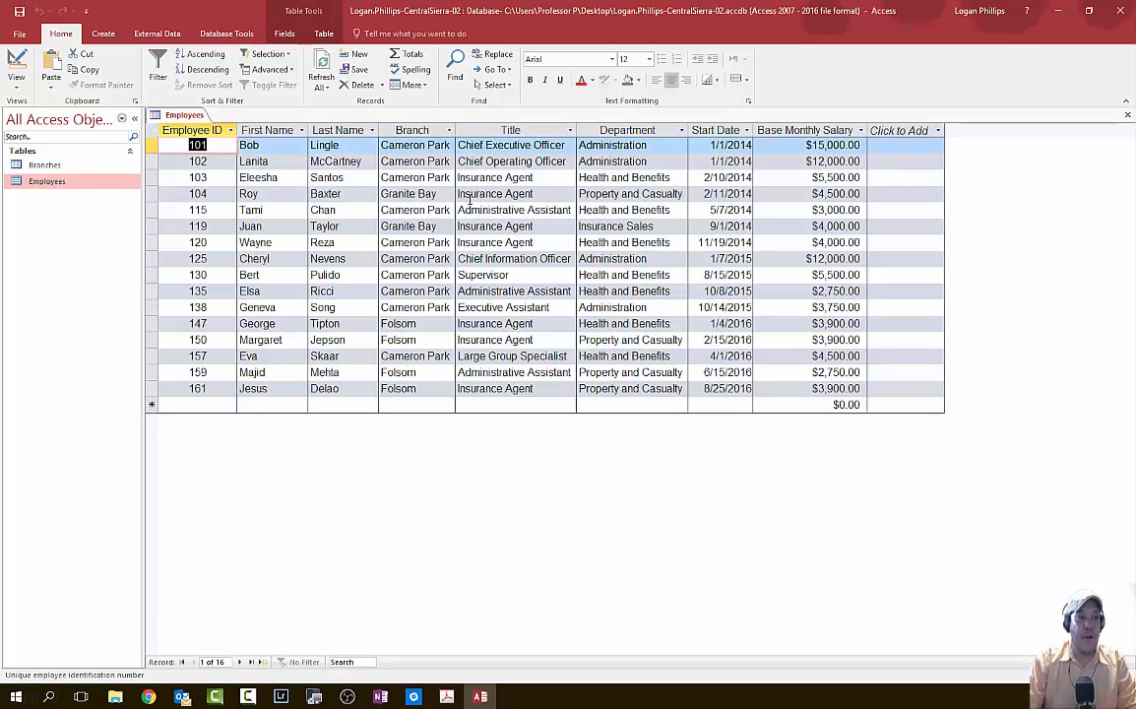
- Switch the Employees table to Design view and select the Department field
left_click(1128, 115)
right_click(51, 179)
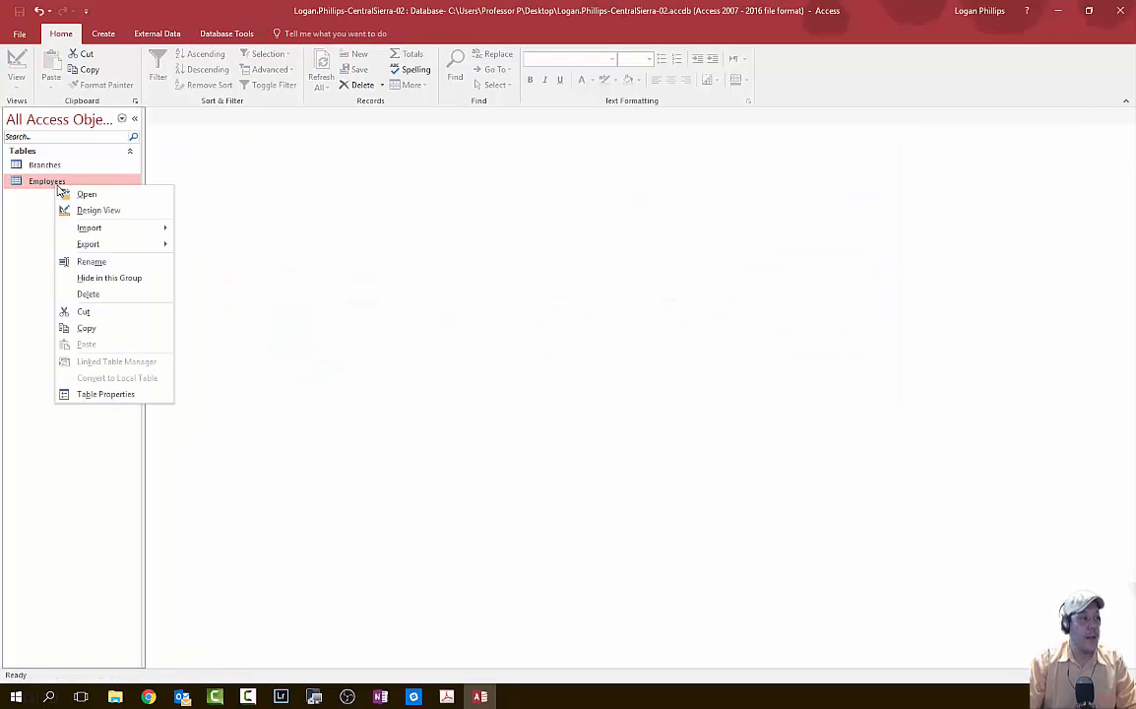
left_click(99, 211)
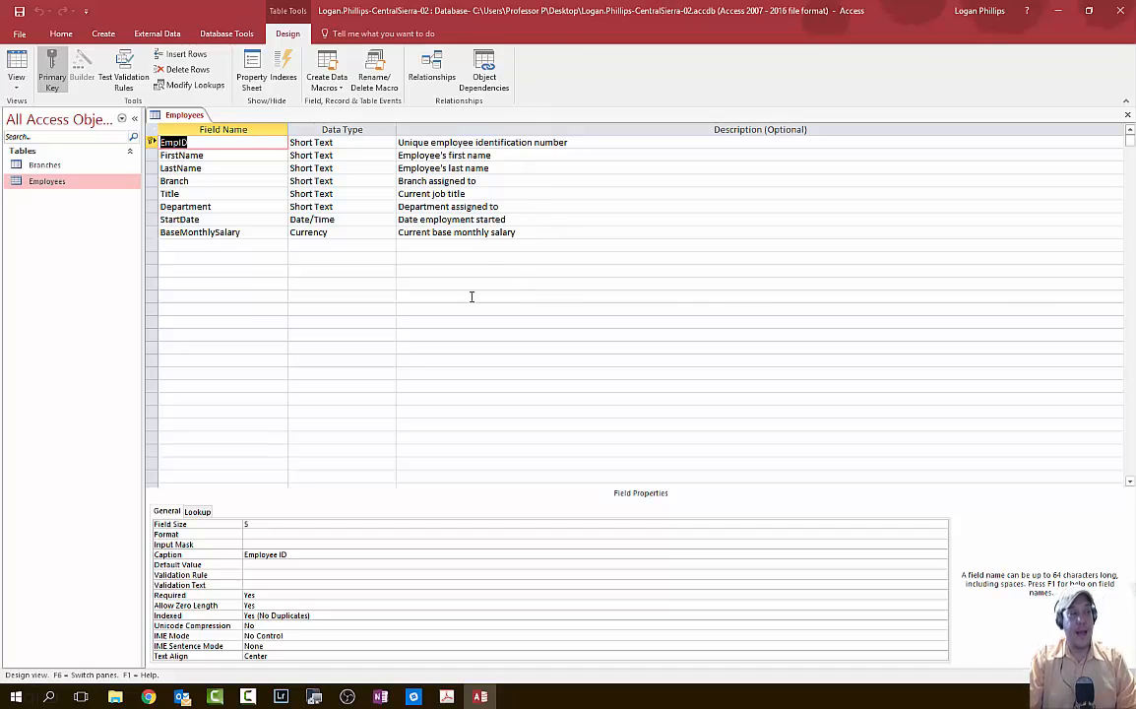
left_click(1127, 115)
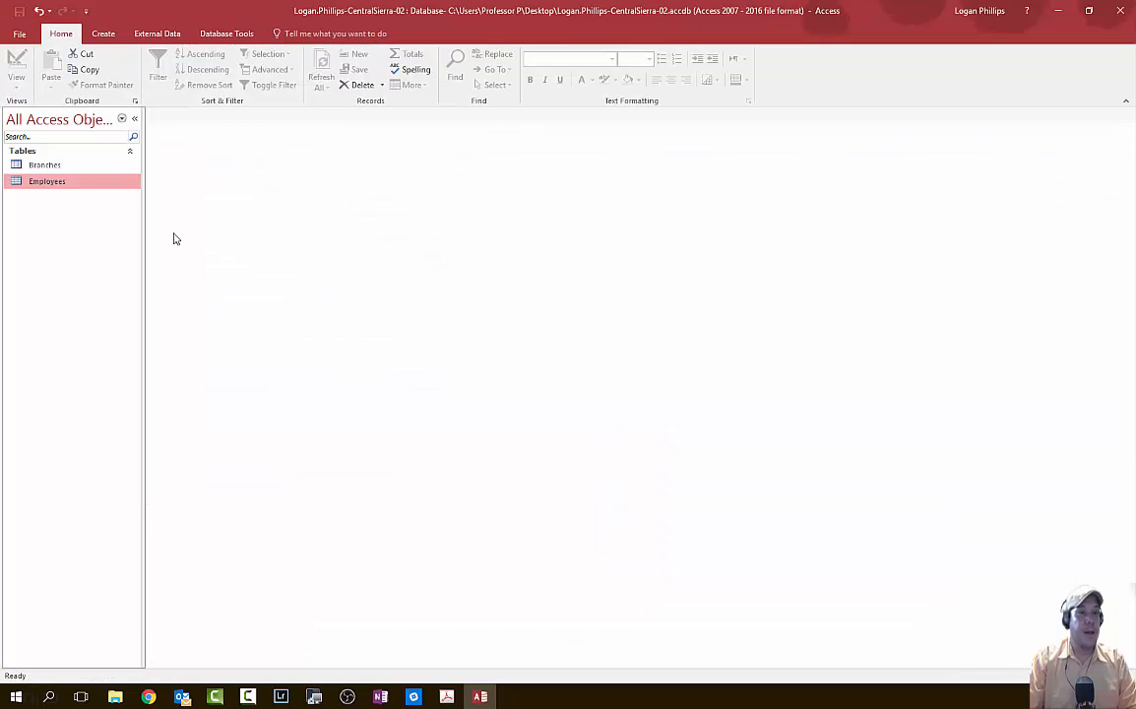
right_click(74, 182)
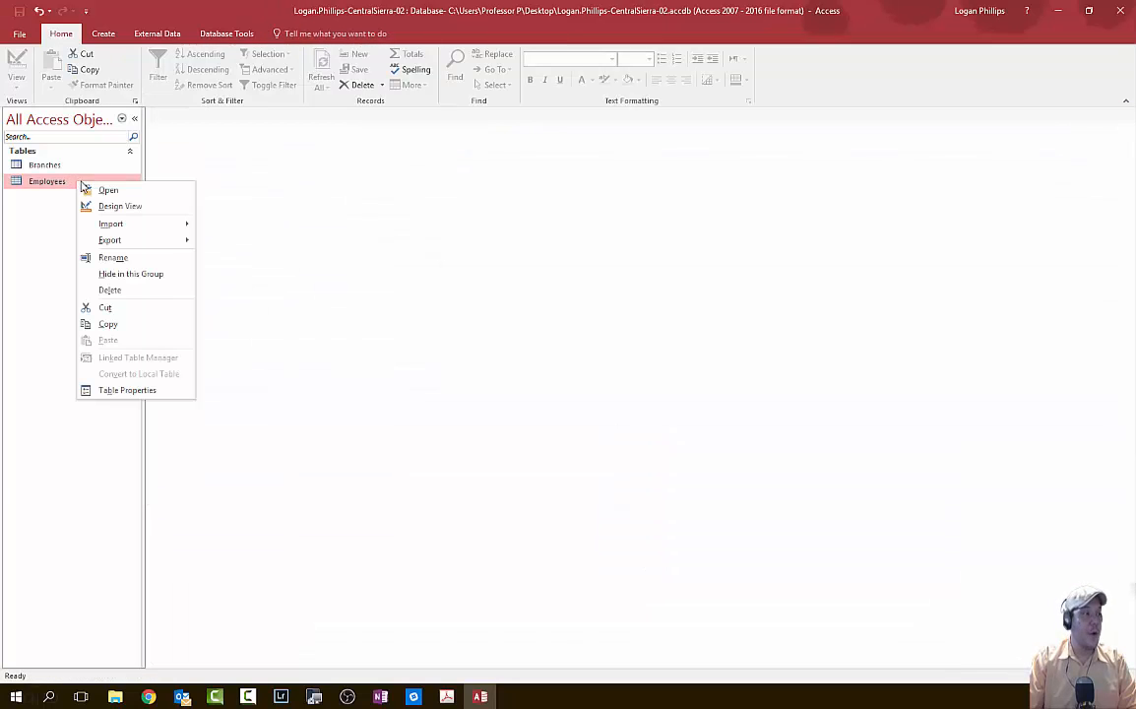
left_click(150, 191)
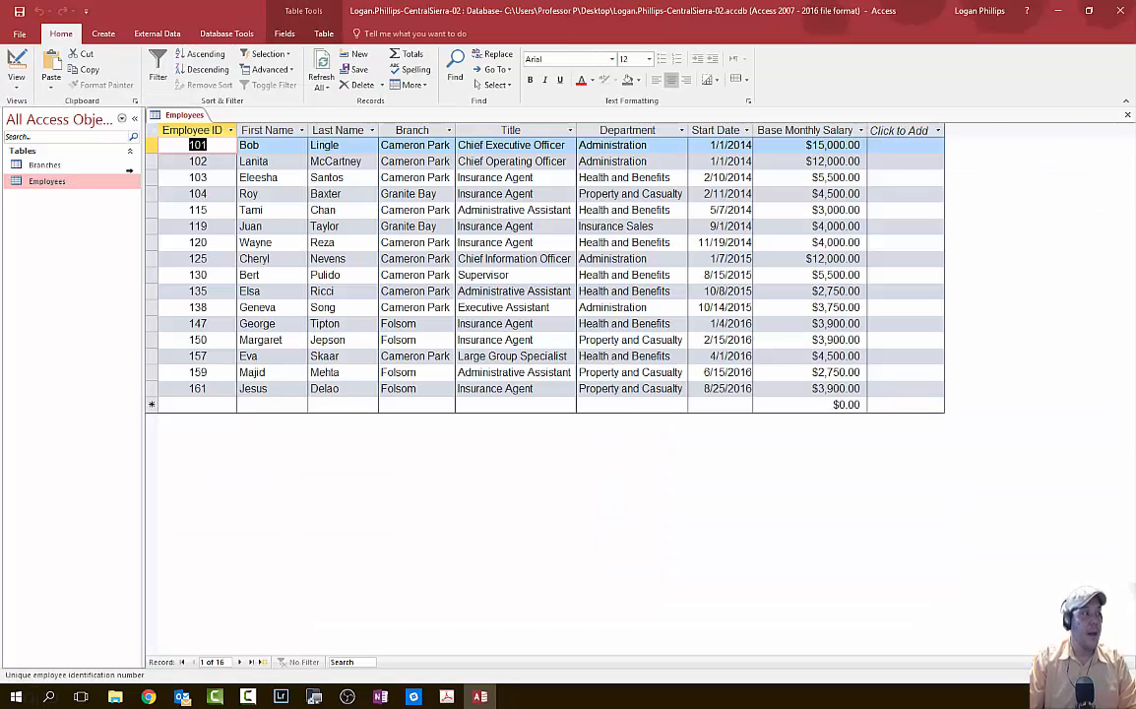
left_click(16, 69)
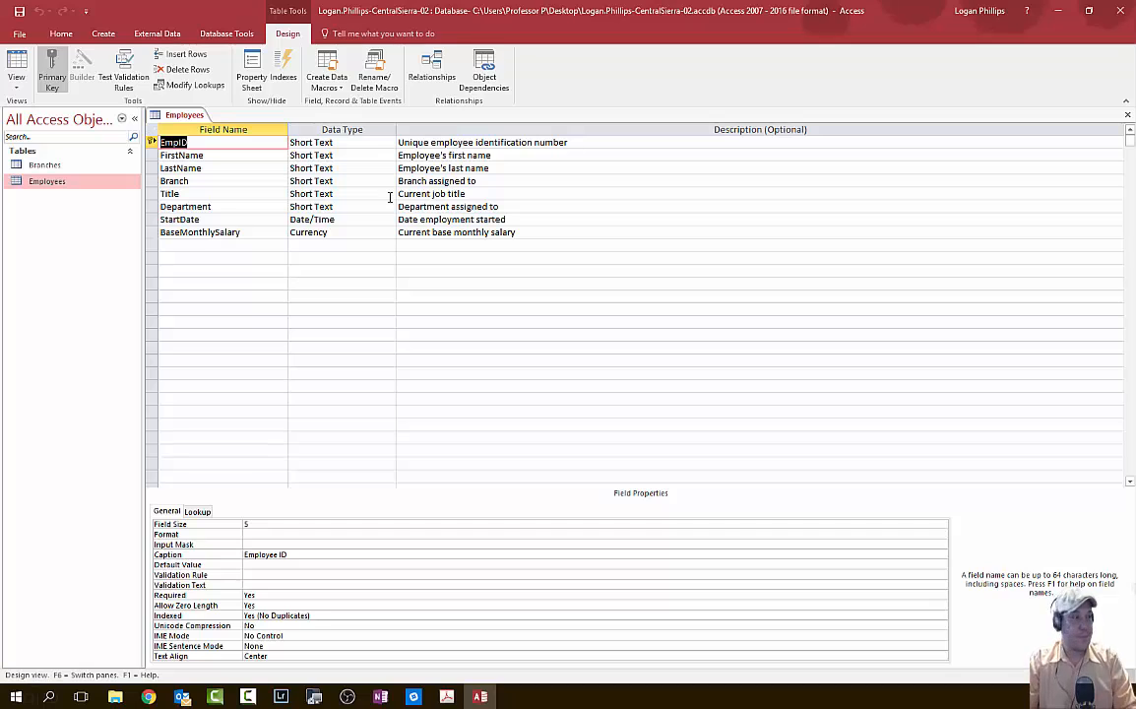
left_click(152, 206)
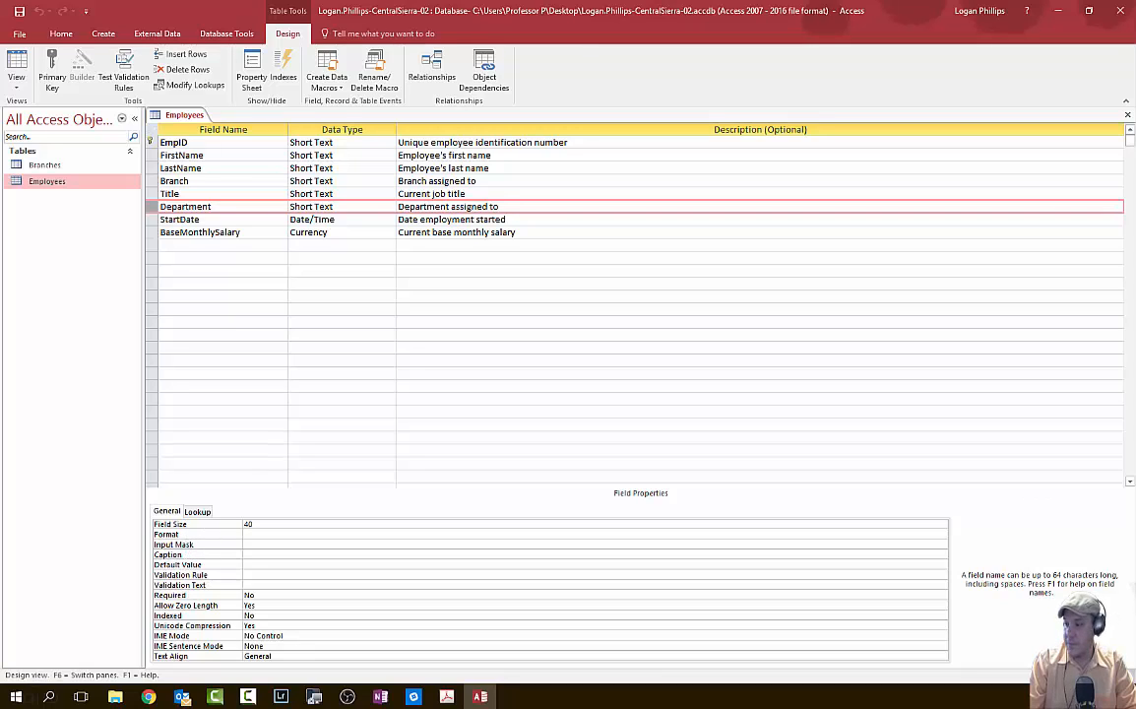
- Set the Department field's data type to Lookup Wizard
left_click(360, 206)
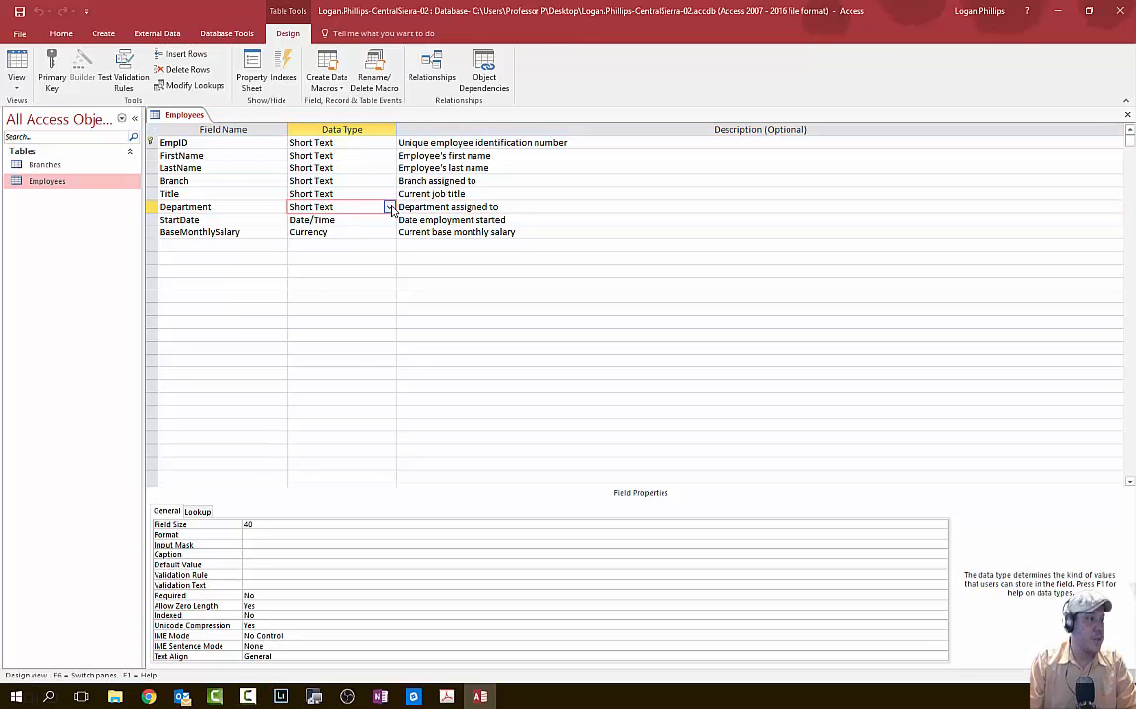
left_click(390, 208)
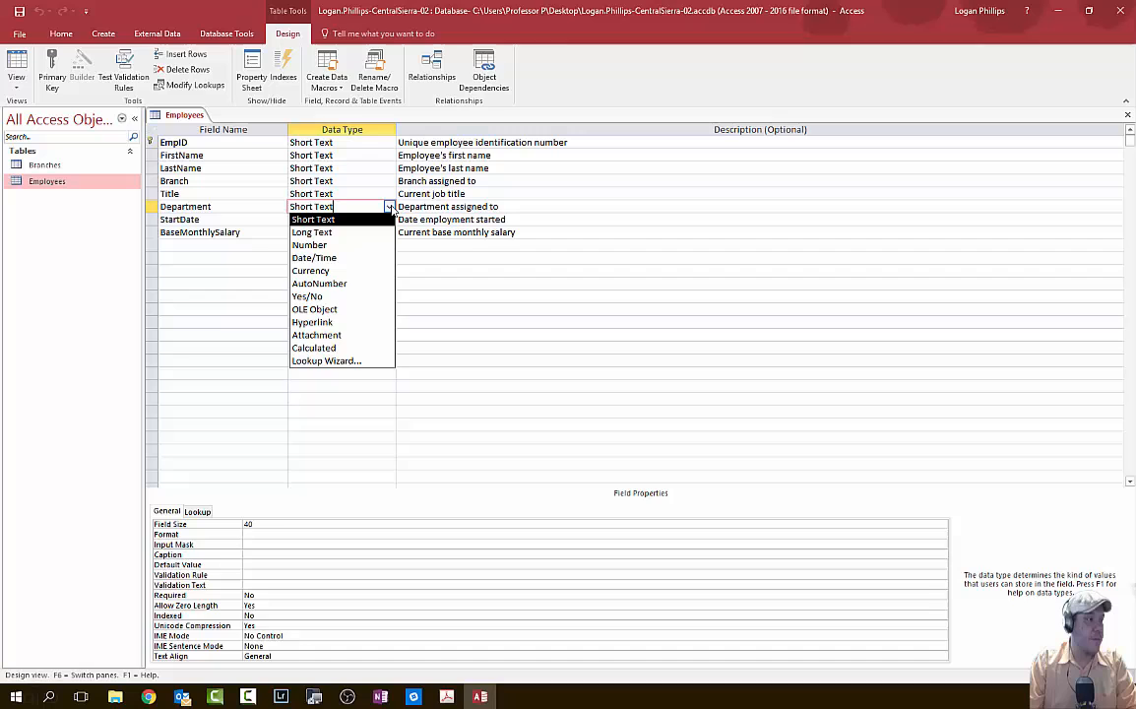
left_click(334, 360)
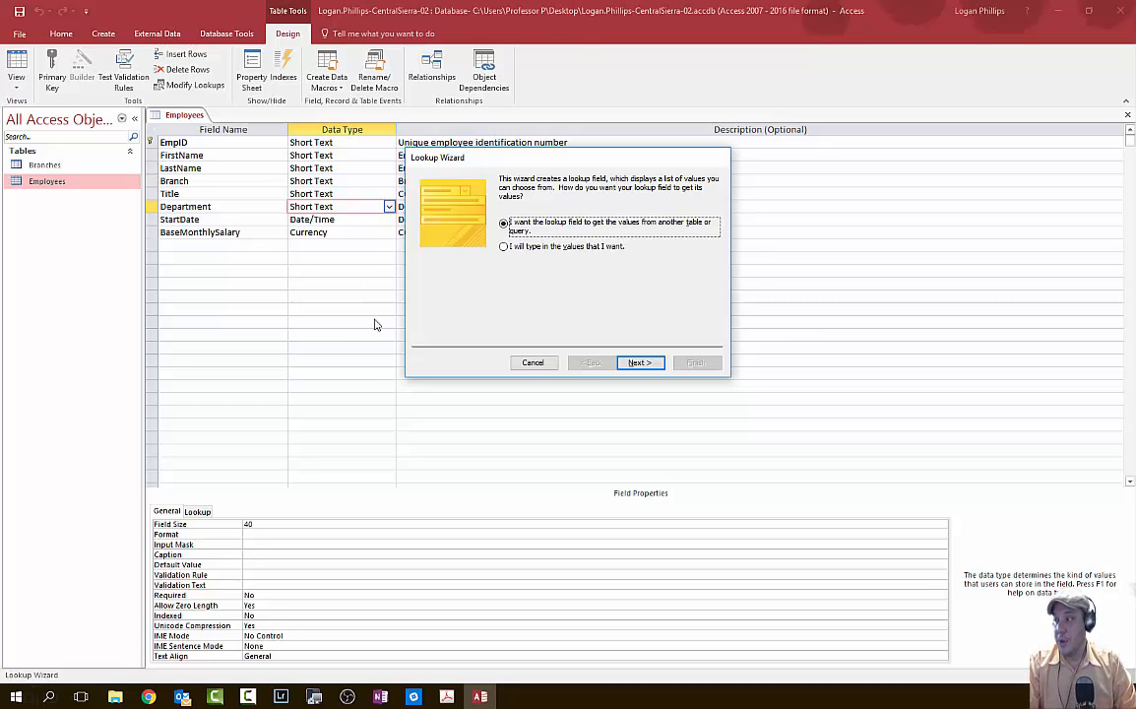
- Choose typed-in values: Administration, Health and Benefits, Insurance Sales, Property and Casualty
left_click(584, 249)
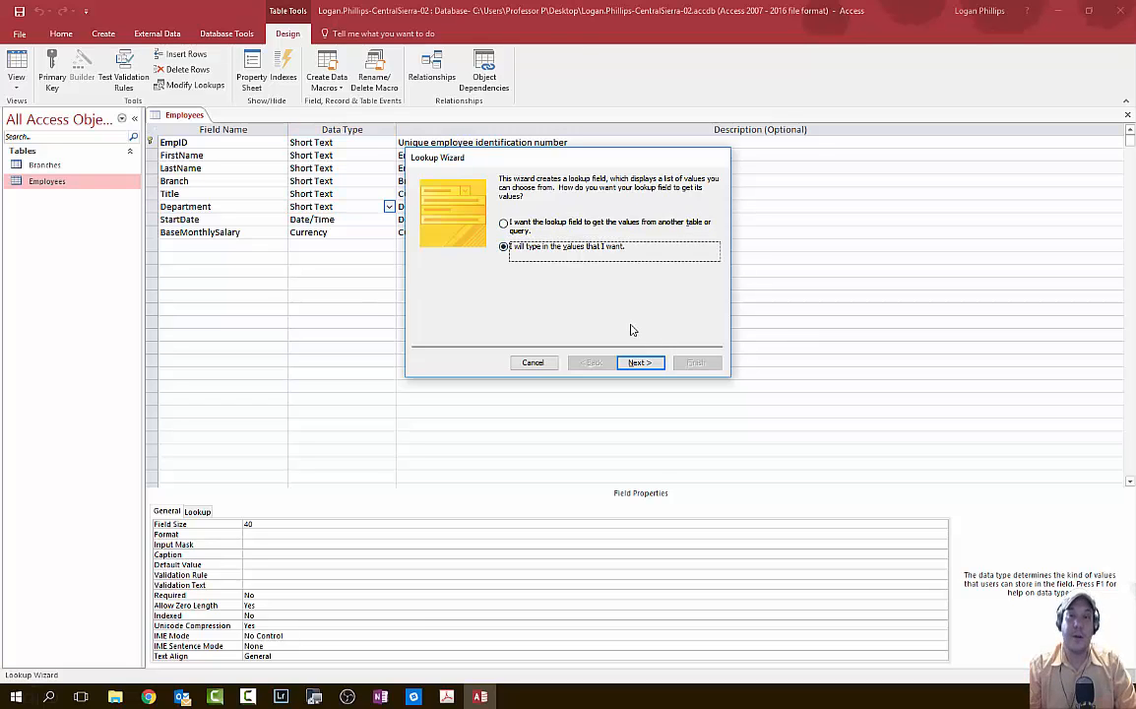
left_click(642, 363)
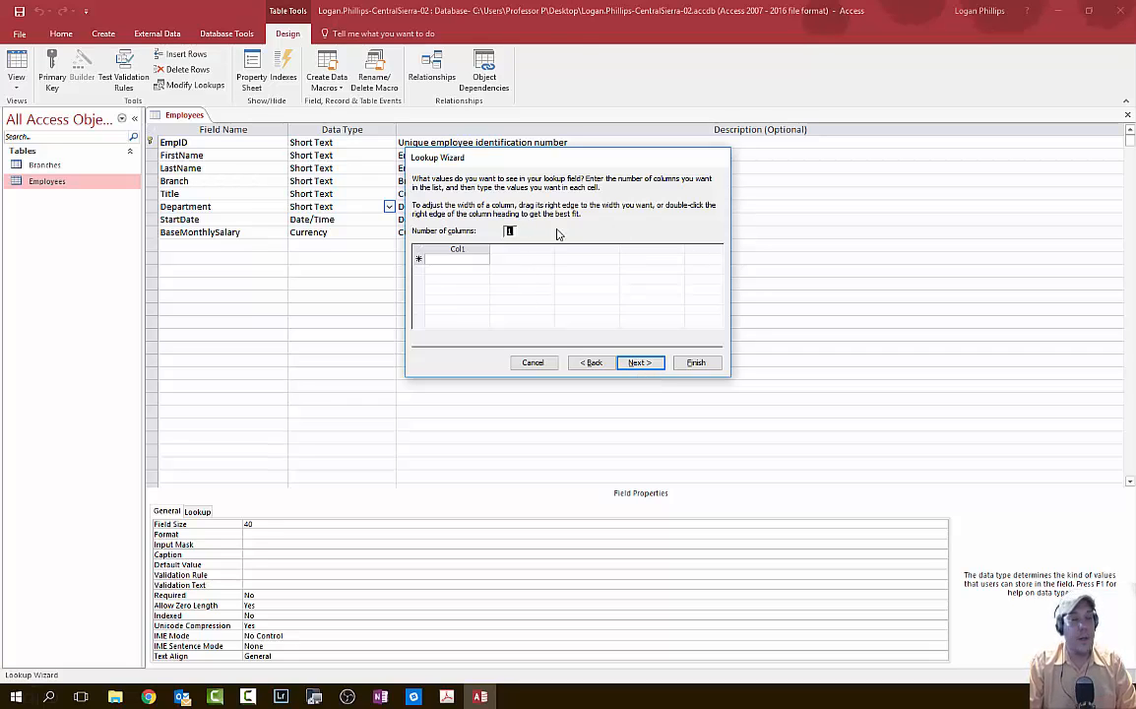
left_click(457, 259)
type("Ad")
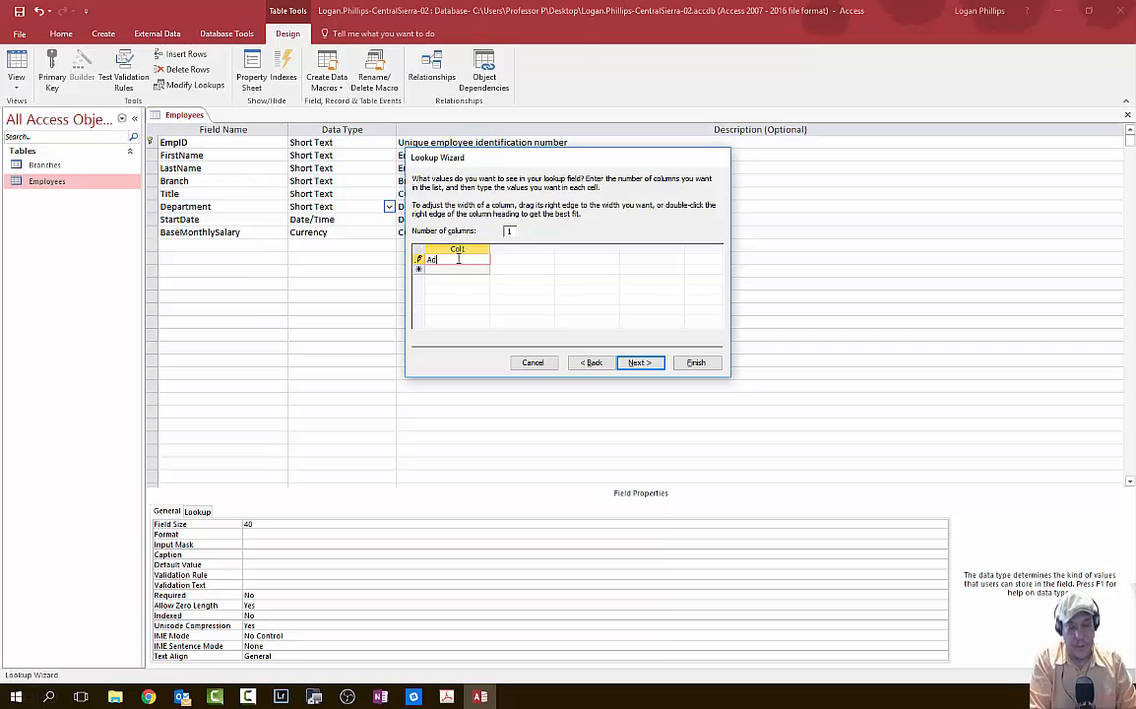
type("ministration")
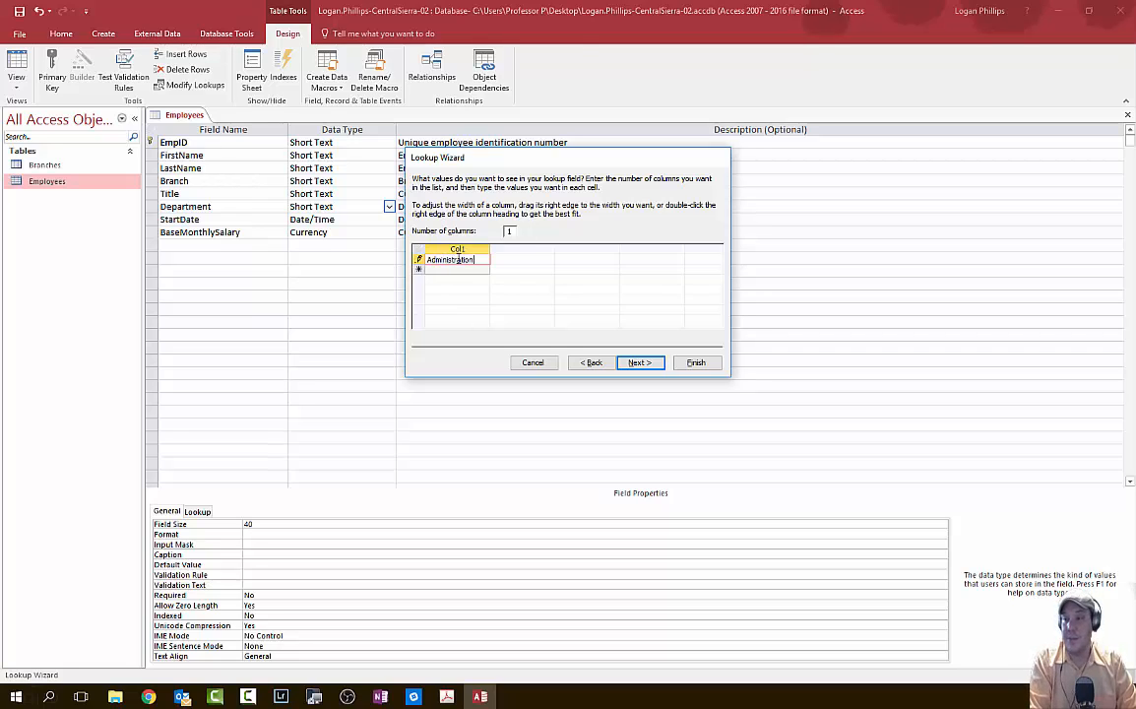
key("Return")
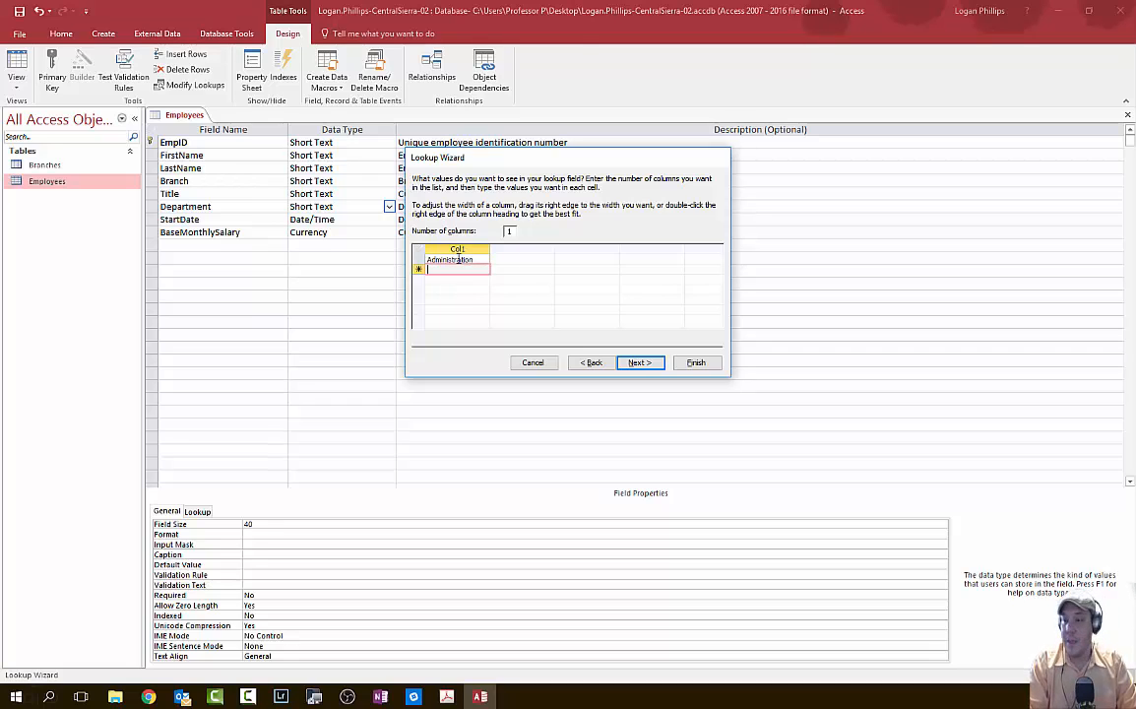
type("Health")
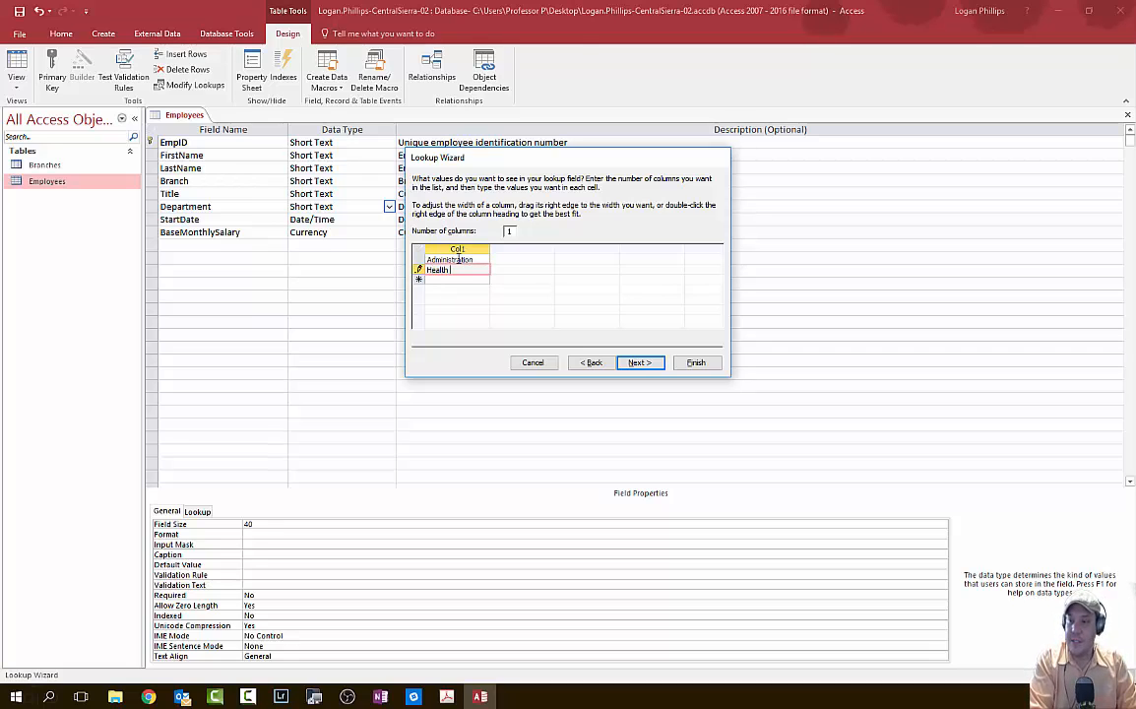
type(" and Benef")
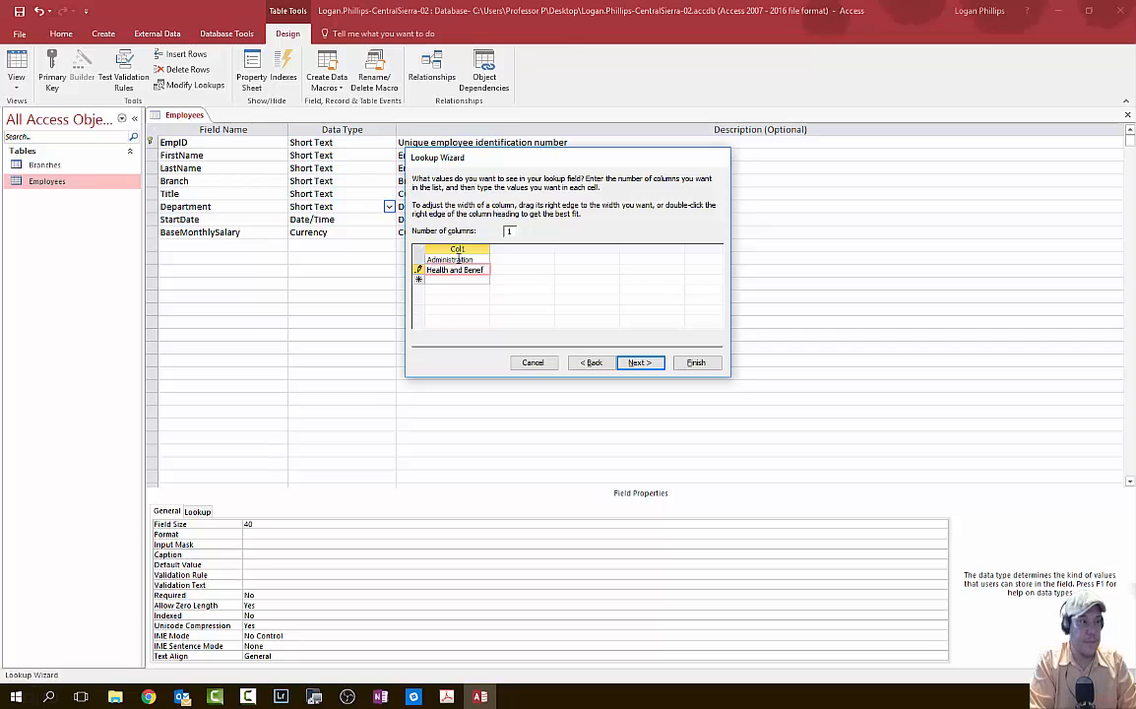
type("its")
key("Return")
type("I")
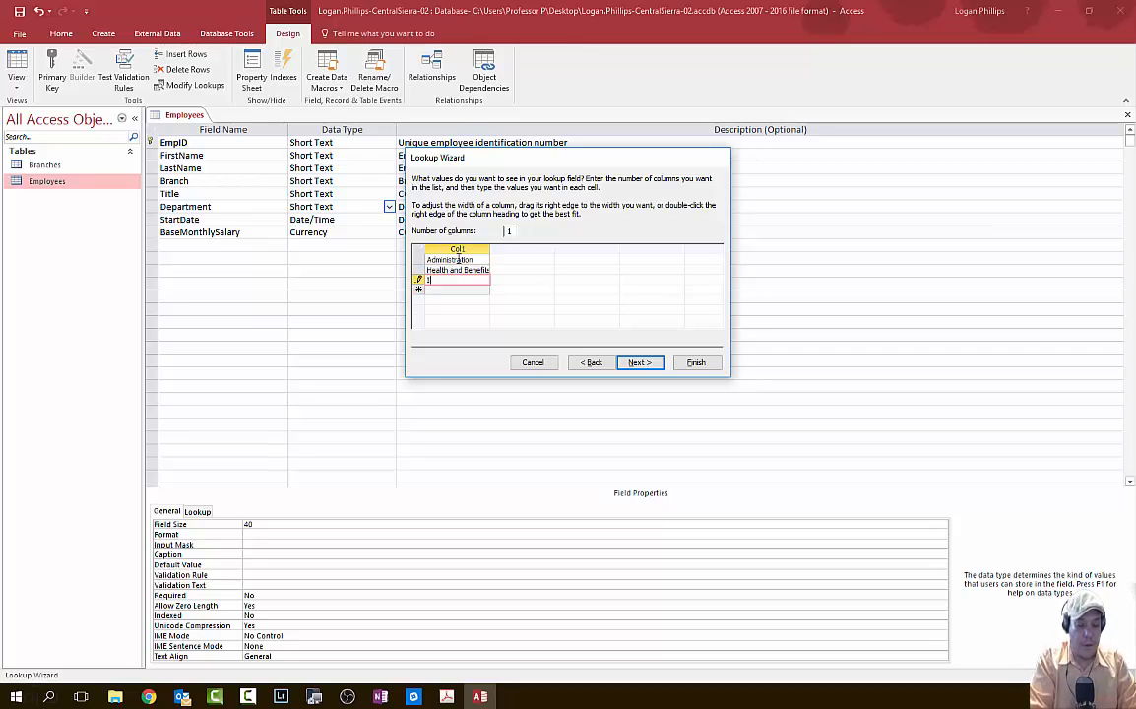
type("nsurance Sales")
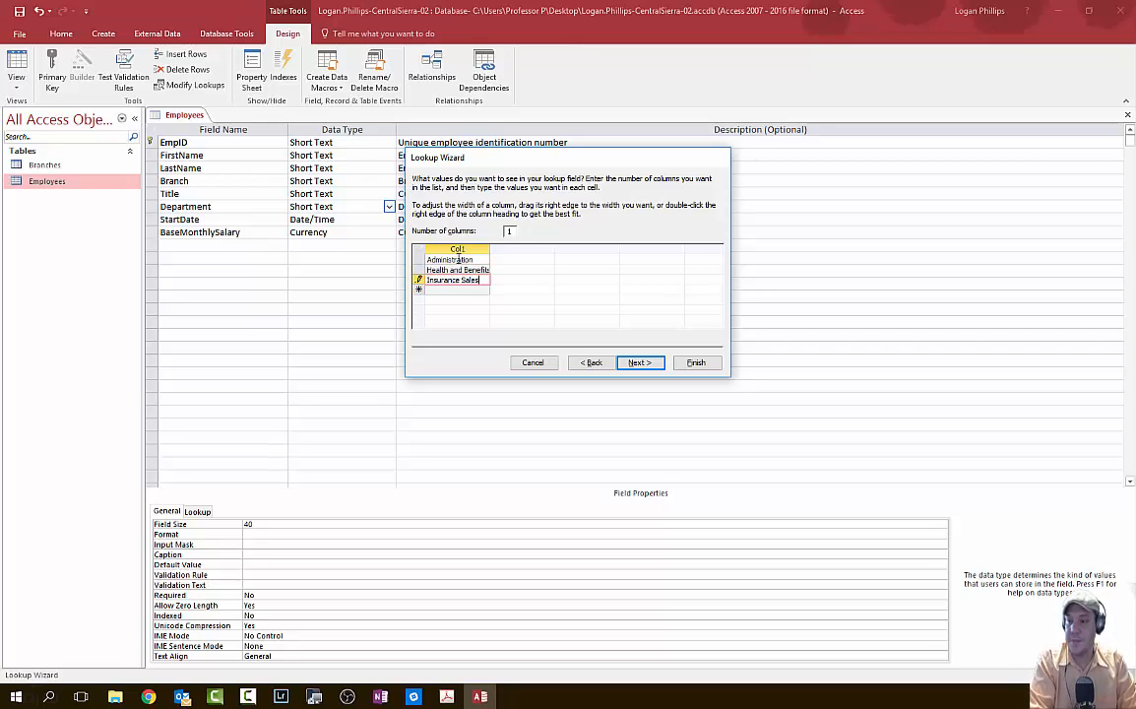
key("Return")
type("Property")
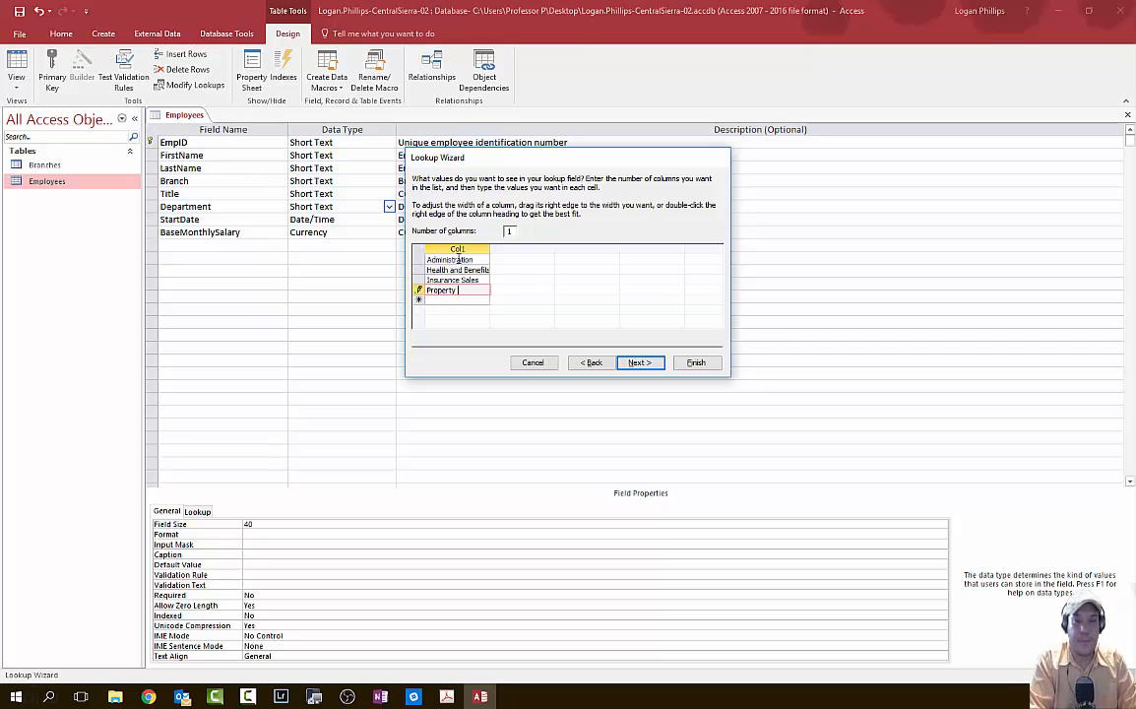
type(" and CA")
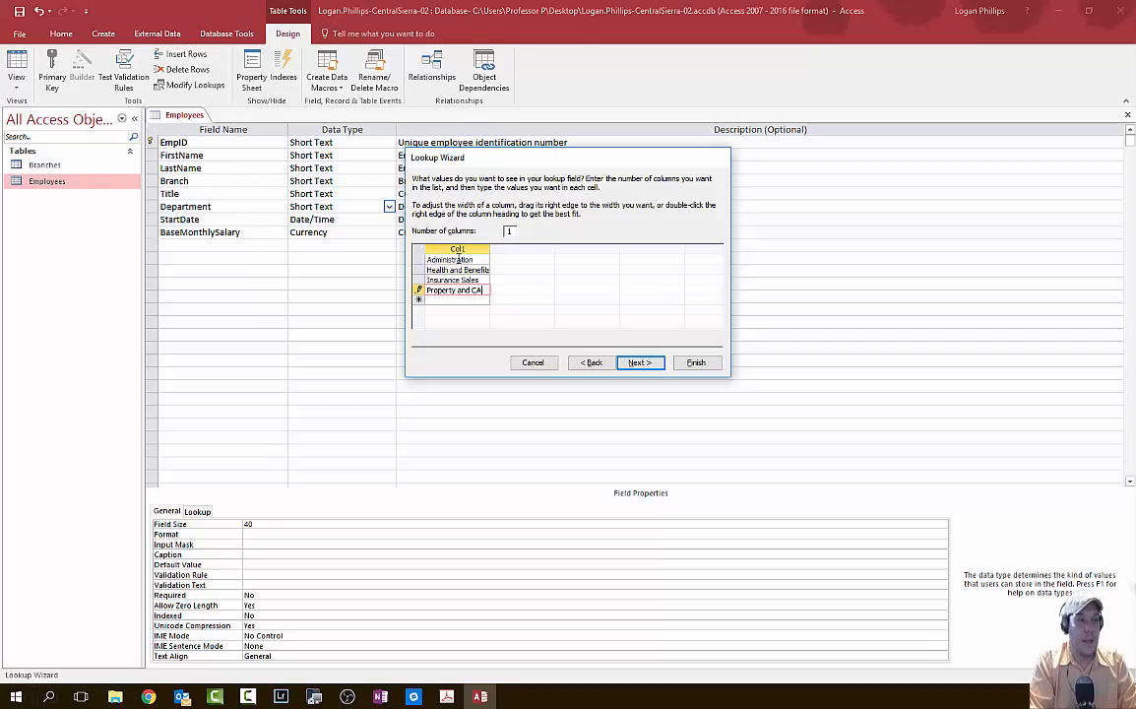
type("sualty")
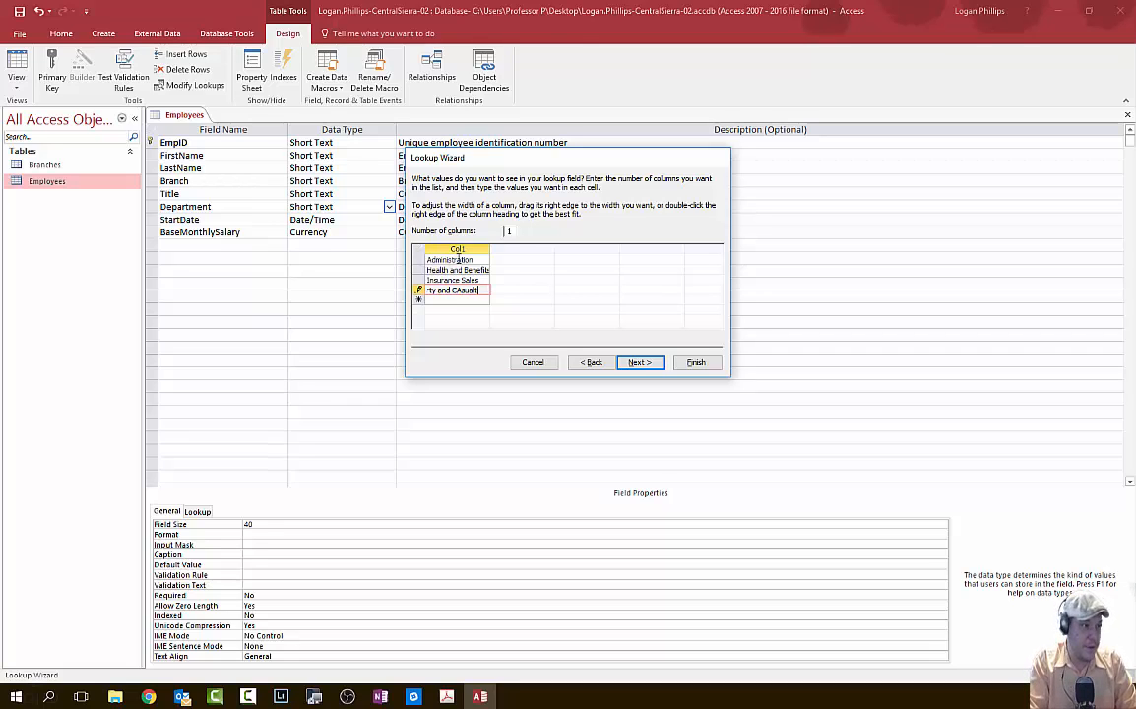
key("BackSpace")
key("BackSpace")
key("BackSpace")
key("BackSpace")
key("BackSpace")
key("BackSpace")
key("BackSpace")
type("asualty")
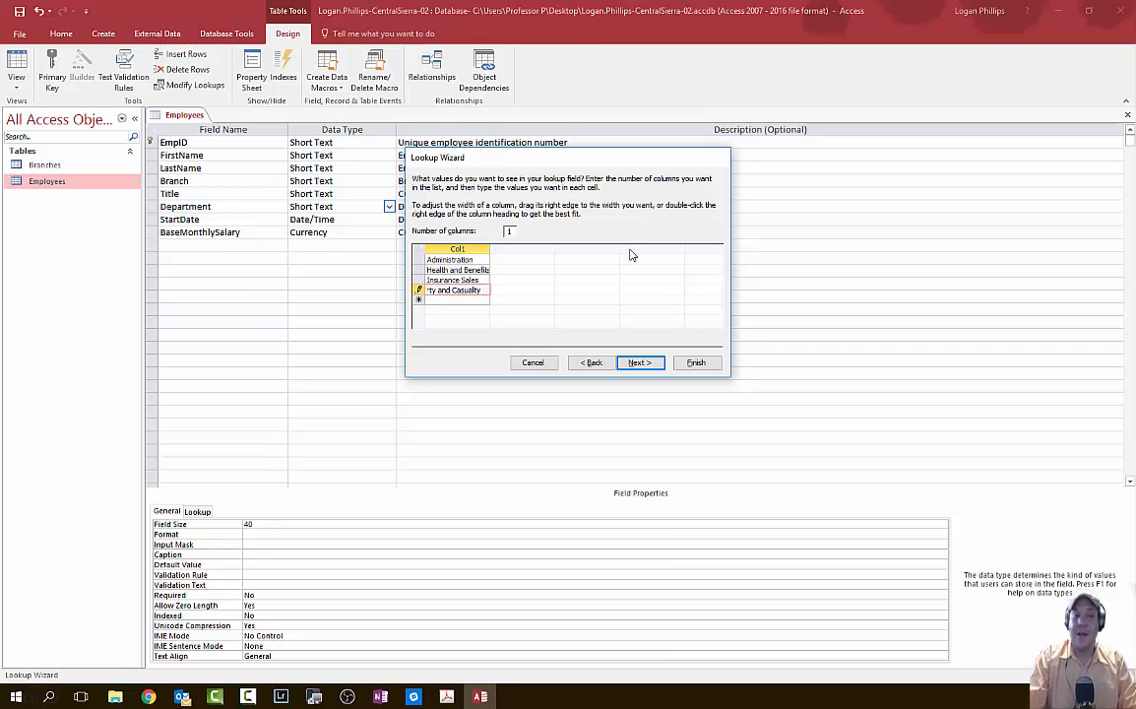
left_click(638, 362)
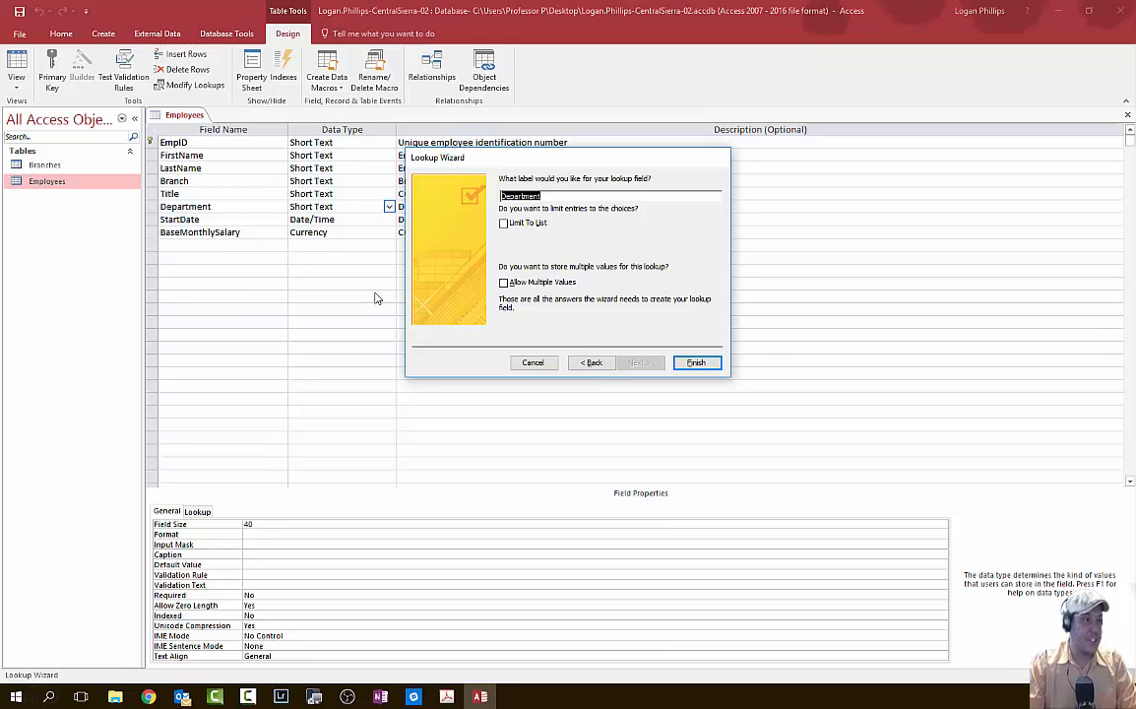
- Check Limit To List and finish the Department lookup with the label Department
left_click(504, 223)
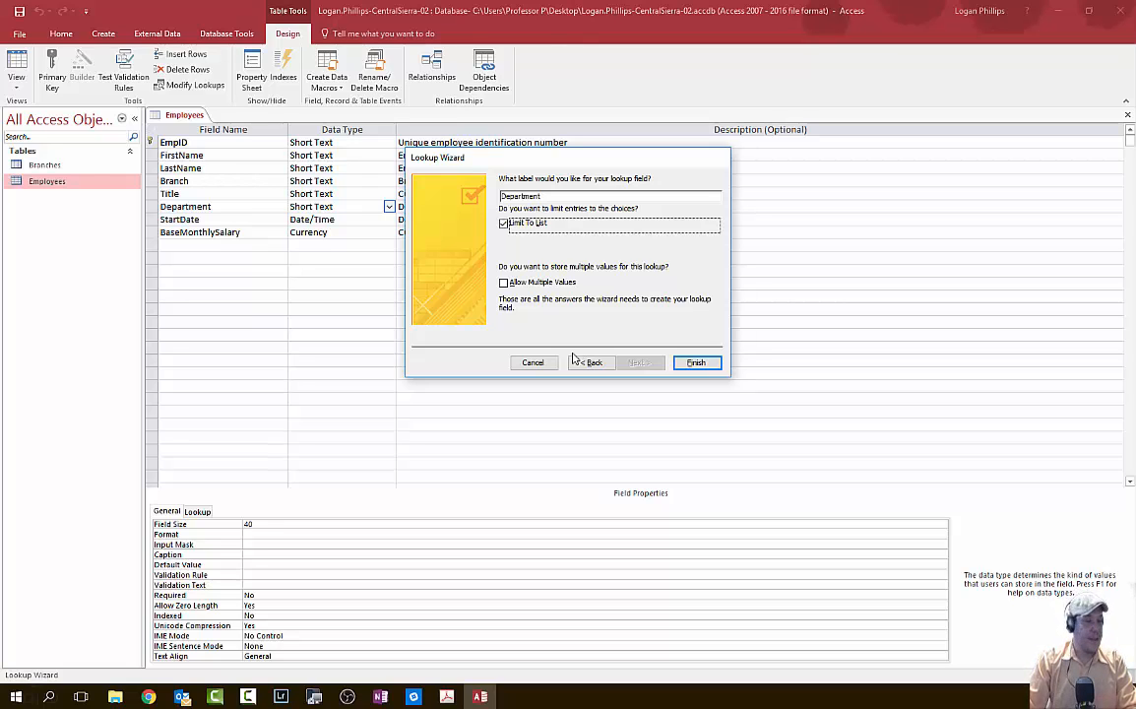
left_click(696, 362)
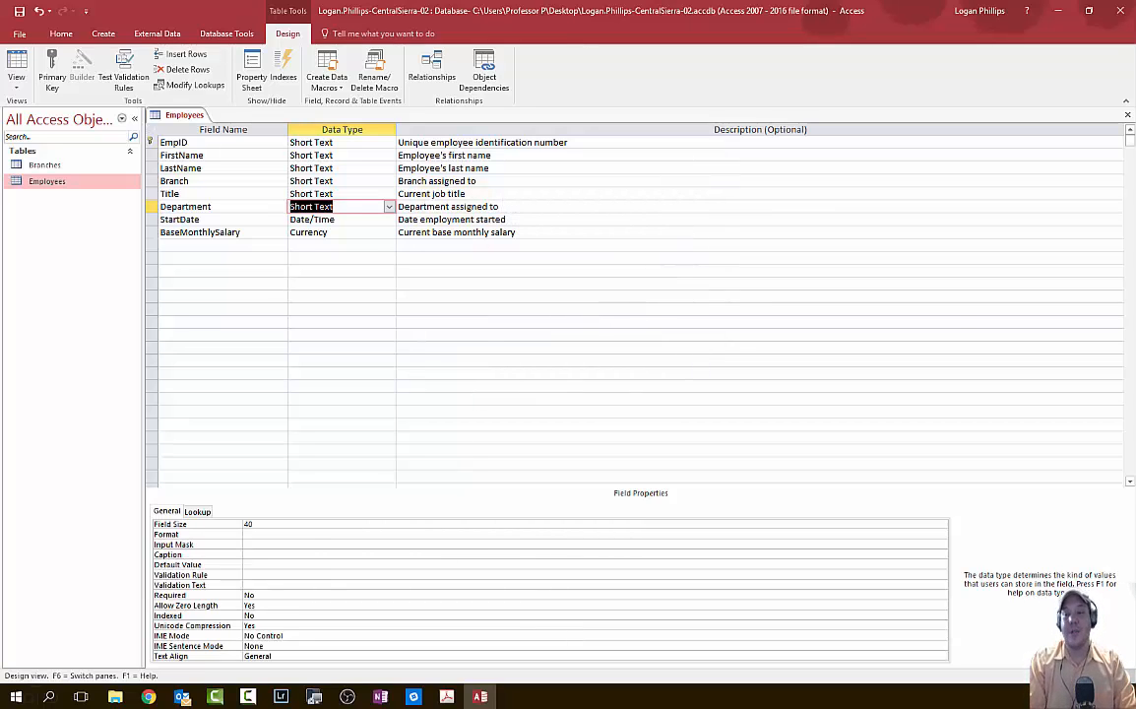
- Open the Branches table in Design View beside the Employees design
left_click(446, 696)
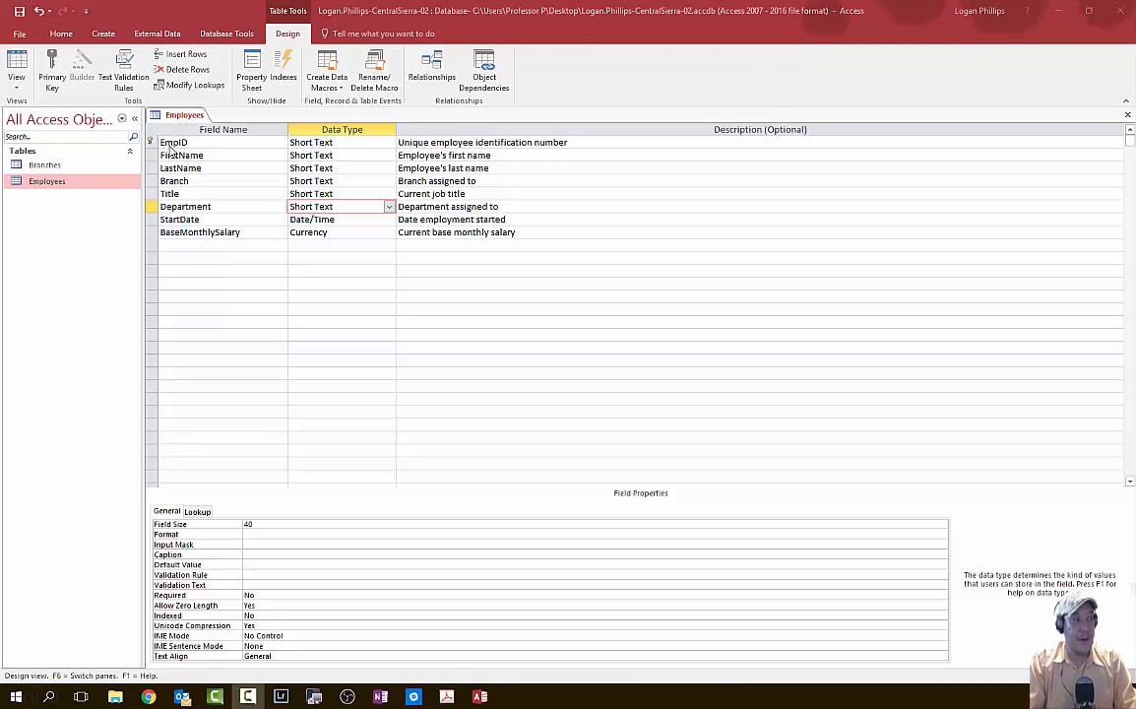
right_click(69, 169)
left_click(148, 194)
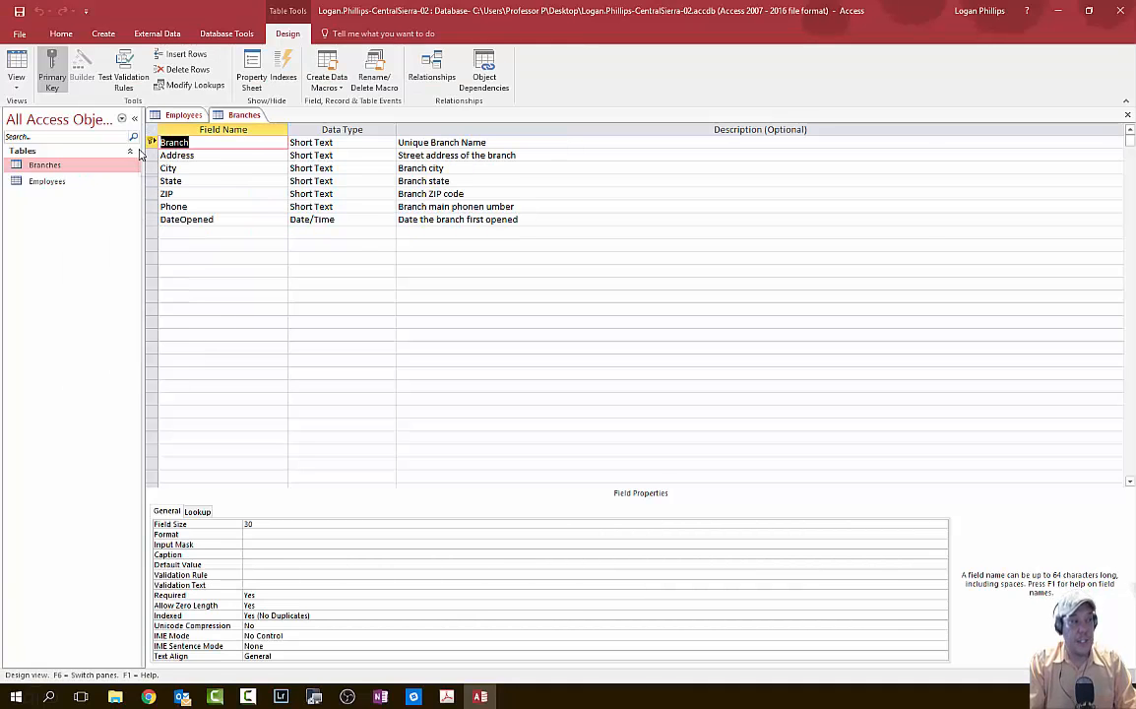
- Flip back and forth between the Employees and Branches design tabs to compare them
left_click(170, 120)
left_click(237, 119)
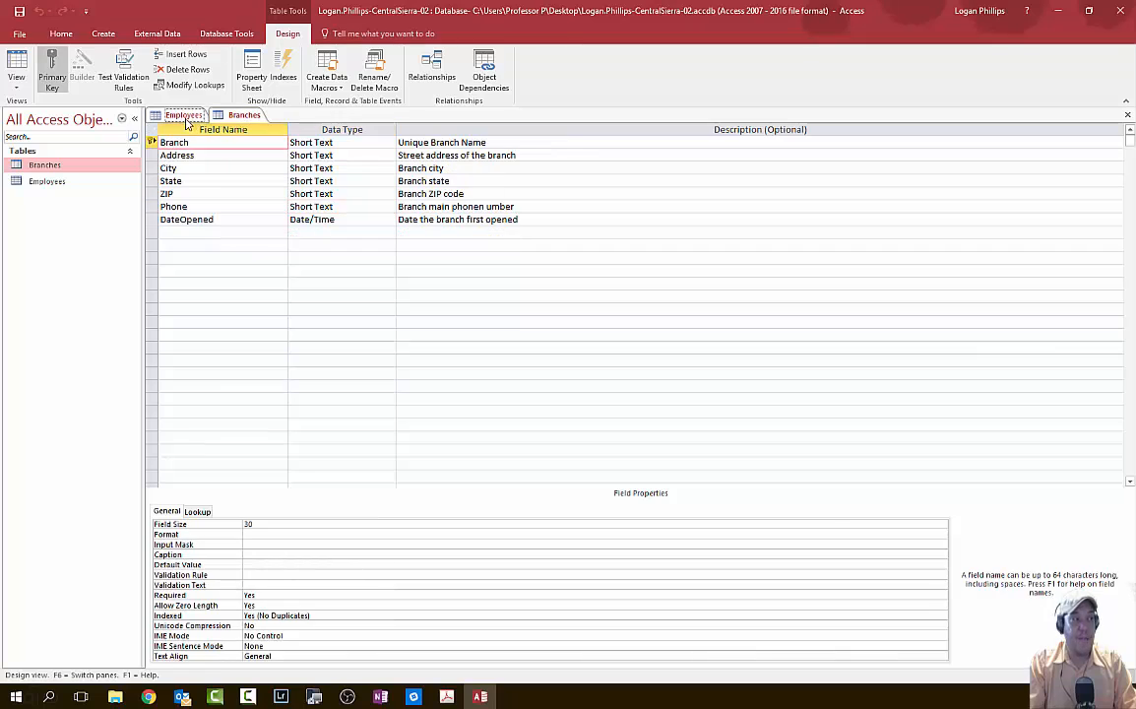
left_click(188, 120)
left_click(238, 119)
left_click(187, 117)
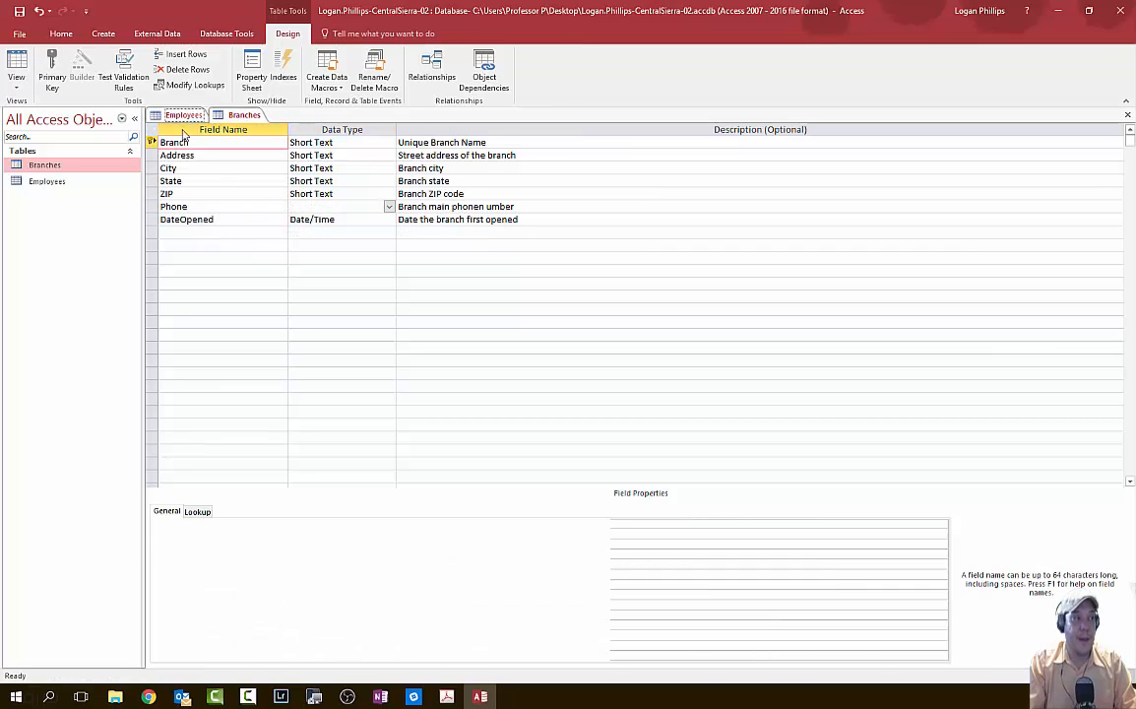
left_click(235, 116)
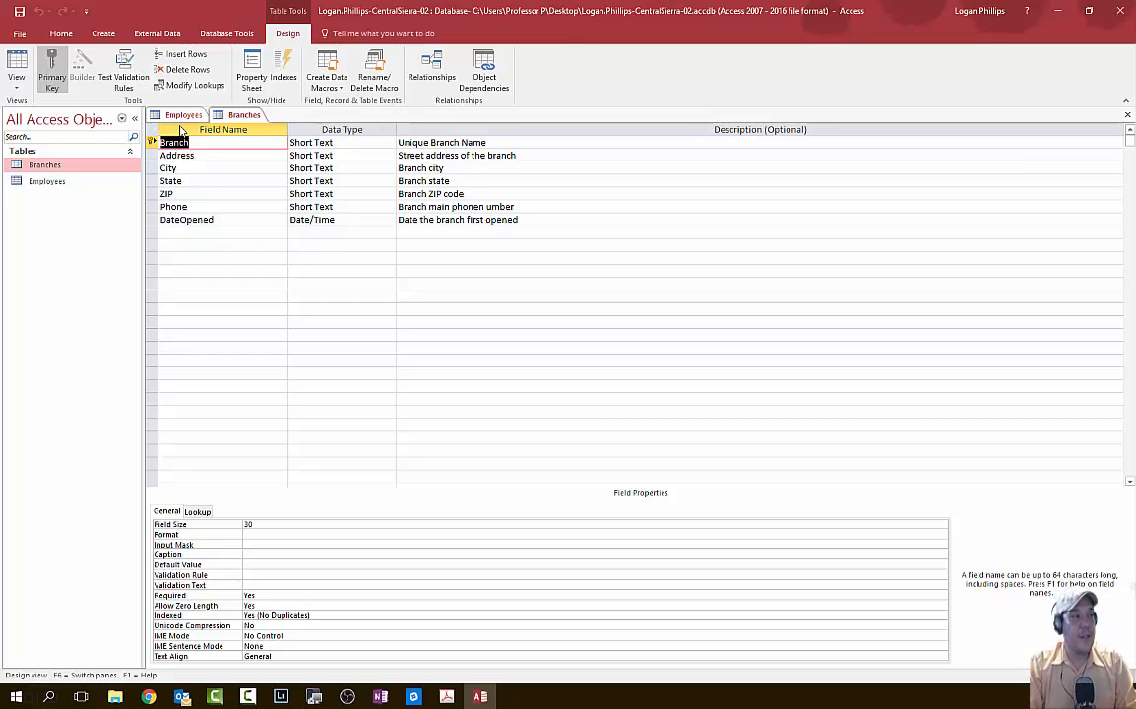
left_click(189, 120)
left_click(228, 117)
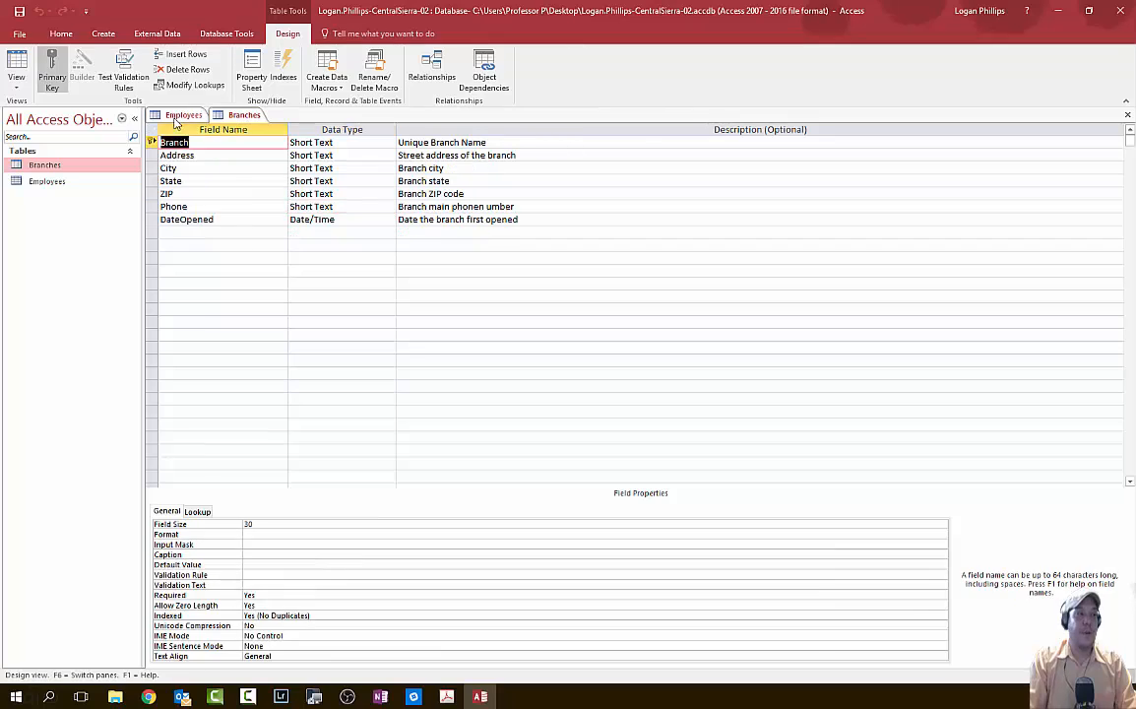
left_click(178, 118)
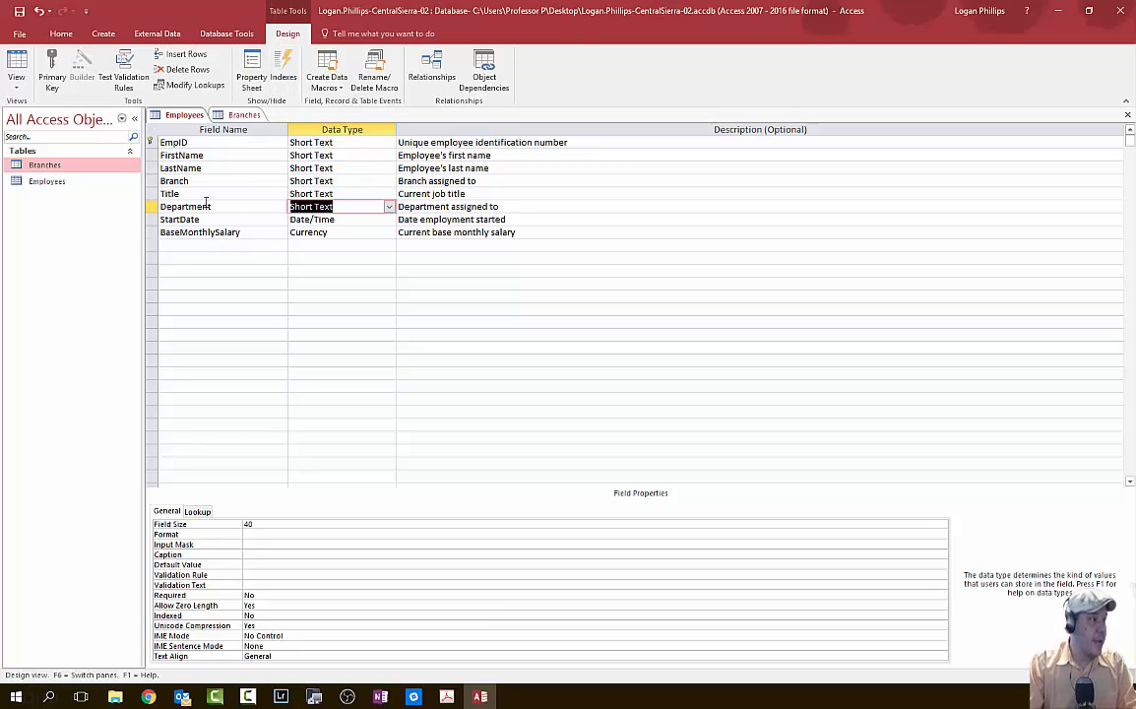
- Compare the Branch field in both tables, ending on the Employees design
left_click(175, 181)
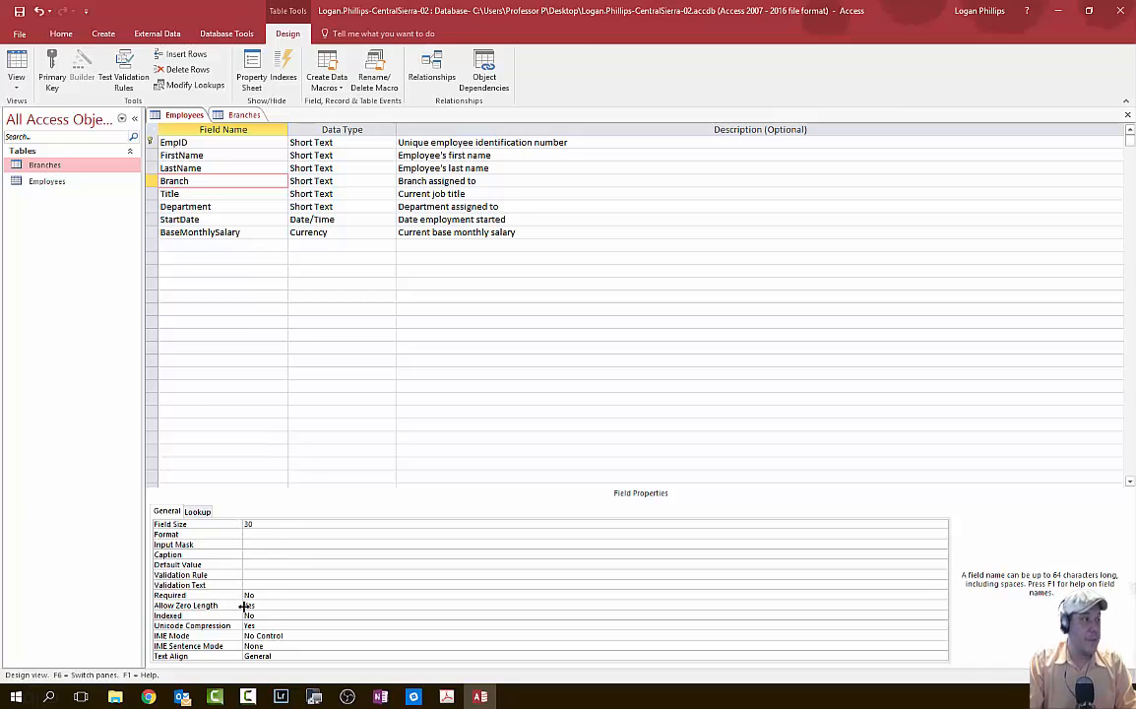
left_click(242, 116)
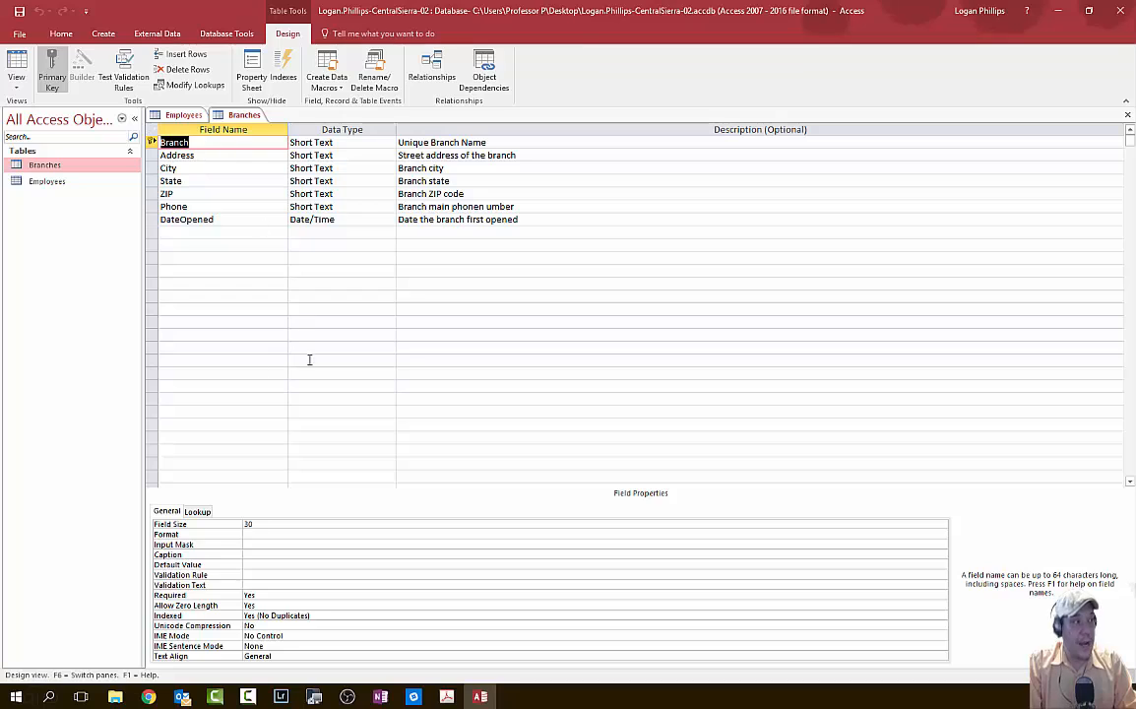
left_click(179, 115)
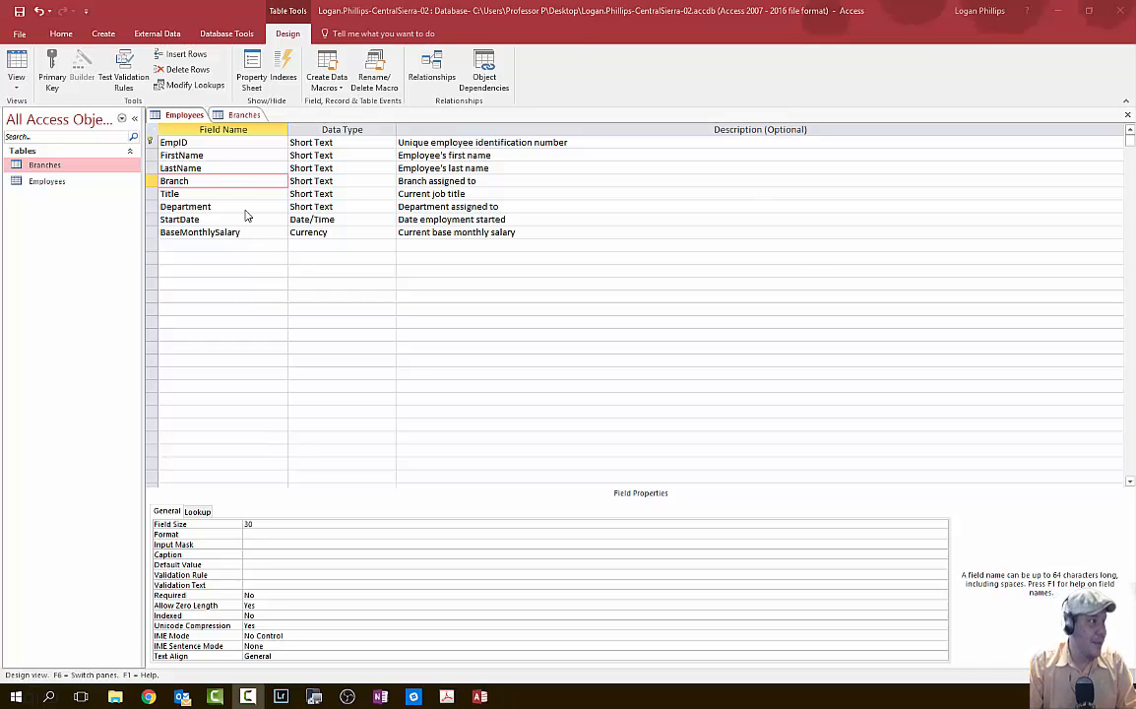
- Append '- Must match a Branch in the Baranches Table' to the Branch field's description
left_click(153, 181)
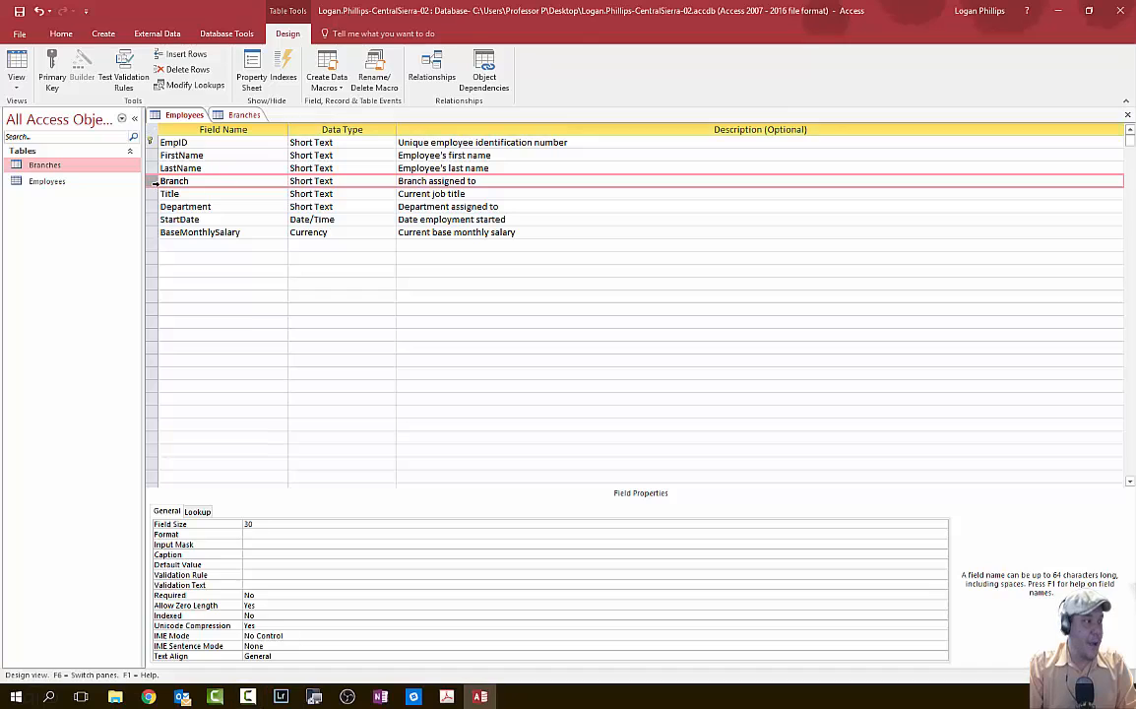
left_click(463, 181)
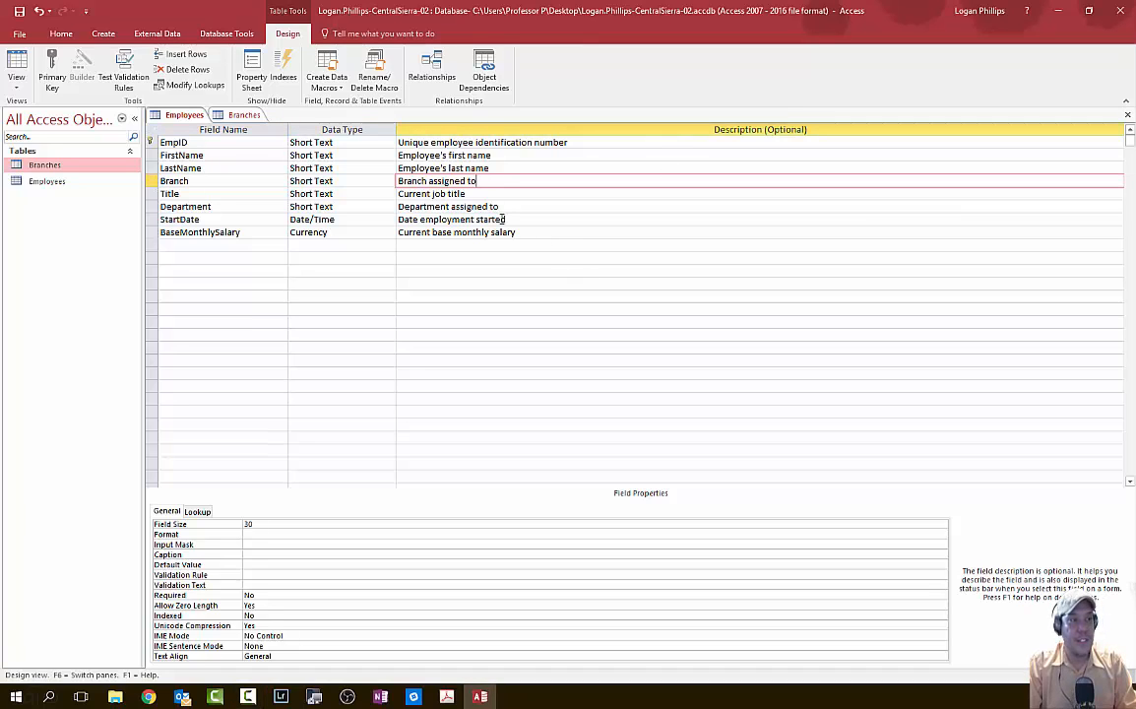
left_click_drag(499, 181, 386, 182)
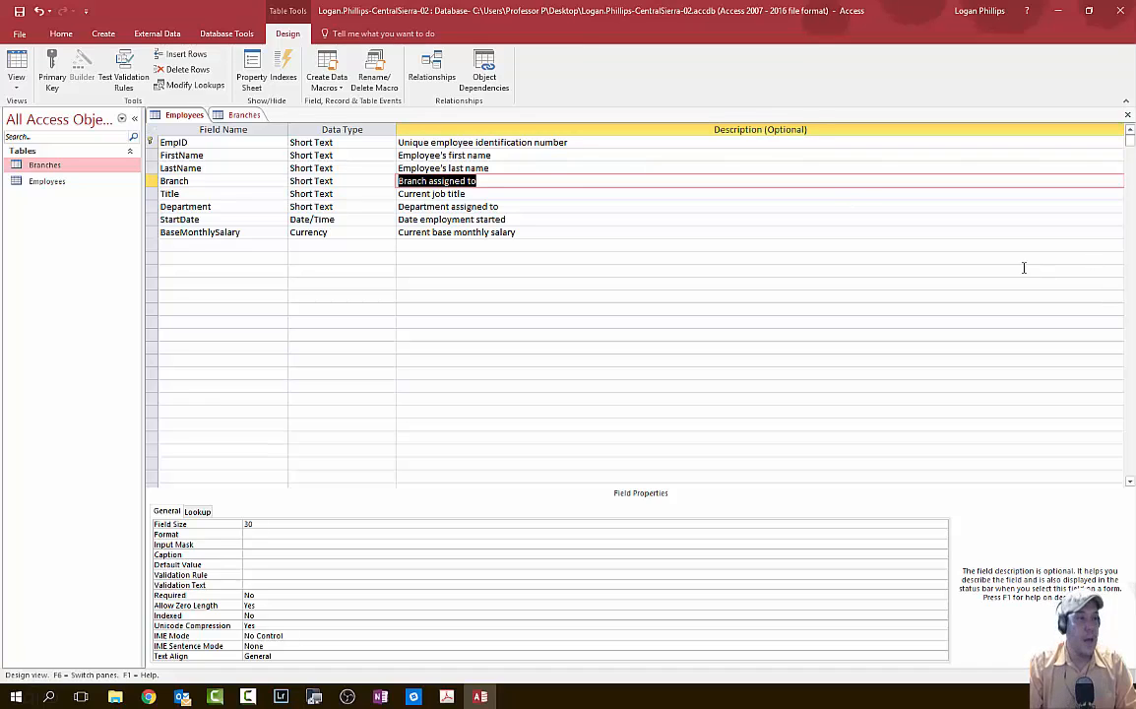
left_click(611, 181)
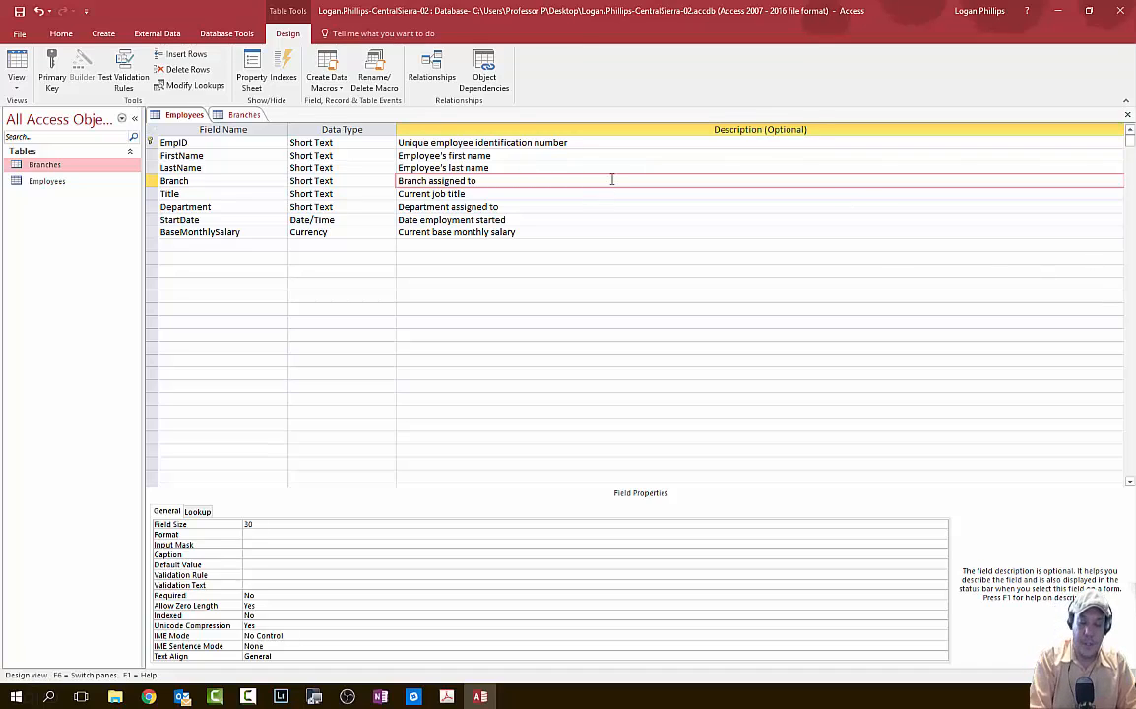
type("- Must m")
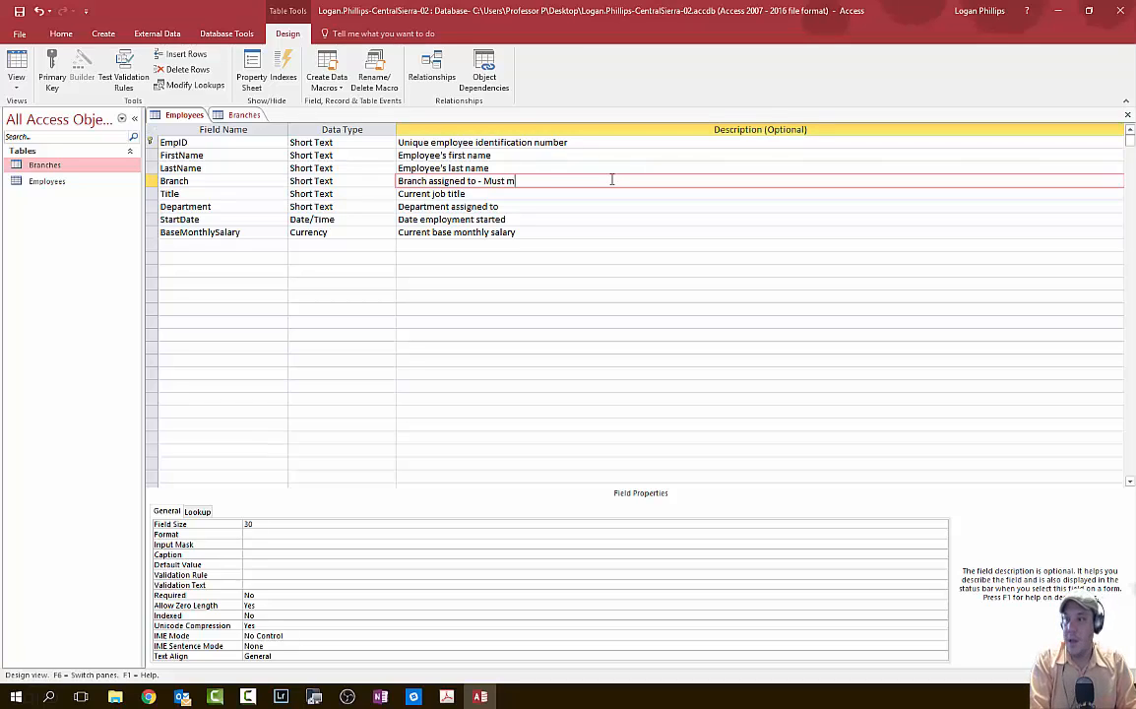
type("atch a Branch in")
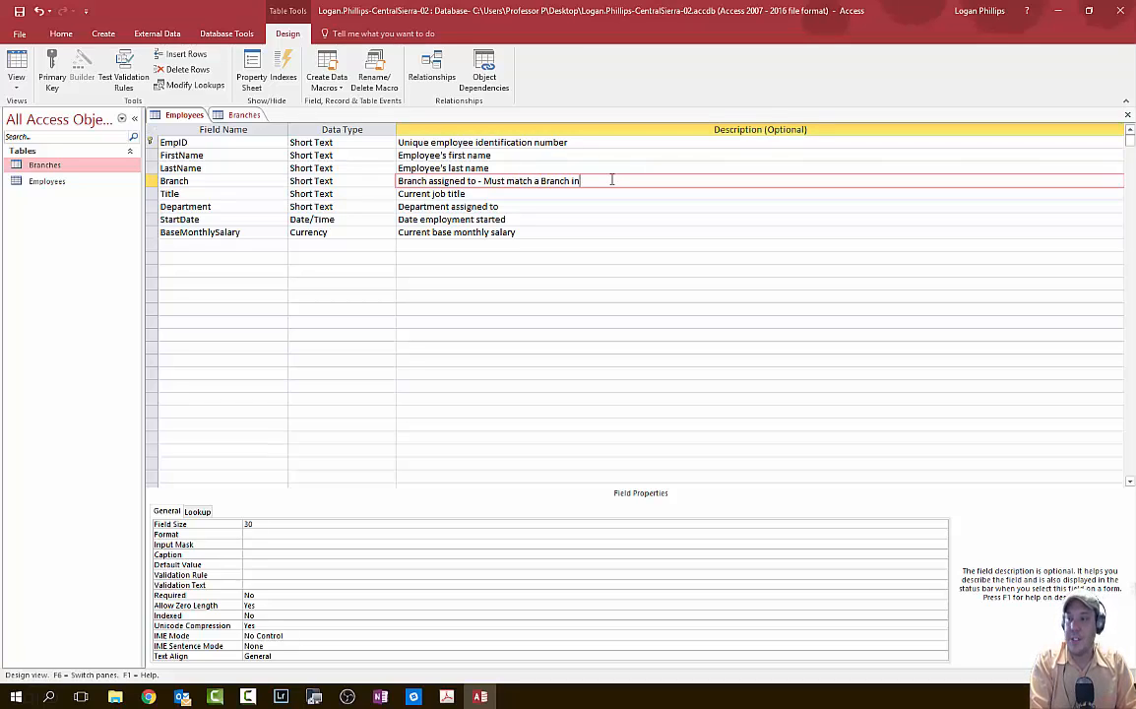
type(" the Baranche")
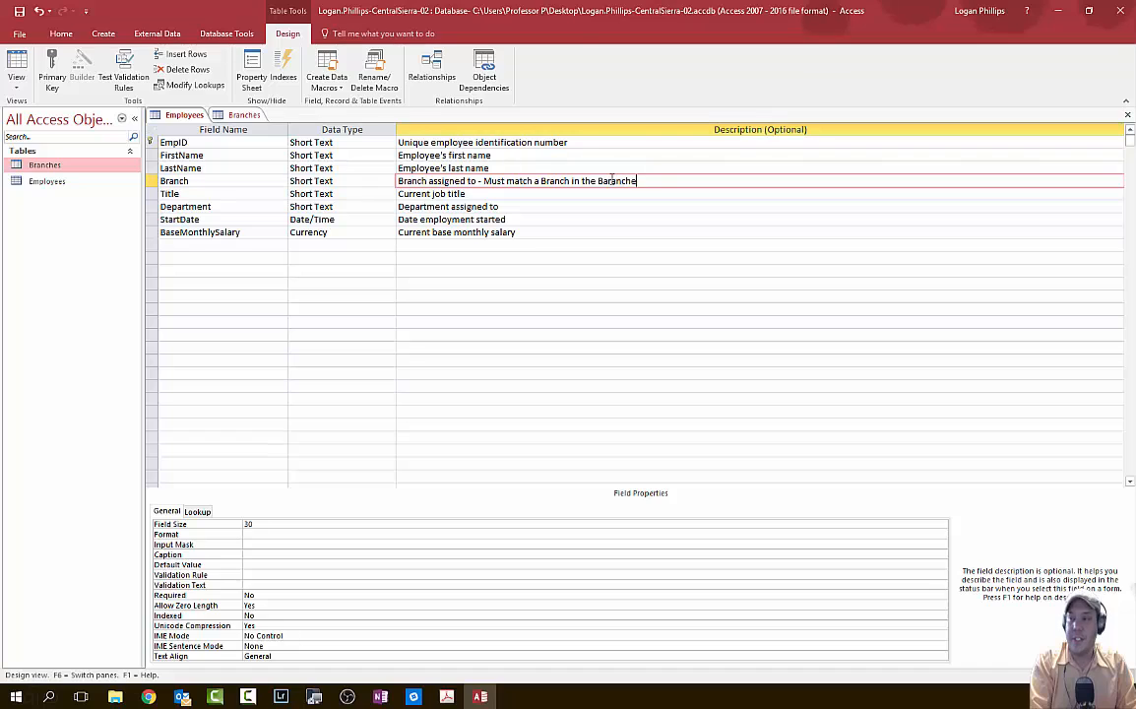
type("s Table")
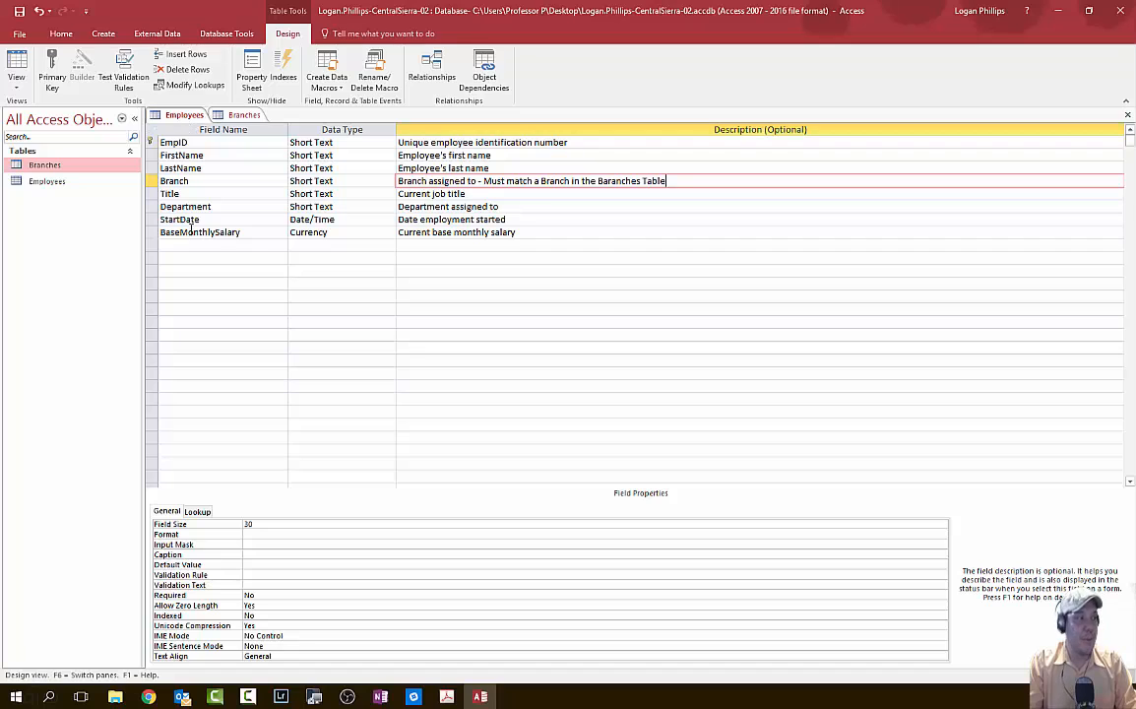
- Recheck the Branches design, then save the Employees table design
left_click(240, 115)
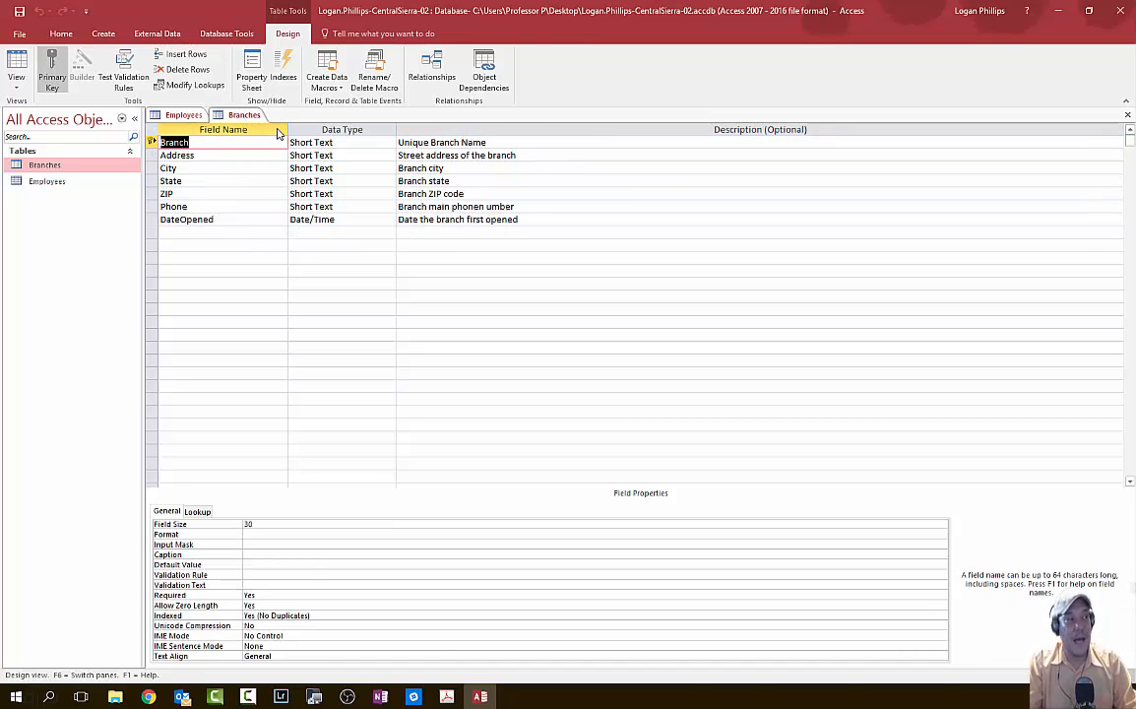
left_click(179, 116)
left_click(242, 116)
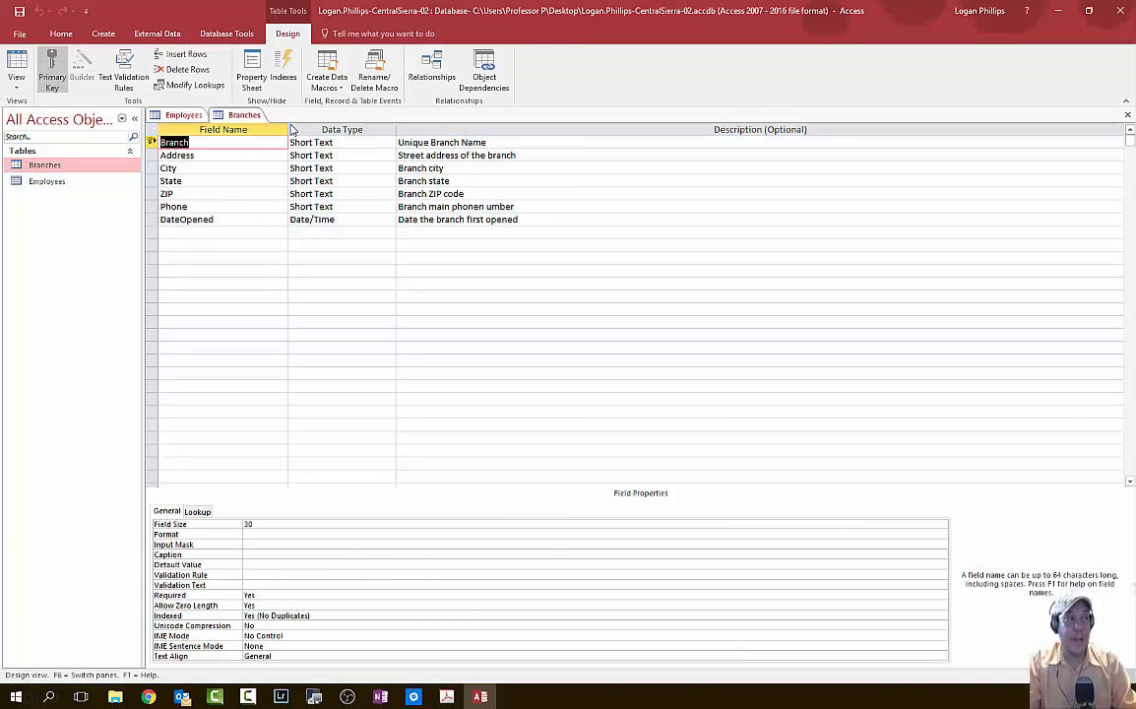
left_click(179, 116)
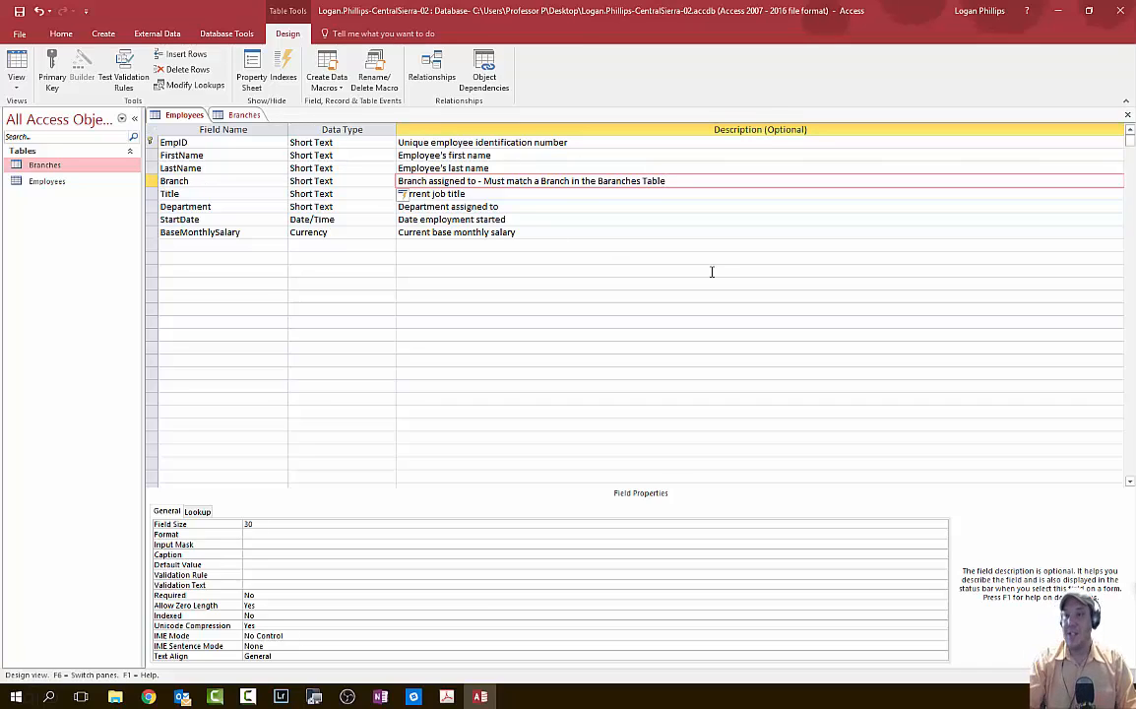
left_click(18, 9)
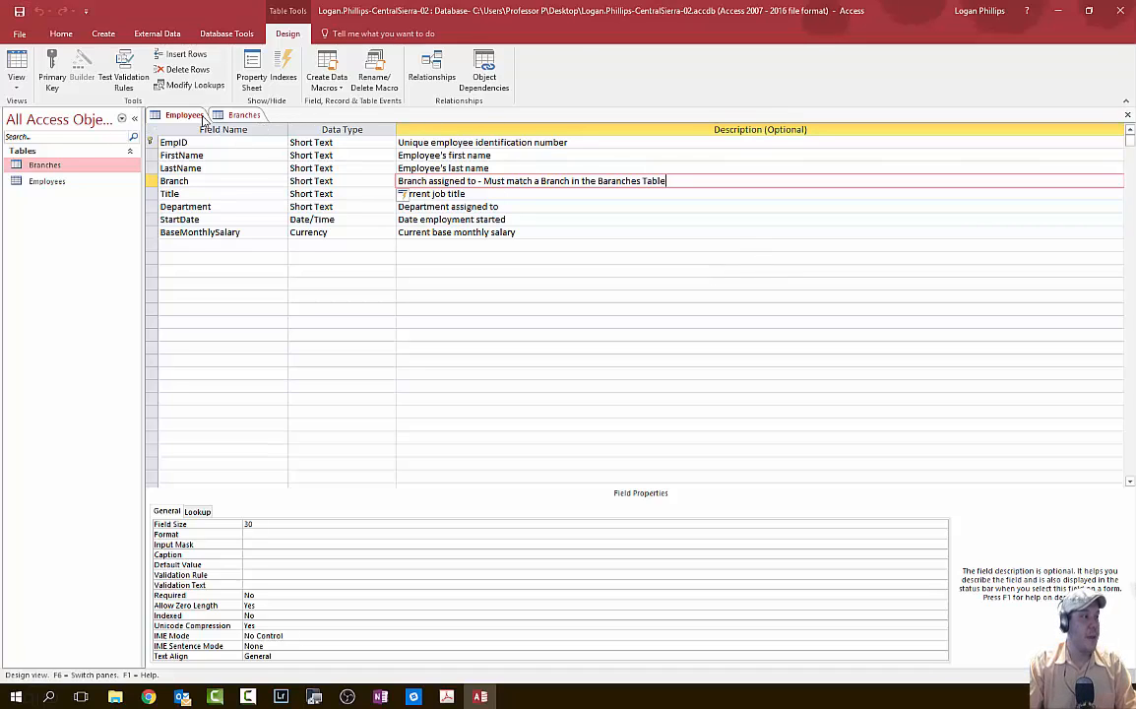
- Close the Employees and Branches designs, then return to the Database Tools ribbon
left_click(1127, 115)
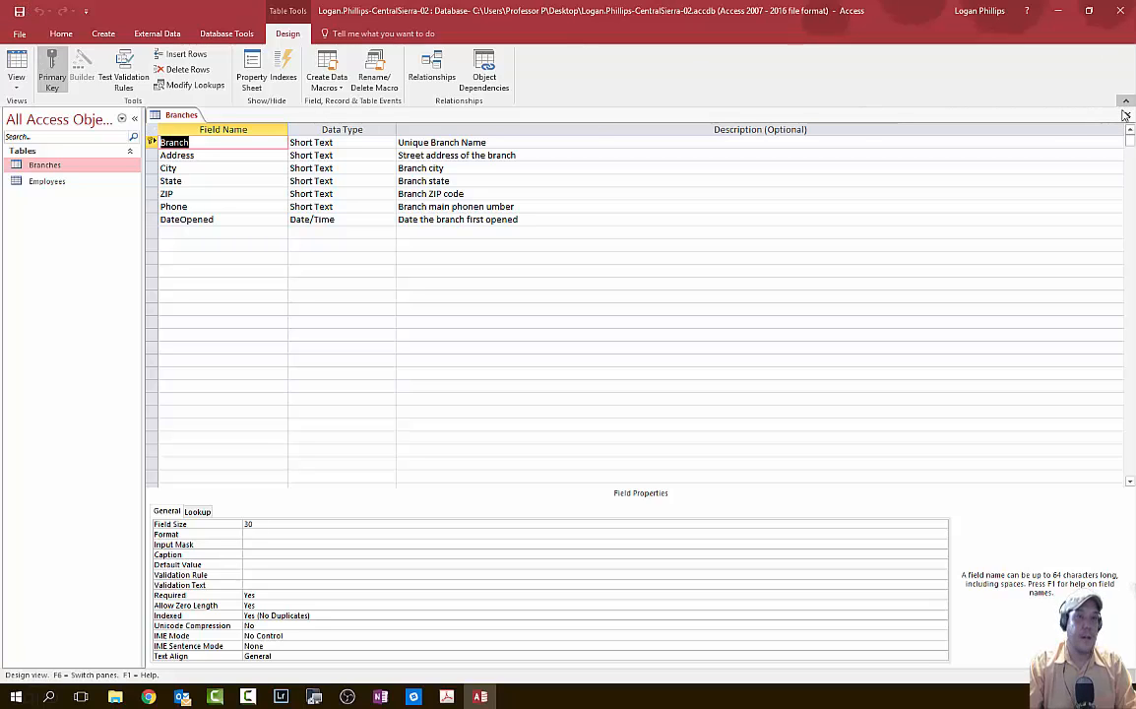
key("ctrl+w")
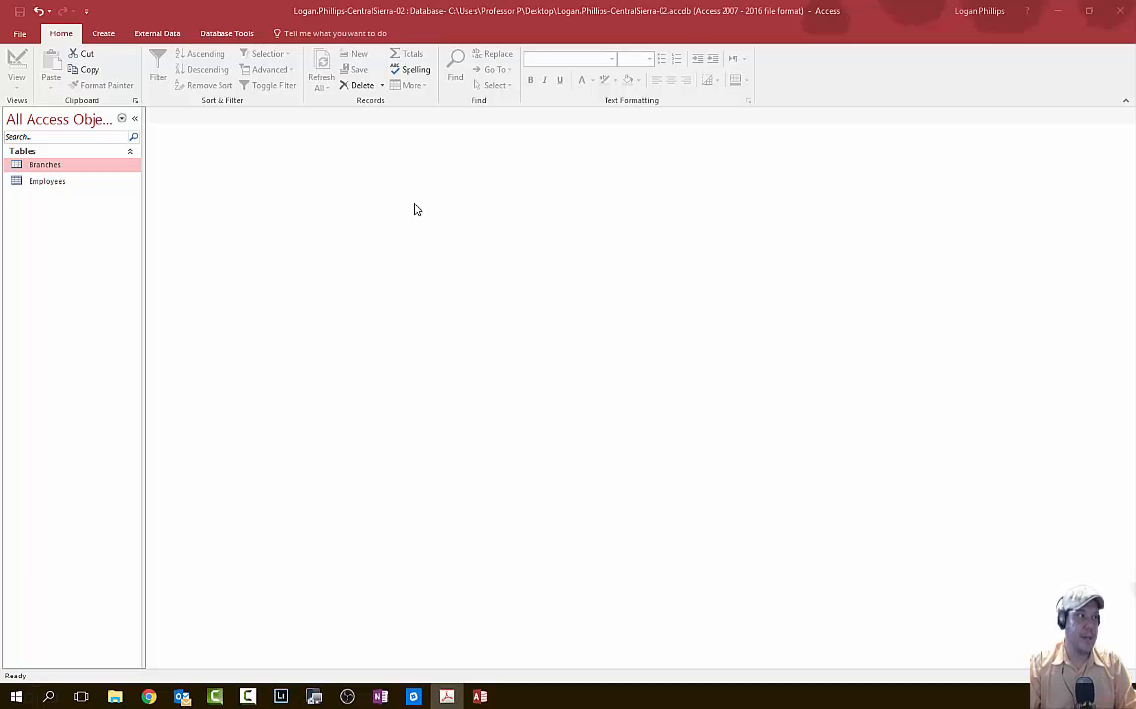
left_click(246, 34)
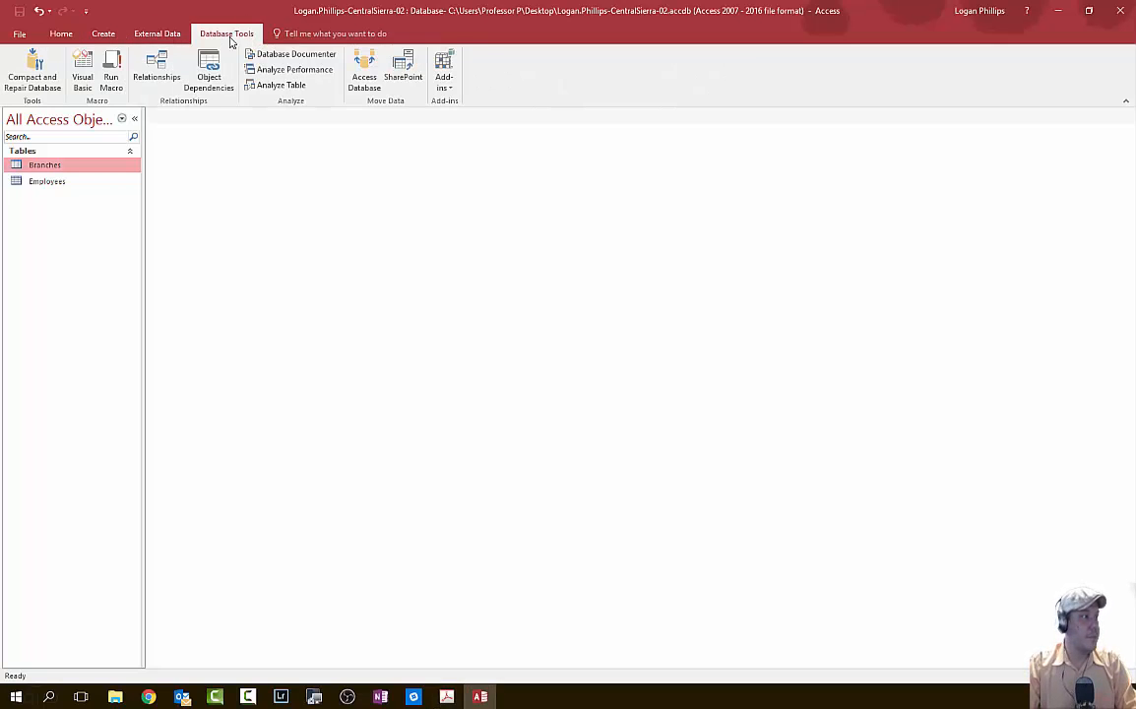
left_click(165, 33)
left_click(99, 35)
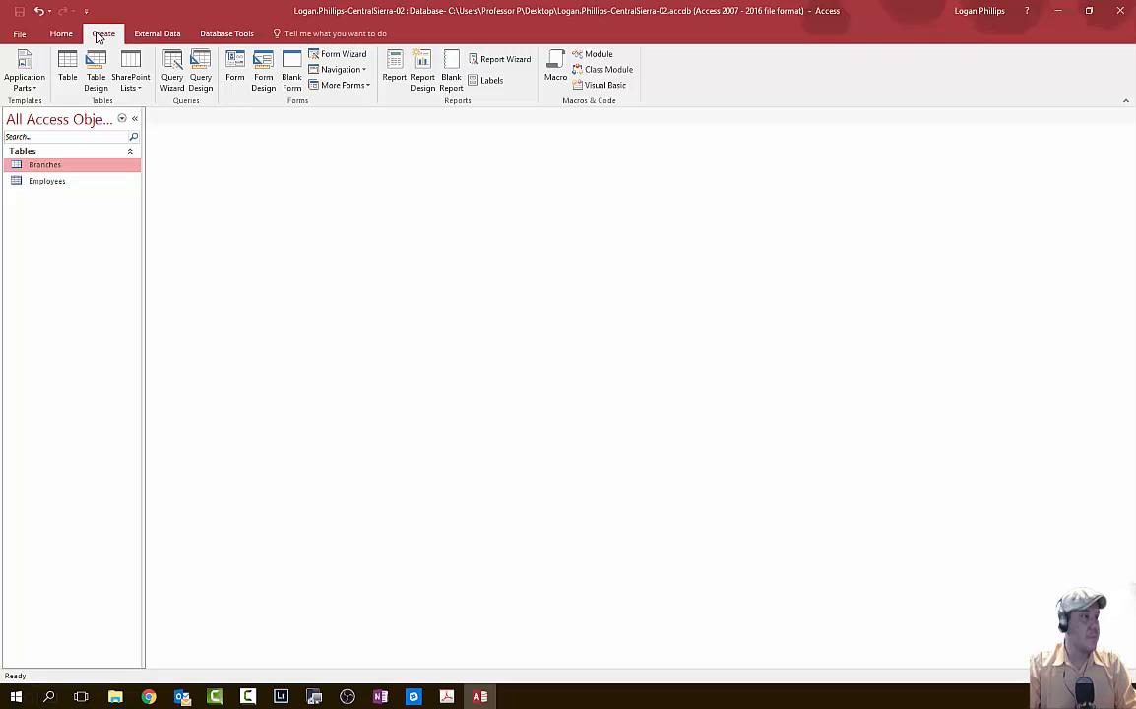
left_click(63, 34)
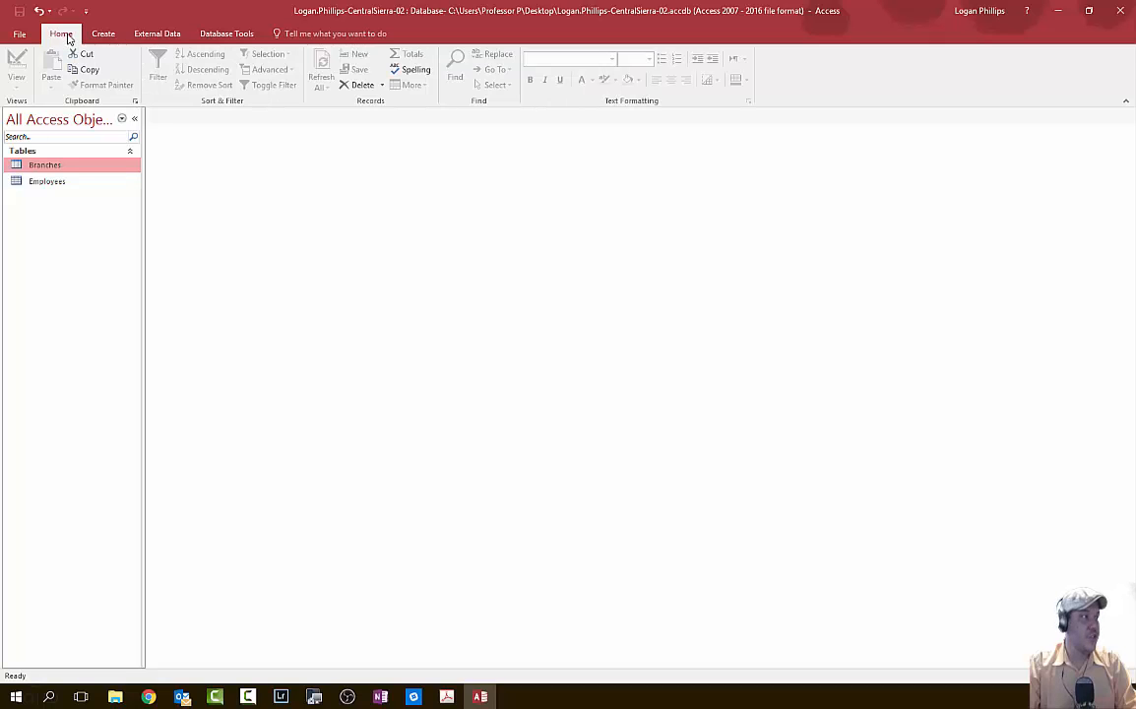
left_click(227, 33)
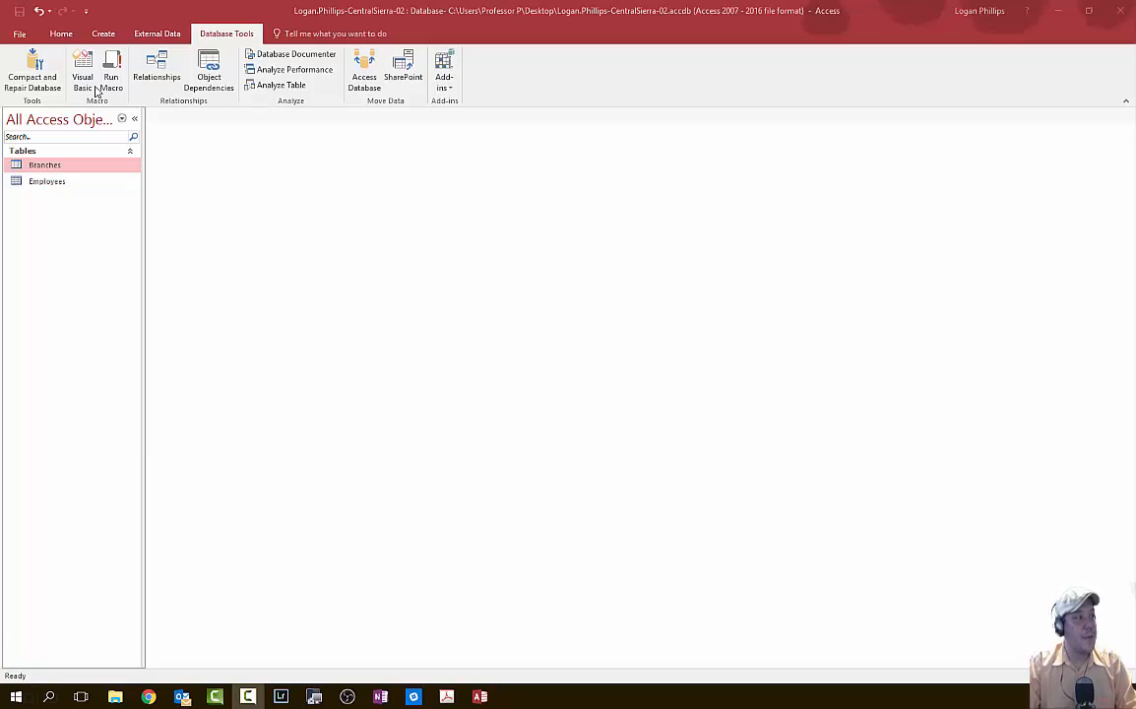
- Open Relationships and add the Branches and Employees tables from Show Table
left_click(155, 67)
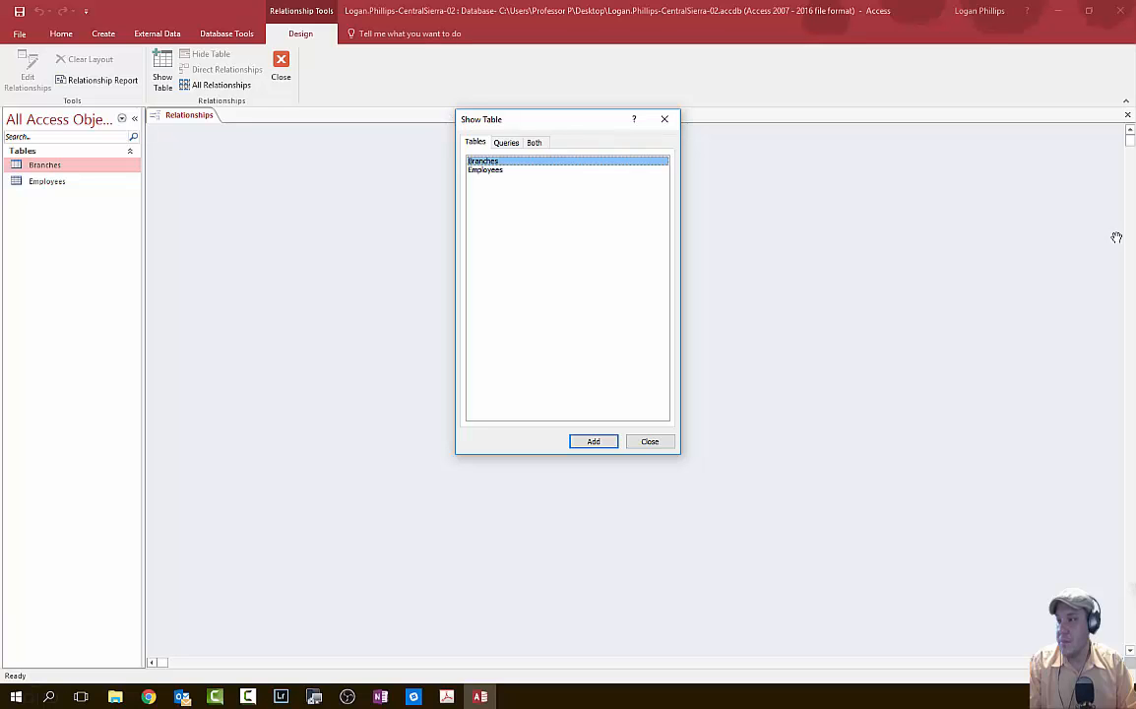
left_click(593, 441)
left_click(489, 169)
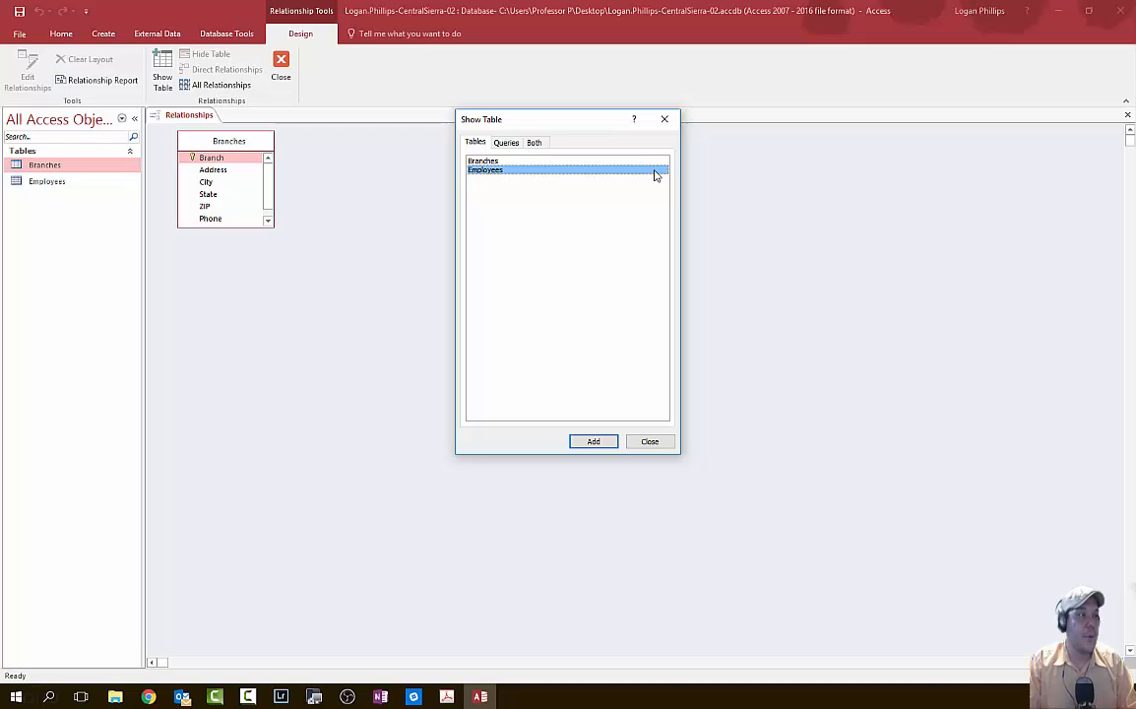
left_click(588, 443)
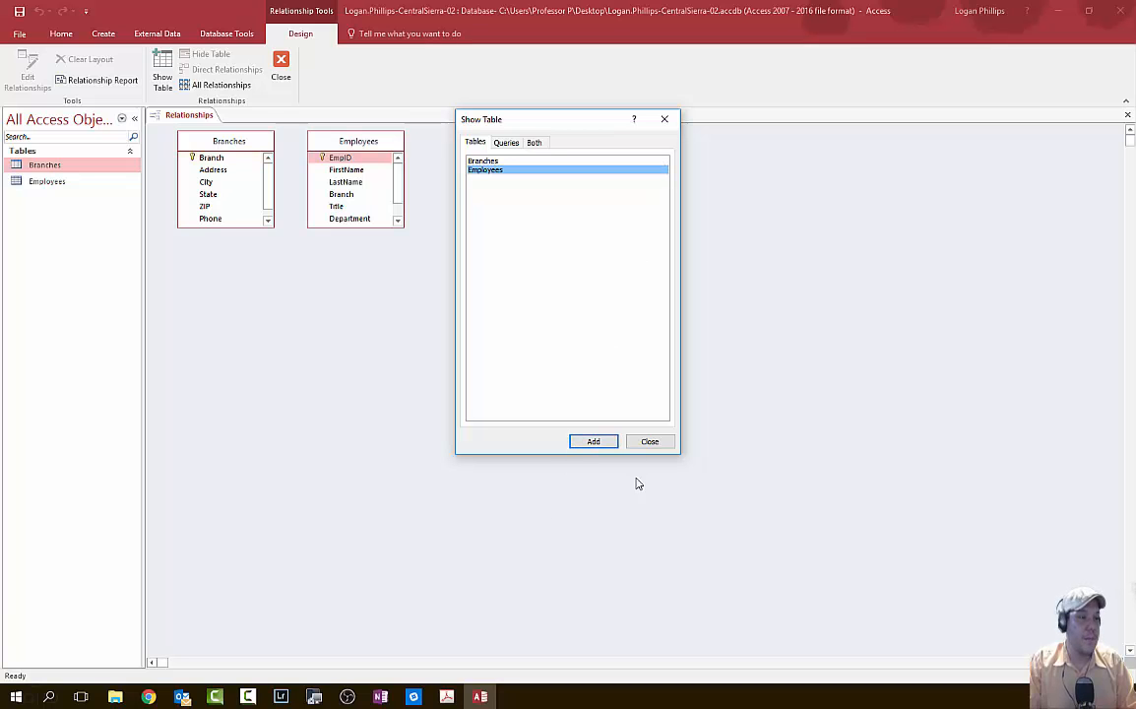
left_click(652, 442)
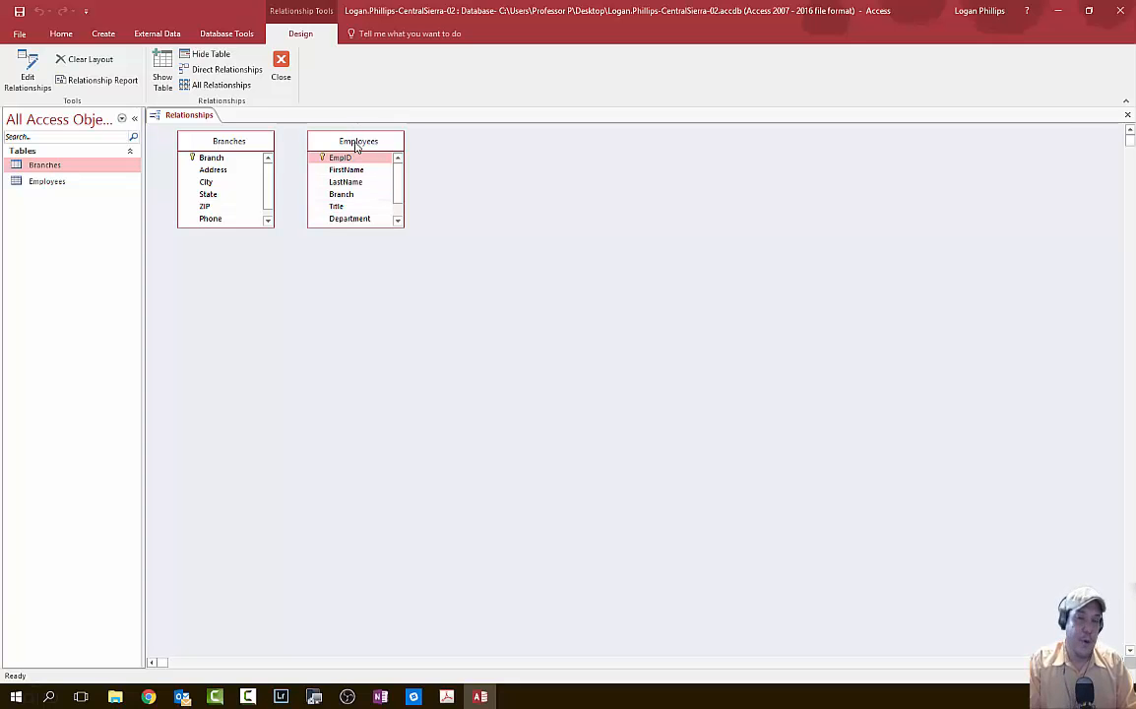
- Spread the Branches and Employees field lists apart and enlarge both to show all fields
left_click_drag(358, 145, 730, 245)
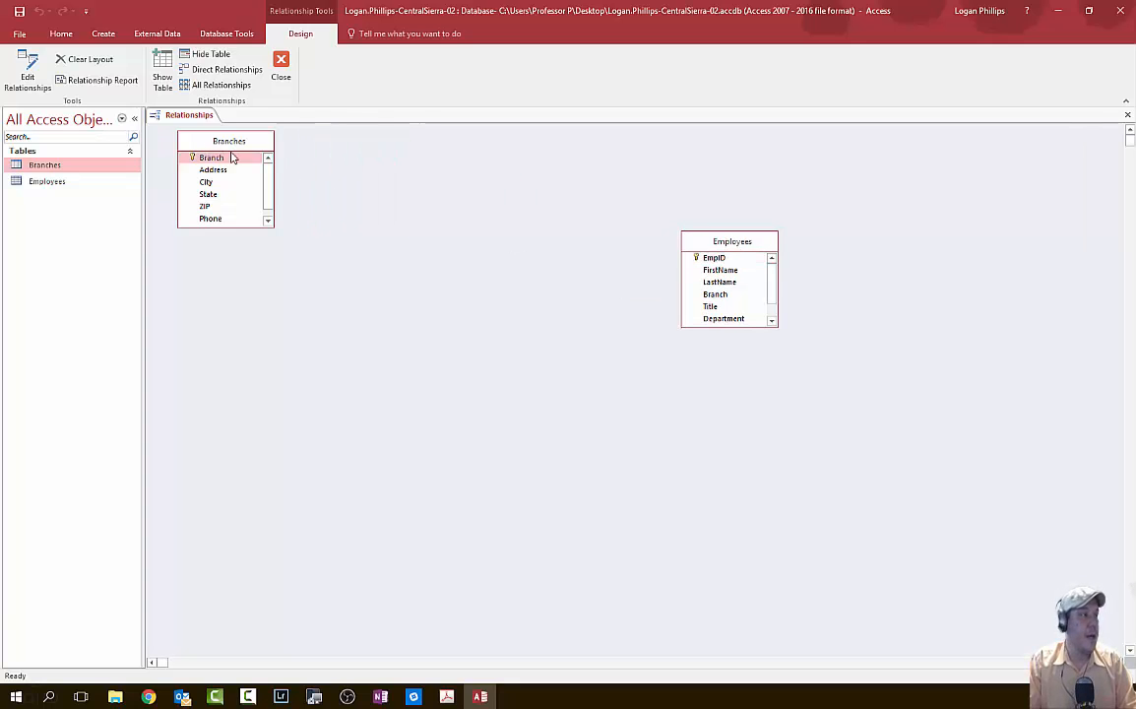
left_click_drag(210, 147, 372, 232)
left_click_drag(435, 308, 573, 471)
left_click_drag(776, 324, 896, 478)
left_click_drag(829, 246, 815, 227)
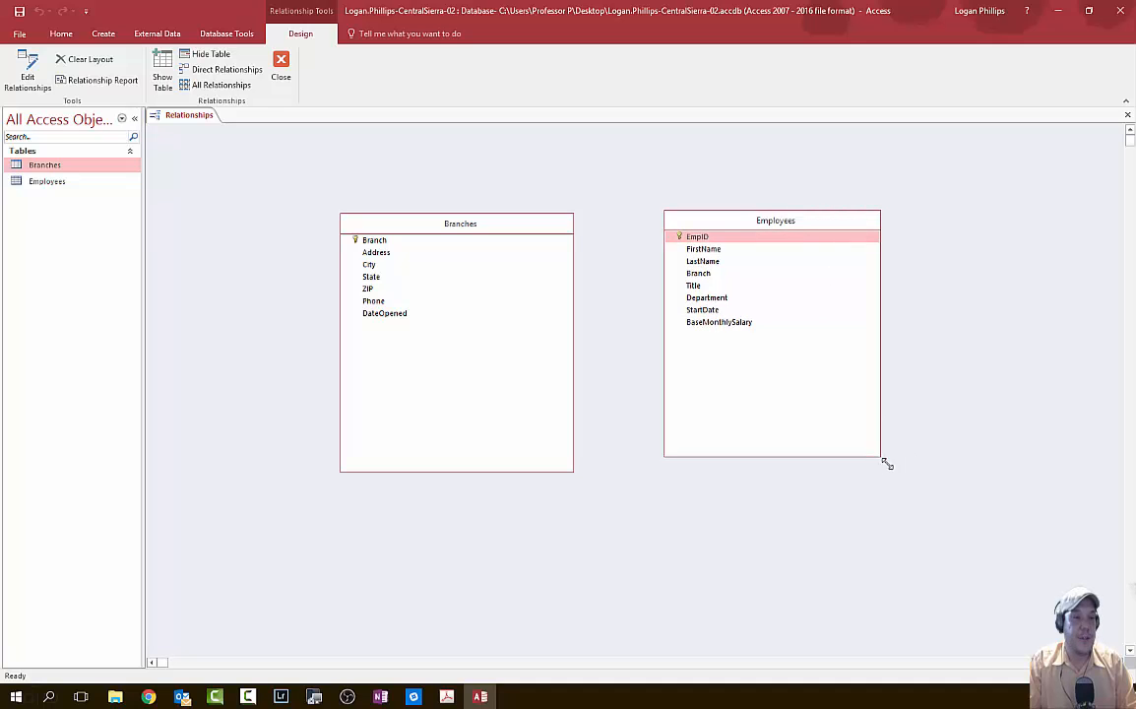
mouse_move(883, 460)
left_mouse_down()
mouse_move(913, 478)
mouse_move(896, 476)
left_mouse_up()
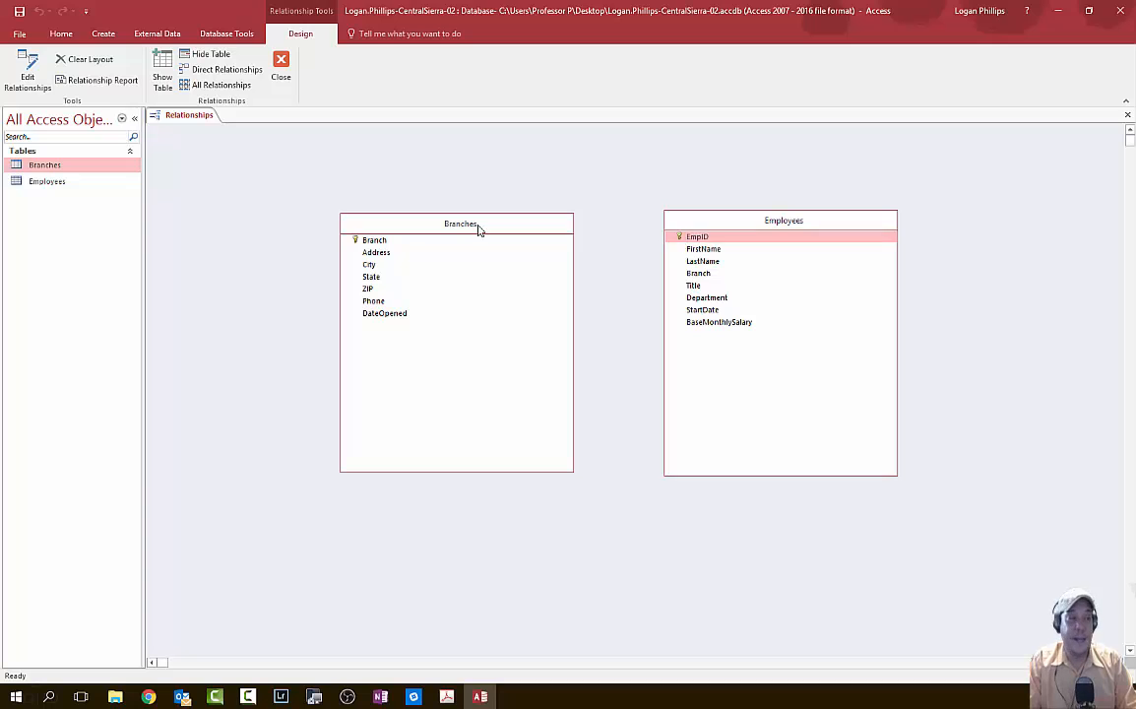
- Locate the Branch field in Branches and its matching Branch field in Employees
left_click(360, 241)
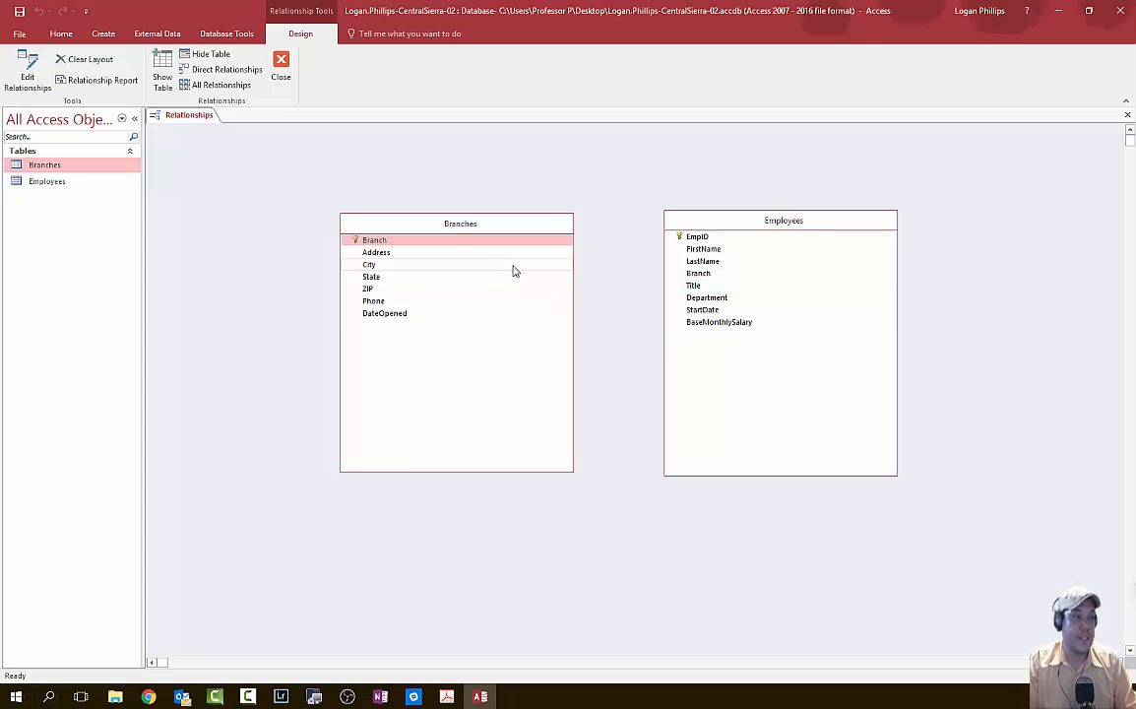
left_click(738, 275)
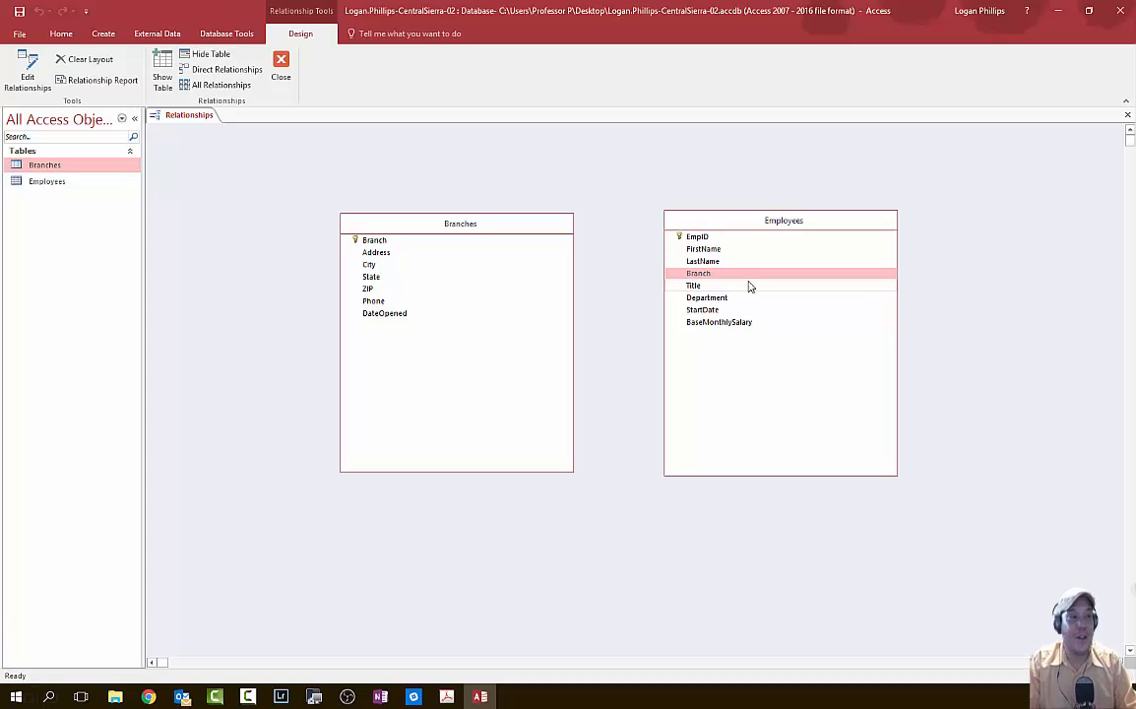
left_click(372, 242)
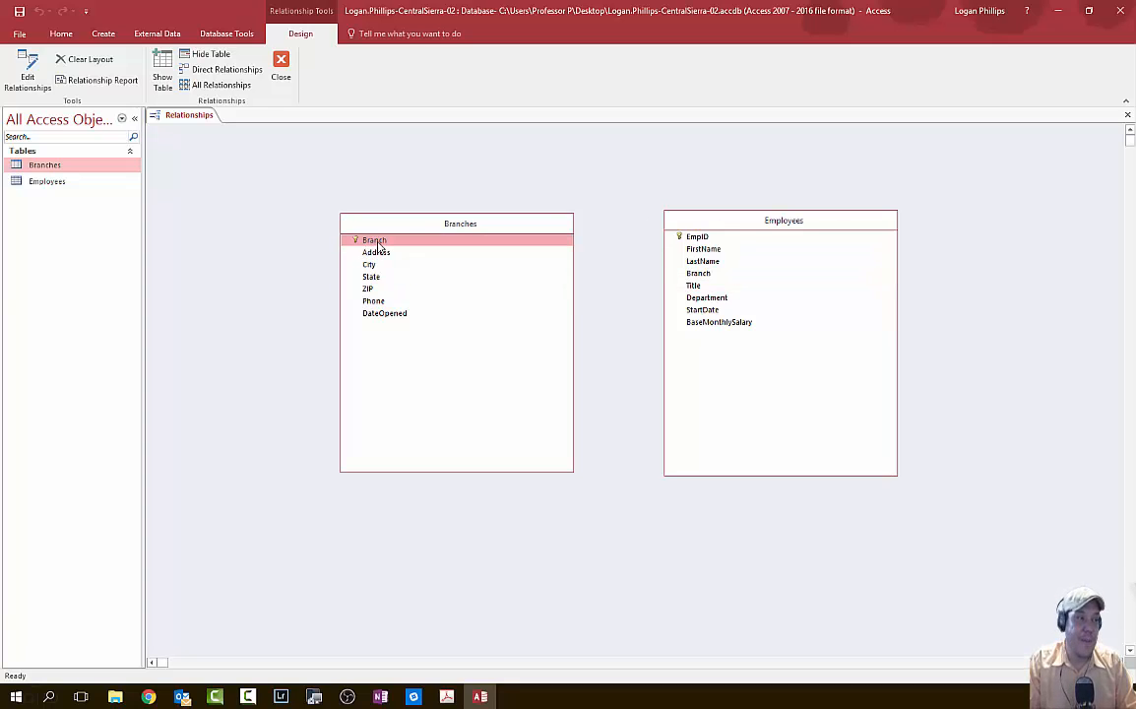
- Link Branches.Branch to Employees.Branch one-to-many with Enforce Referential Integrity checked
left_click_drag(378, 247, 711, 282)
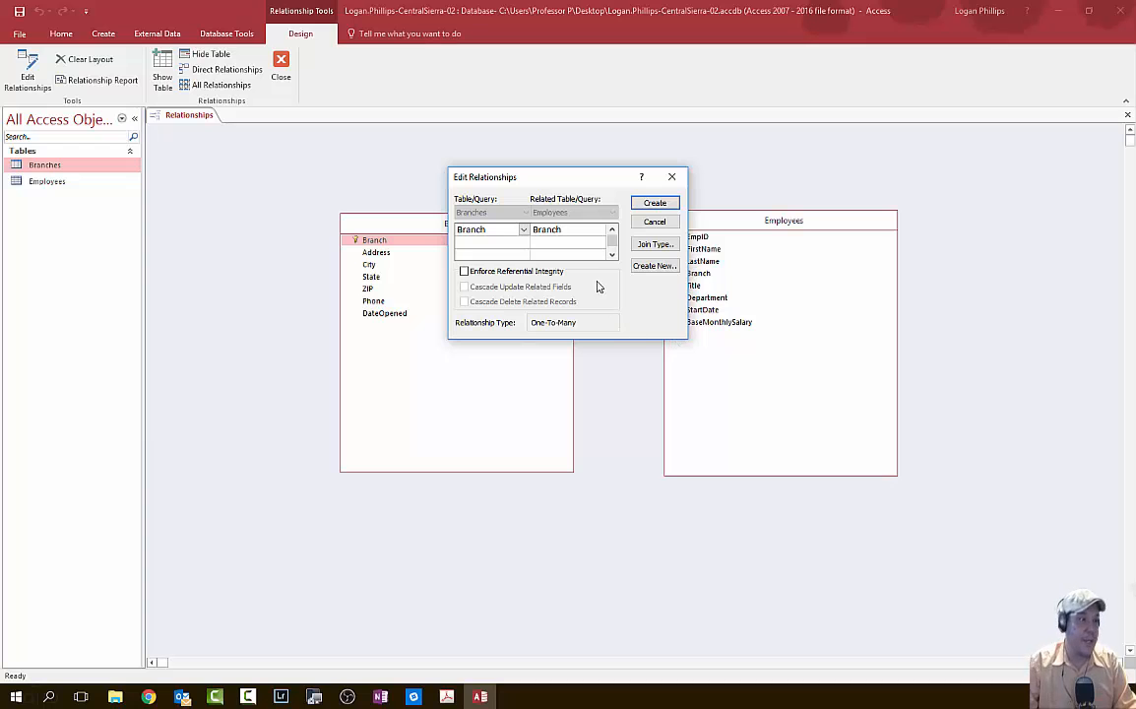
left_click(523, 274)
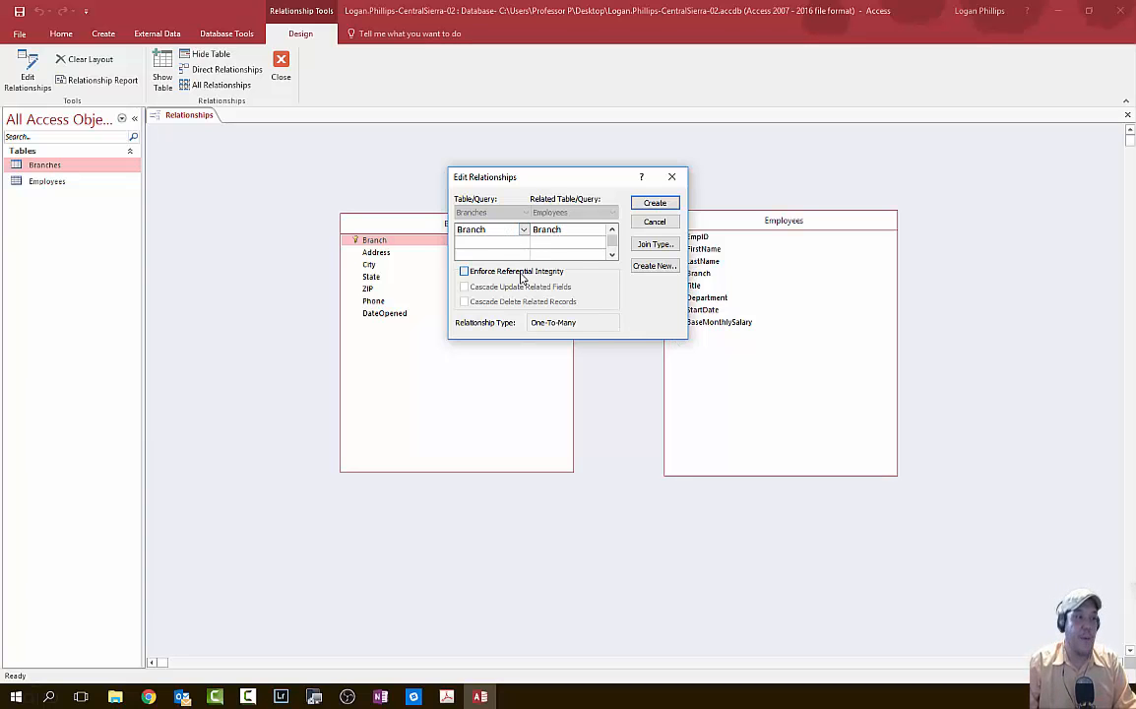
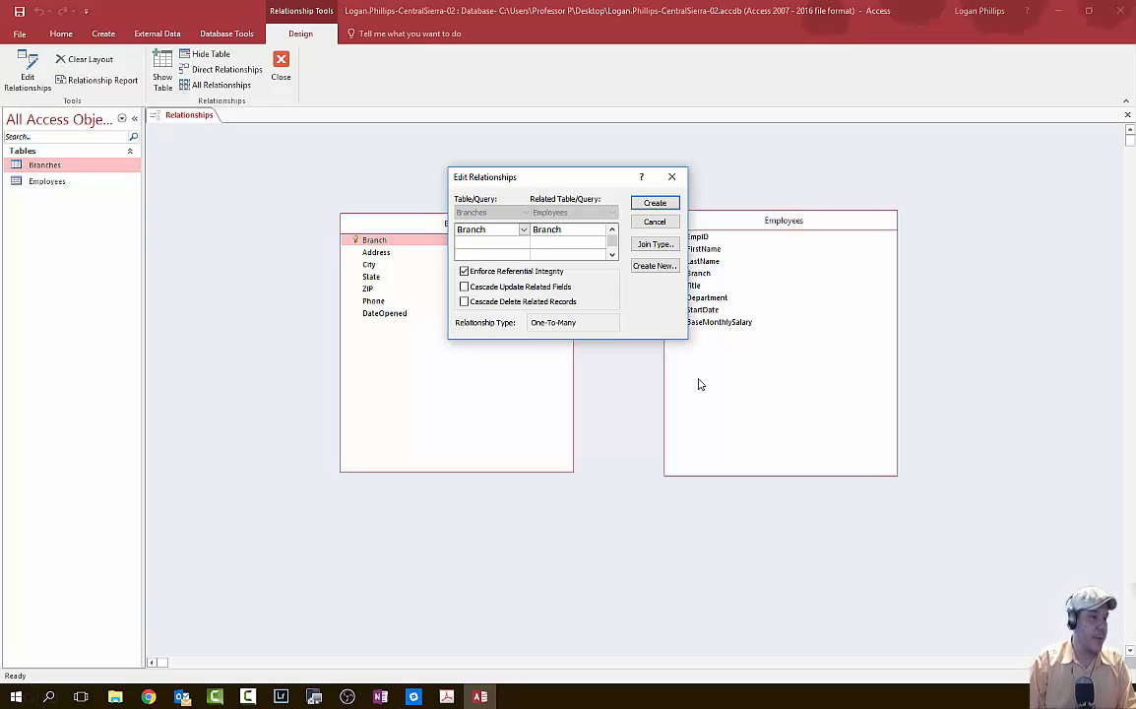
- Relate Branches.Branch to Employees.Branch one-to-many with referential integrity and cascade update related fields
left_click(561, 286)
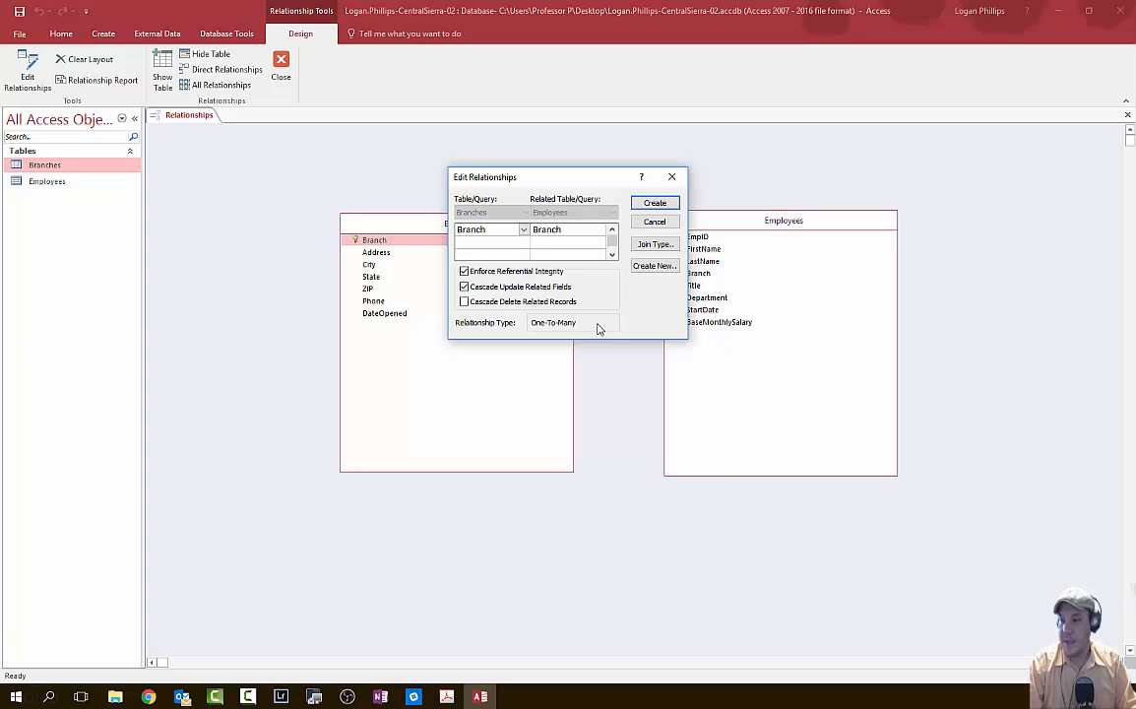
left_click(654, 203)
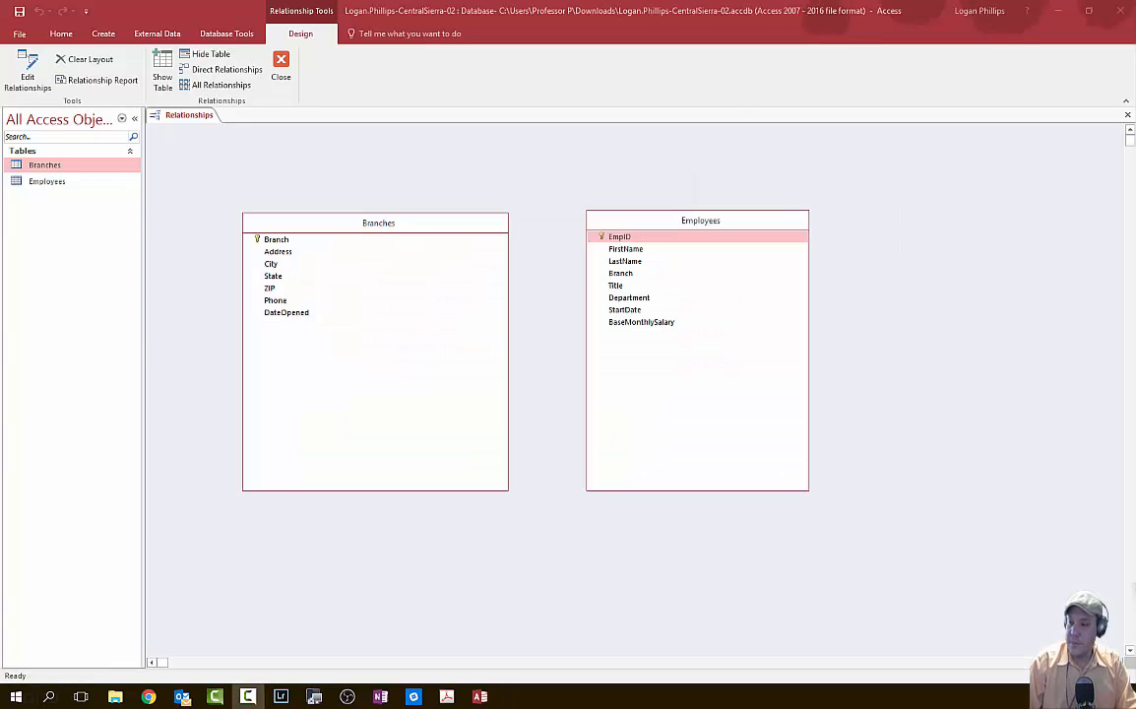
left_click(279, 240)
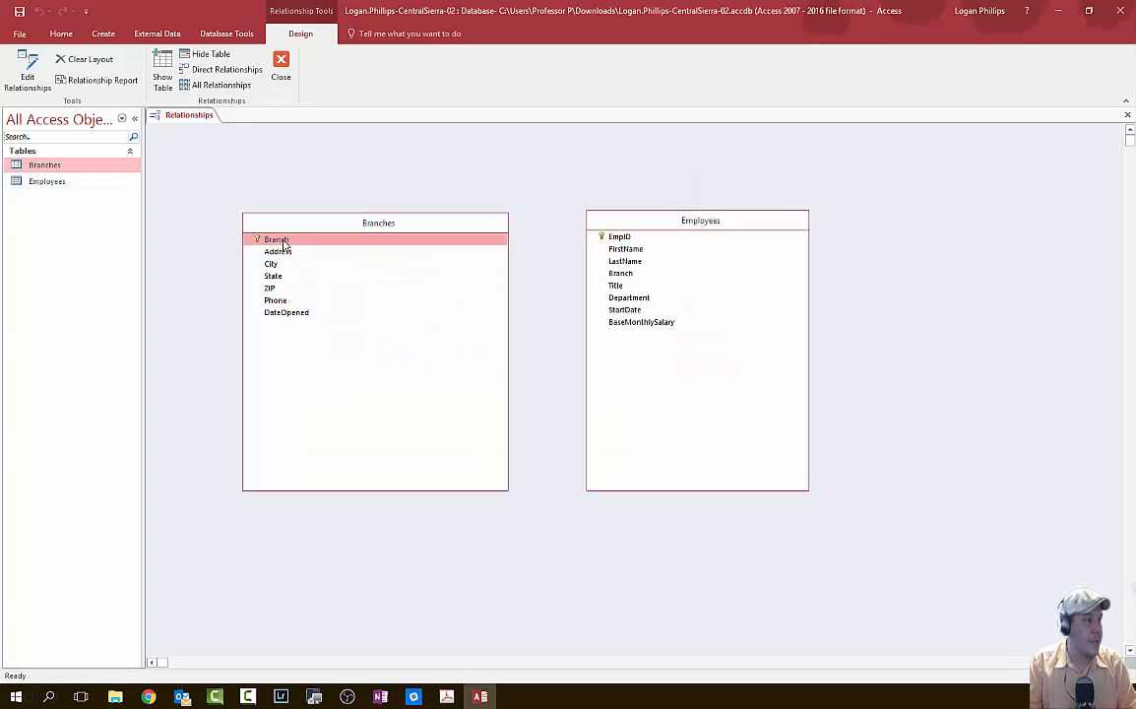
left_click_drag(280, 239, 628, 279)
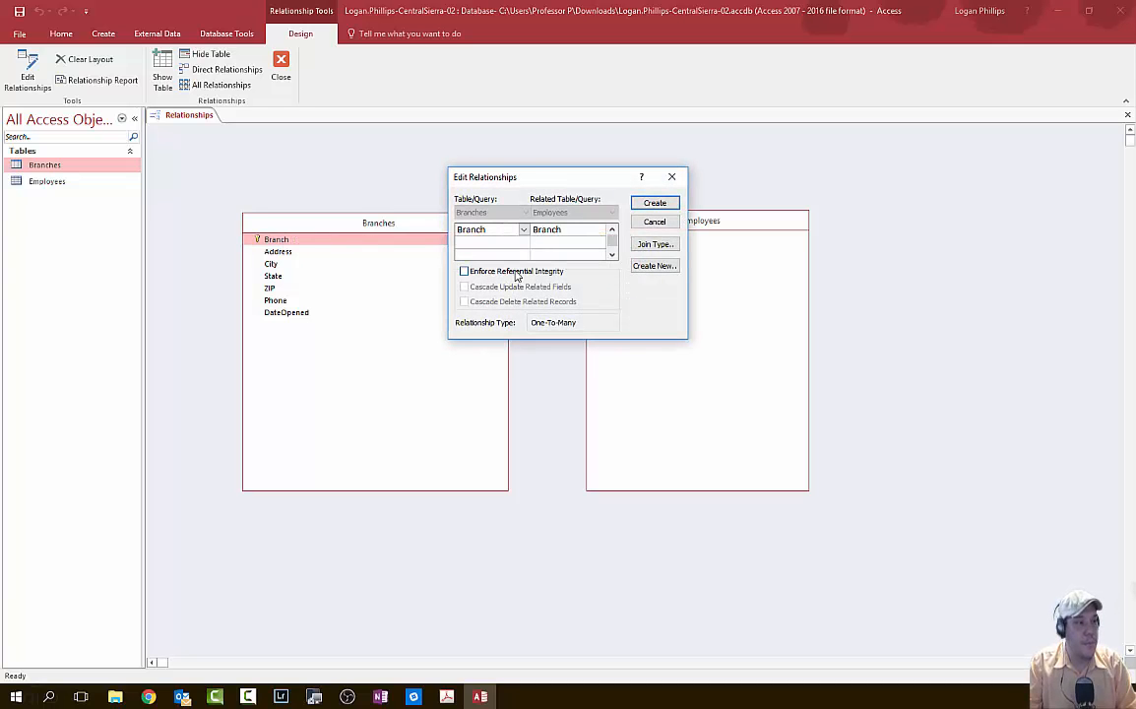
left_click(464, 271)
left_click(507, 287)
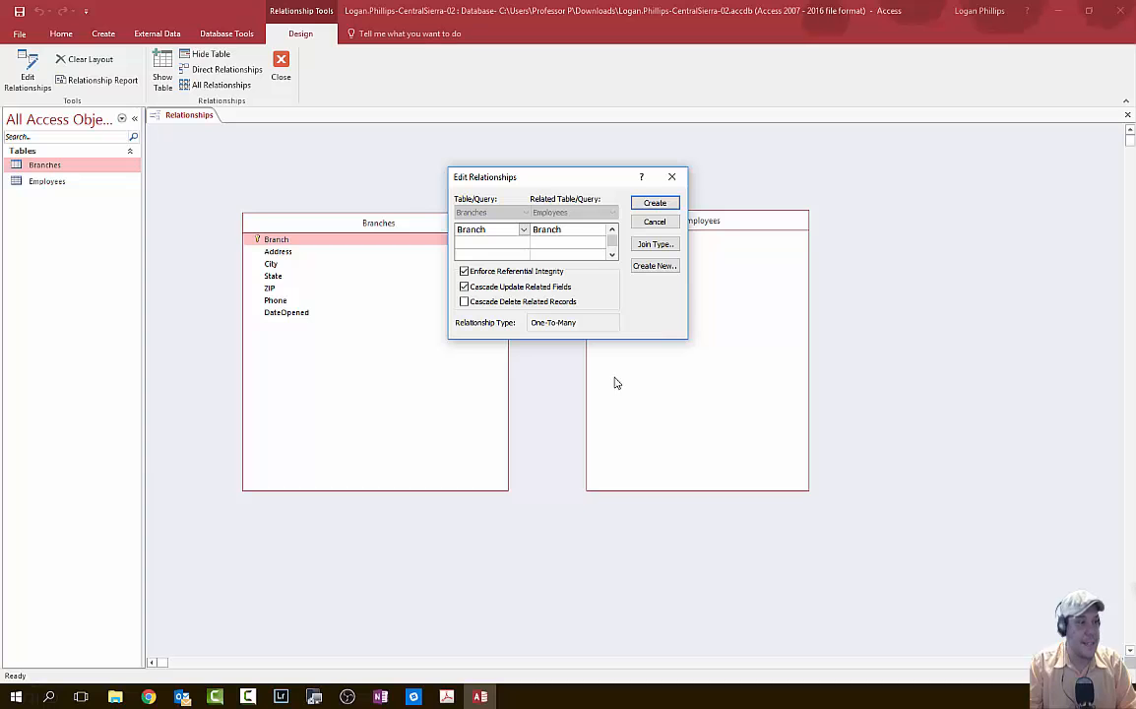
left_click(654, 202)
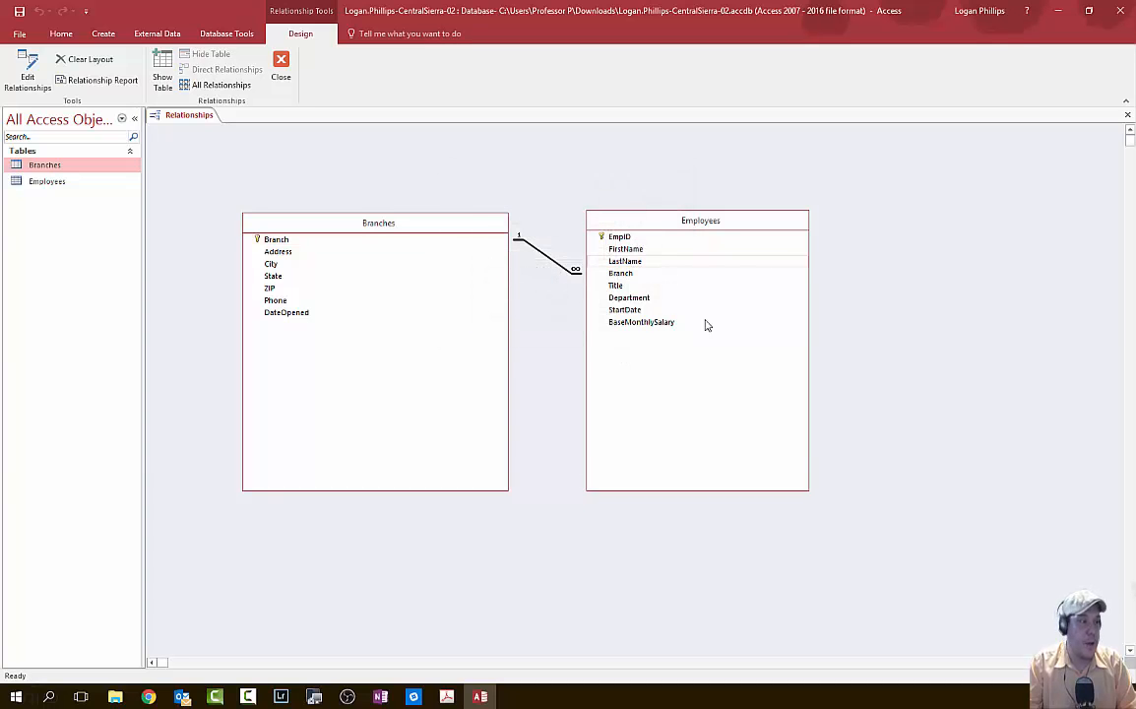
- Shift the Employees table right, then close the Relationships window and save the layout
left_click_drag(758, 221, 882, 230)
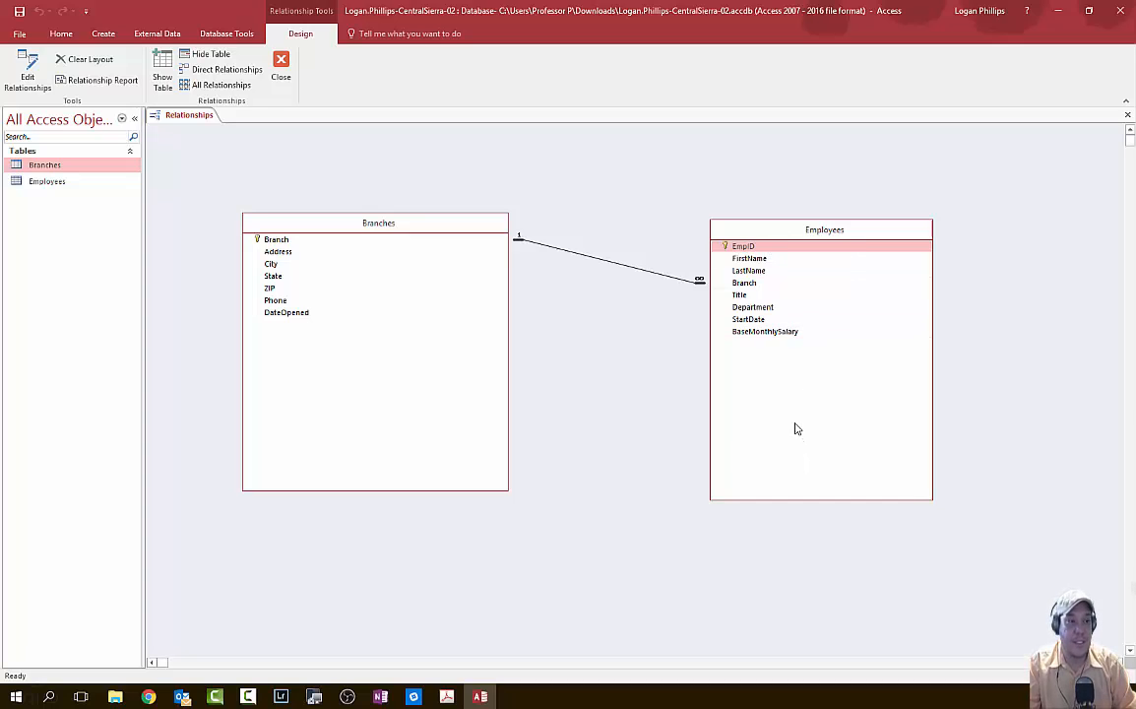
key("alt+Tab")
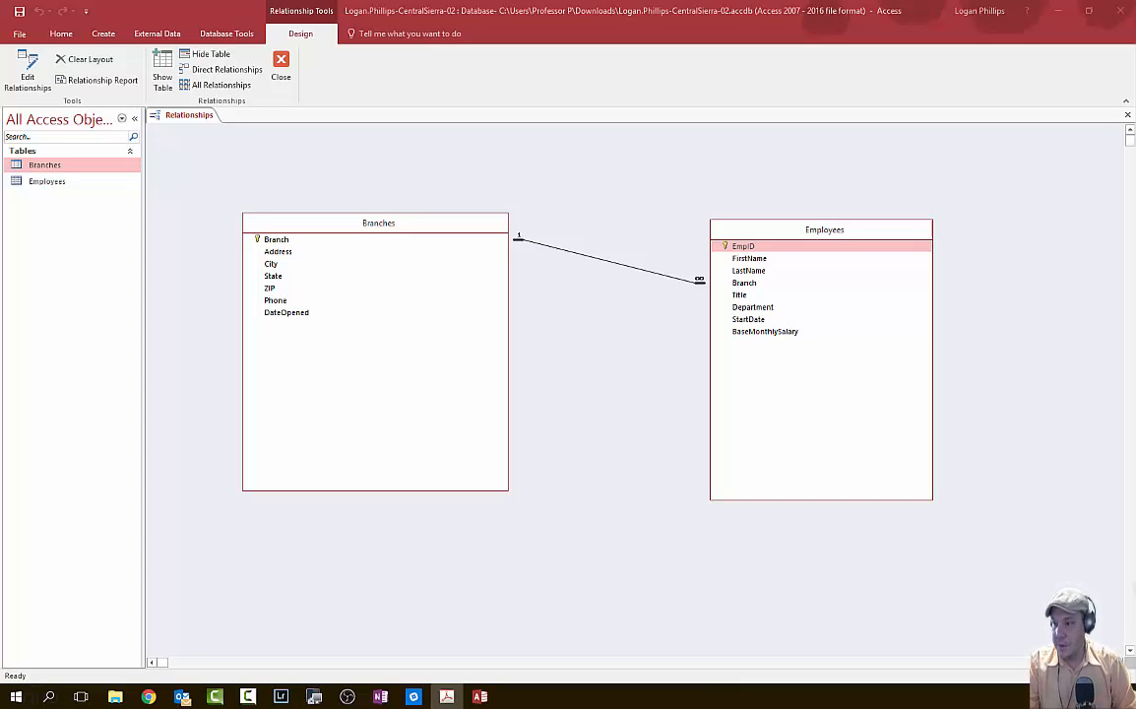
left_click(280, 67)
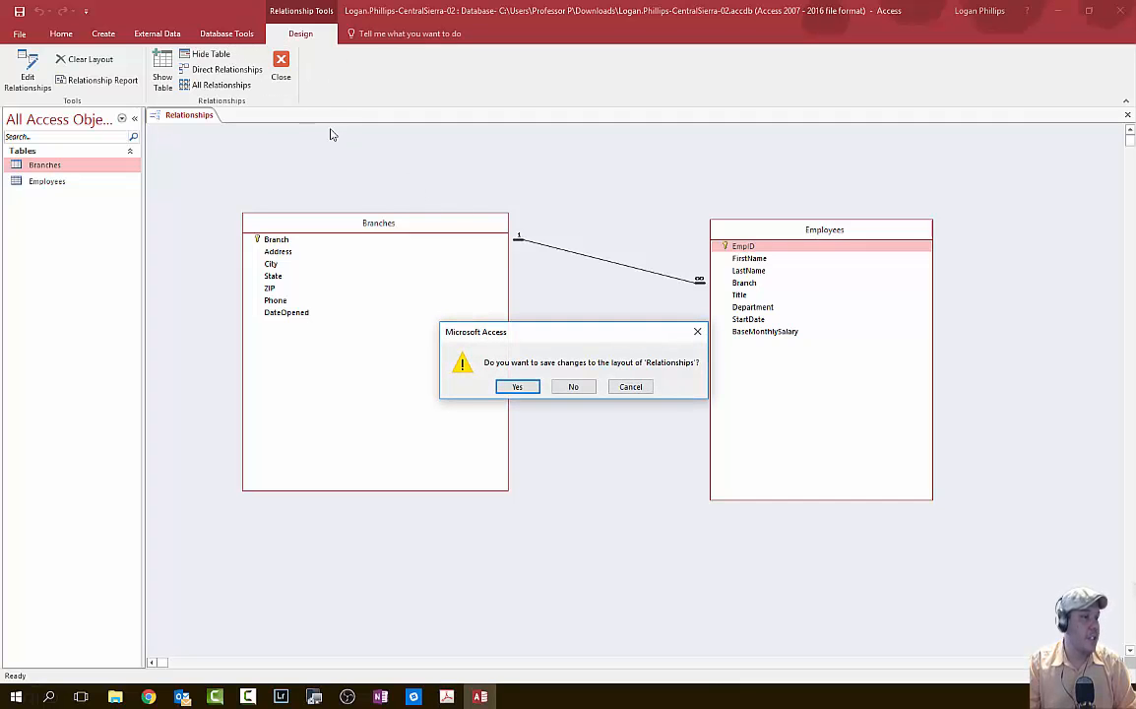
left_click(516, 387)
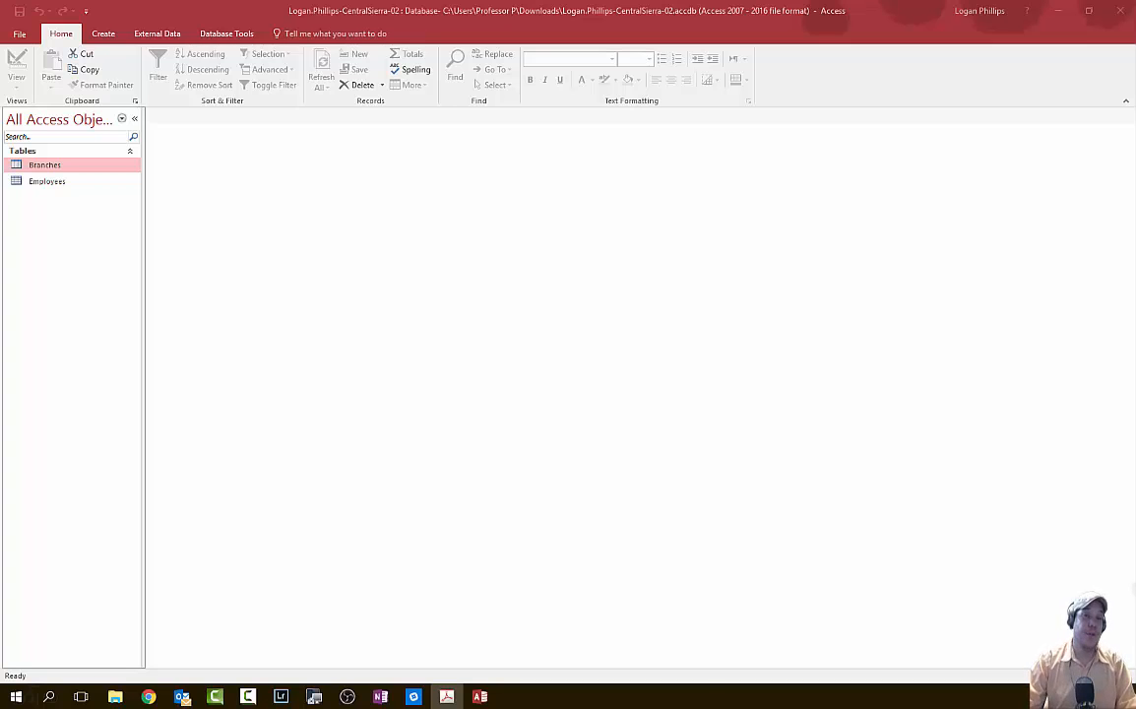
- Open the Employees datasheet and start new record 200 with the employee's first and last name
left_click(47, 181)
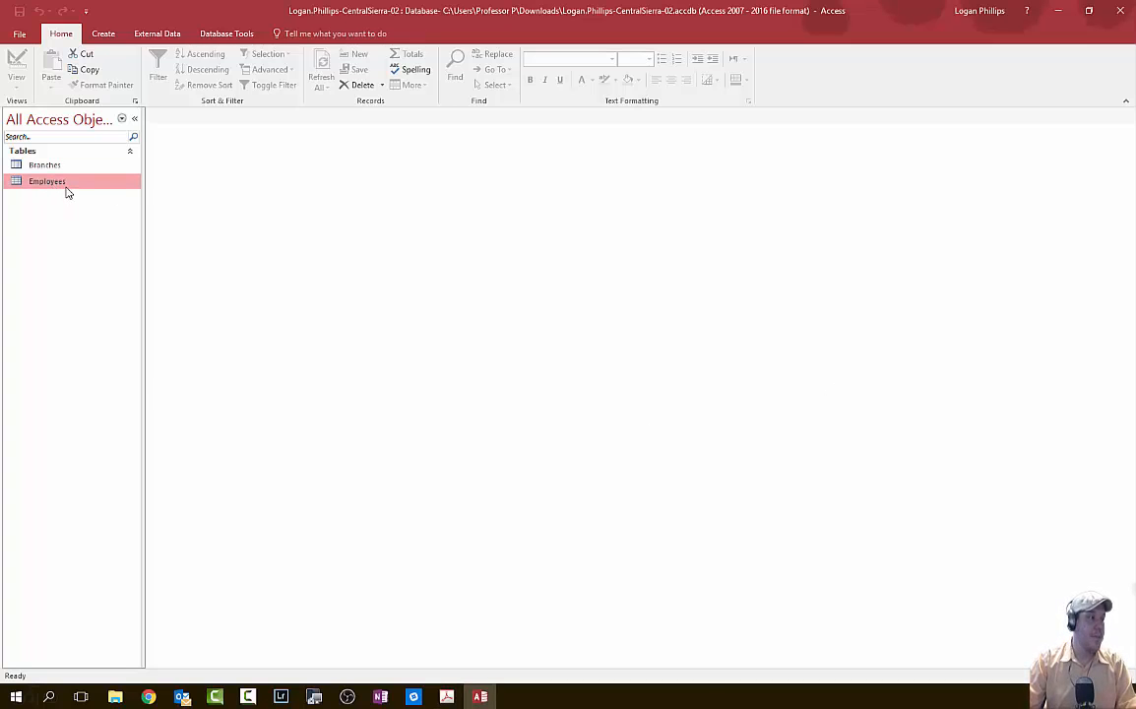
right_click(67, 185)
left_click(123, 191)
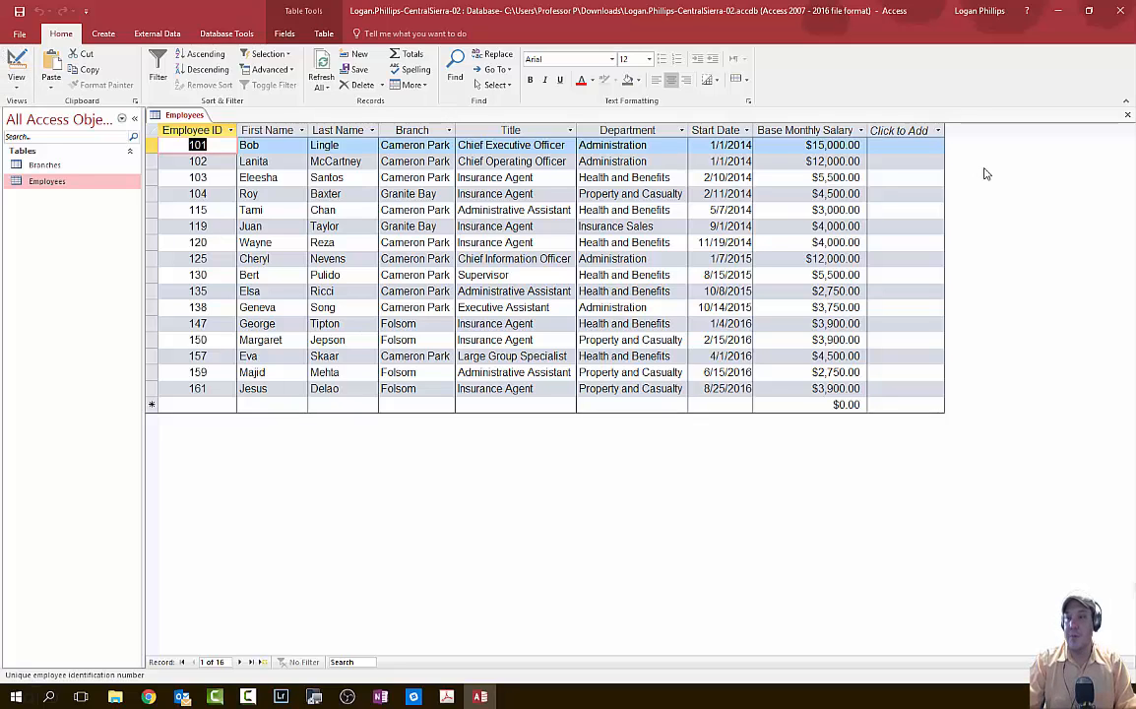
left_click(215, 404)
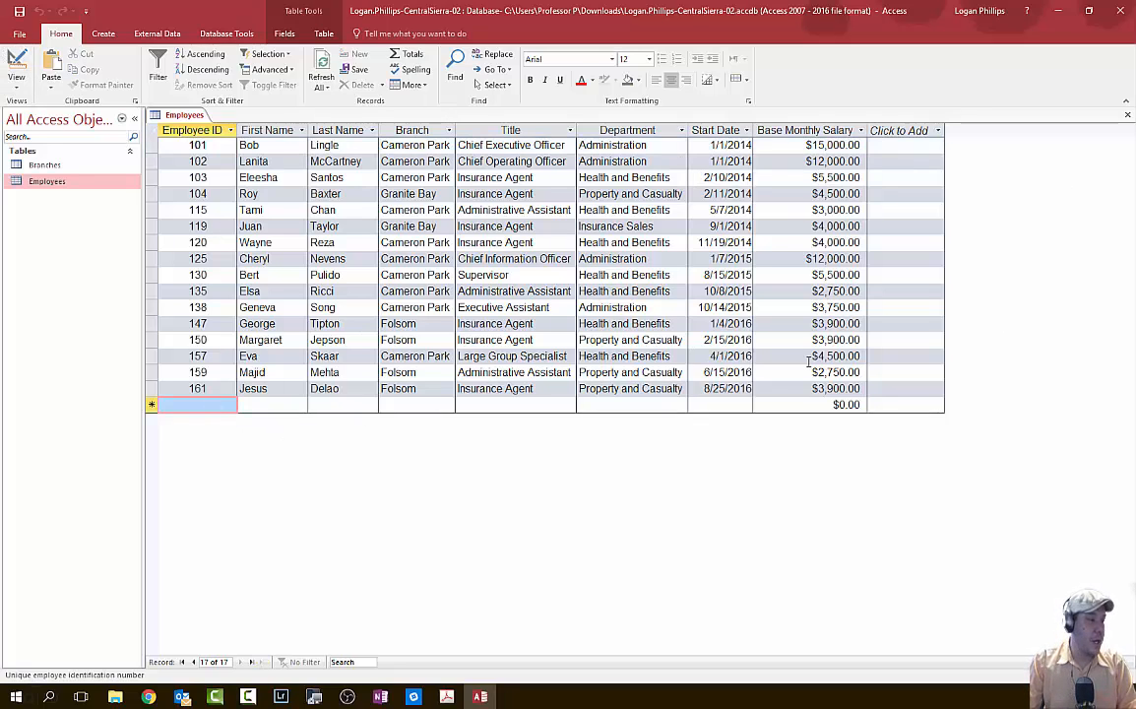
type("200")
key("Tab")
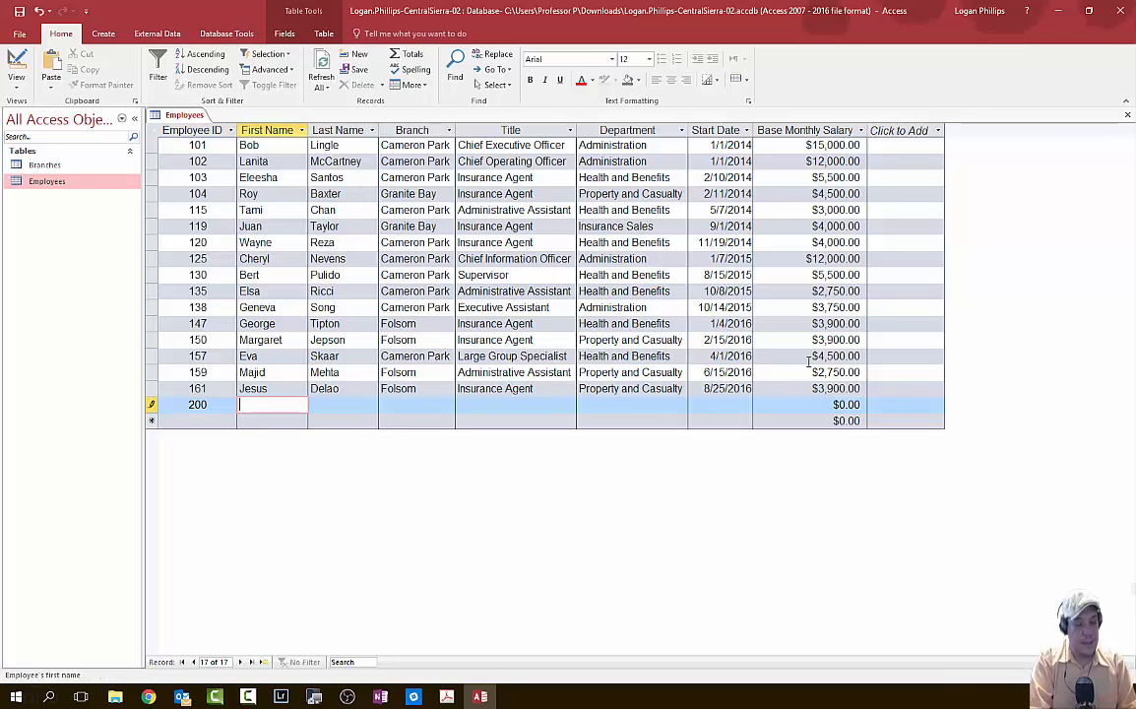
key("Tab")
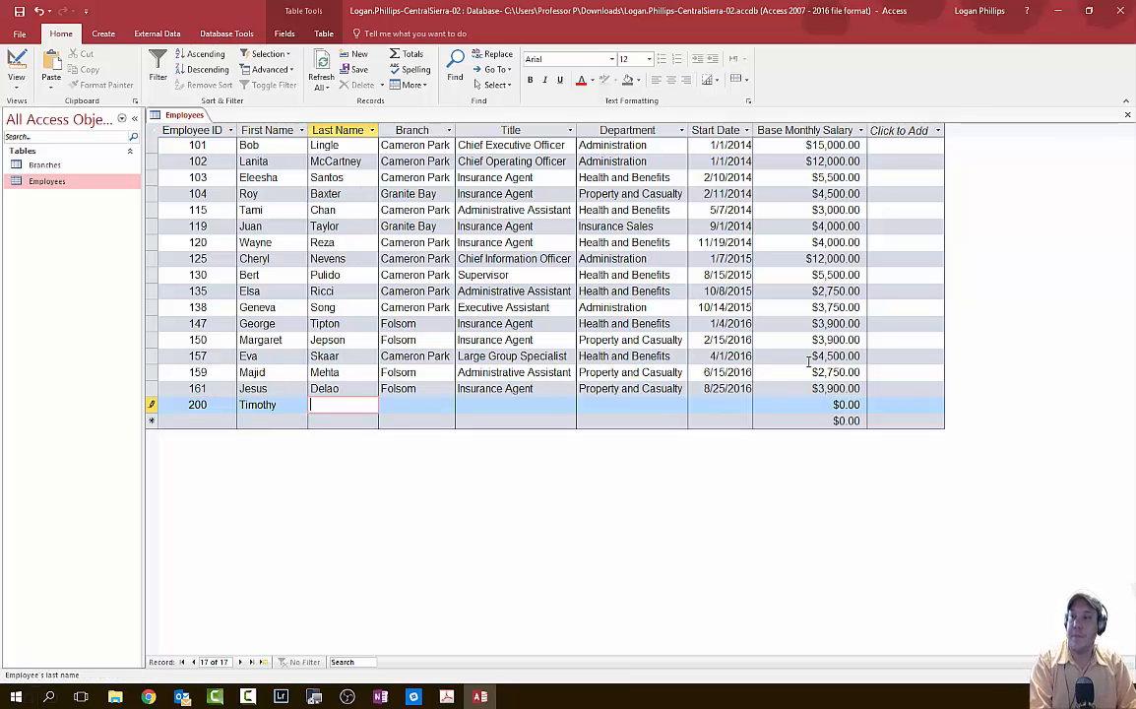
- Set the new record's branch to Cameron Park, title Insurance Agent, department Health and Benefits
key("Tab")
type("Ca")
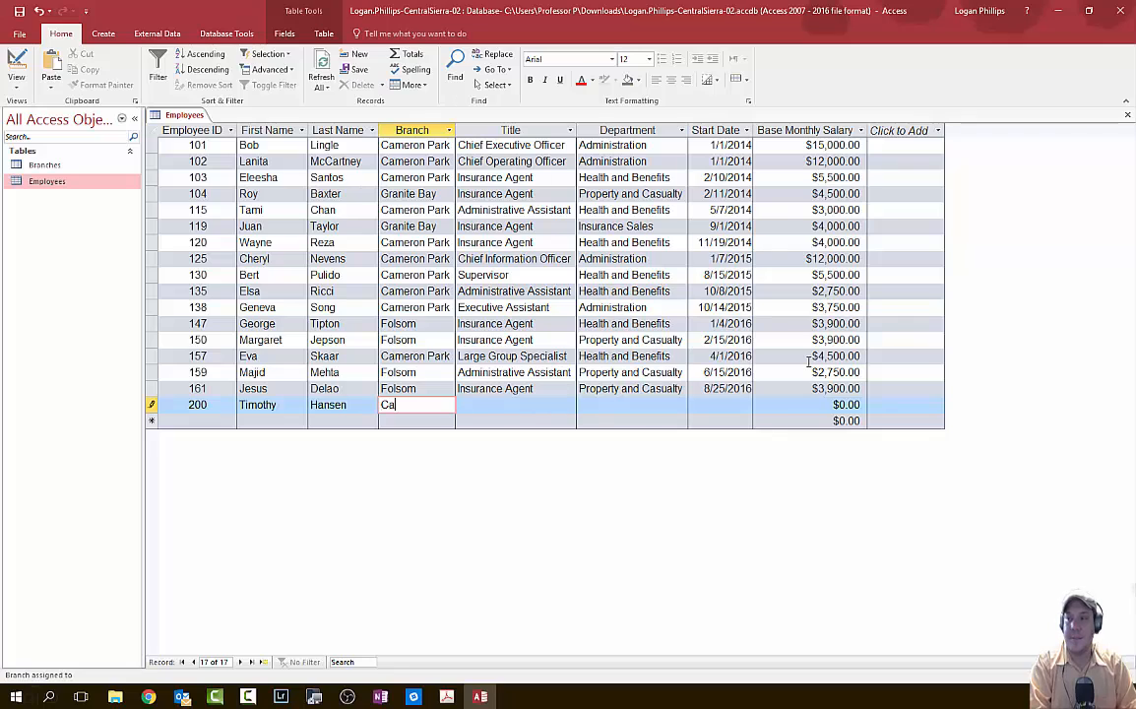
type("meron Park")
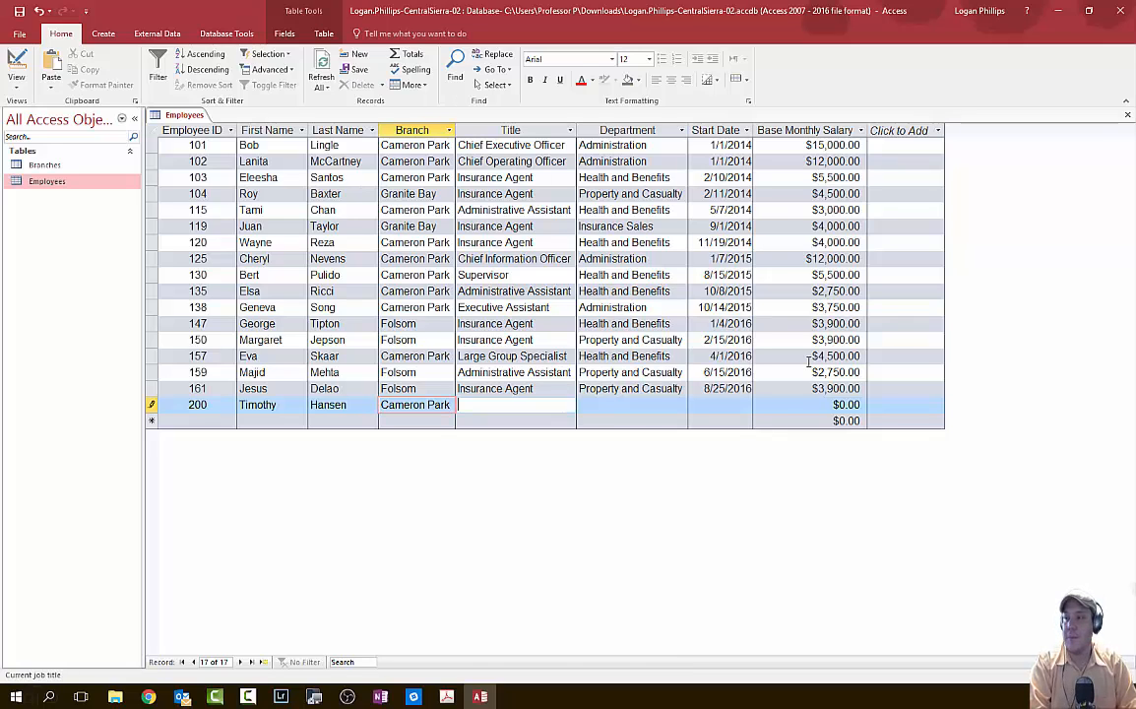
key("Tab")
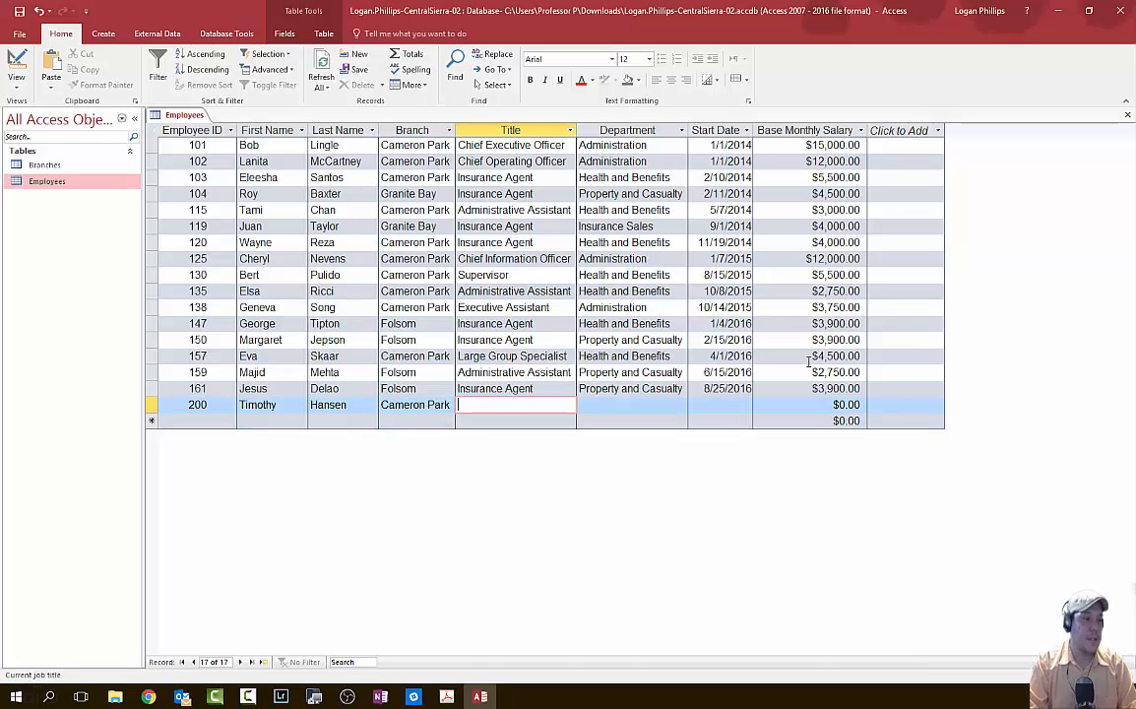
type("Insurance")
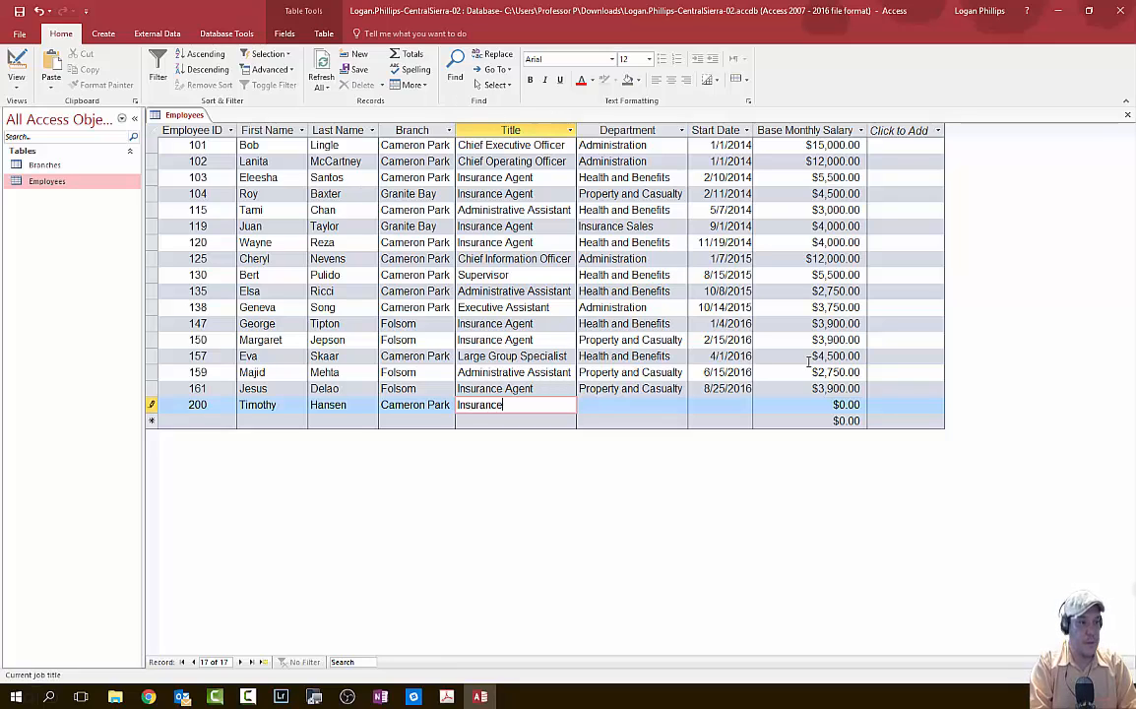
type(" Agent")
key("Tab")
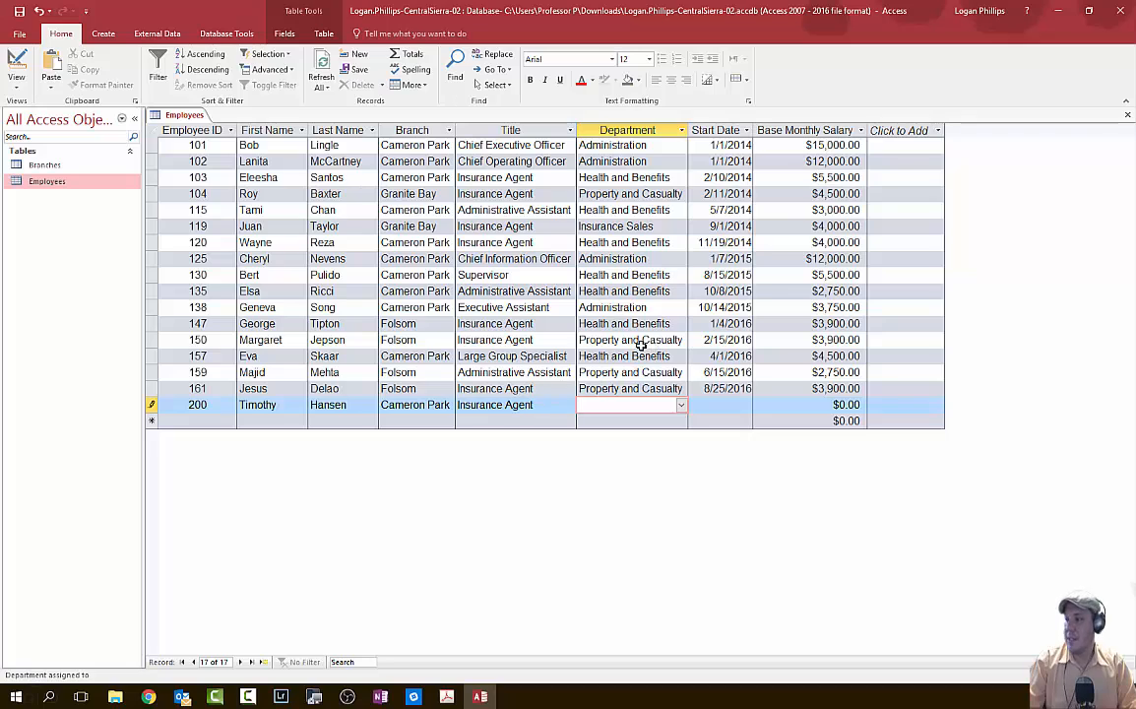
left_click(680, 405)
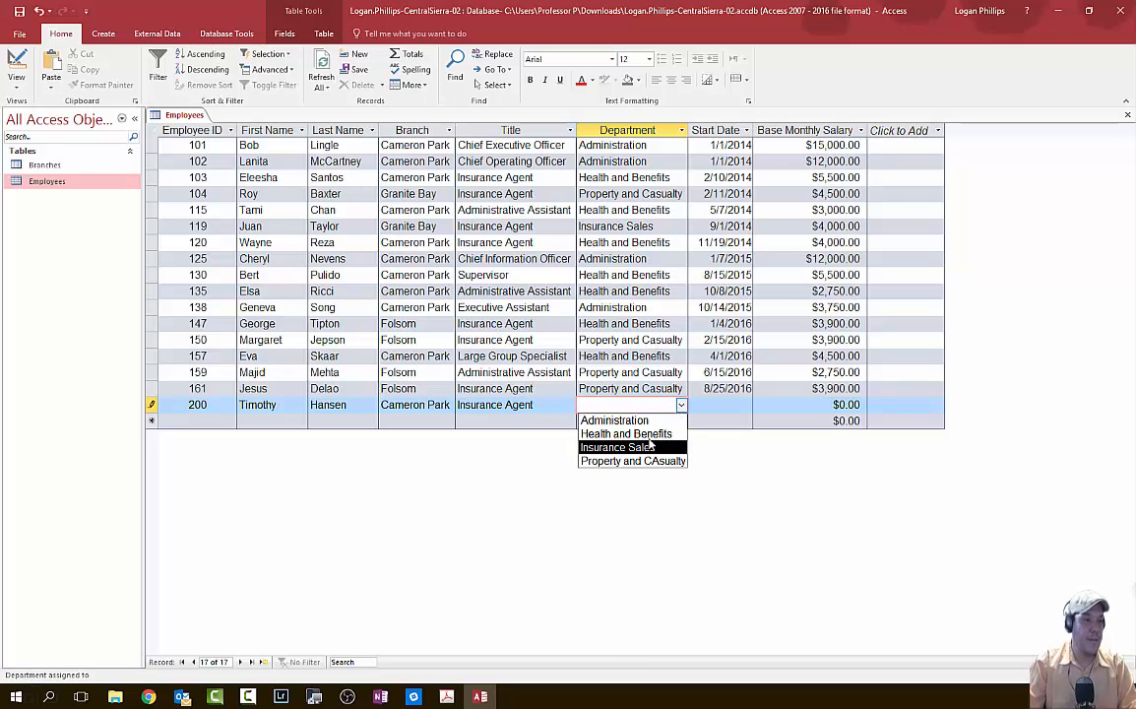
left_click(672, 434)
- Enter start date 9/15/2016 and base monthly salary 3900 to save the record
key("Tab")
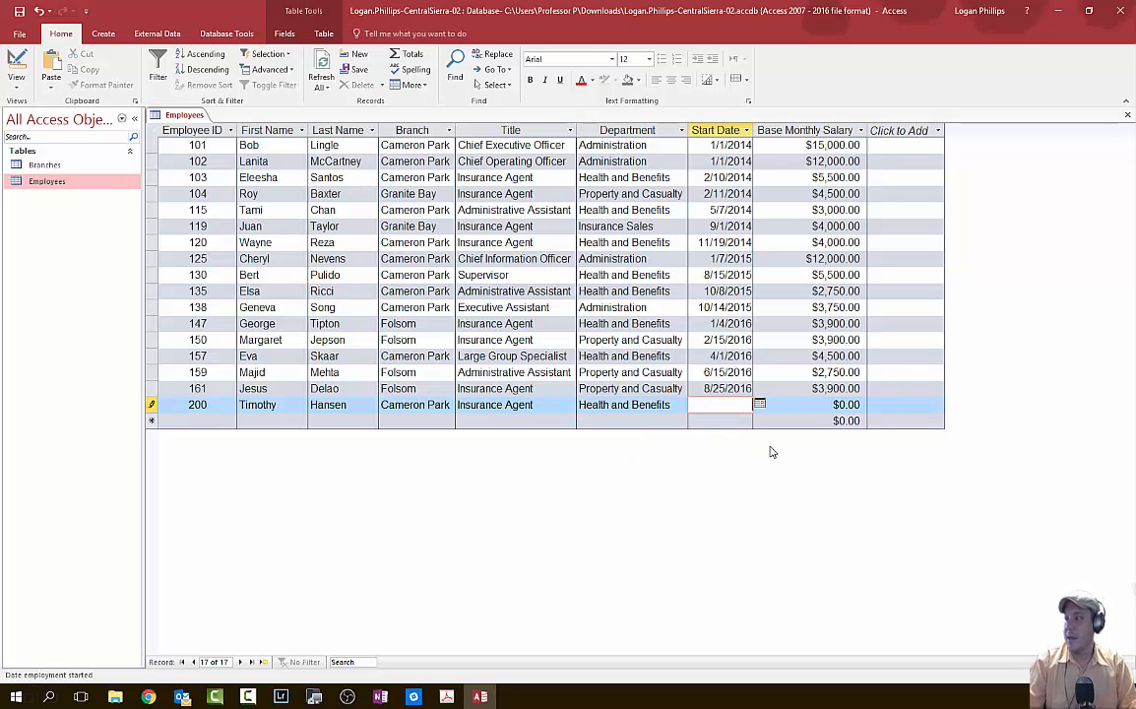
type("9/158")
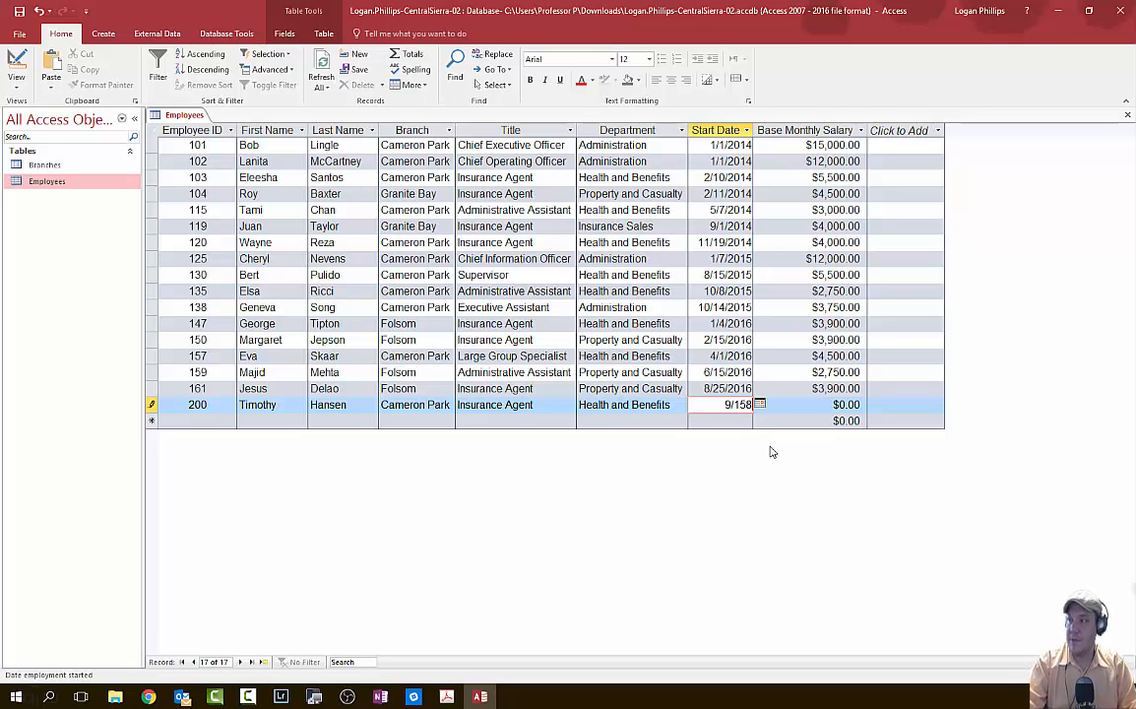
key("BackSpace")
type("/")
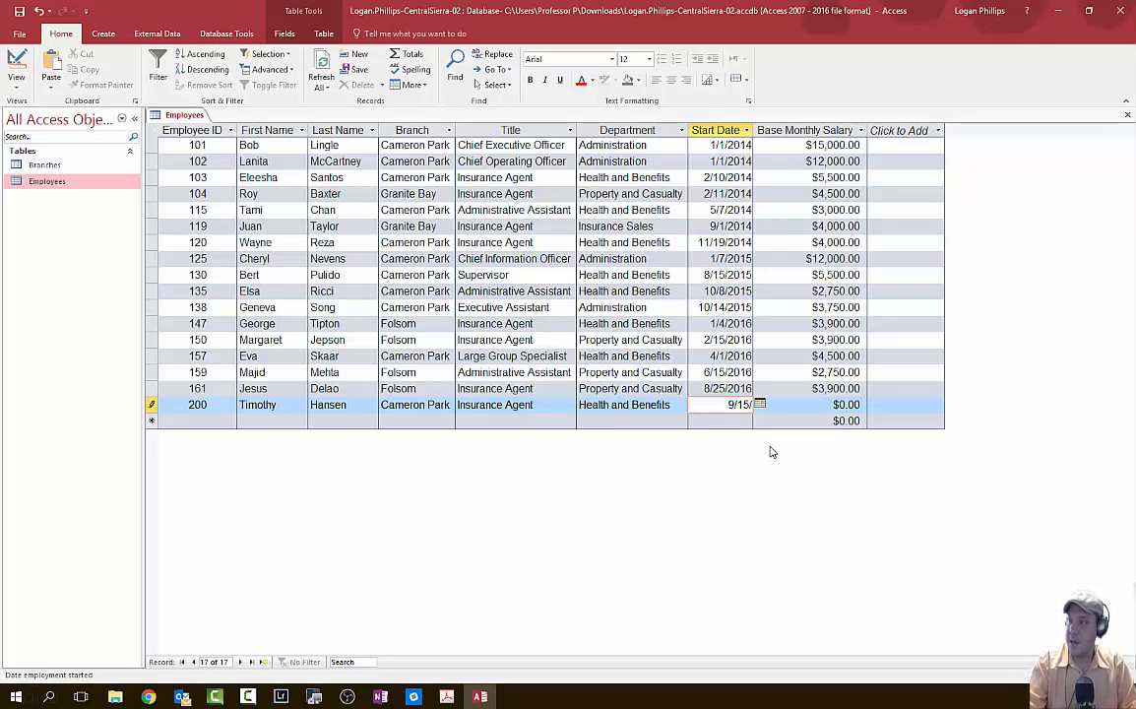
type("2016")
key("Tab")
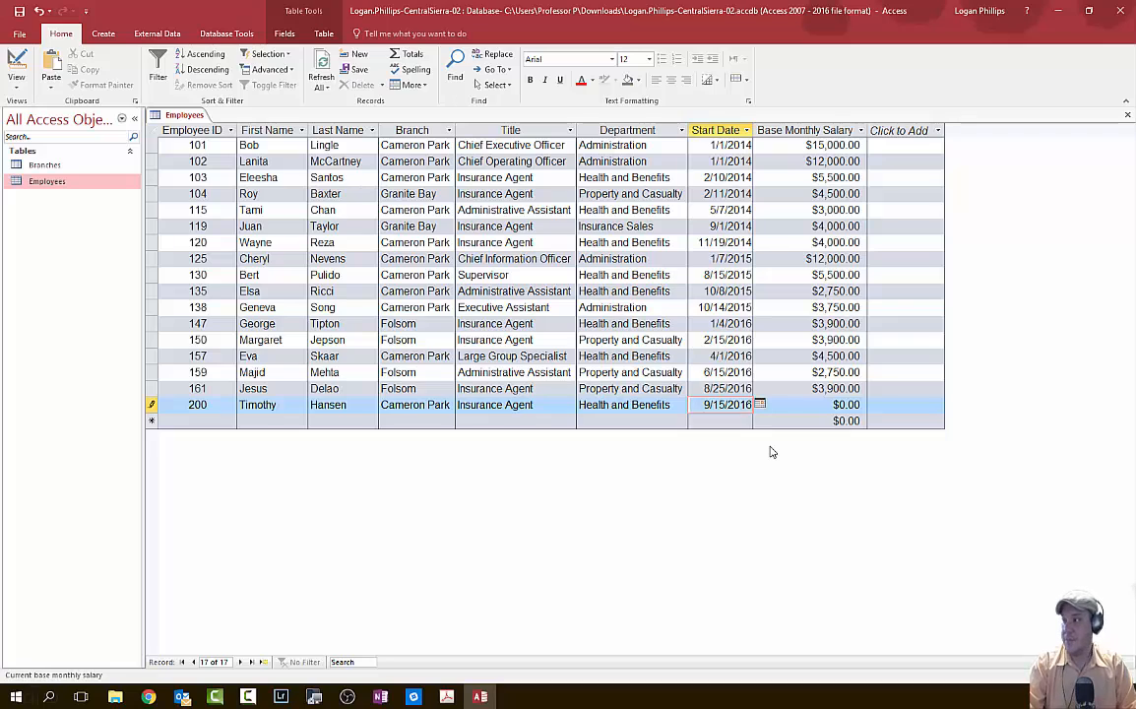
type("3900")
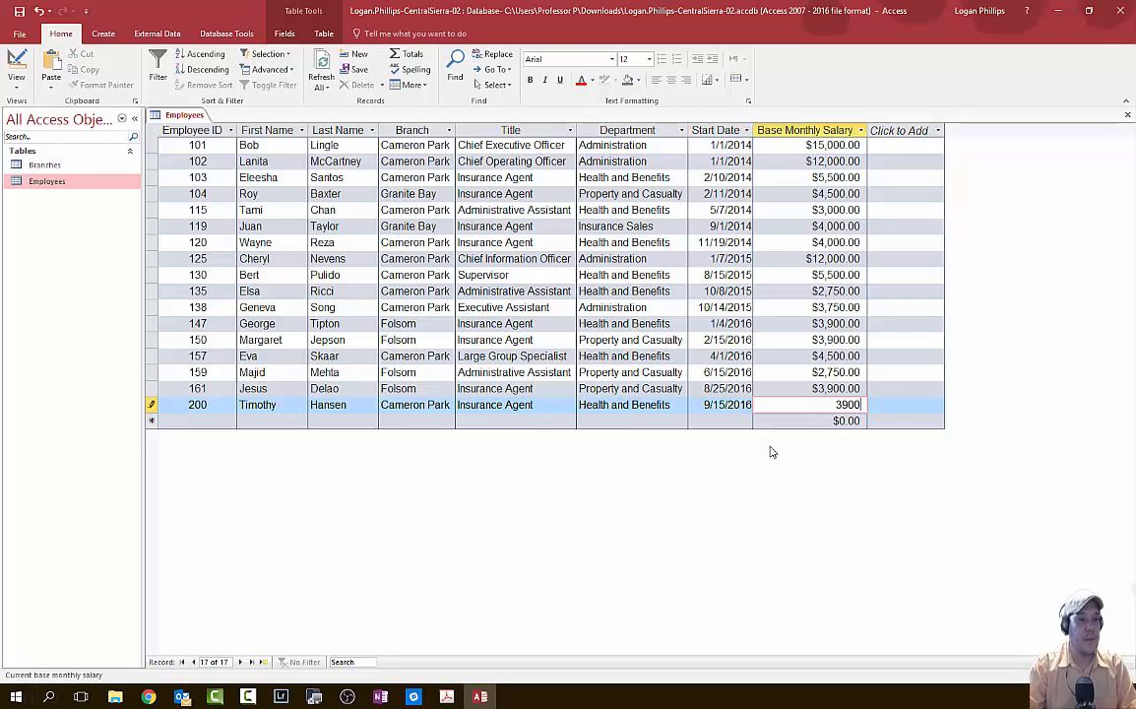
key("Tab")
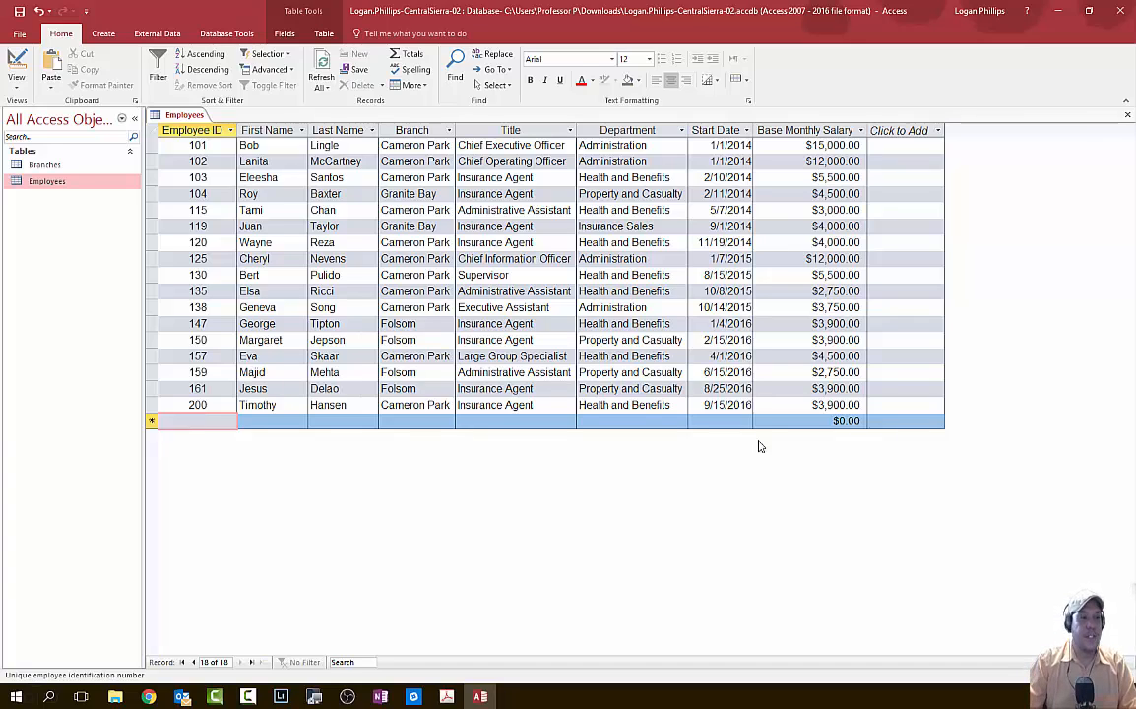
- Check the Department values for records 125 and 104, then close the Employees table
left_click(669, 257)
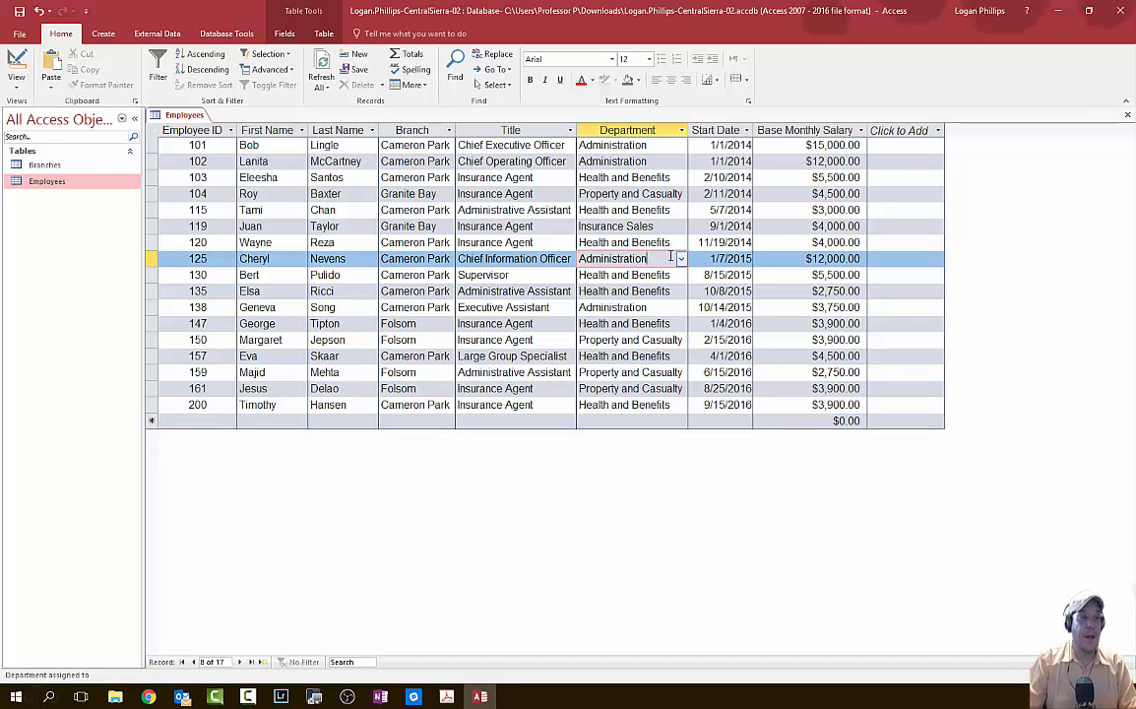
left_click(680, 258)
left_click(681, 258)
left_click(678, 193)
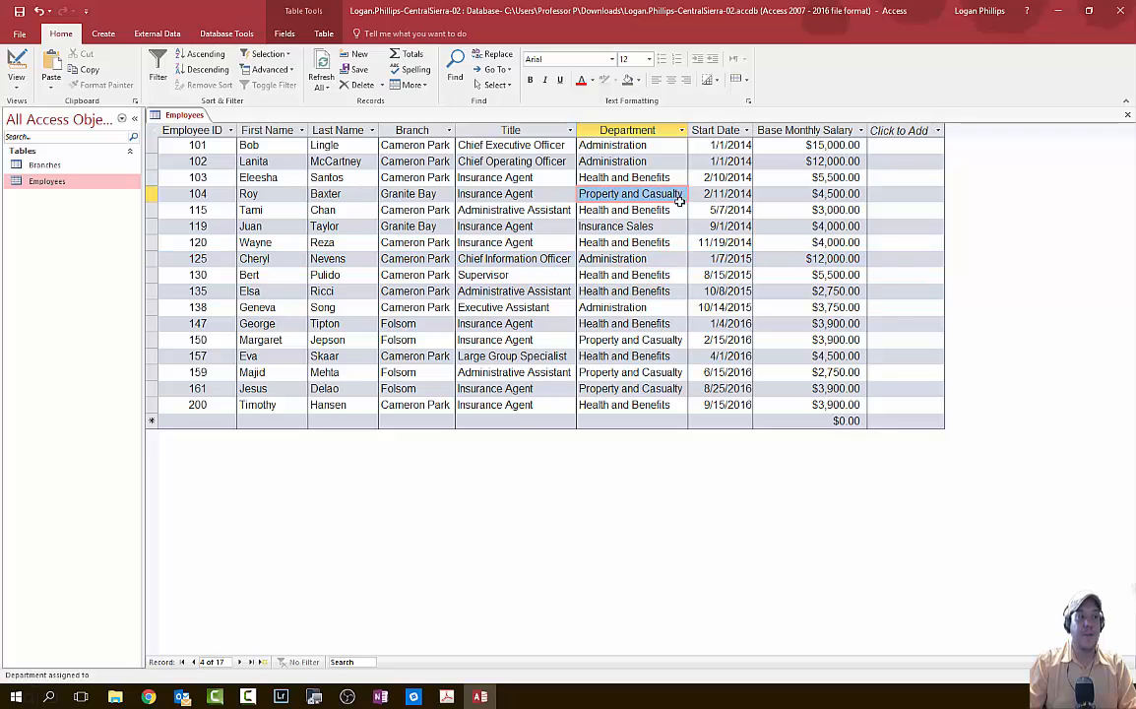
key("alt+Tab")
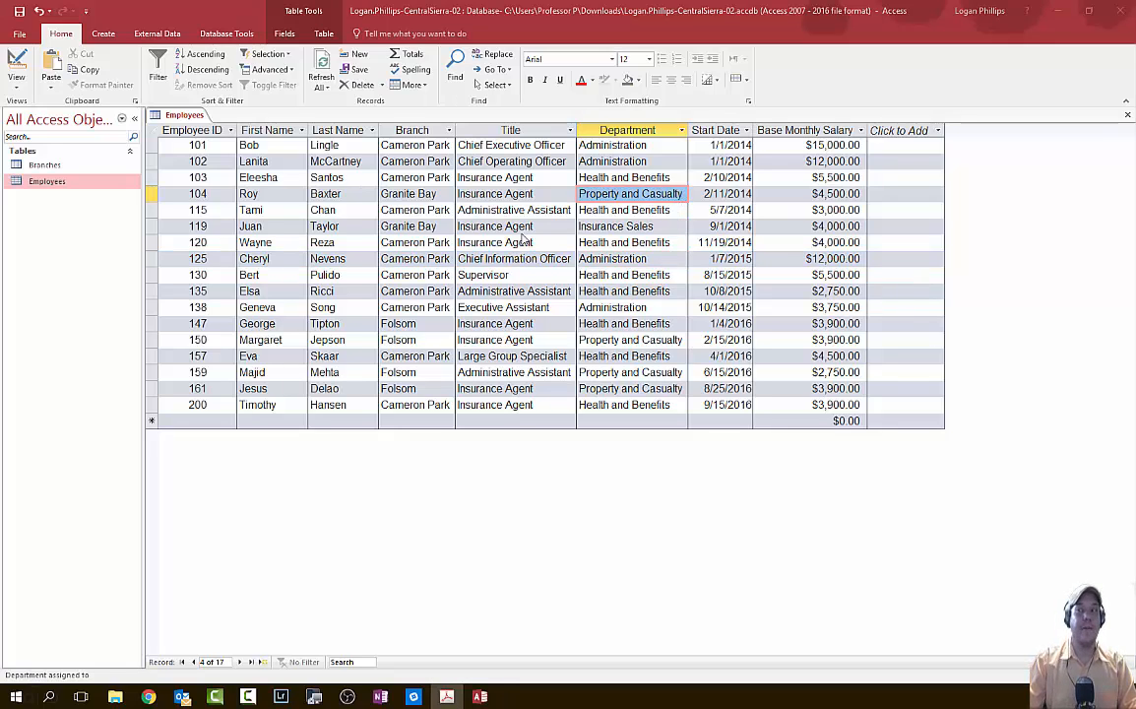
left_click(21, 17)
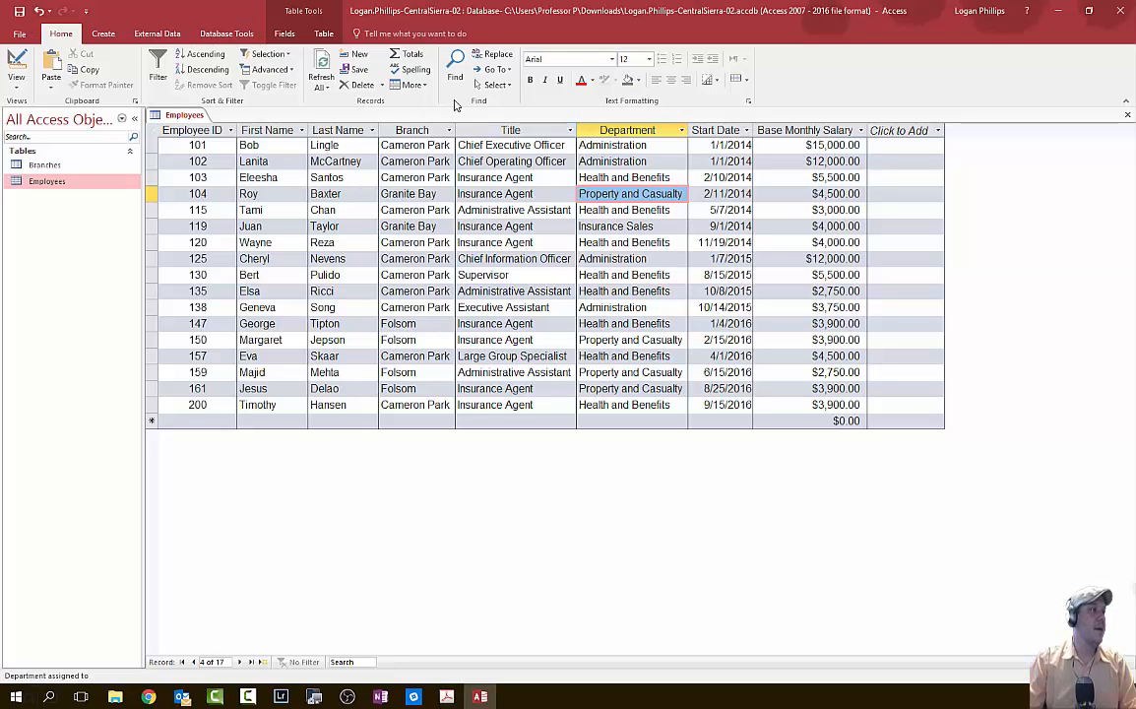
left_click(1128, 115)
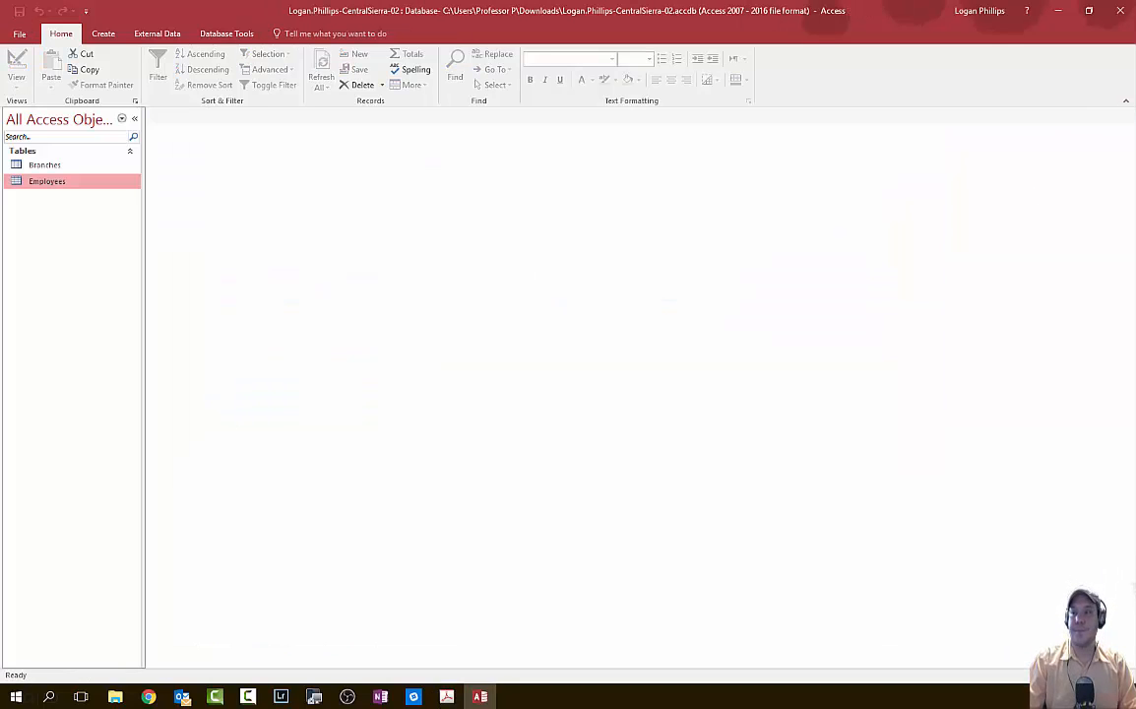
key("alt+Tab")
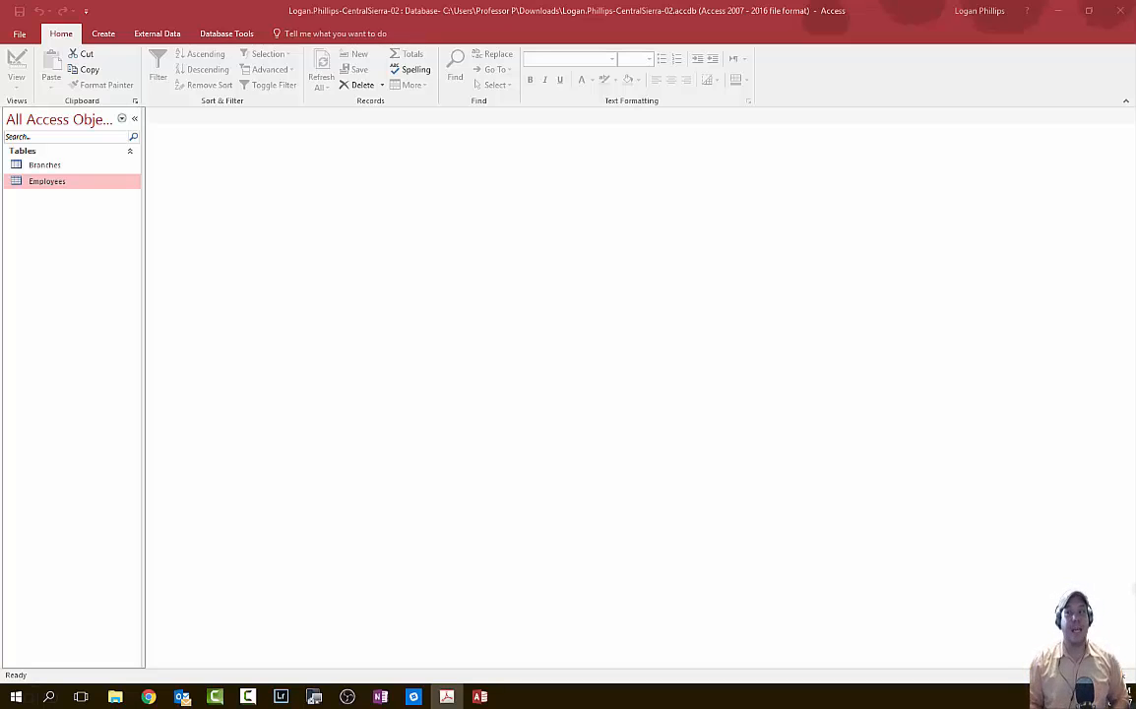
left_click(51, 168)
- Open the Branches table datasheet and select its Branch column
right_click(52, 167)
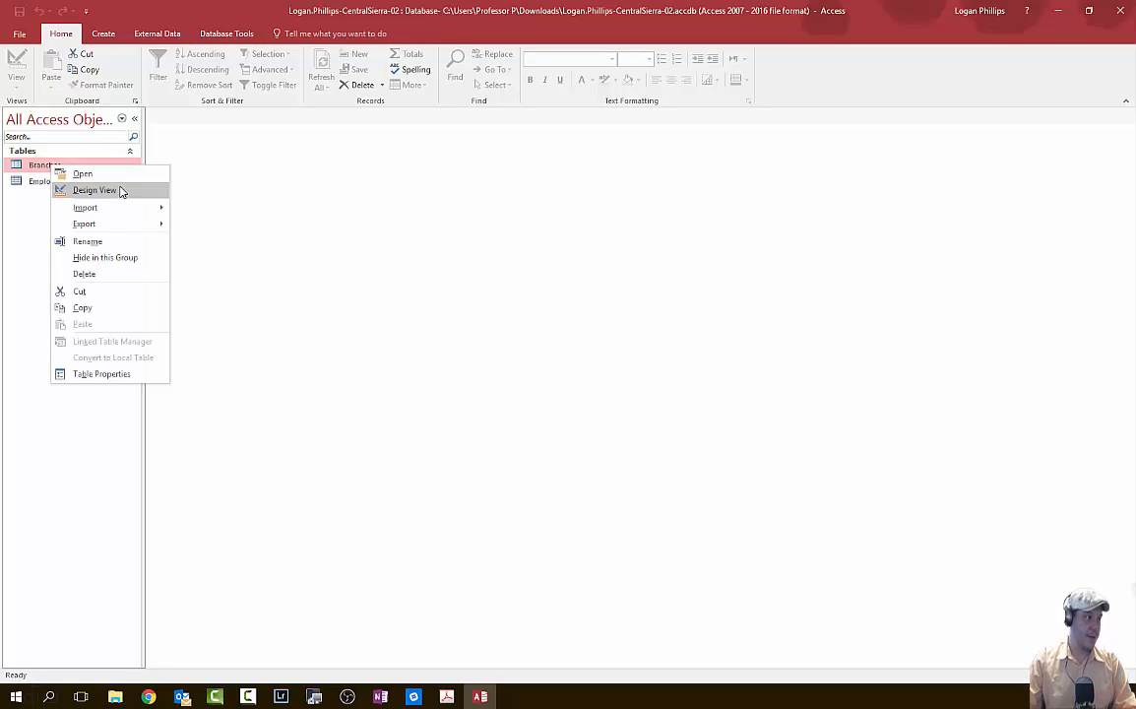
left_click(131, 176)
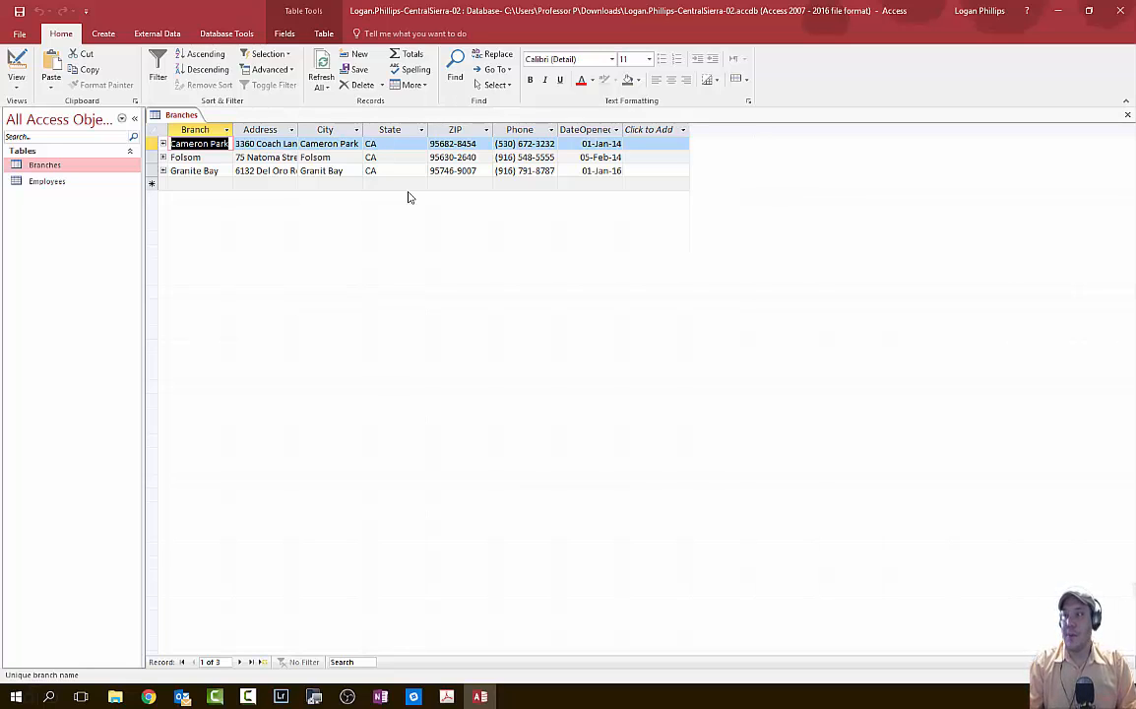
left_click(226, 130)
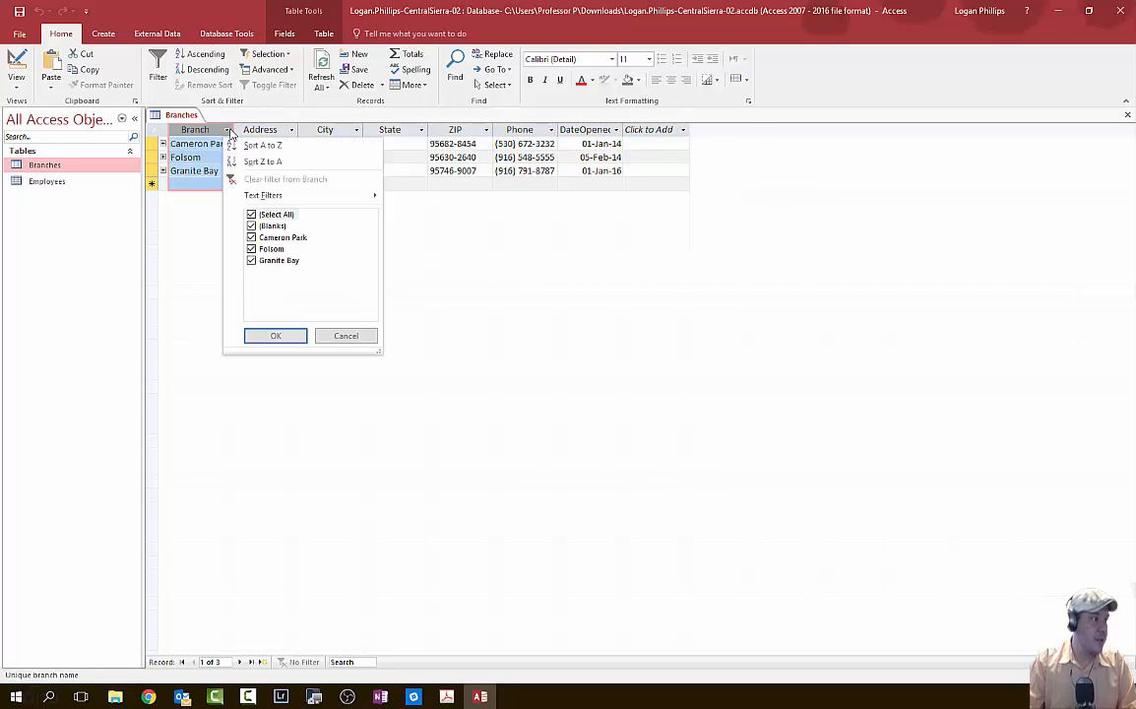
left_click(228, 131)
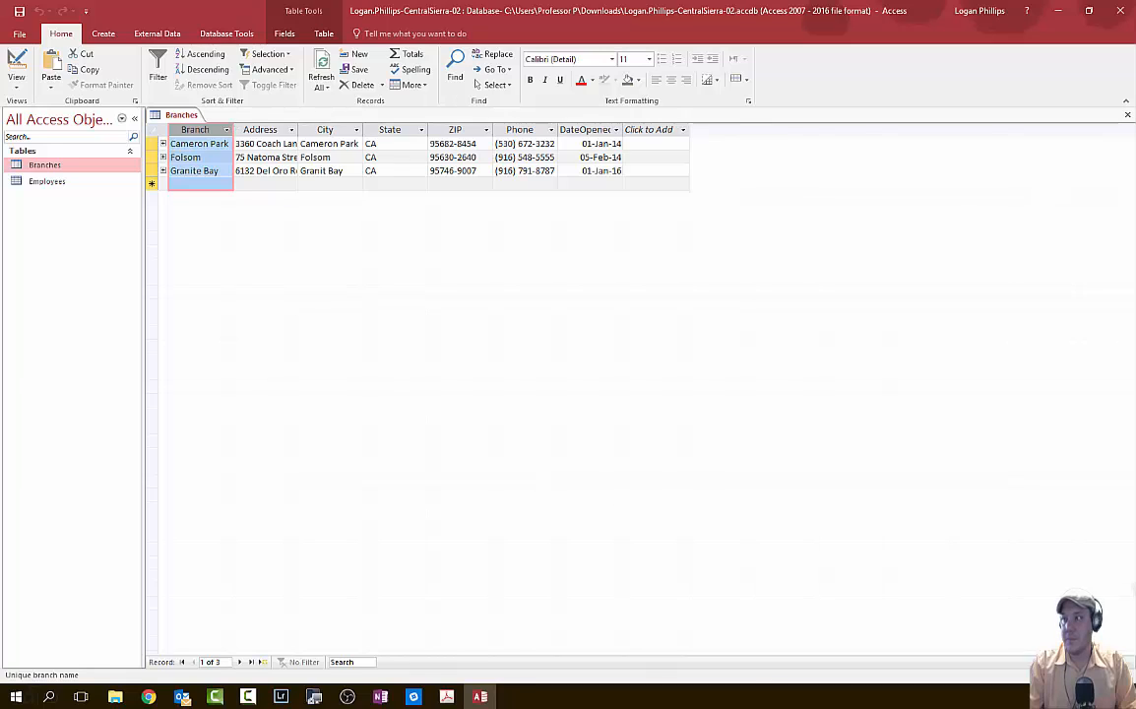
left_click(446, 696)
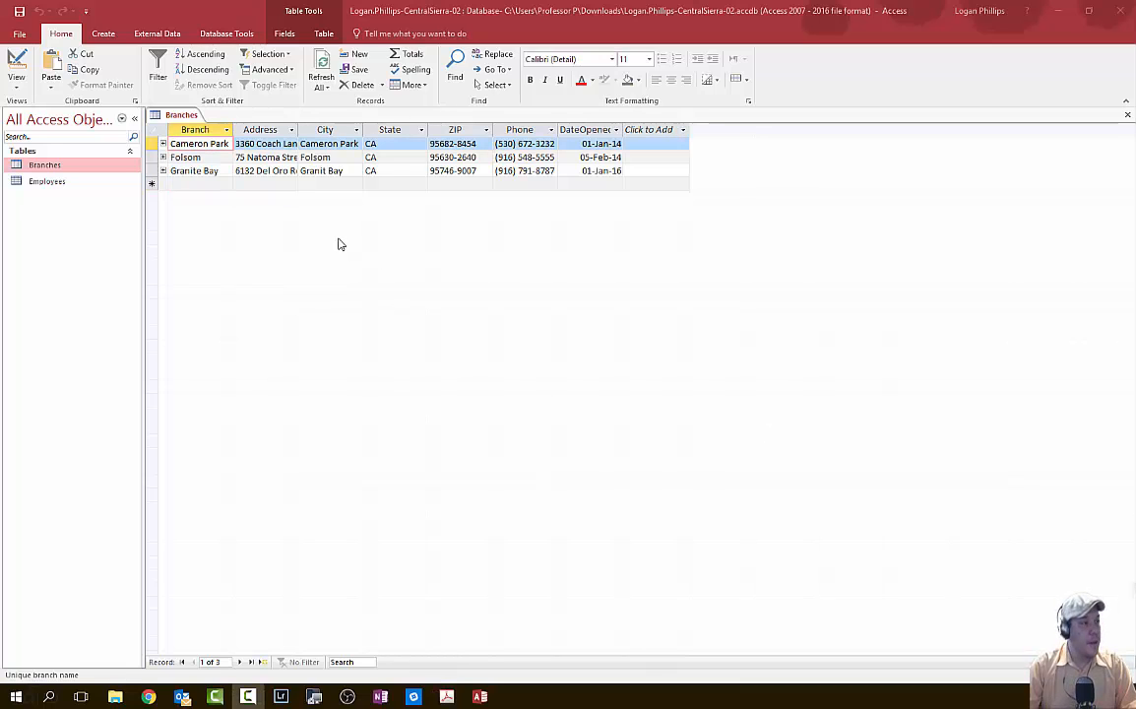
left_click(194, 129)
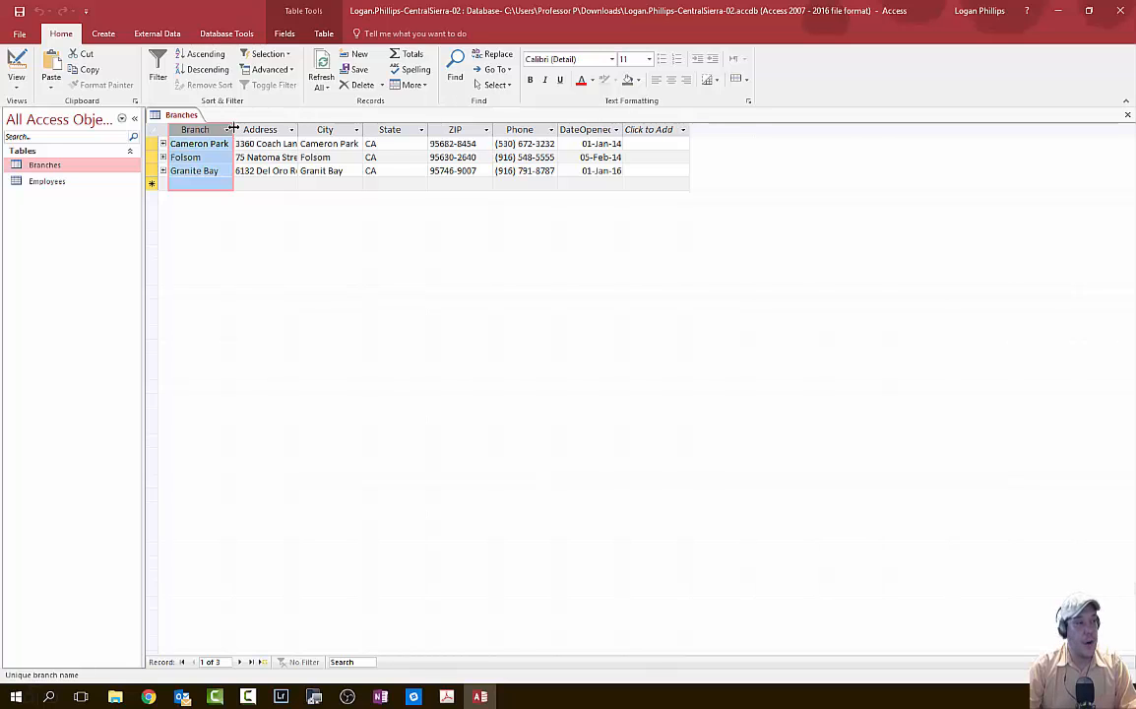
- AutoFit the Address, State, ZIP, Phone and DateOpened column widths in the Branches datasheet
left_click(266, 129)
double_click(298, 129)
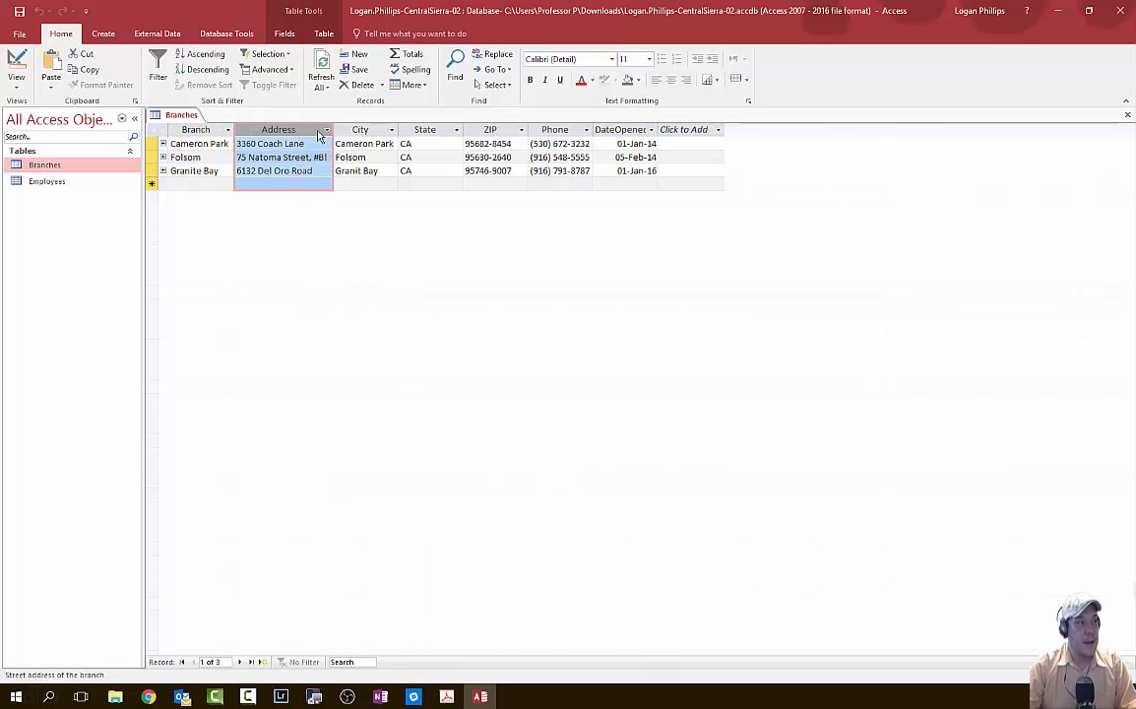
left_click(359, 129)
left_click(421, 129)
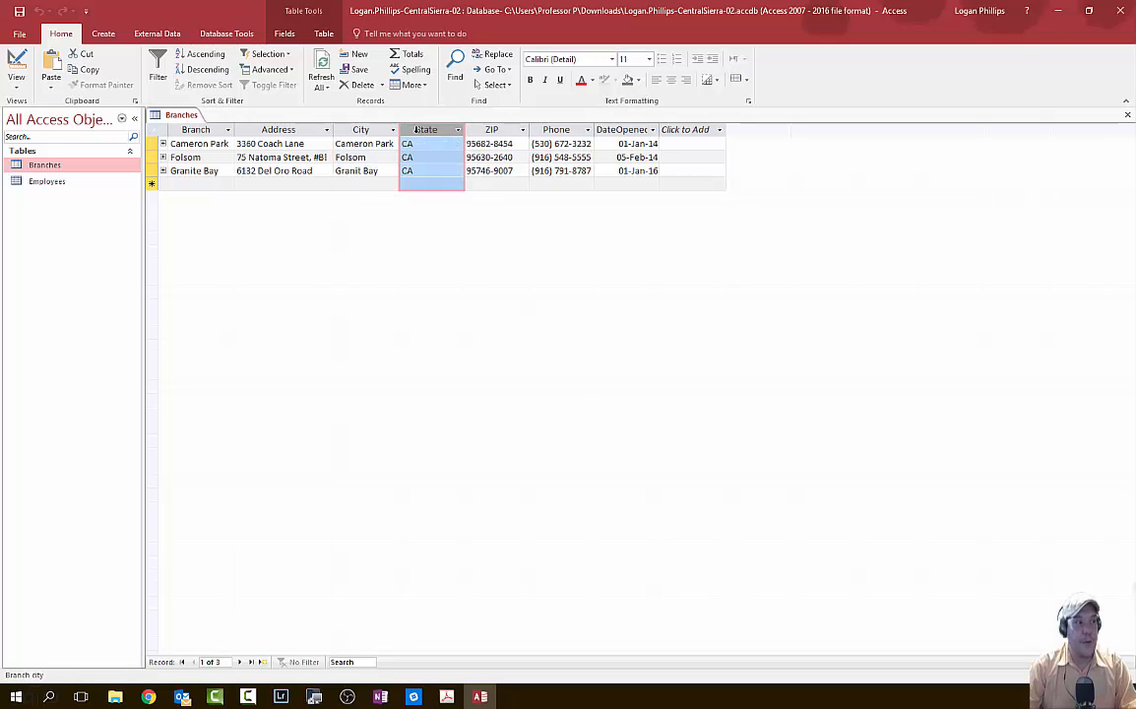
double_click(464, 129)
left_click(462, 129)
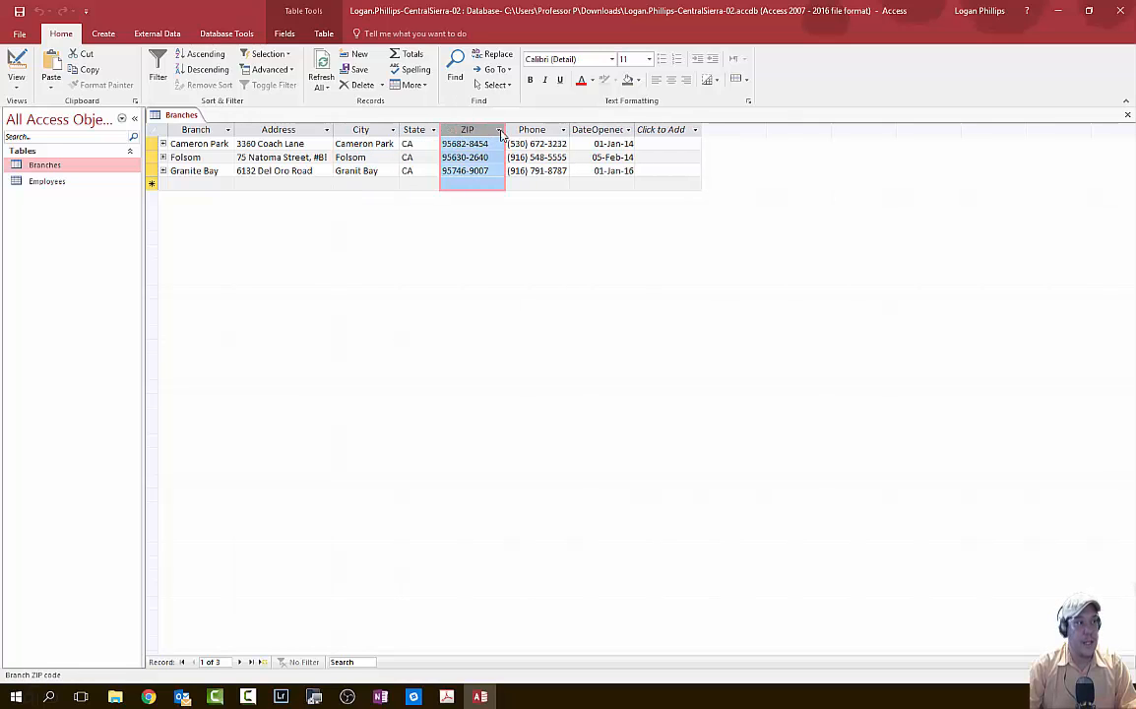
double_click(504, 129)
left_click(522, 129)
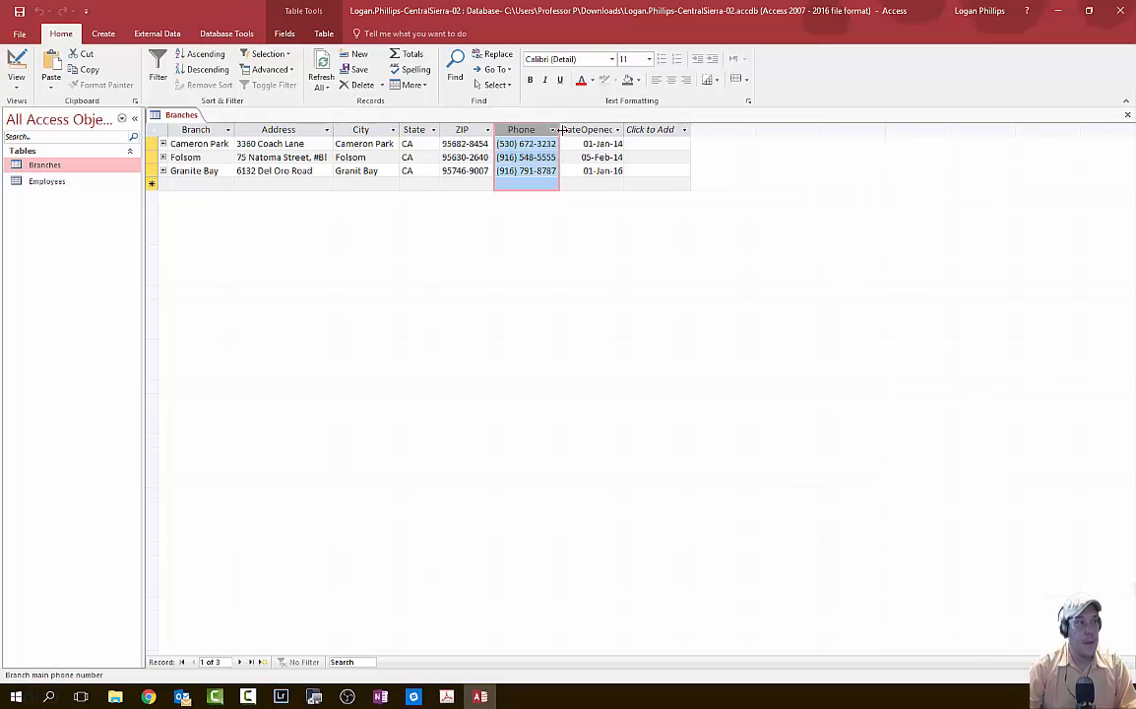
double_click(561, 129)
left_click(581, 129)
double_click(625, 129)
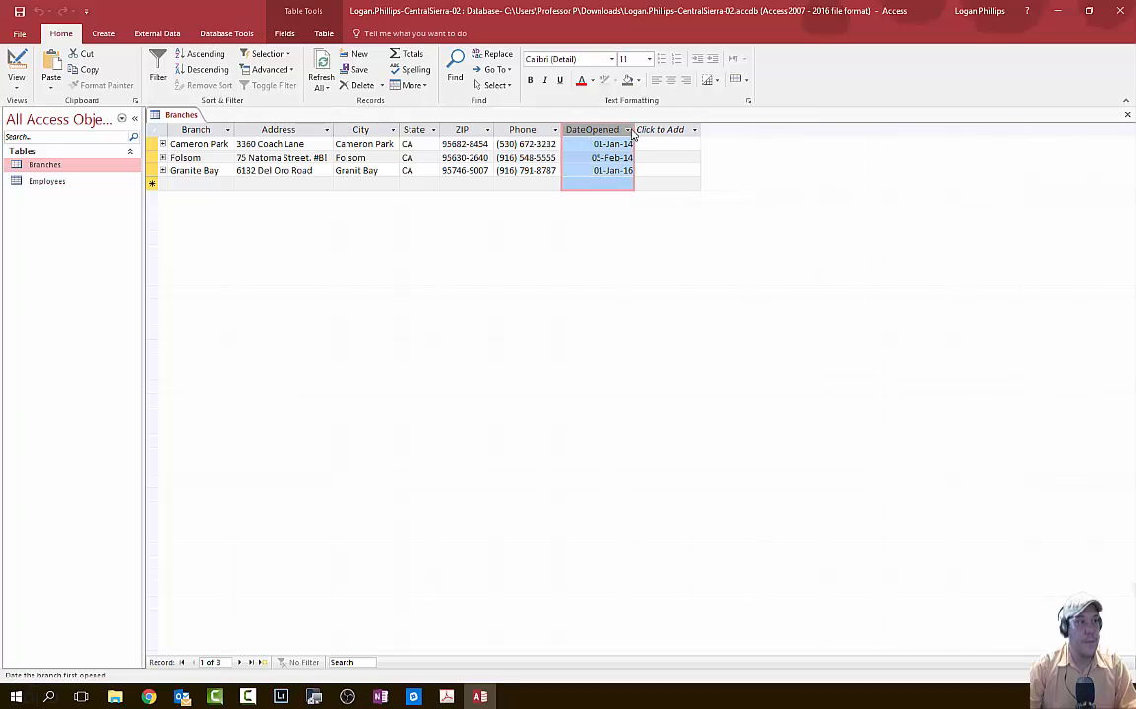
left_click(694, 129)
key("Escape")
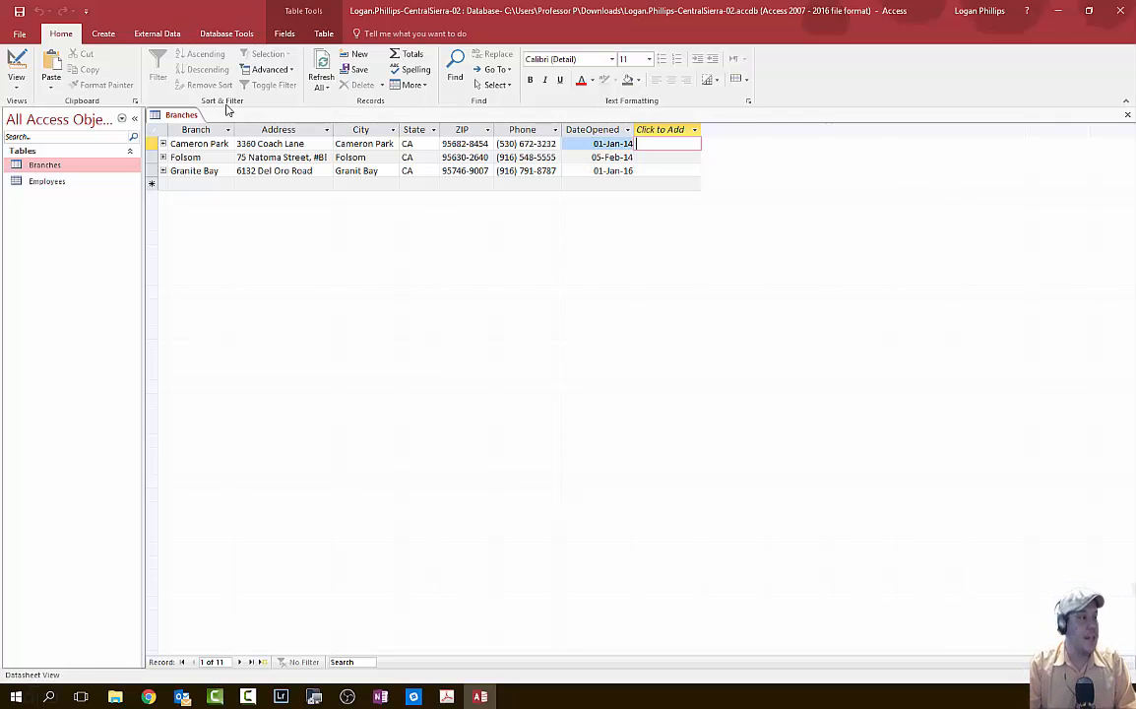
left_click(164, 144)
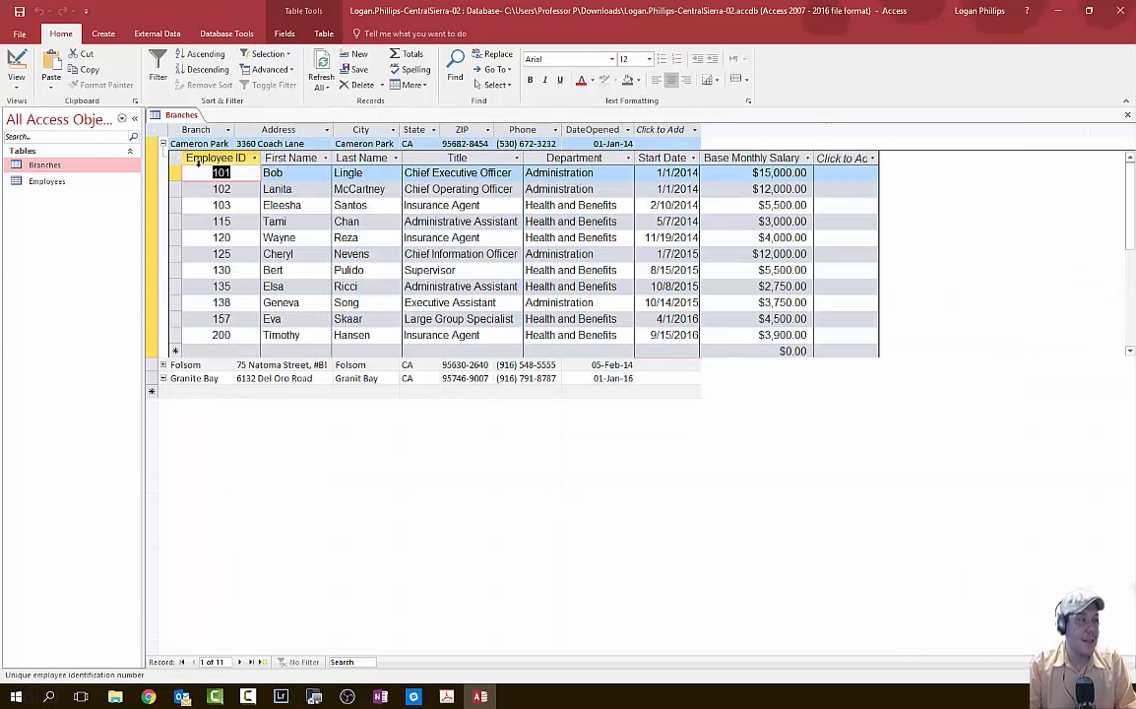
left_click(163, 144)
left_click(163, 158)
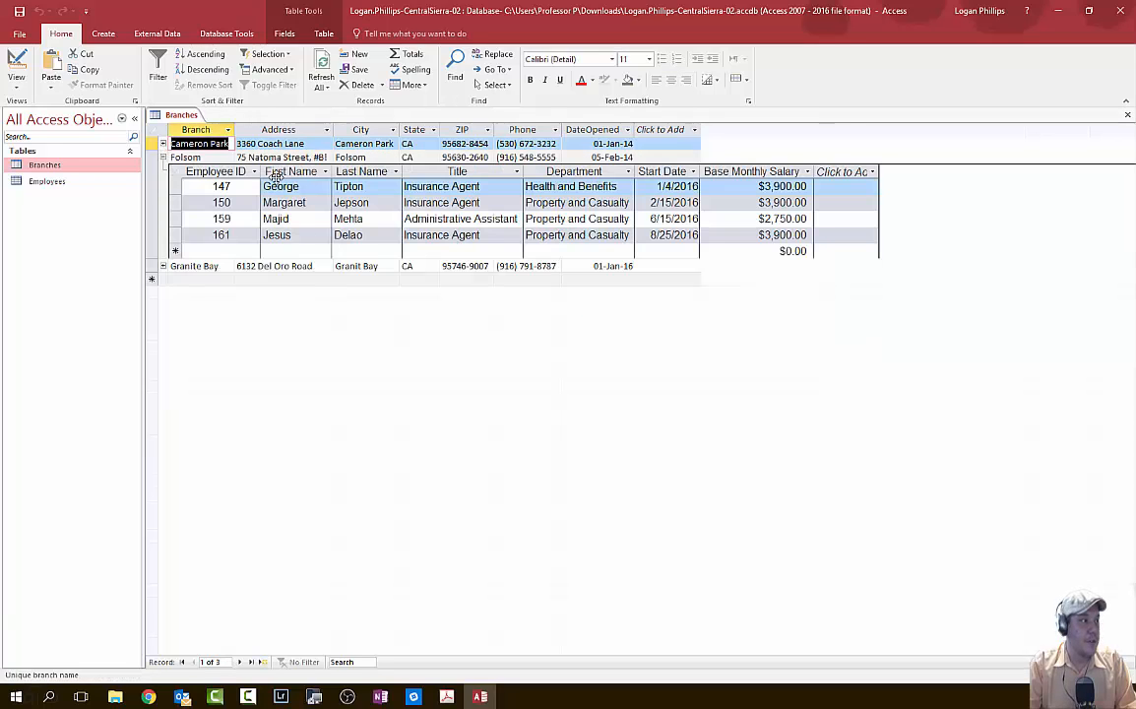
left_click(160, 158)
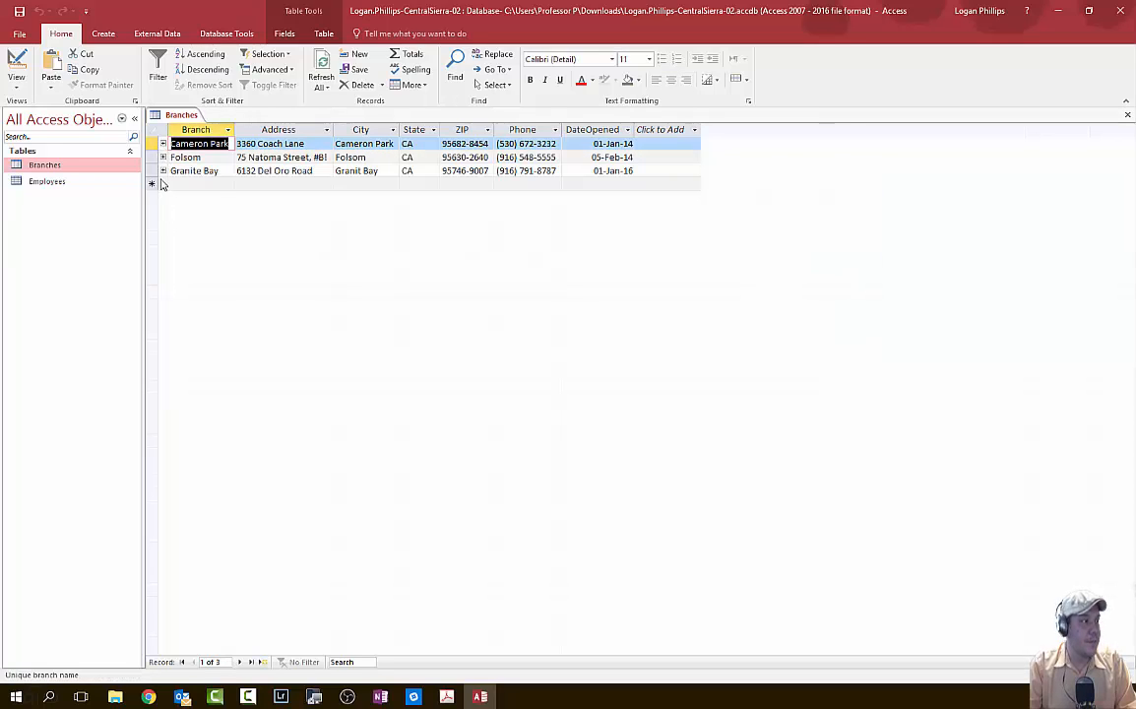
left_click(162, 172)
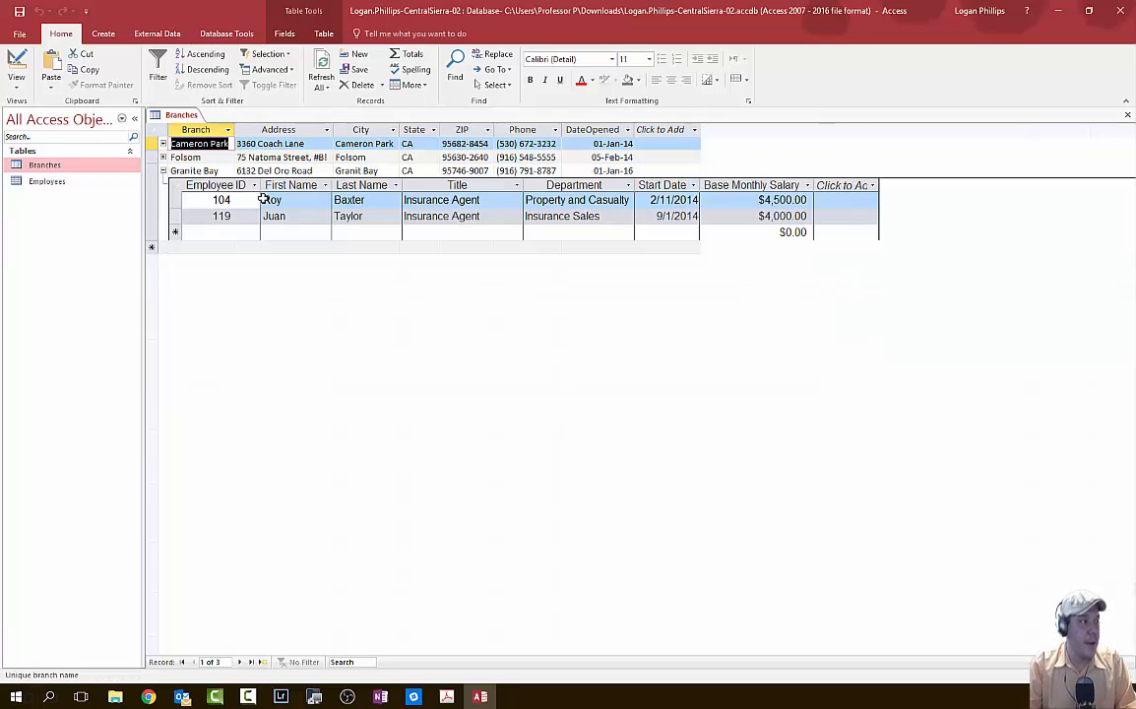
left_click(163, 171)
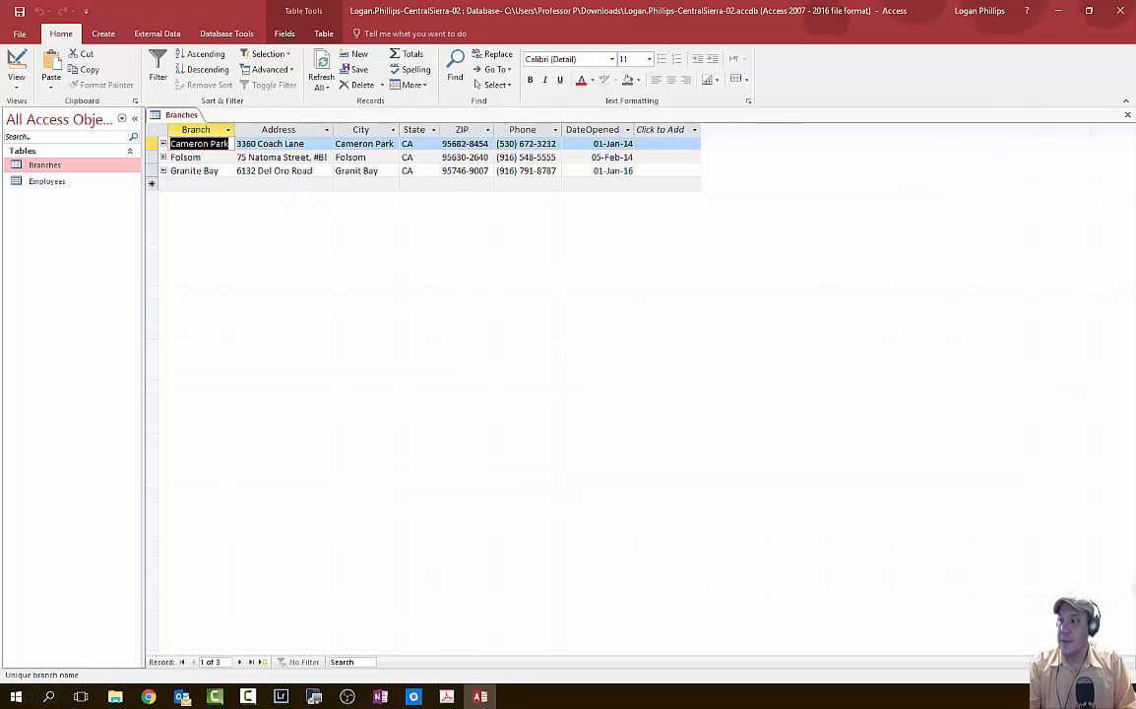
key("alt+Tab")
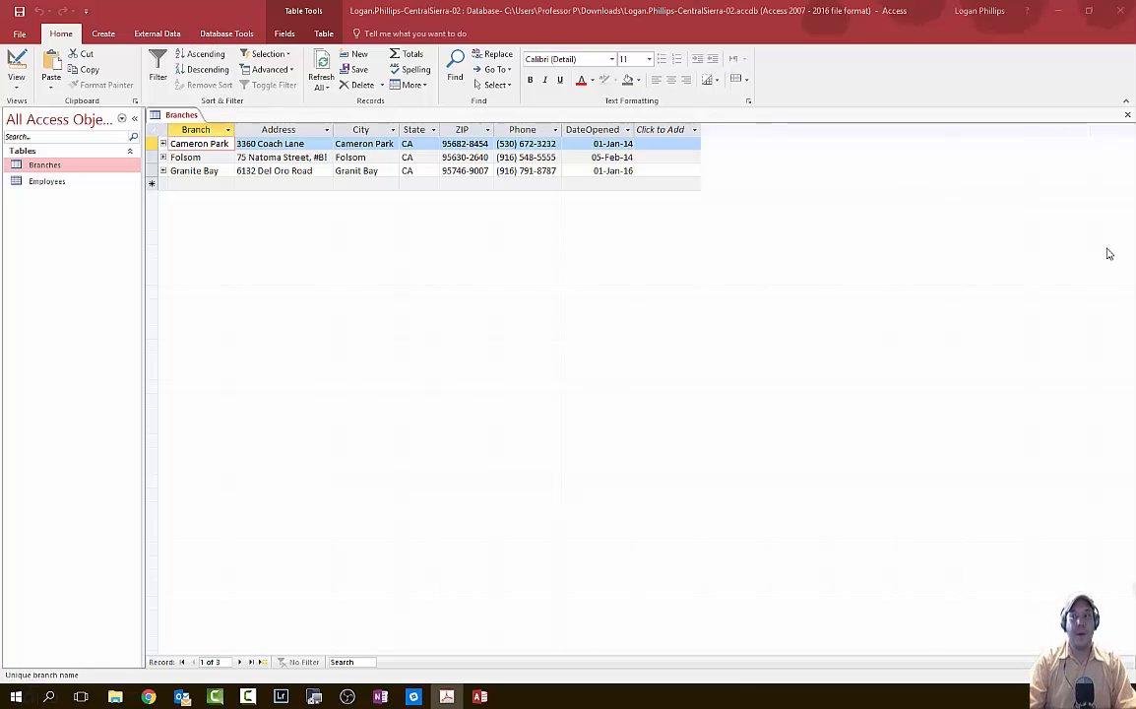
- Print-preview the Branches table in landscape orientation, then close the preview
left_click(26, 35)
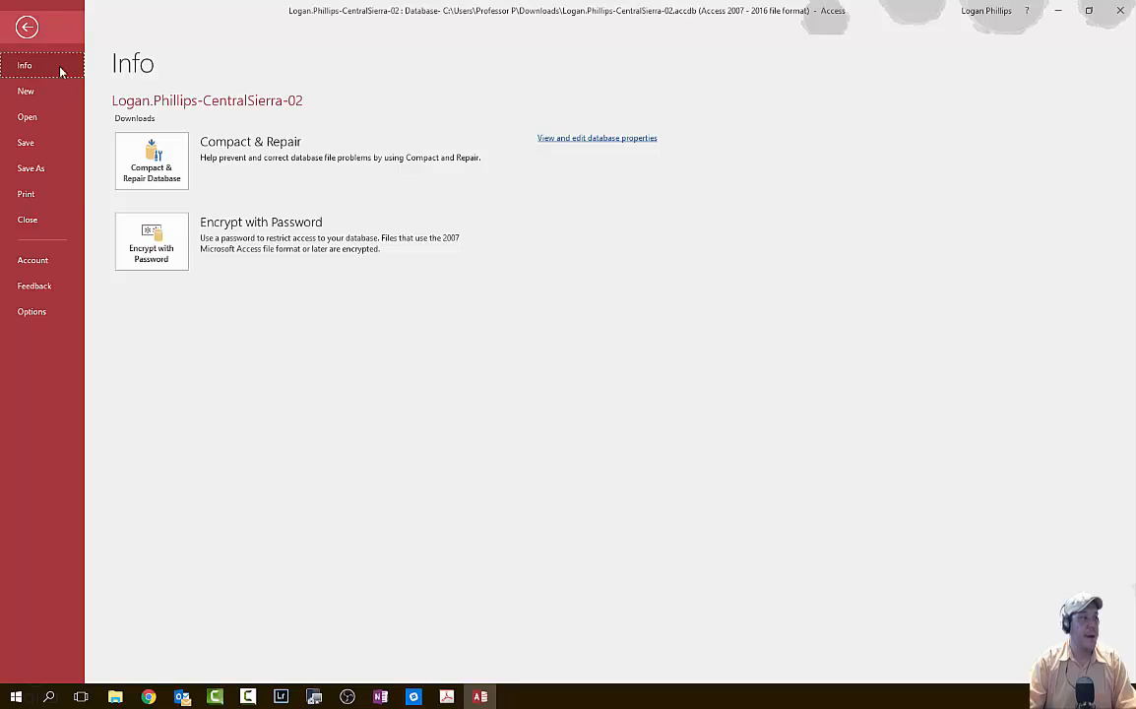
left_click(36, 194)
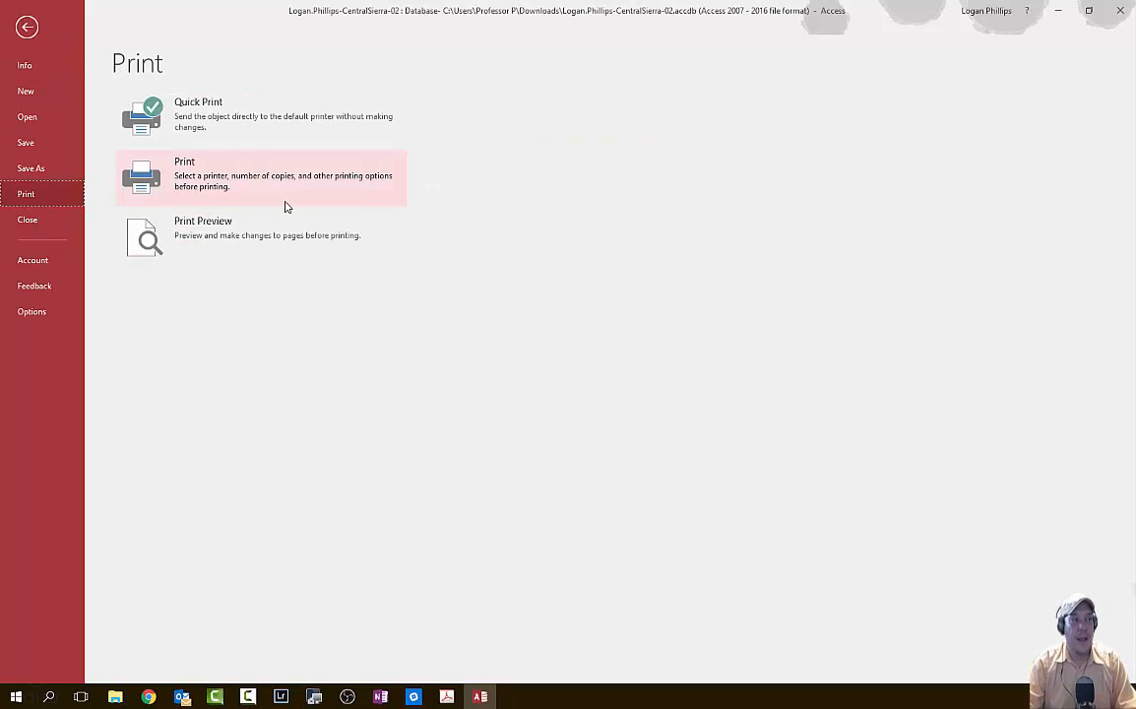
left_click(295, 234)
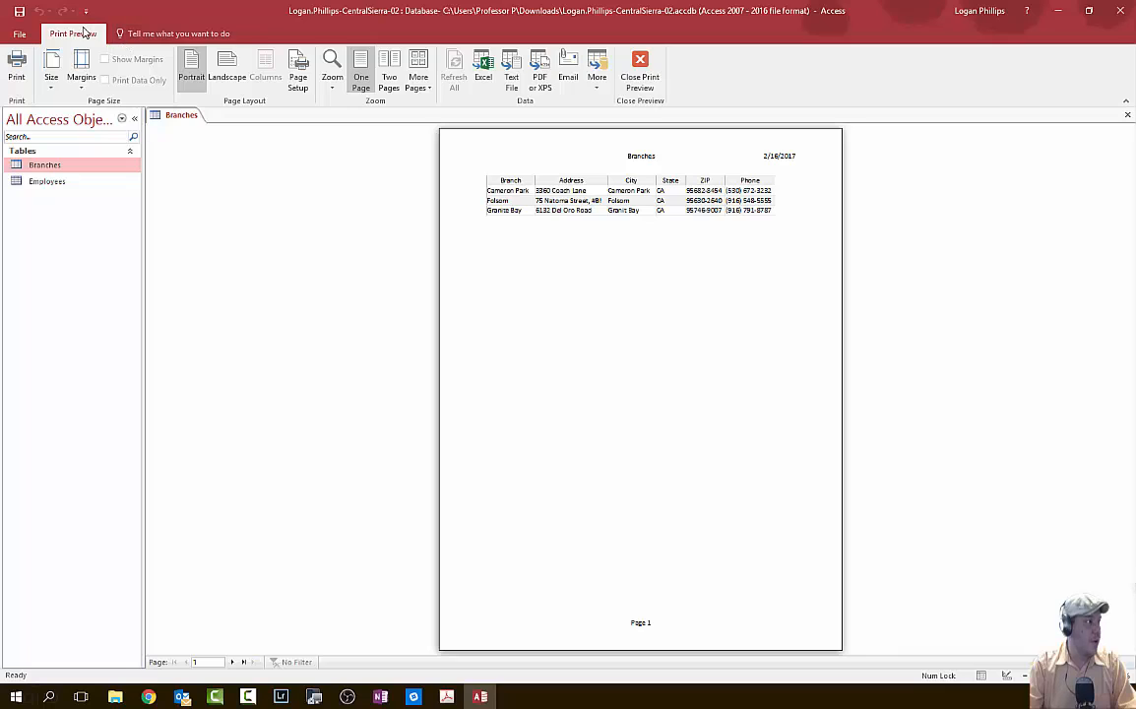
left_click(226, 71)
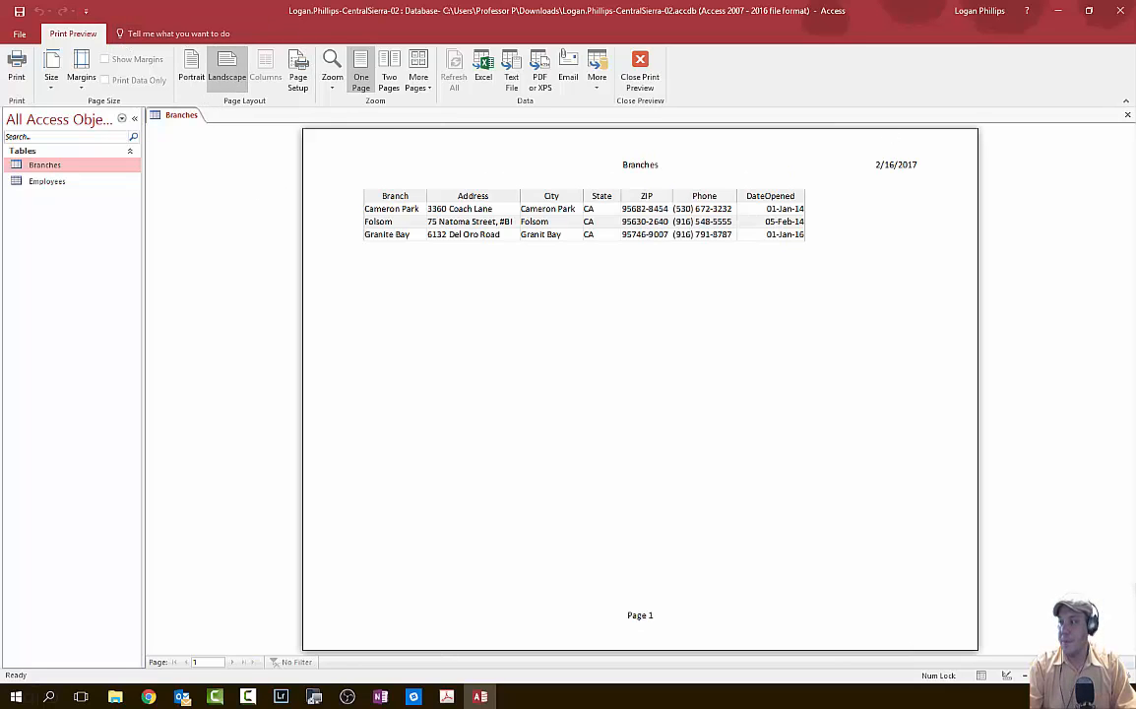
left_click(447, 696)
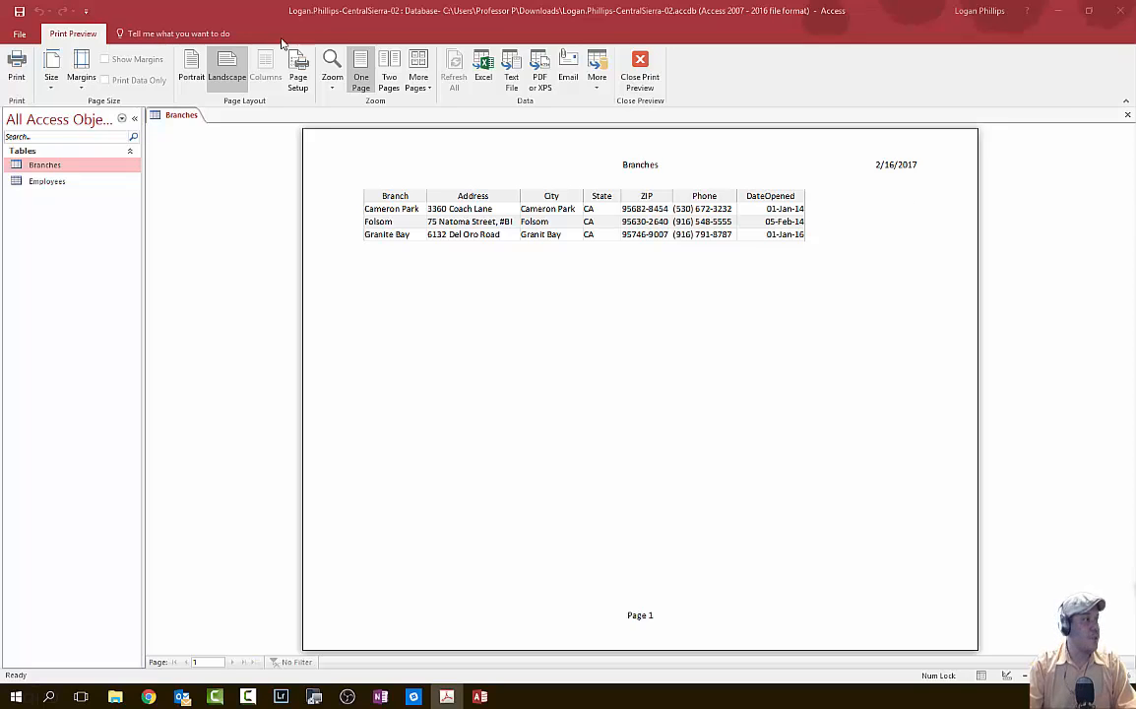
left_click(75, 33)
left_click(641, 71)
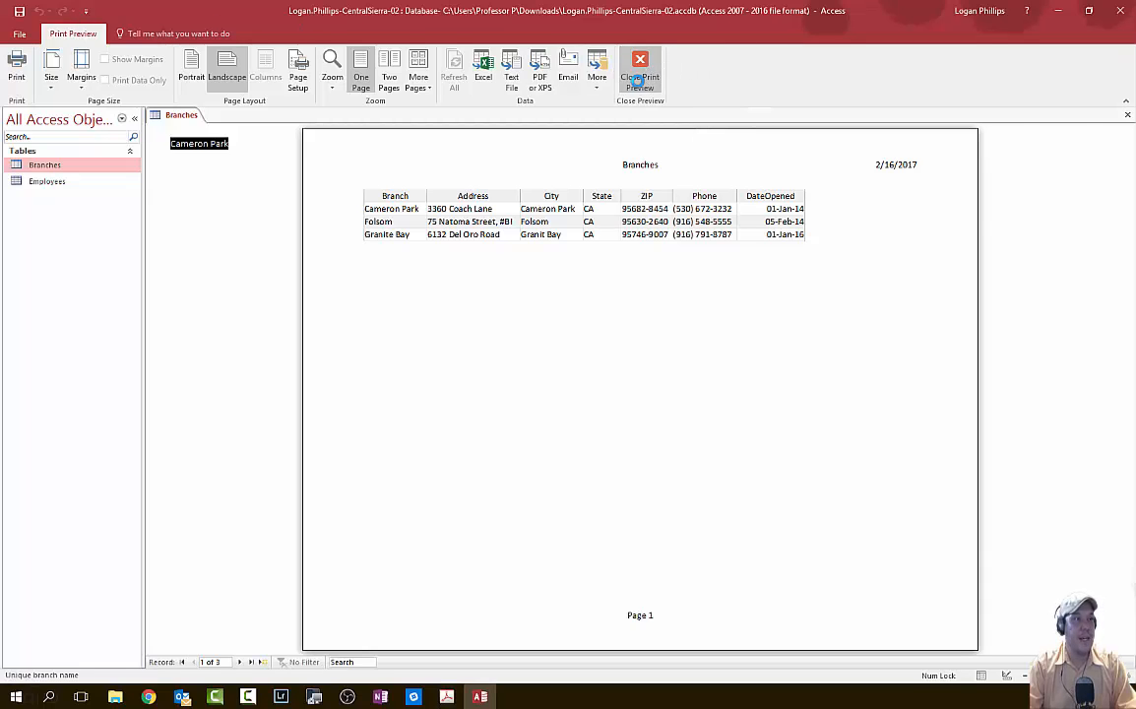
key("alt+Tab")
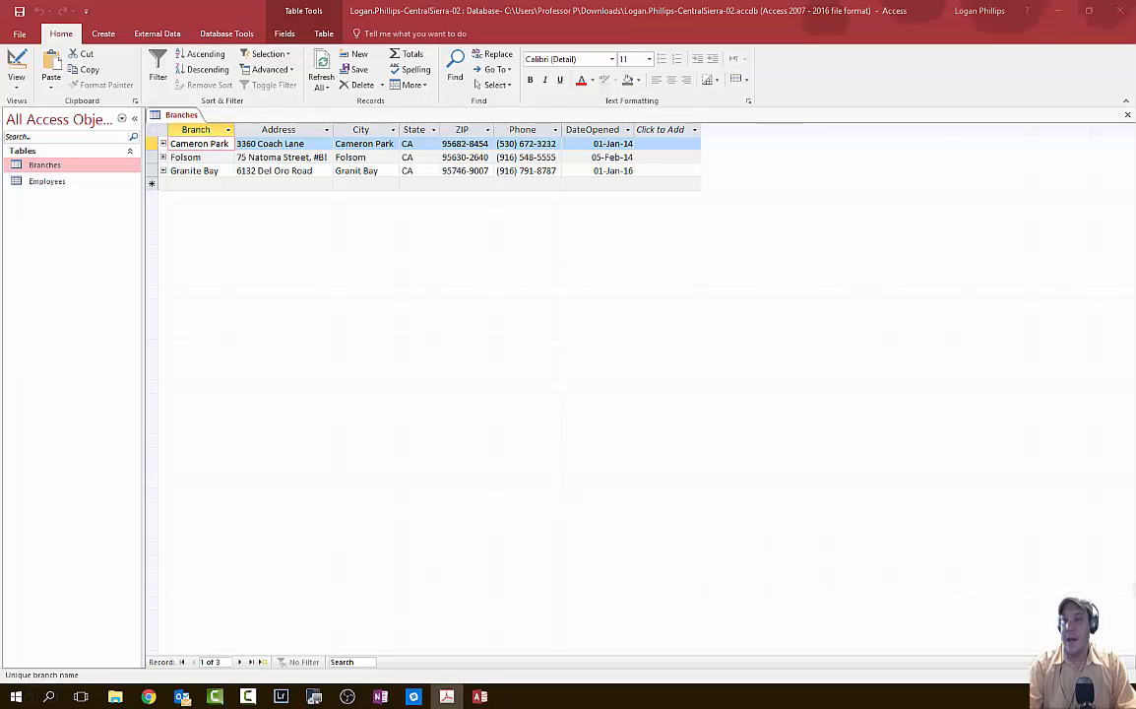
- Close Branches, save the database as a Desktop copy replacing the old one, and exit Access
left_click(30, 14)
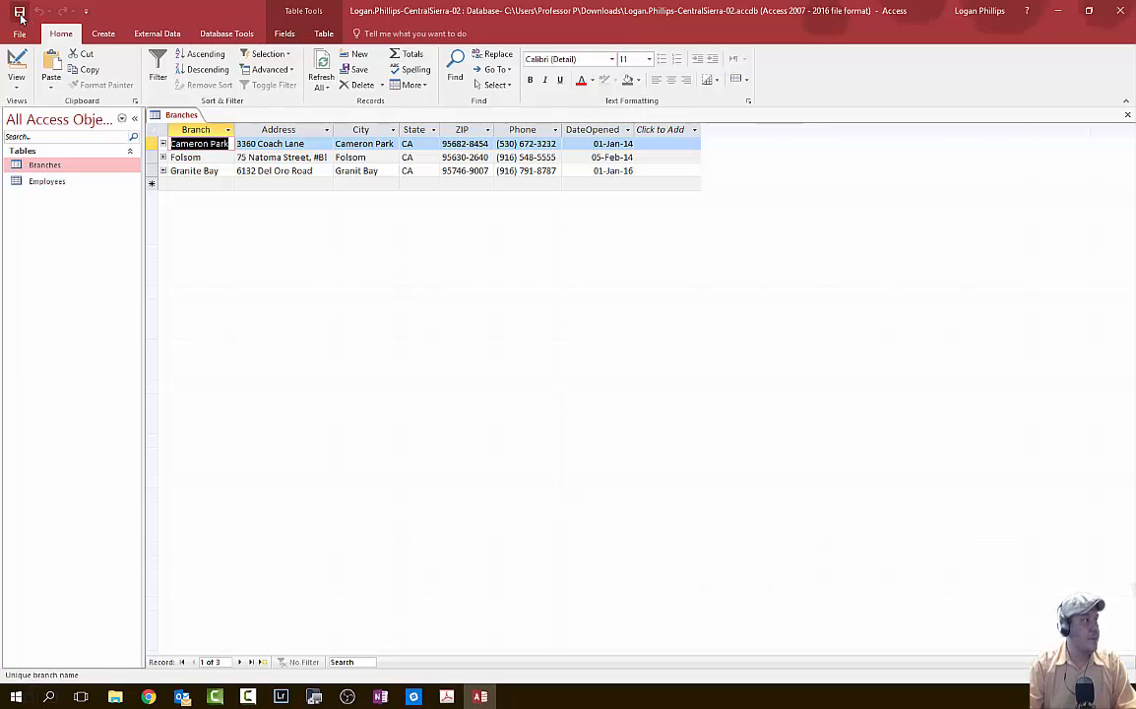
left_click(1127, 117)
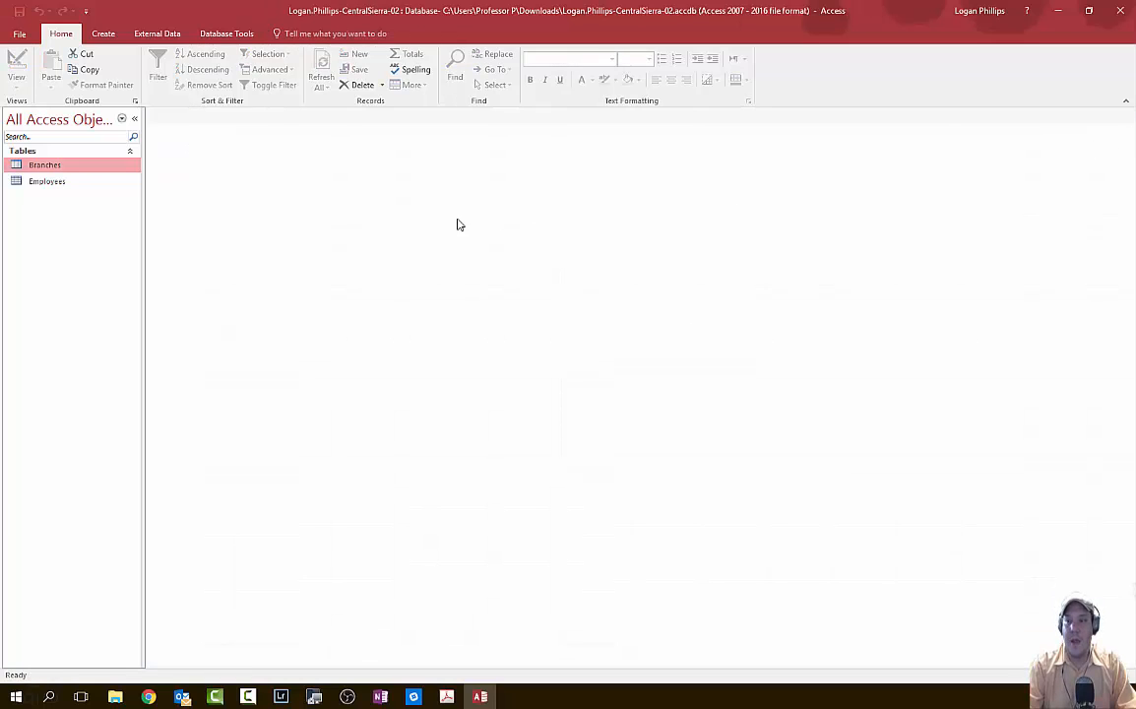
left_click(18, 33)
left_click(74, 169)
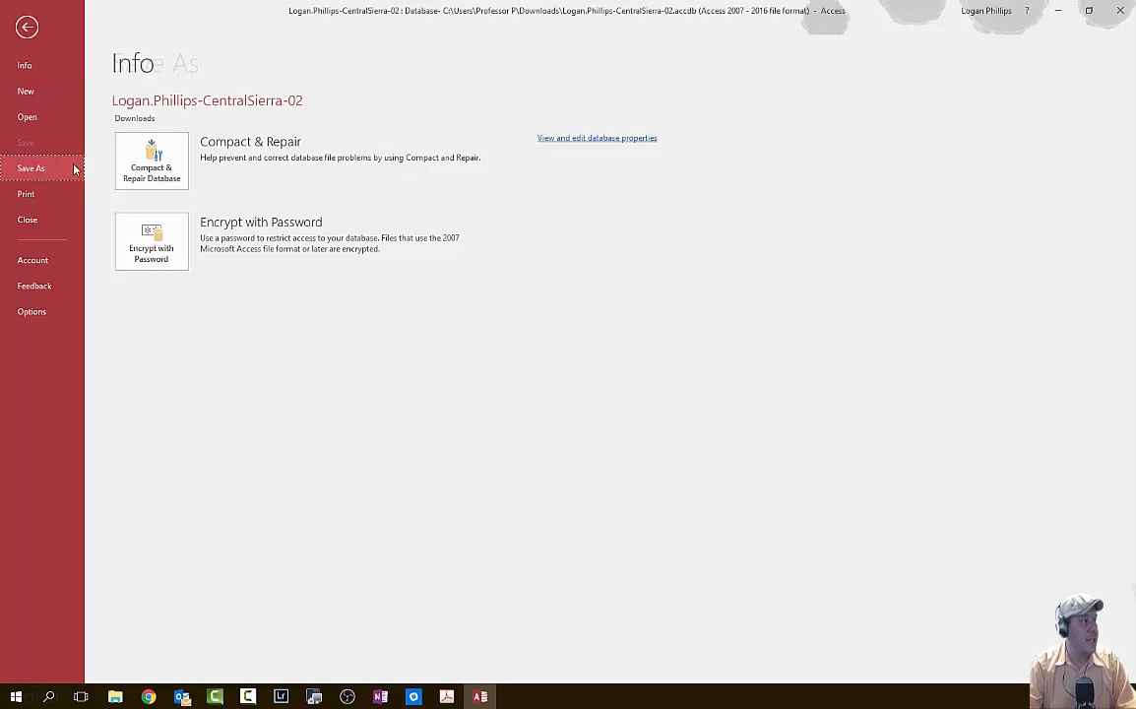
left_click(346, 320)
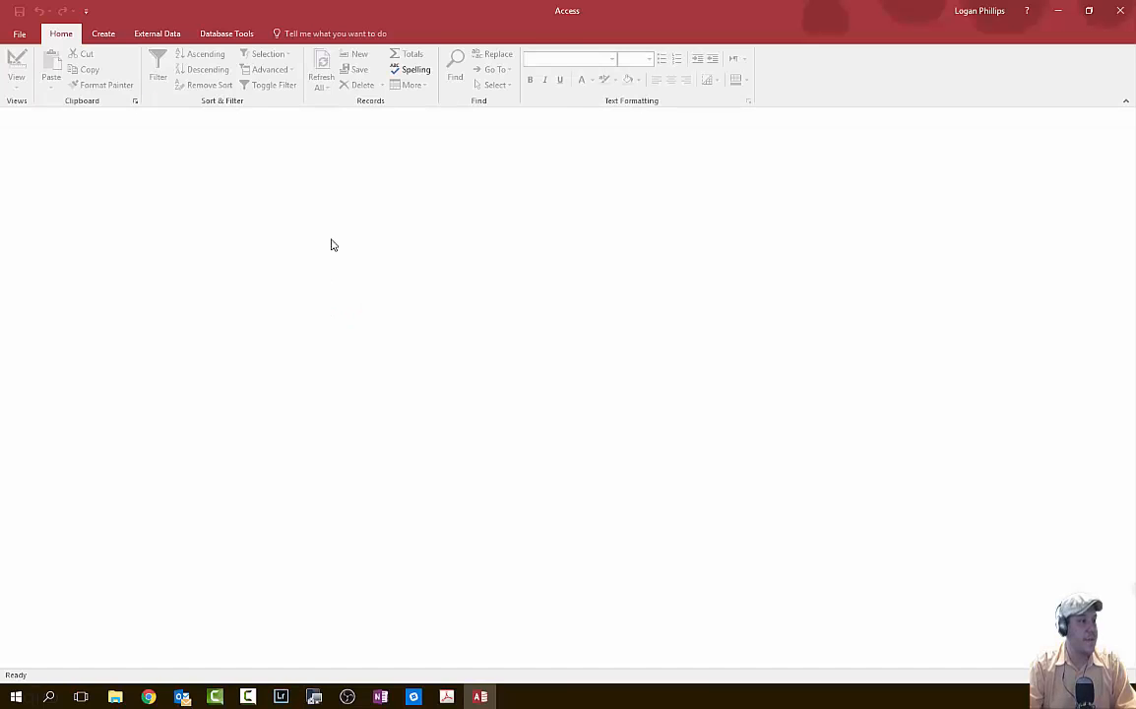
left_click(55, 241)
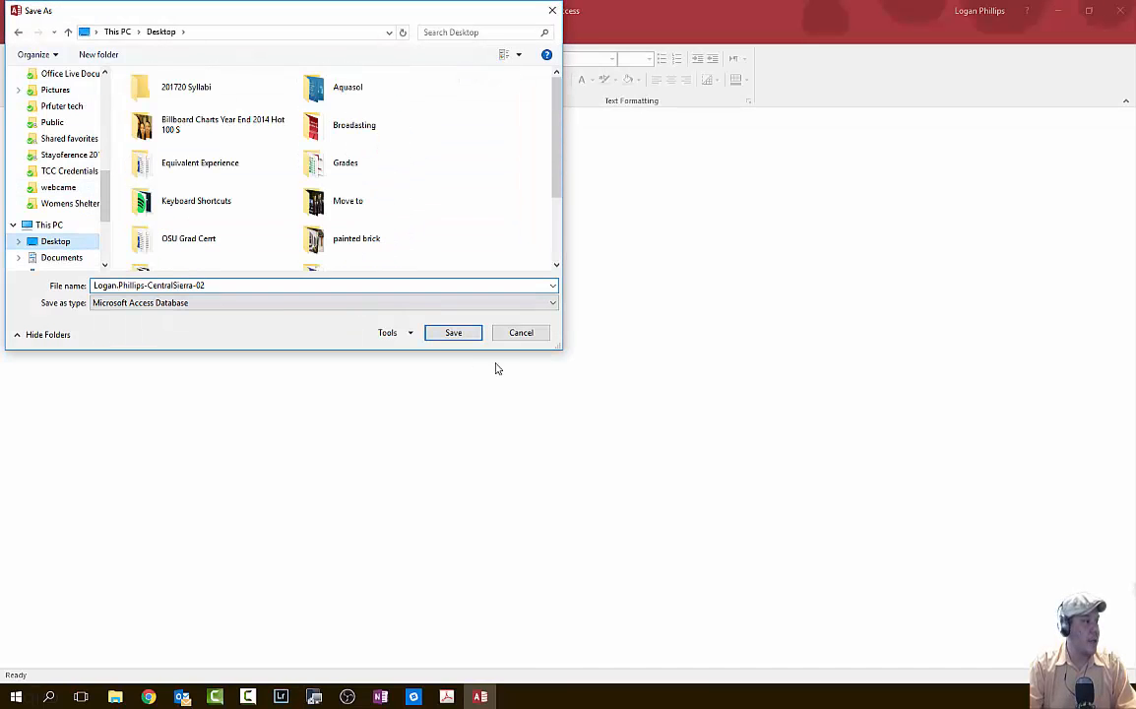
left_click(462, 331)
left_click(600, 350)
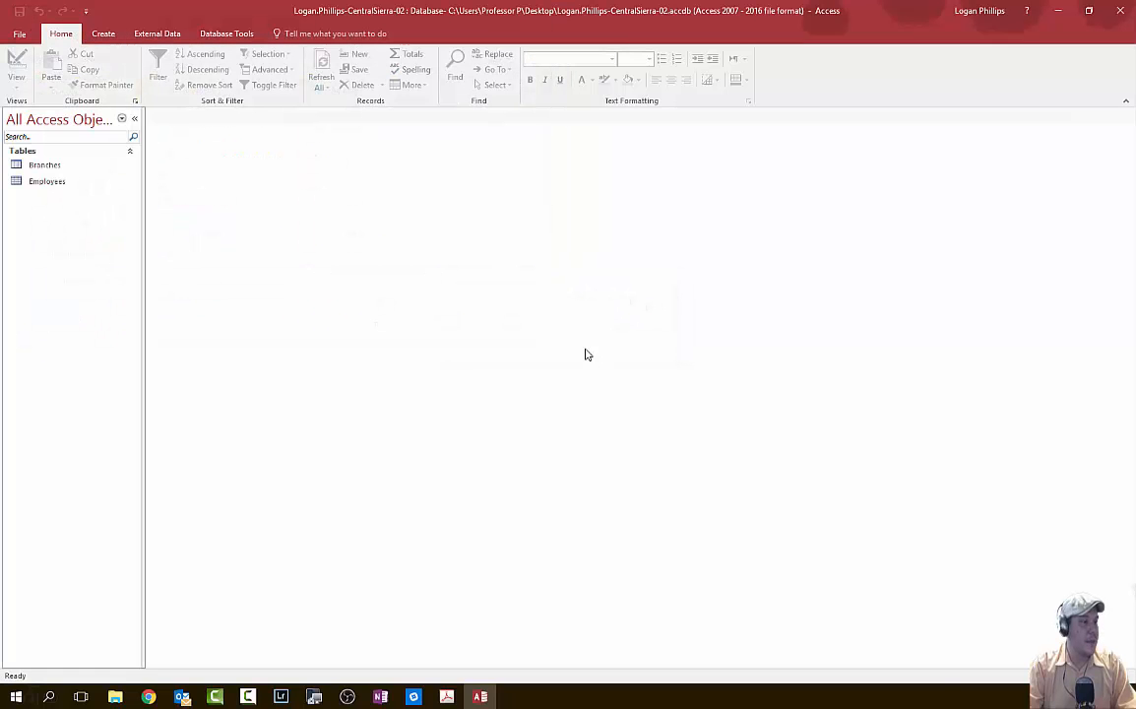
left_click(1120, 11)
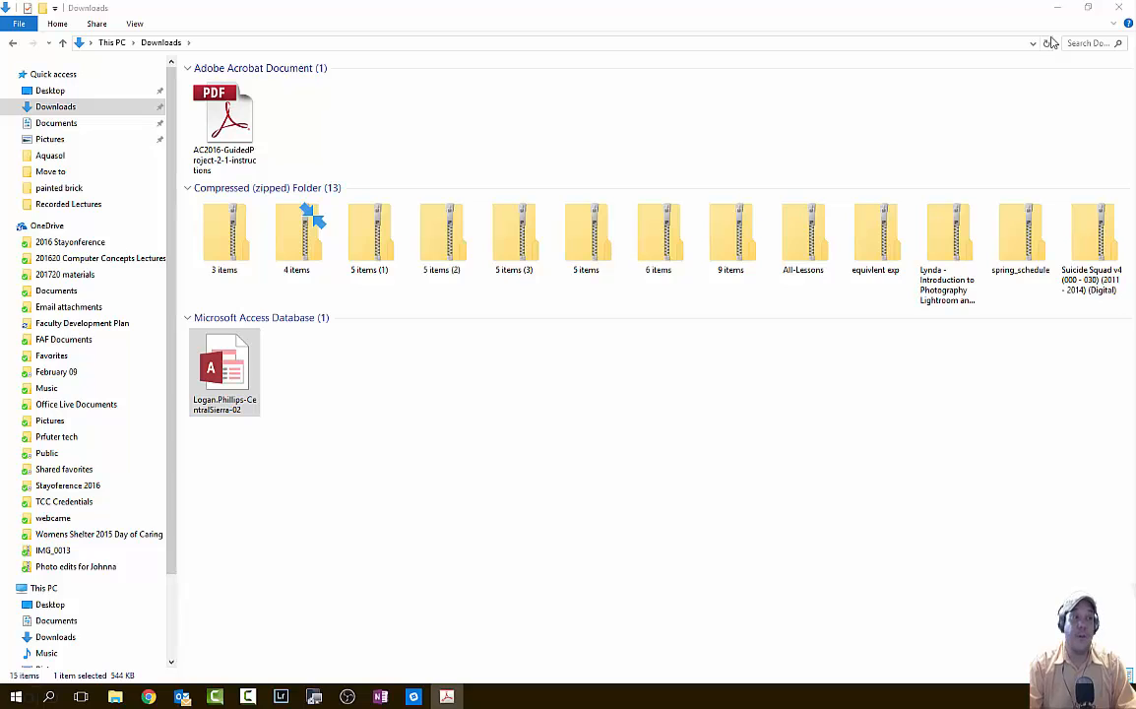
- Bring the SIMnet Guided Project 2-1 assignment page forward and begin a file upload
key("super")
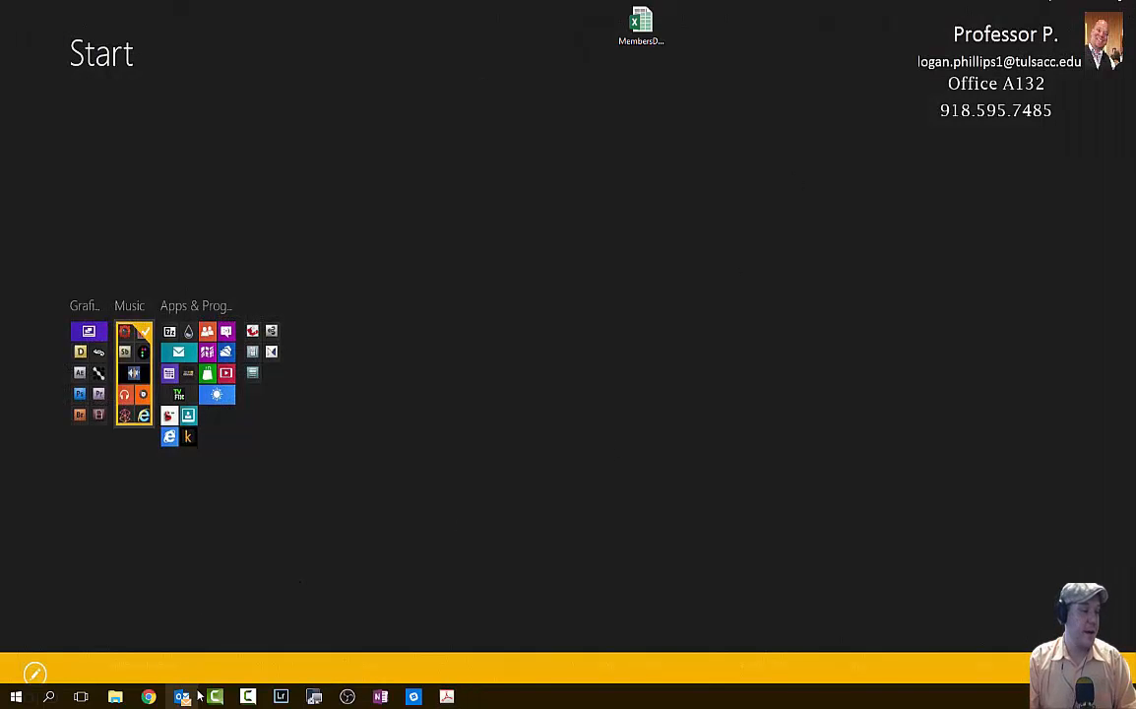
mouse_move(149, 696)
left_click(197, 585)
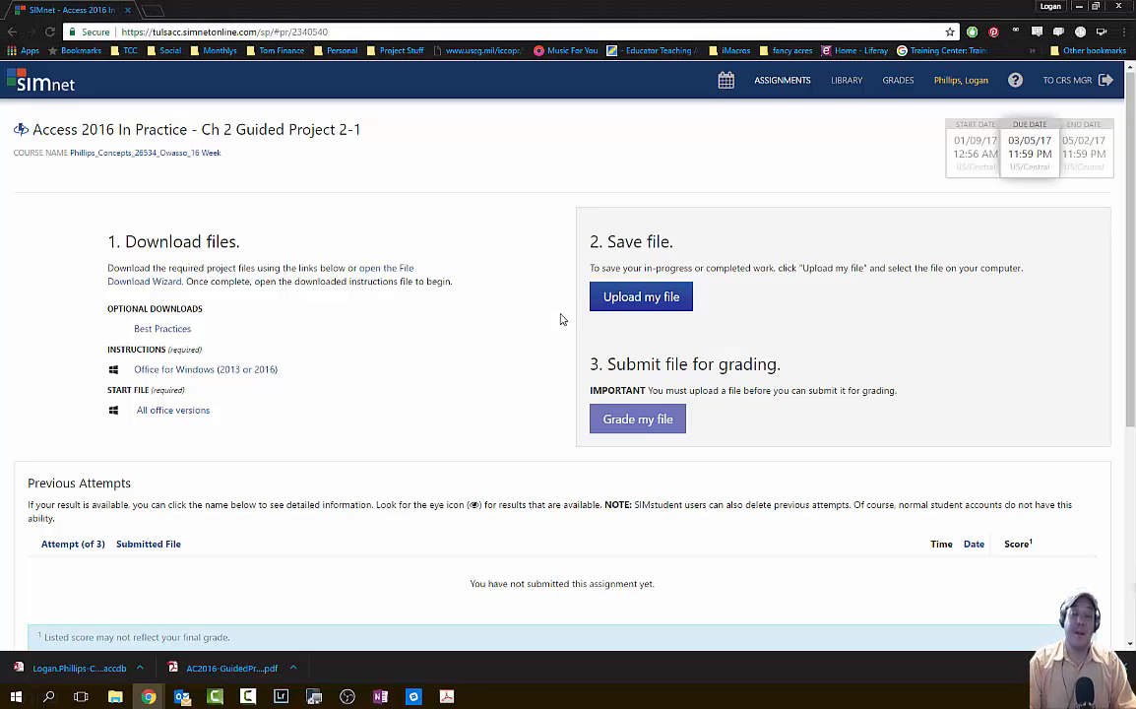
left_click(642, 305)
- Choose the CentralSierra-02 database on the Desktop and upload it
scroll(332, 157, "down", 8)
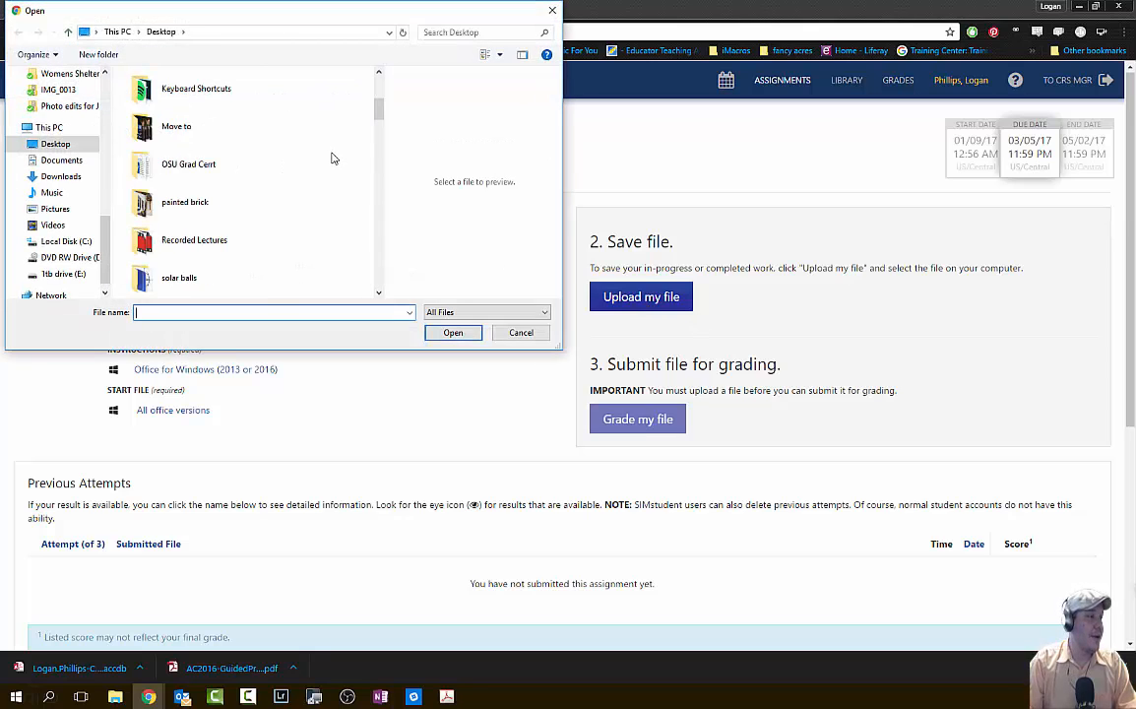
scroll(332, 158, "down", 10)
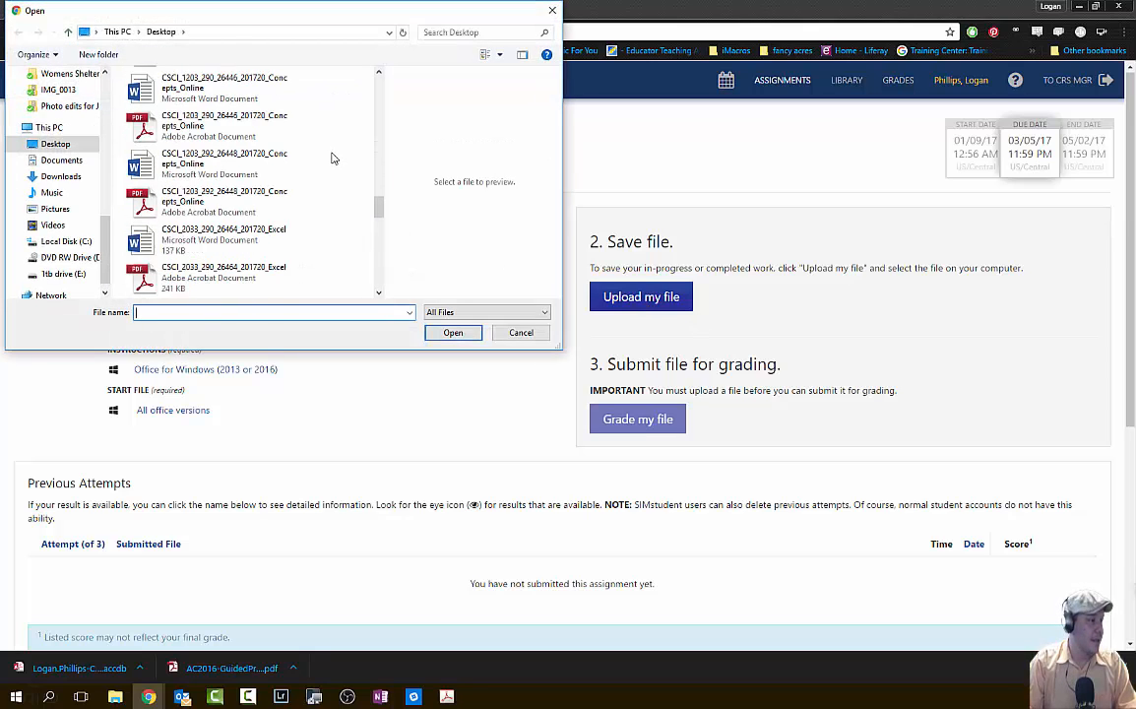
scroll(331, 158, "down", 5)
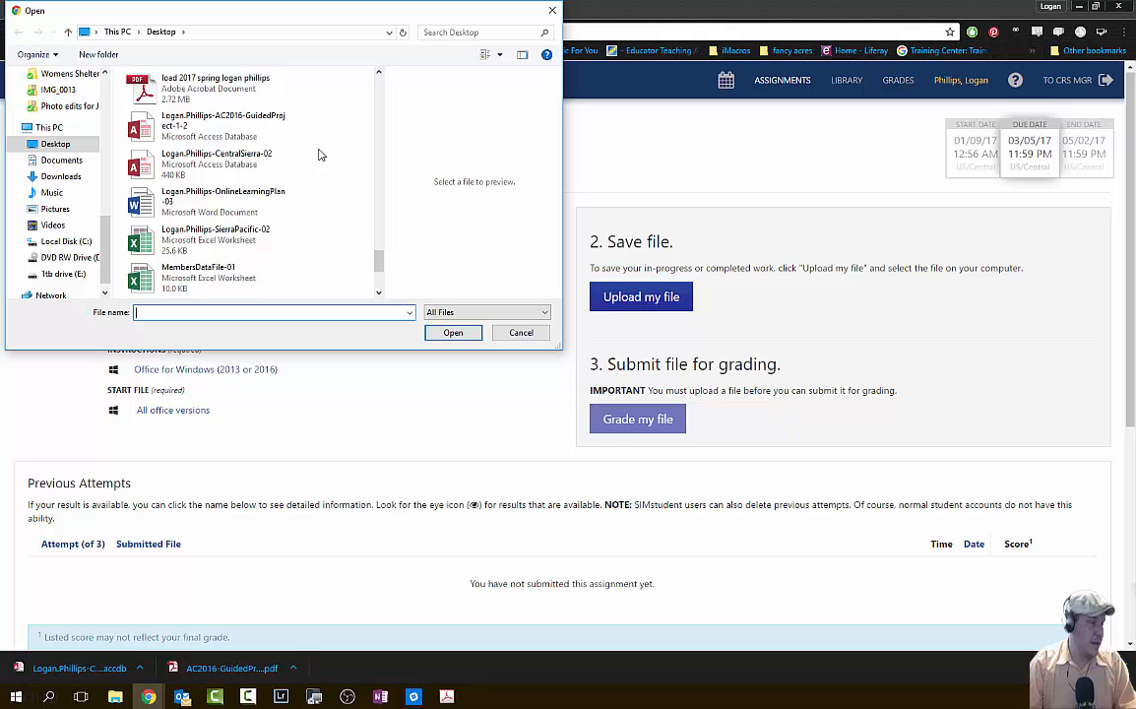
left_click(237, 177)
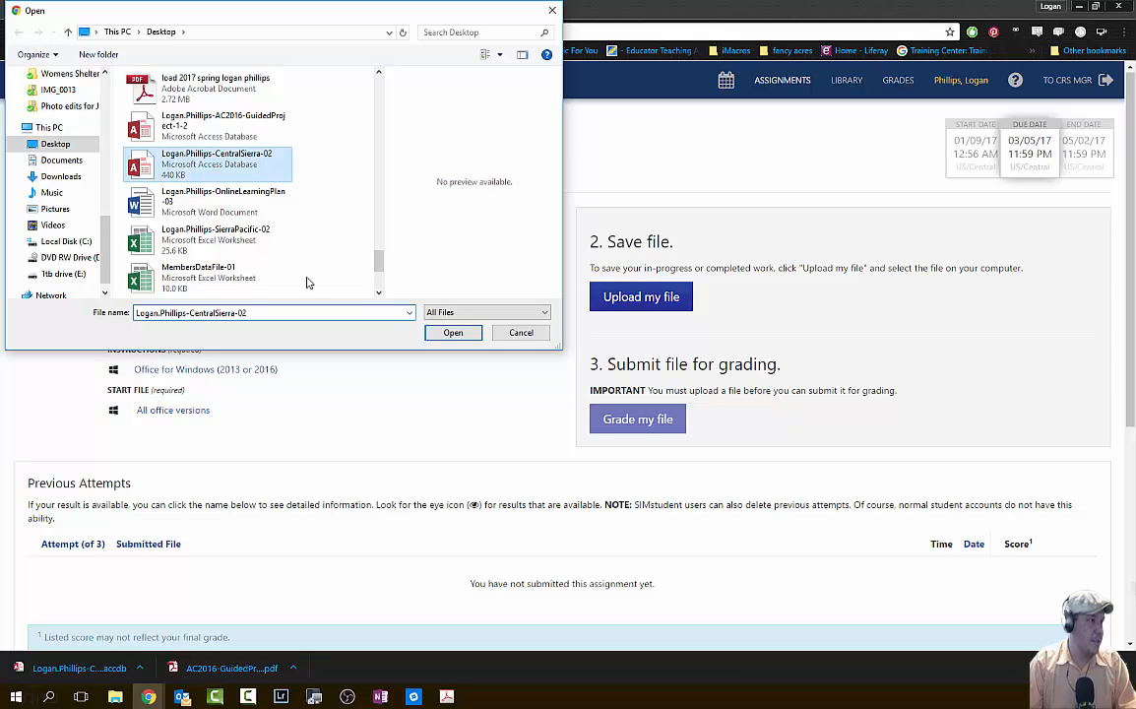
left_click(459, 332)
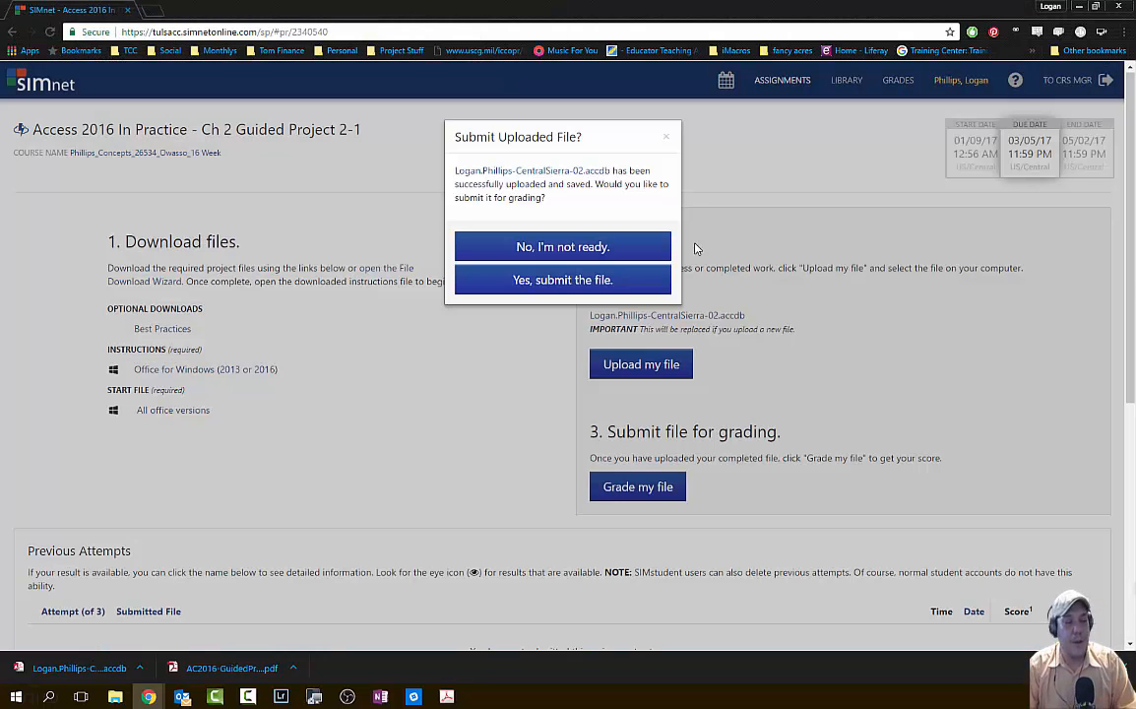
- Confirm submission of the uploaded Central Sierra database and view its 91% (31/34) grade
left_click(630, 277)
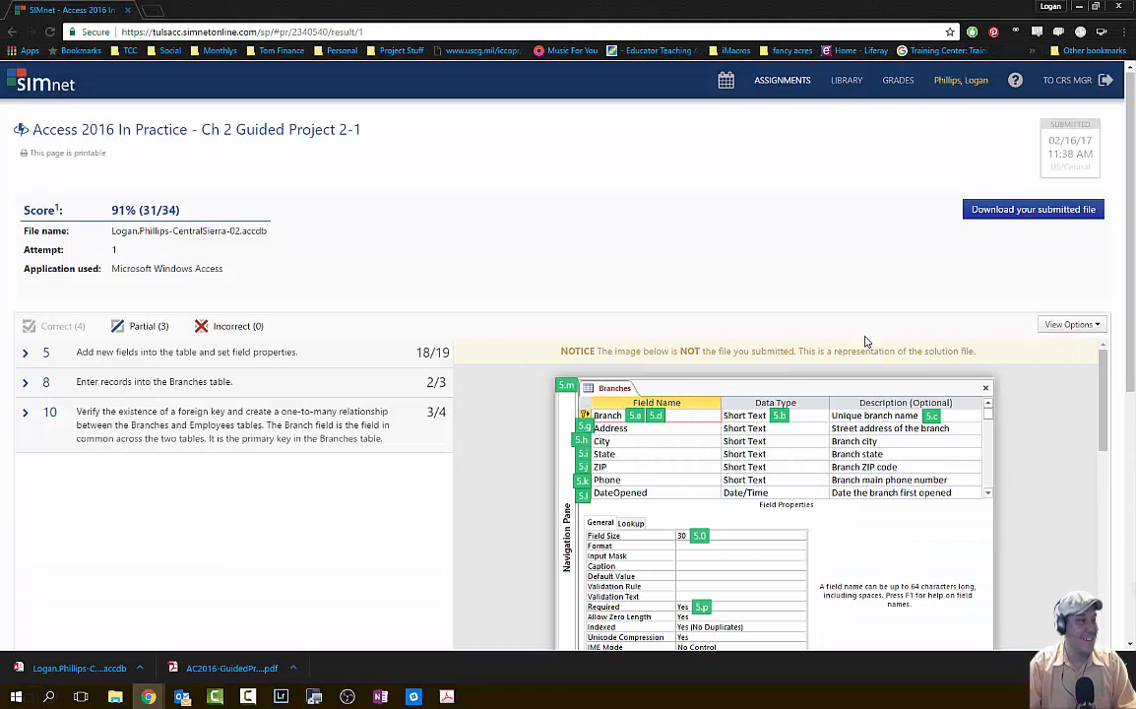
- Expand task 5's graded details and scroll through the Branches table feedback
left_click(187, 352)
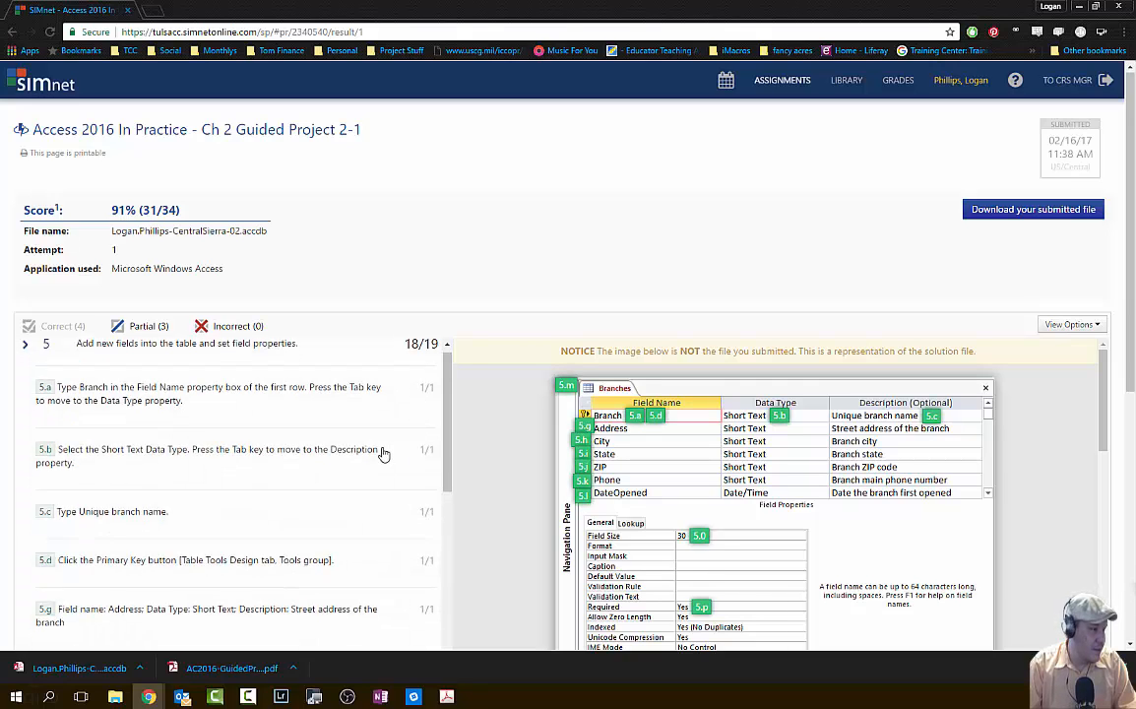
scroll(384, 455, "down", 1)
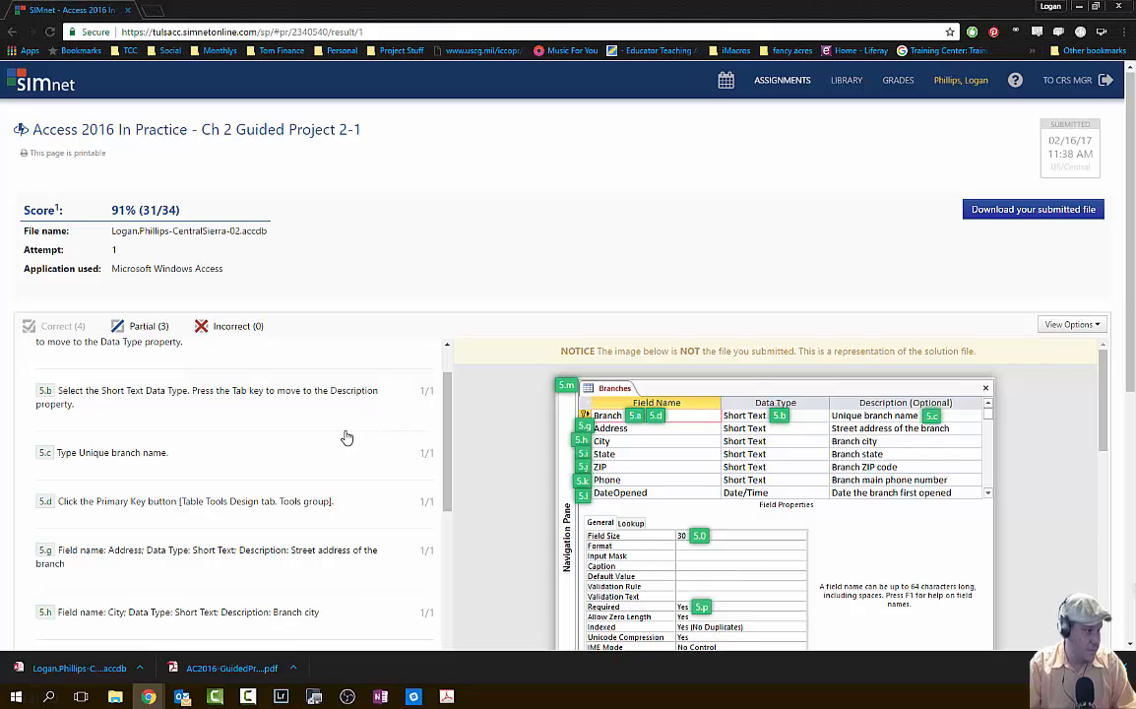
scroll(346, 436, "down", 1)
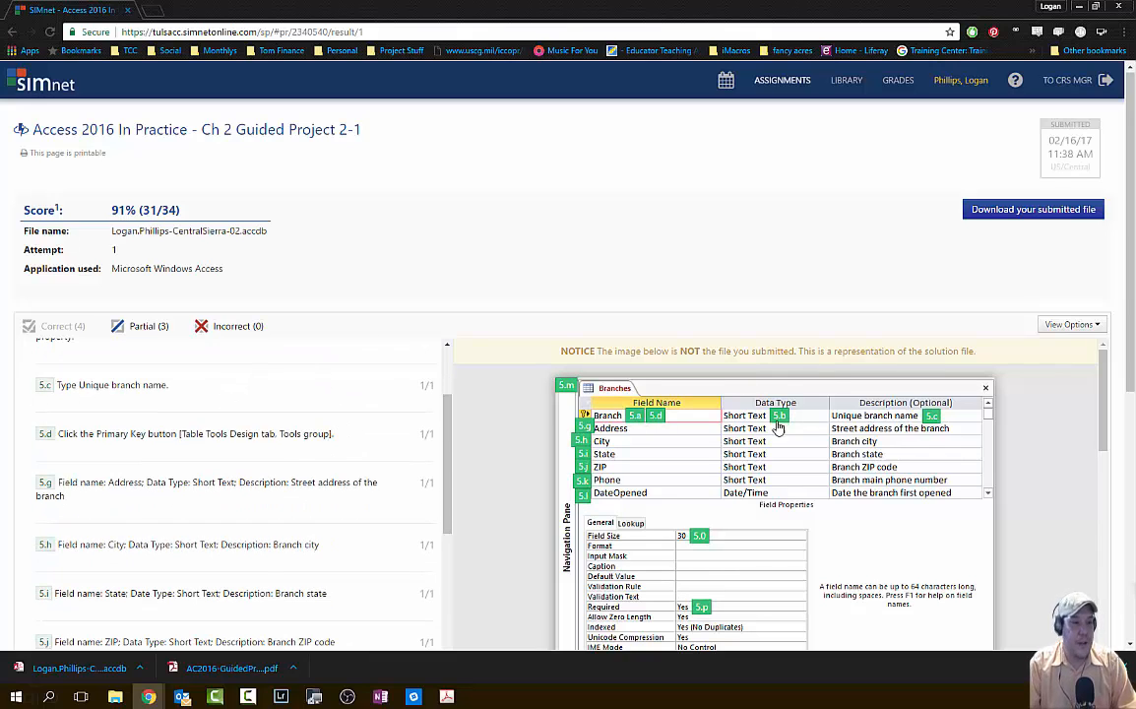
scroll(886, 449, "down", 1)
scroll(915, 449, "up", 1)
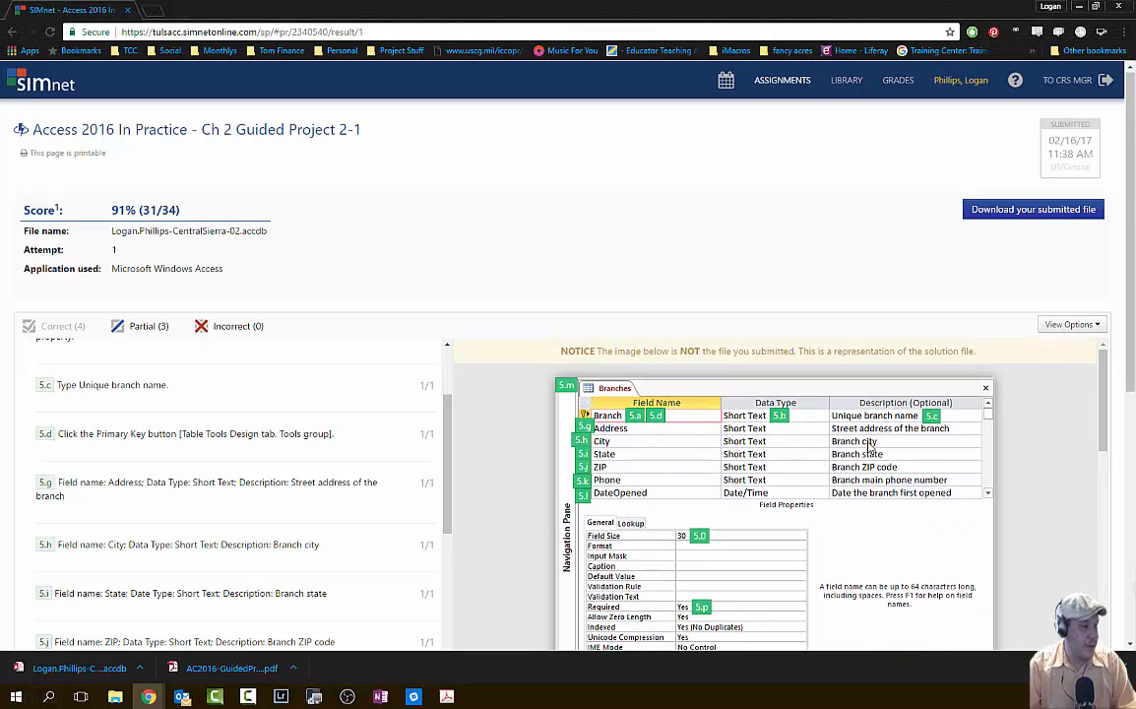
scroll(871, 449, "down", 1)
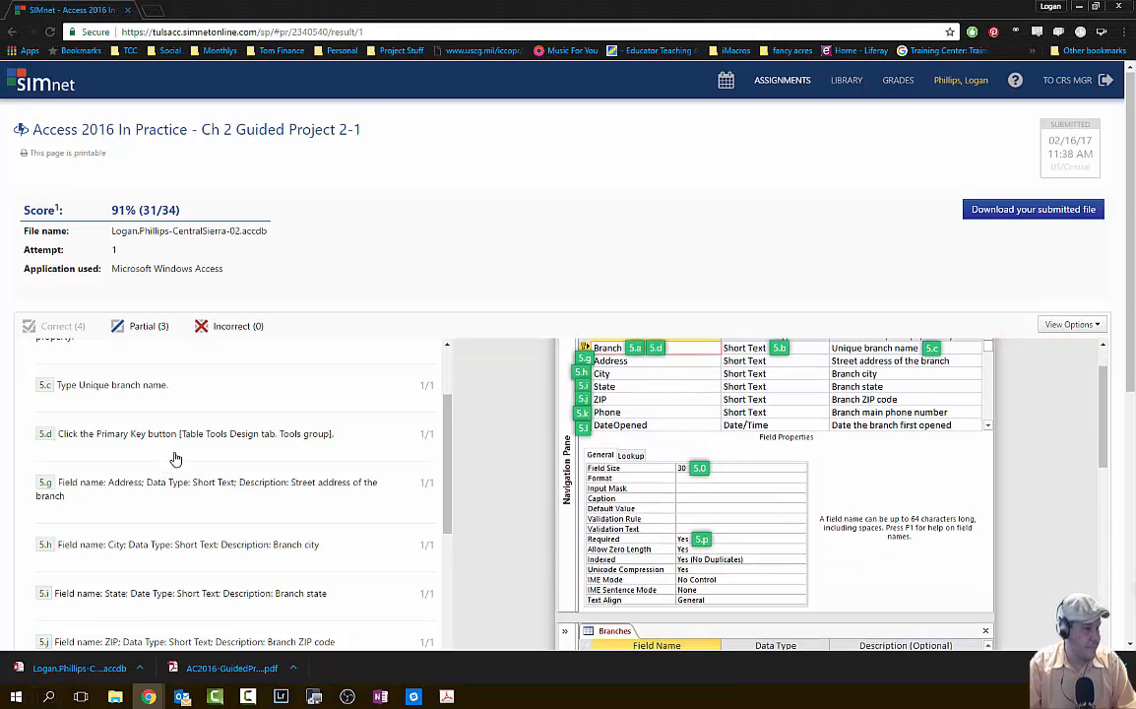
scroll(182, 459, "down", 1)
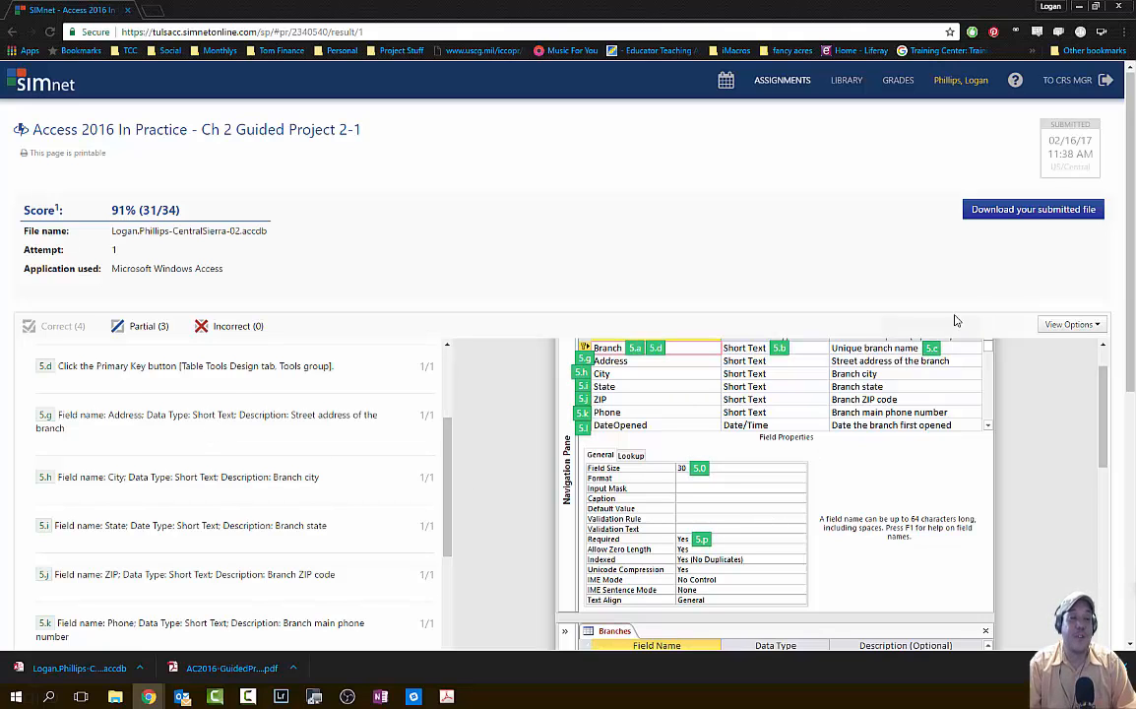
scroll(234, 507, "down", 1)
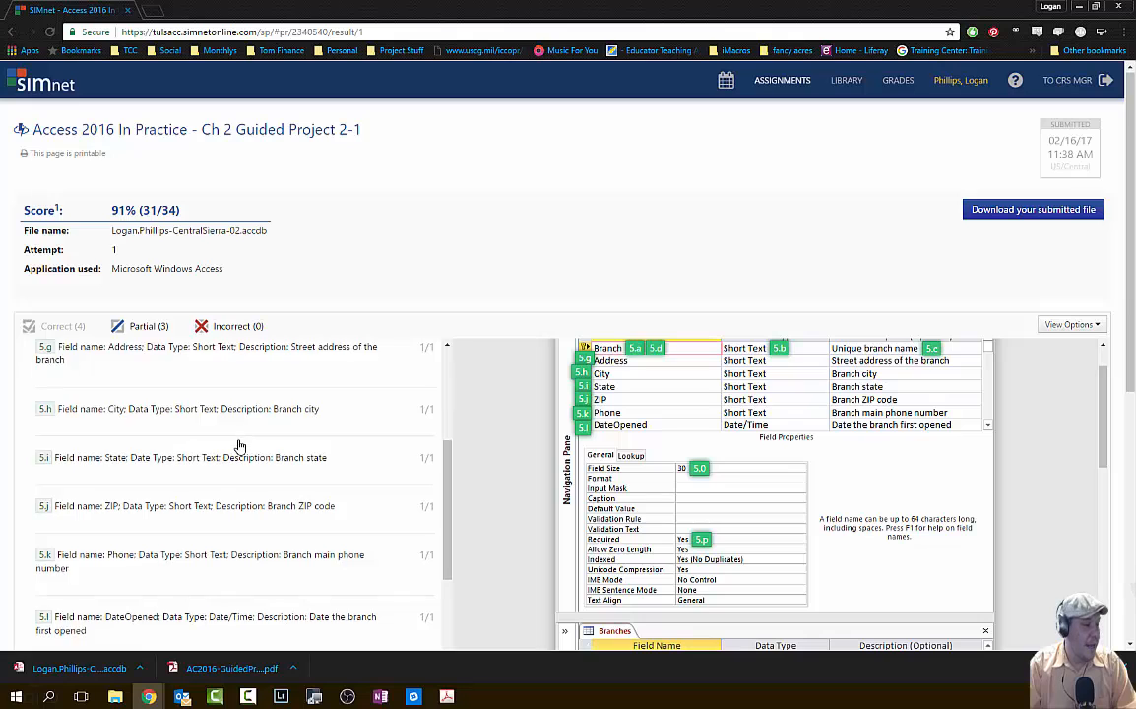
scroll(232, 445, "down", 1)
- Read item 5.u's note on State's missing CA default, then minimize Chrome
scroll(234, 445, "down", 1)
scroll(234, 445, "down", 1)
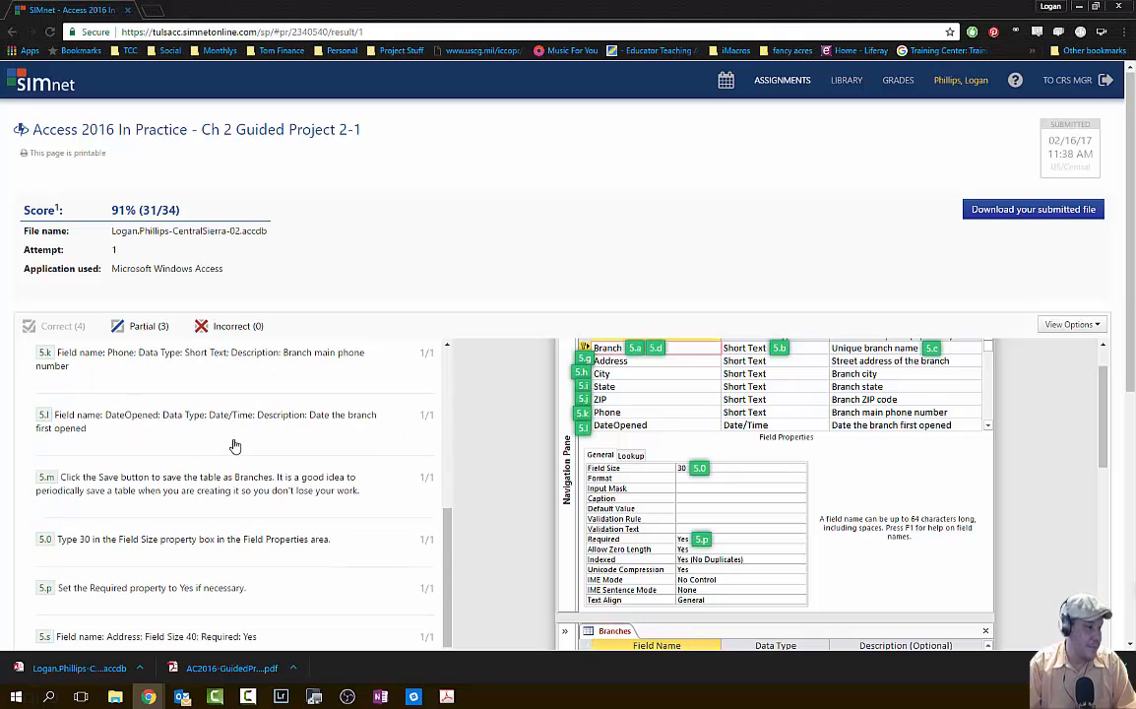
scroll(234, 445, "down", 1)
scroll(238, 441, "down", 3)
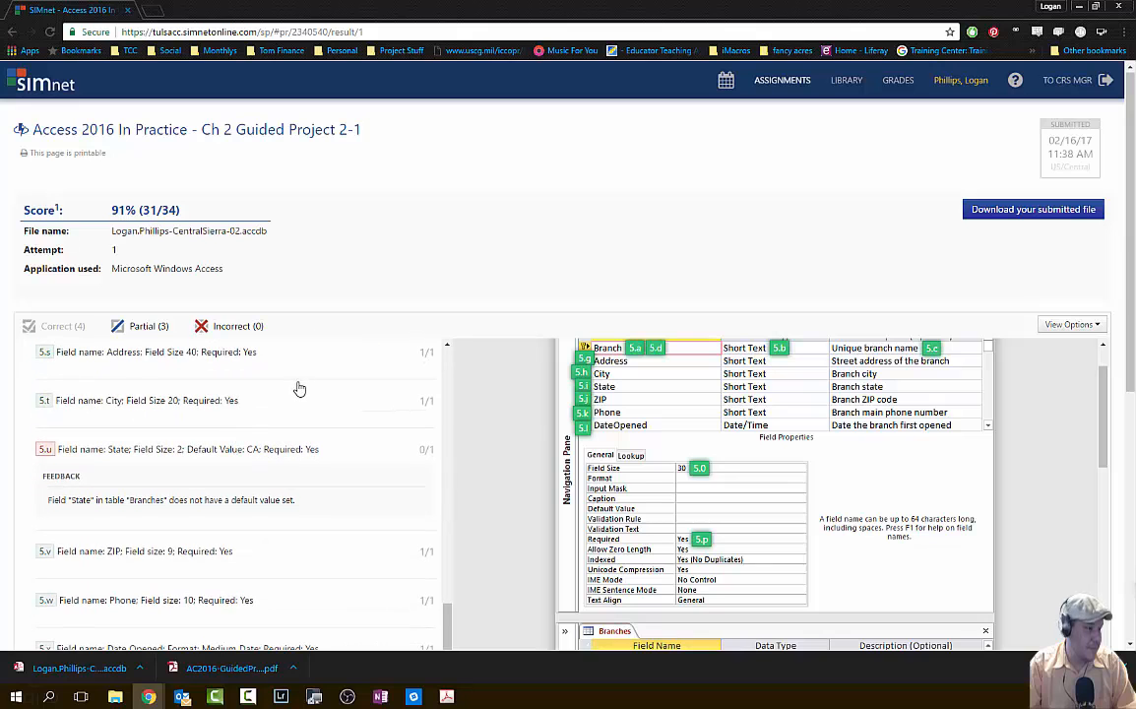
scroll(300, 389, "down", 1)
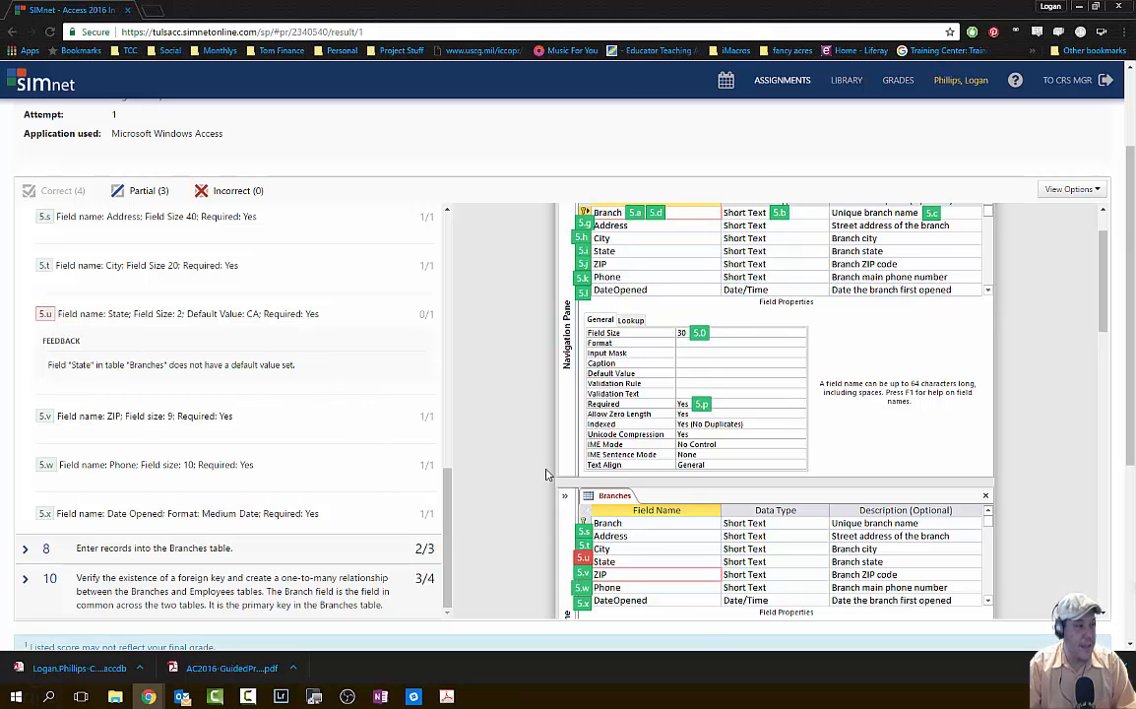
scroll(433, 455, "up", 8)
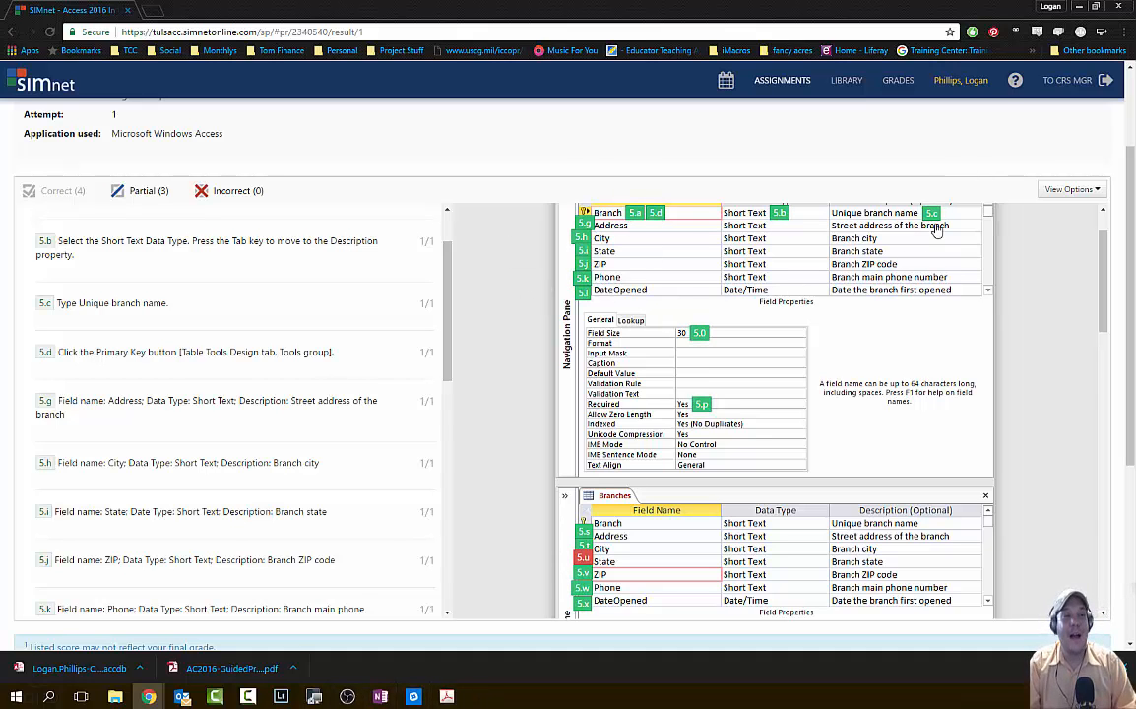
scroll(914, 268, "up", 1)
scroll(926, 367, "down", 3)
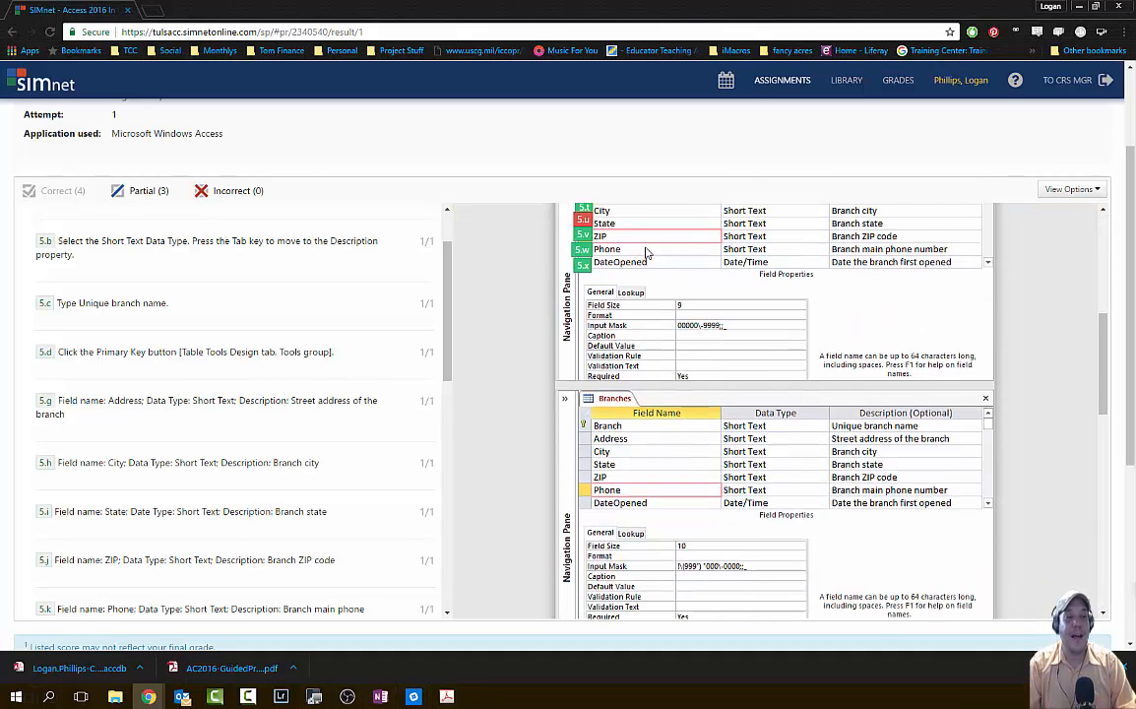
scroll(486, 444, "up", 1)
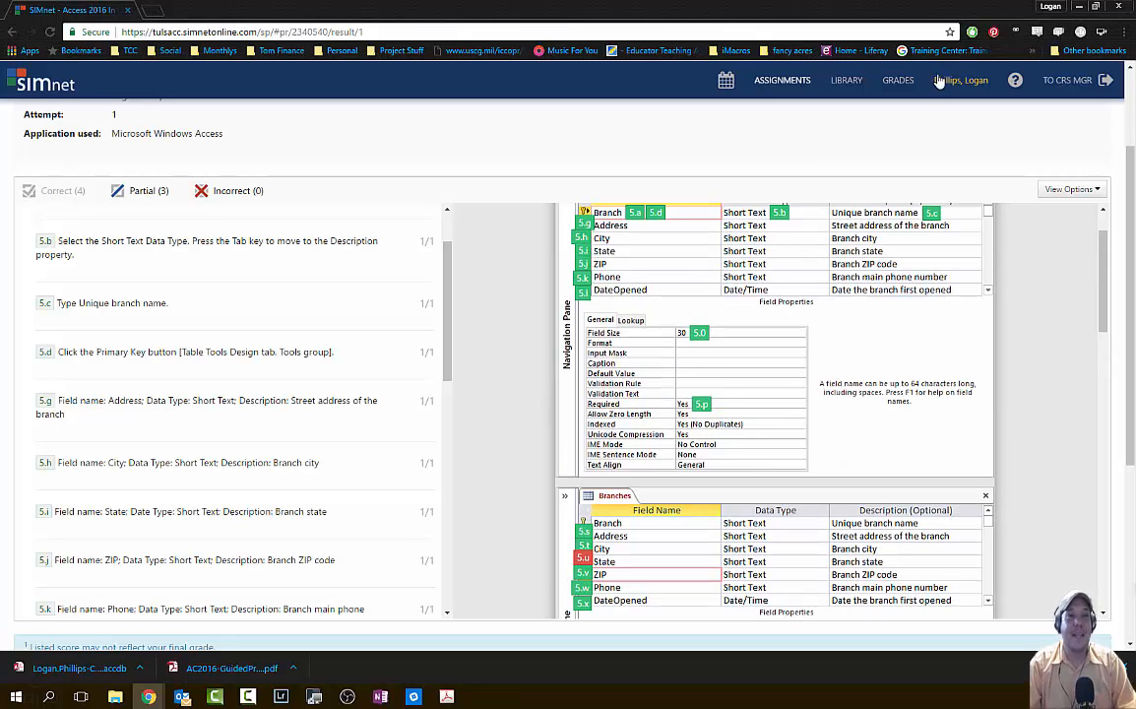
left_click(1077, 8)
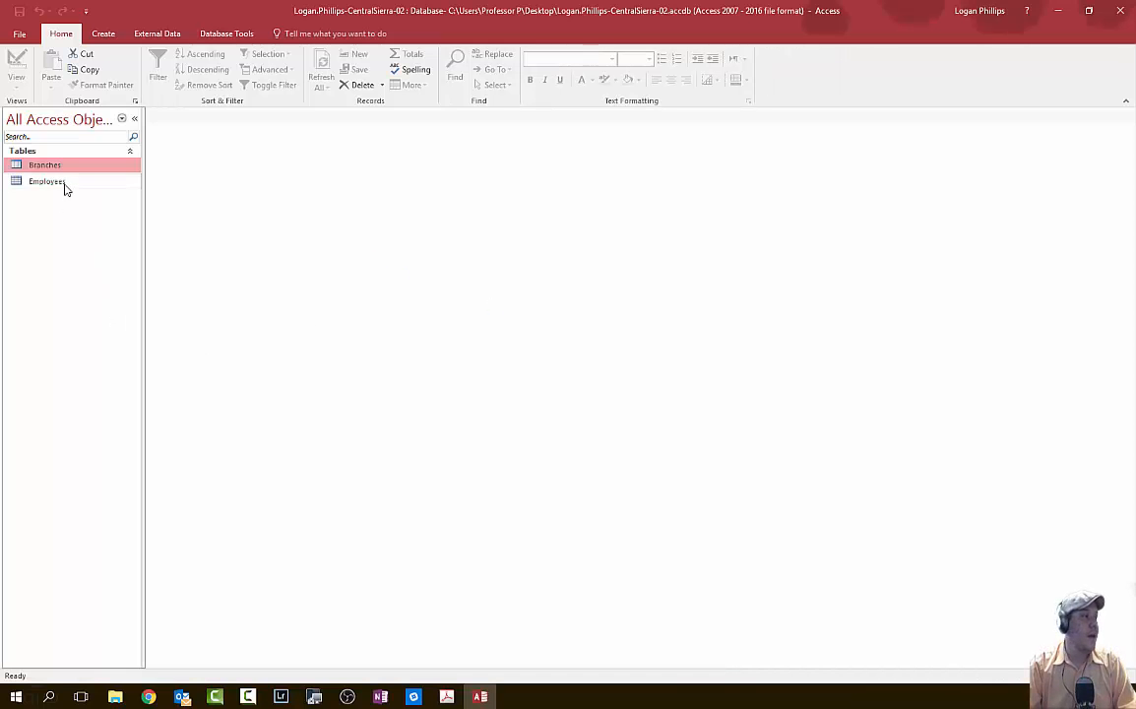
- Launch Access and open the Branches table in Design view
left_click(63, 181)
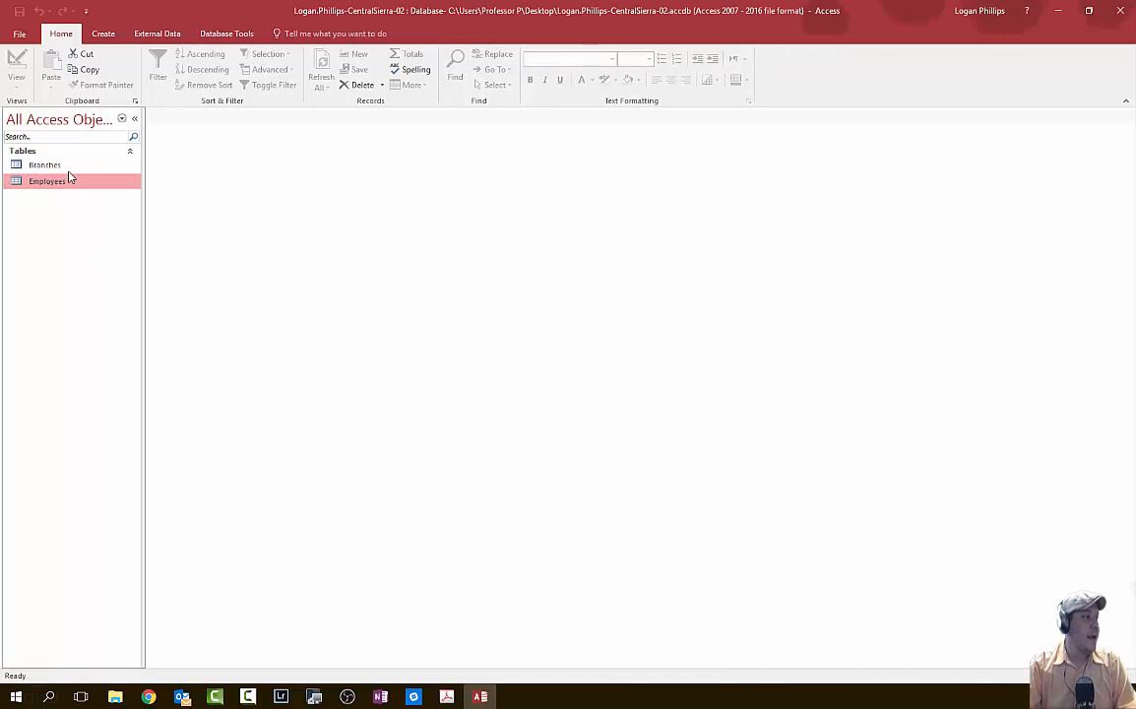
left_click(67, 166)
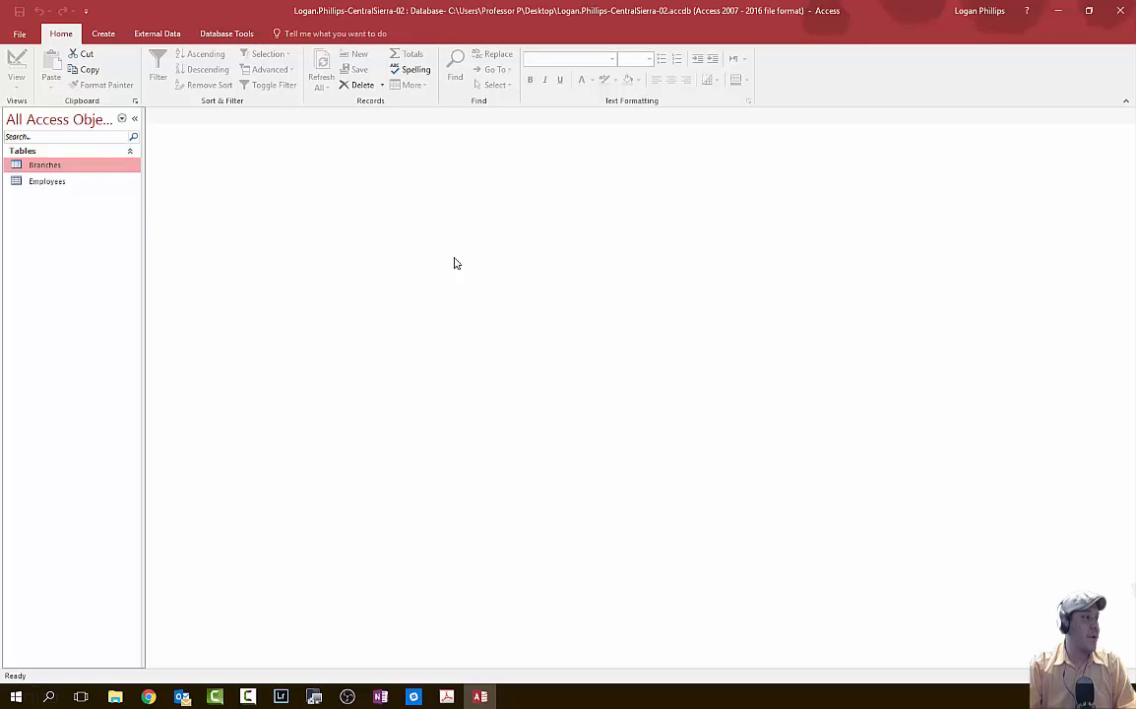
right_click(35, 164)
left_click(76, 190)
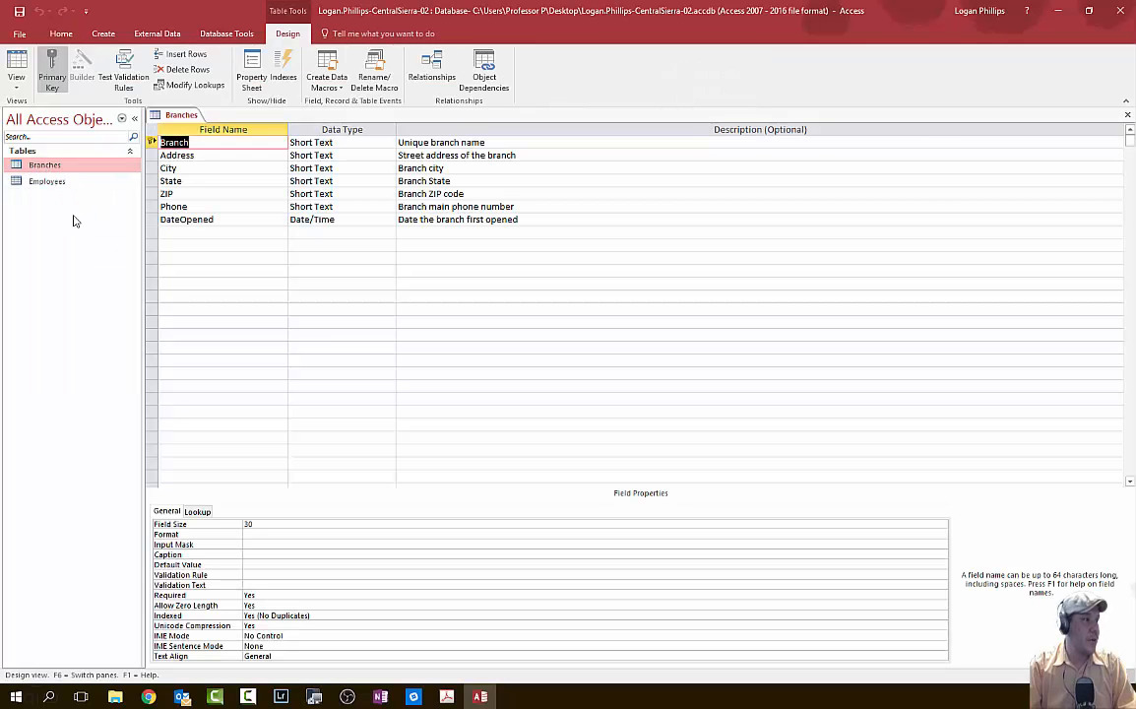
- Check the Branch field's description in the design grid, then bring up Chrome's windows
left_click(481, 144)
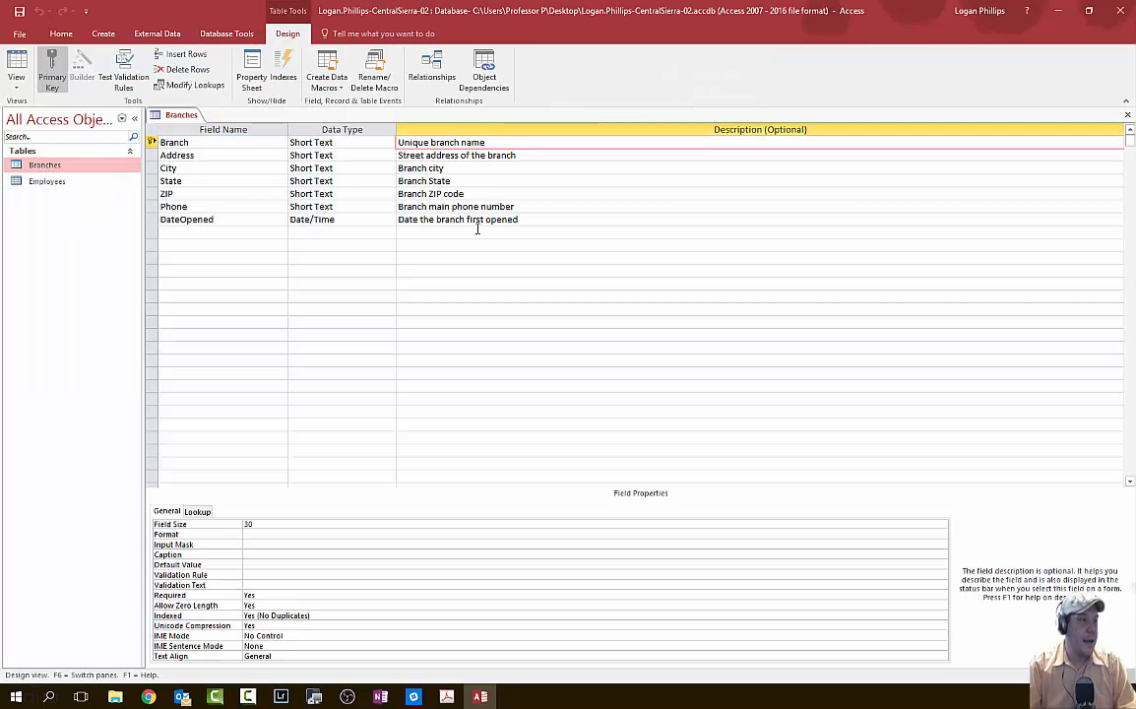
left_click(231, 152)
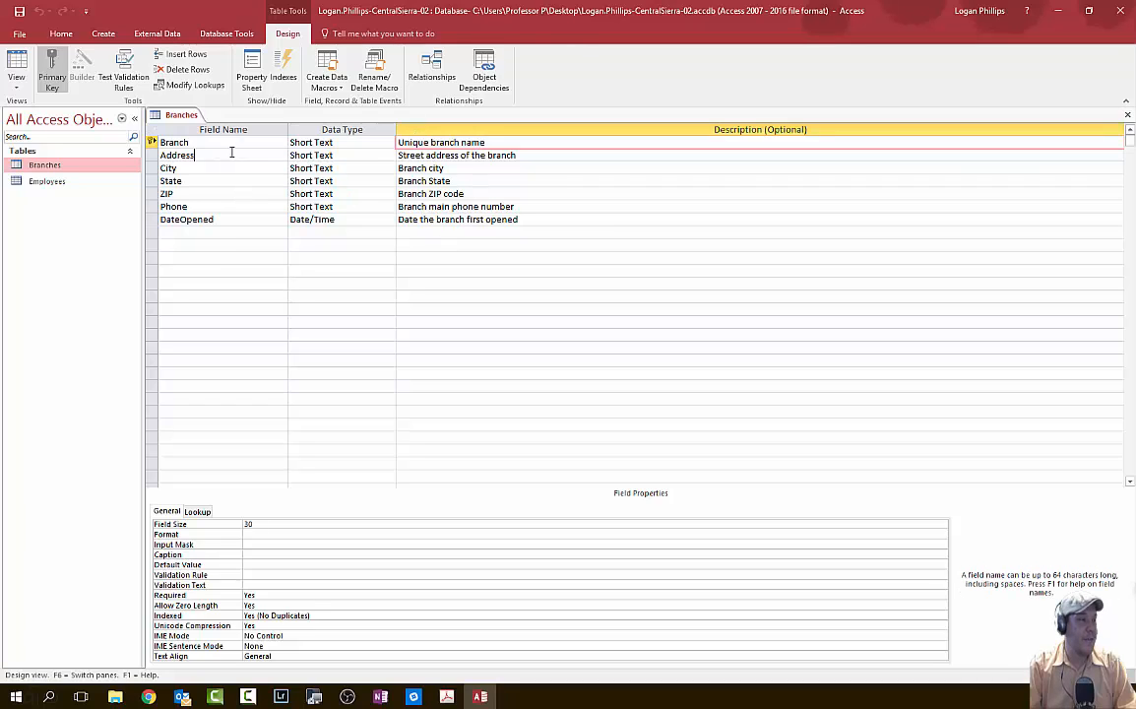
left_click(242, 145)
key("Tab")
key("Tab")
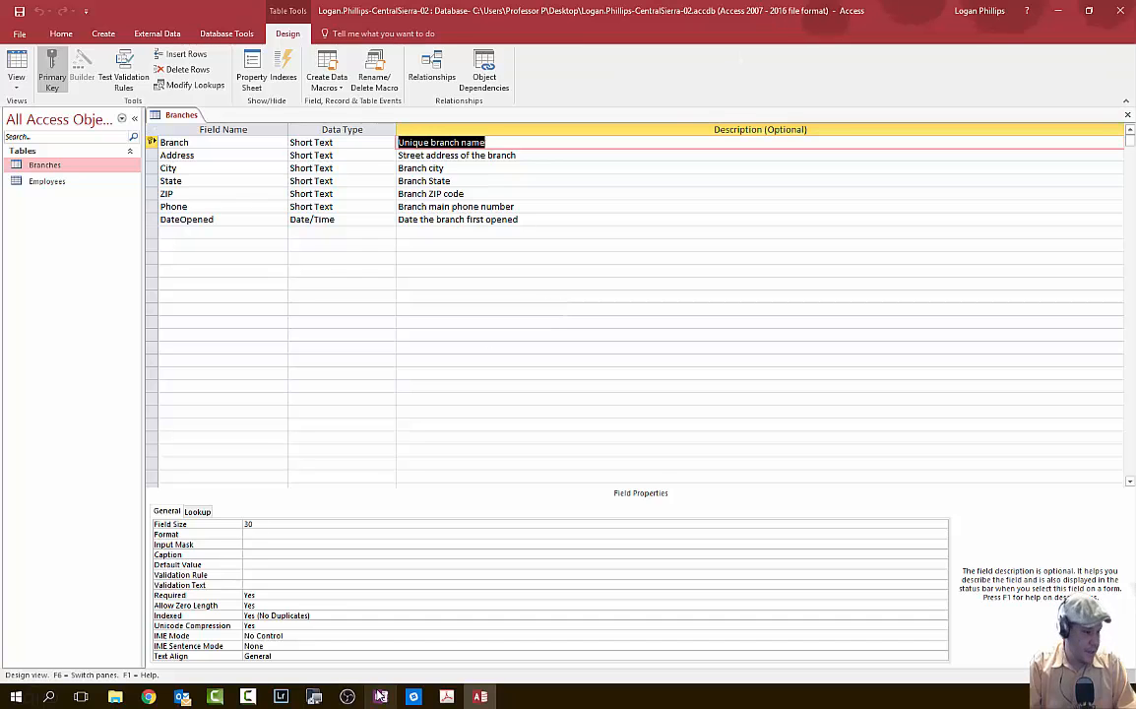
left_click(148, 696)
- Collapse task 5 and expand task 10's feedback on the Employees Branch description, then return to Access
left_click(266, 645)
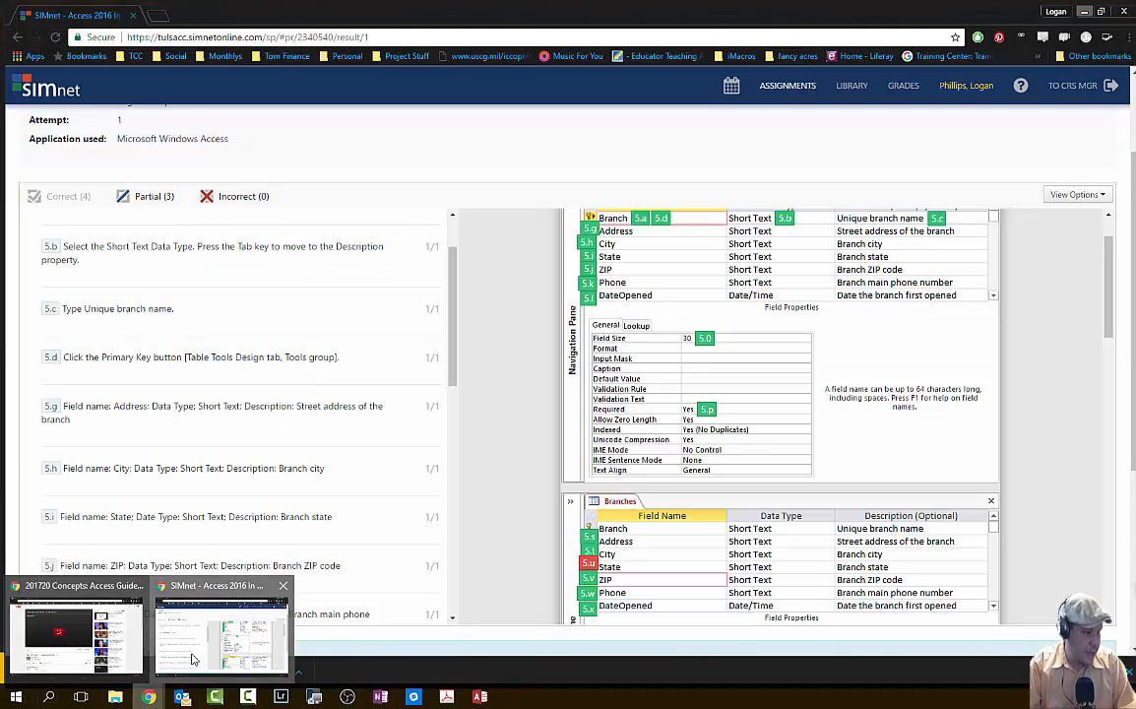
scroll(280, 531, "down", 10)
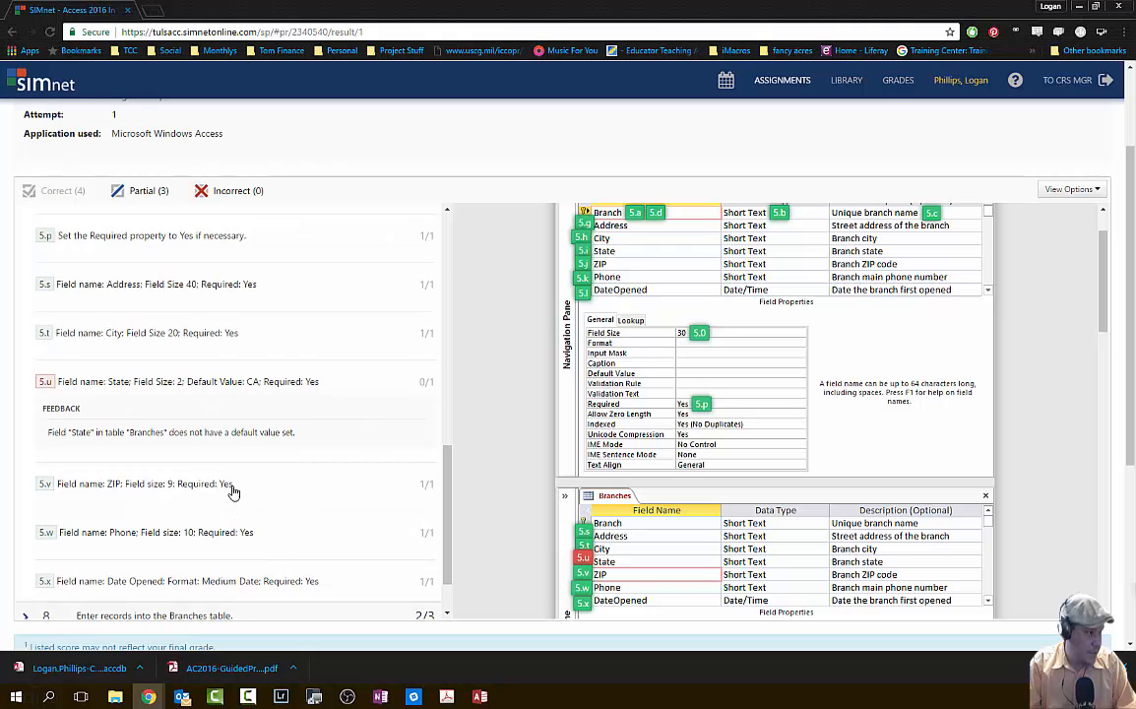
left_click(200, 426)
left_click(156, 193)
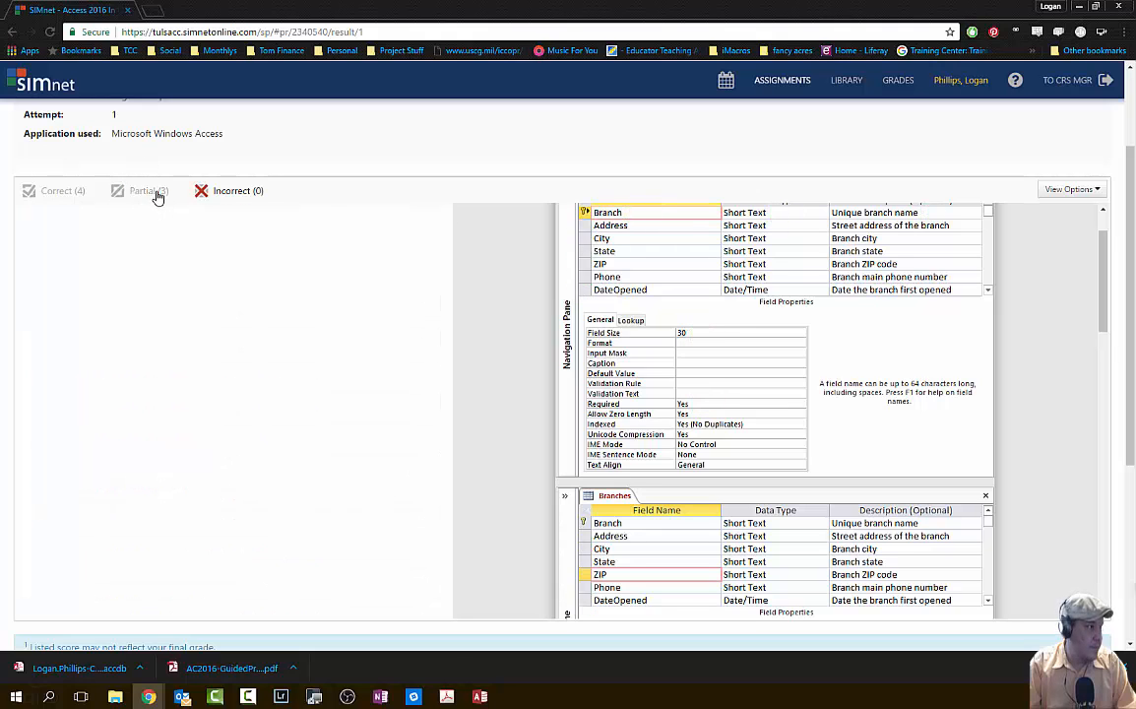
left_click(155, 194)
left_click(116, 278)
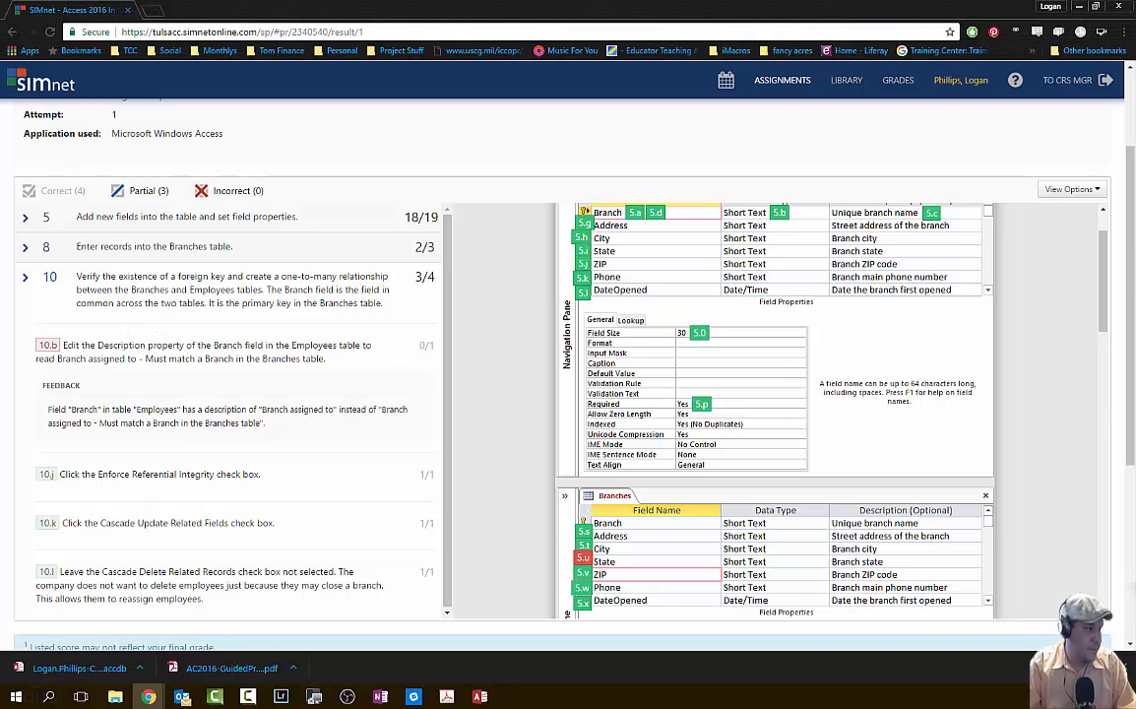
key("alt+Tab")
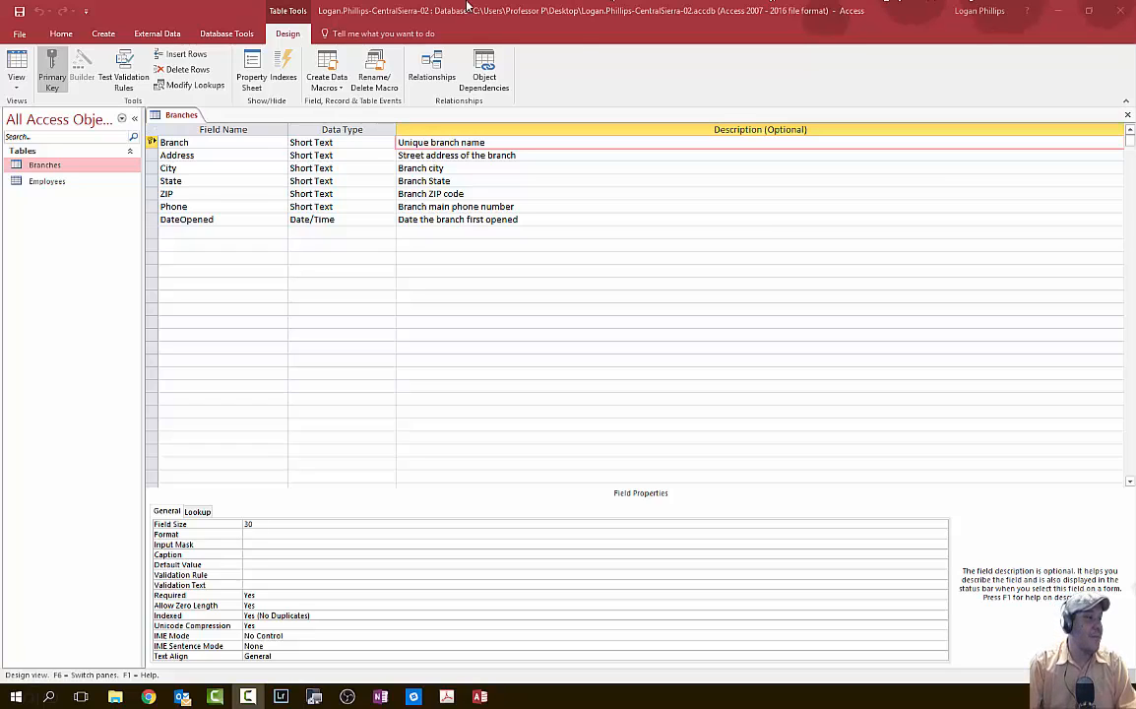
- Type ' - ' after 'Unique branch name' in the Branch description, then go to the Windows Start screen
left_click(500, 143)
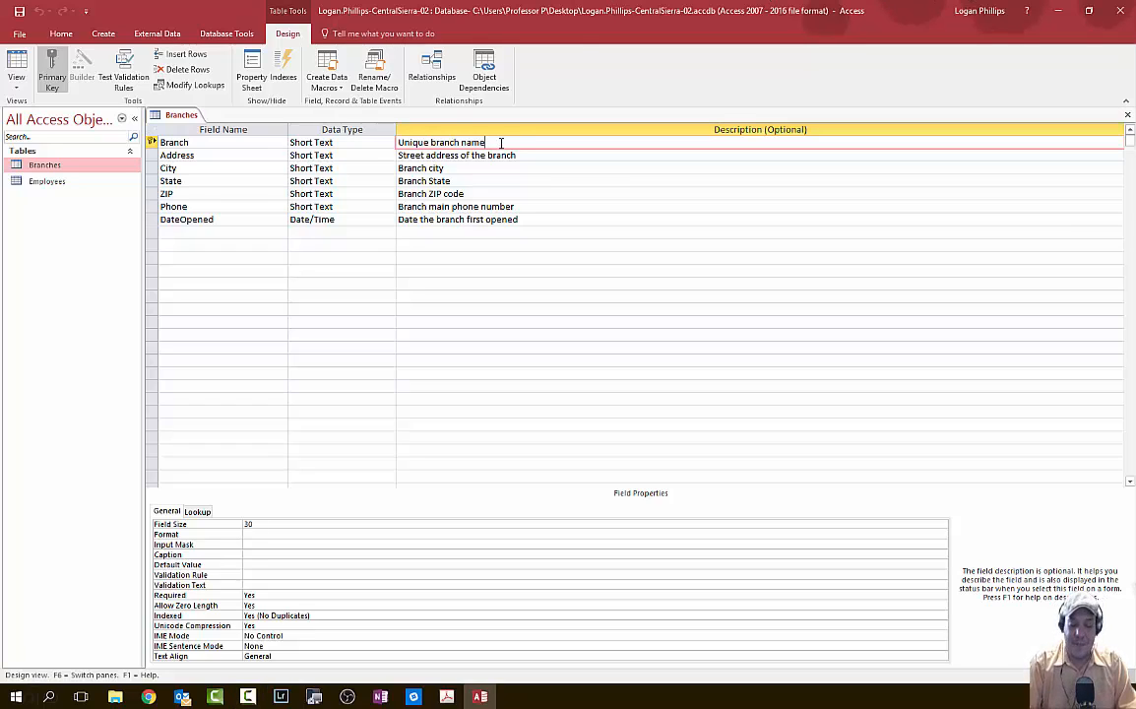
type("-")
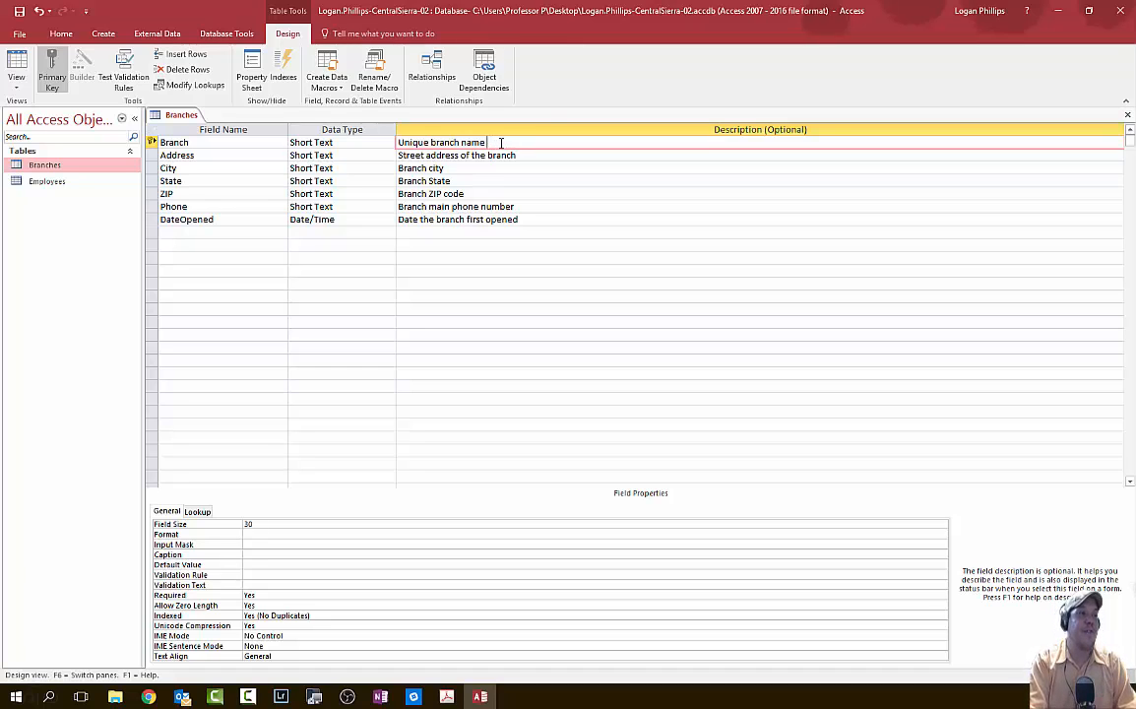
key("super")
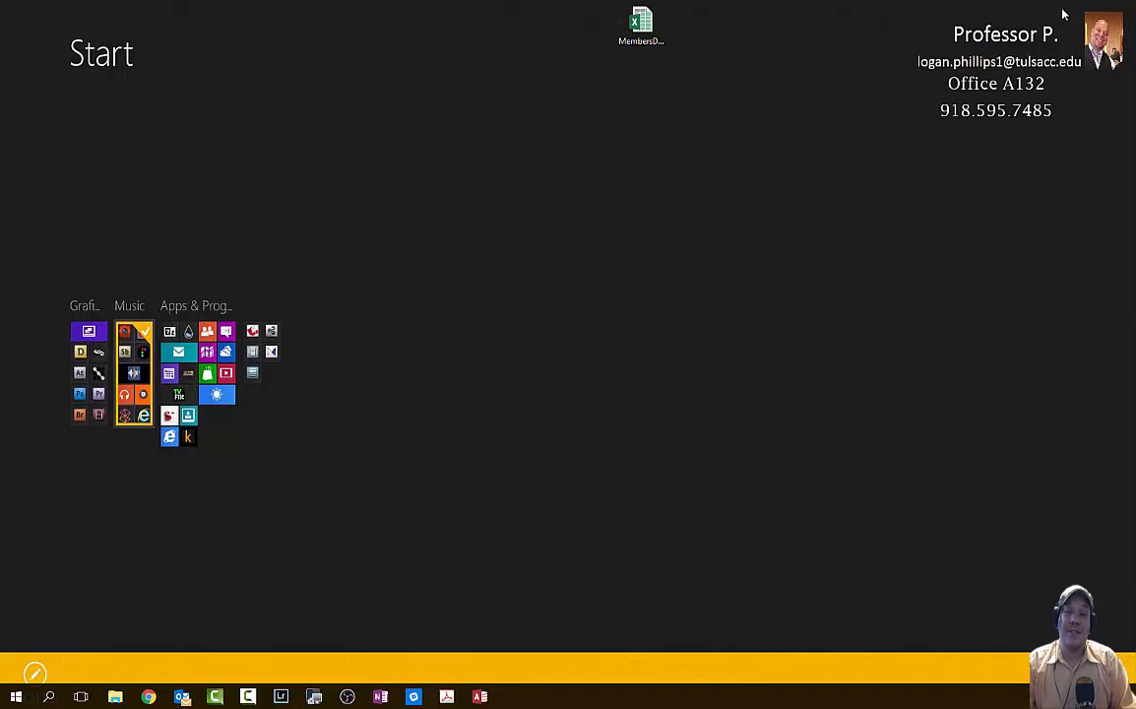